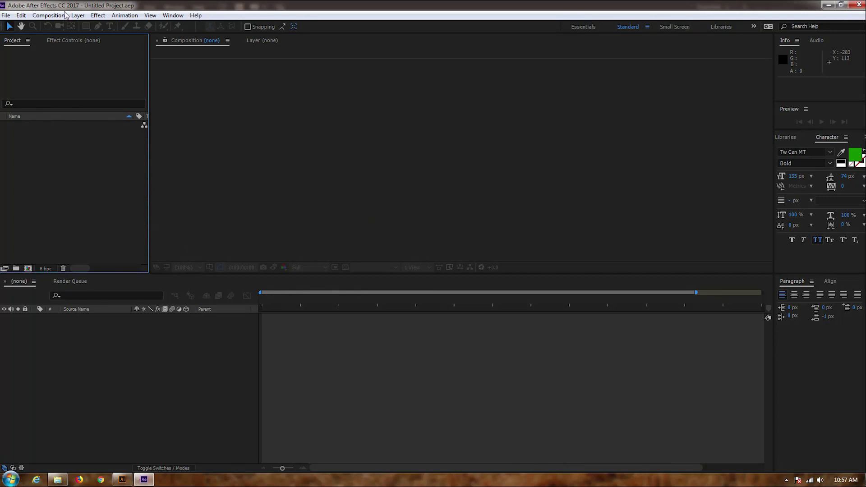
Create Comp 1 as a new composition at 1920×1080, 30 fps, 0:00:35:00 long
click(59, 16)
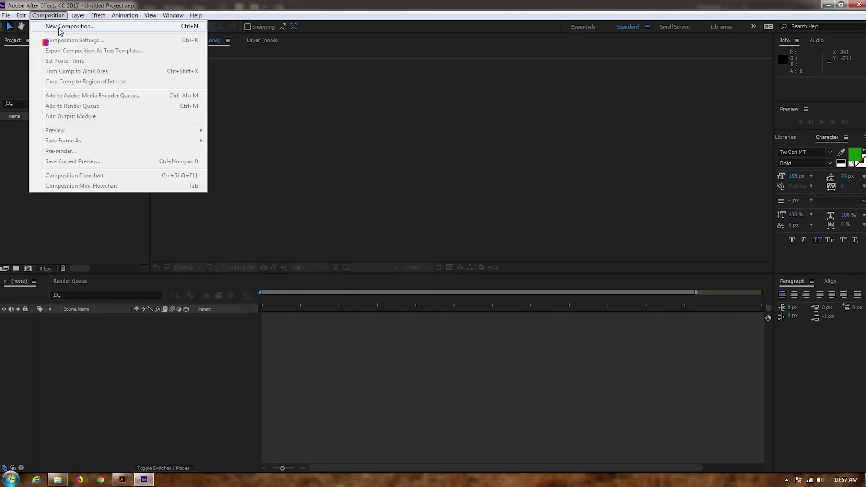
click(59, 25)
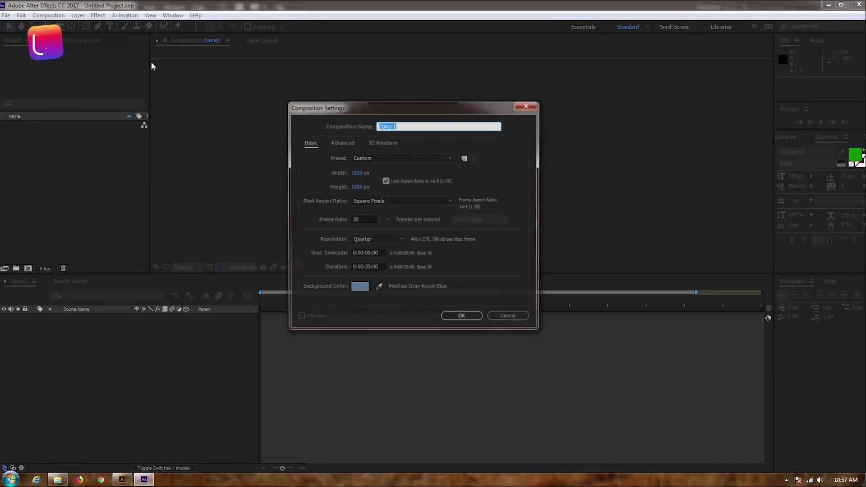
click(461, 318)
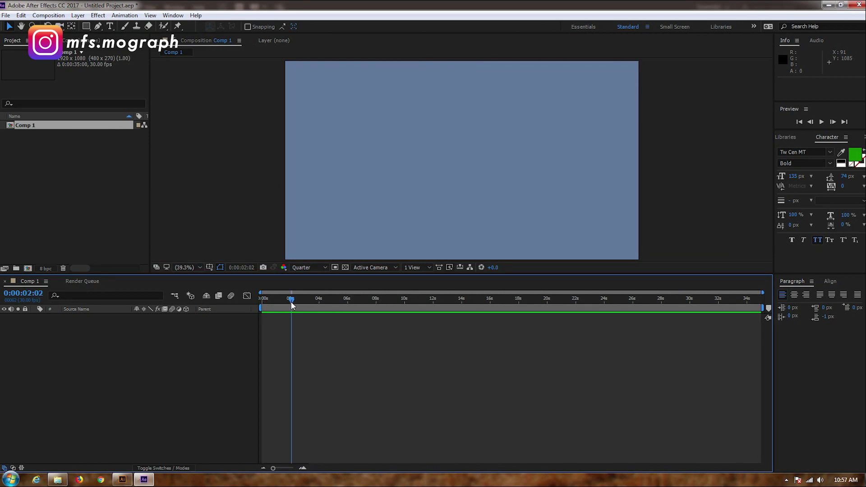
Browse the import window to the H: drive's 13. MEMBUAT ANIMASI LOGO HUT RI KE-74 folder
right_click(99, 351)
mouse_move(119, 357)
double_click(74, 185)
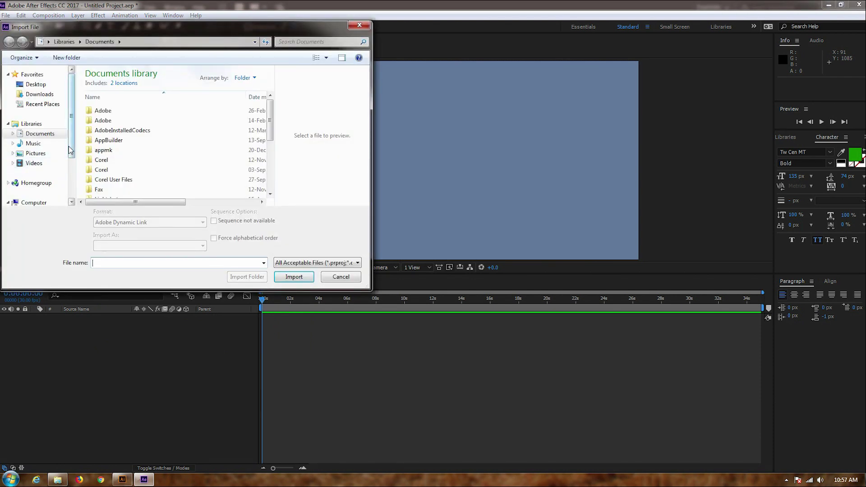
scroll(71, 151, down, 2)
click(43, 169)
scroll(166, 173, down, 3)
scroll(167, 174, down, 3)
scroll(155, 183, down, 3)
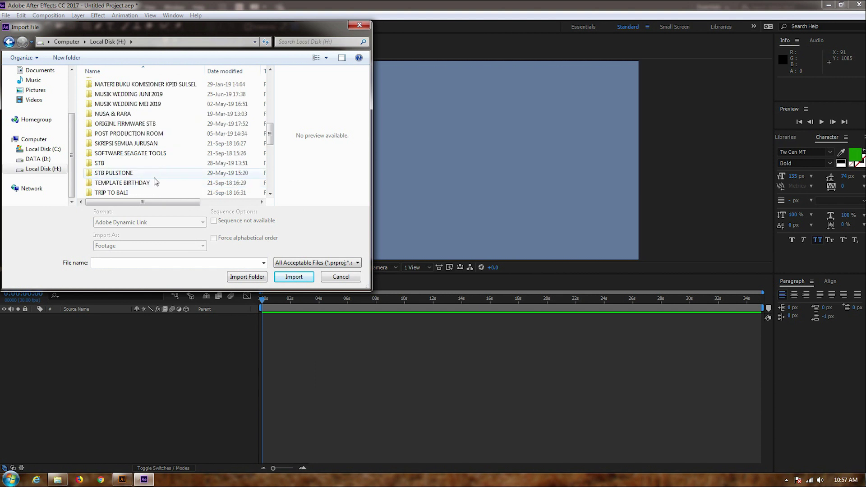
double_click(152, 134)
scroll(156, 162, down, 2)
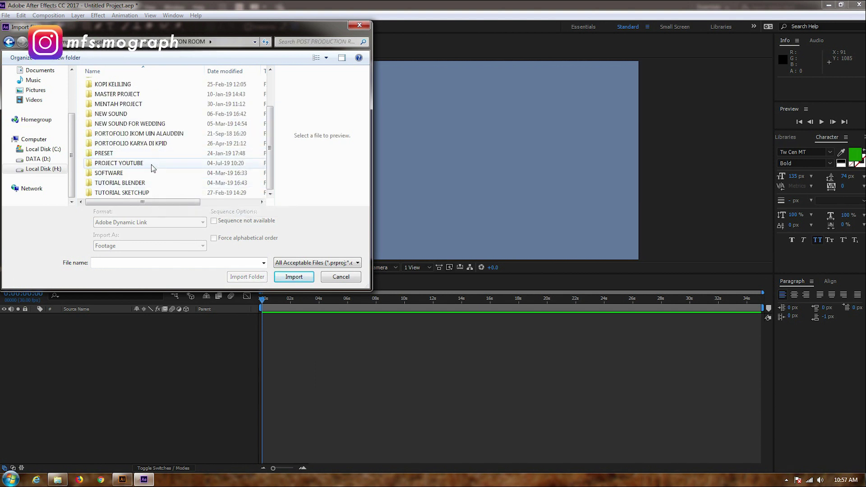
double_click(145, 164)
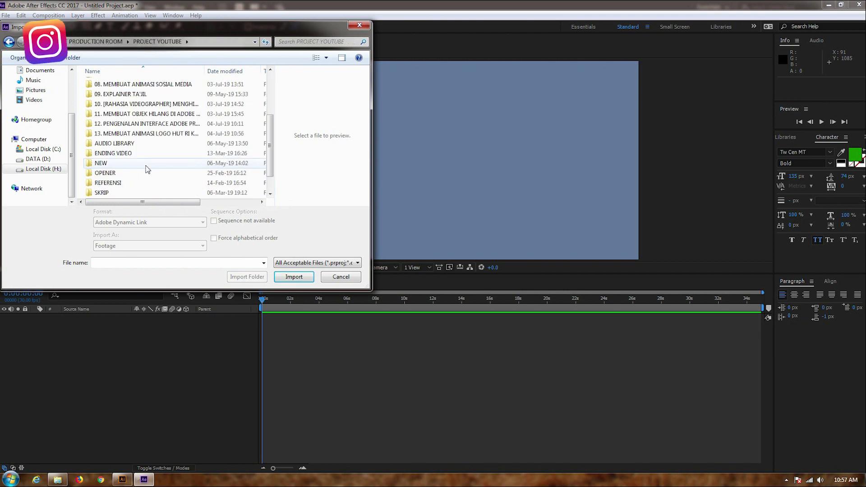
double_click(151, 135)
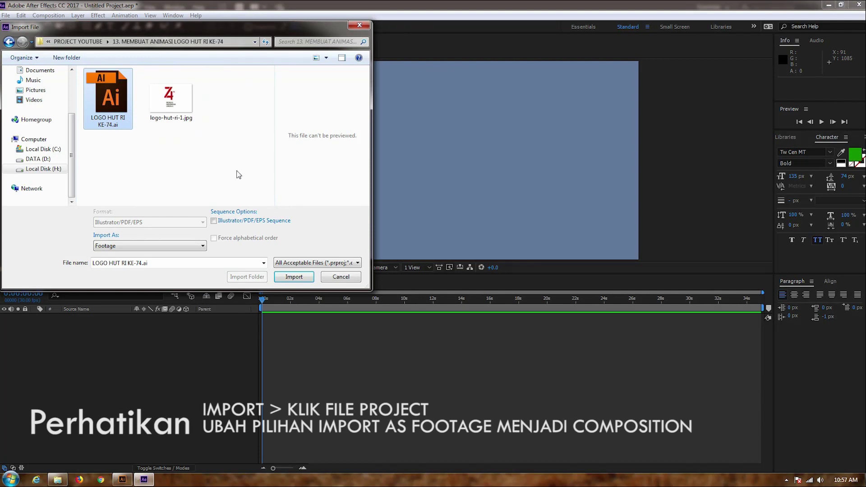
Import LOGO HUT RI KE-74.ai with Import As set to Composition
click(165, 251)
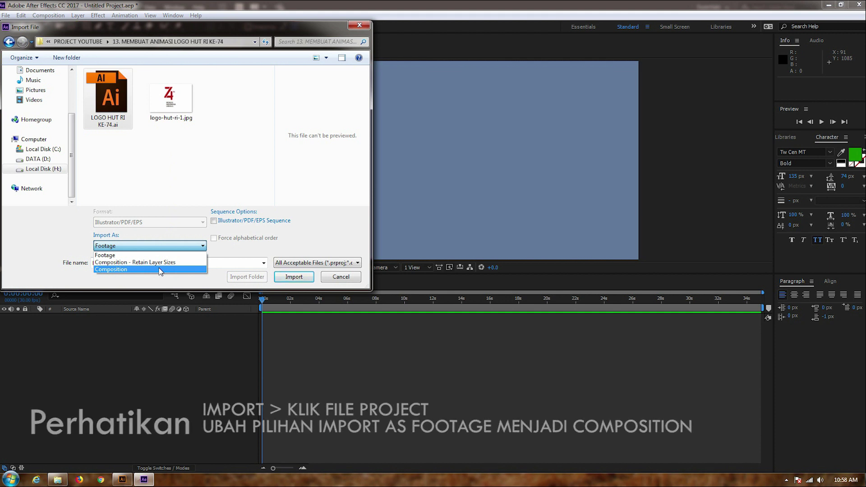
click(160, 270)
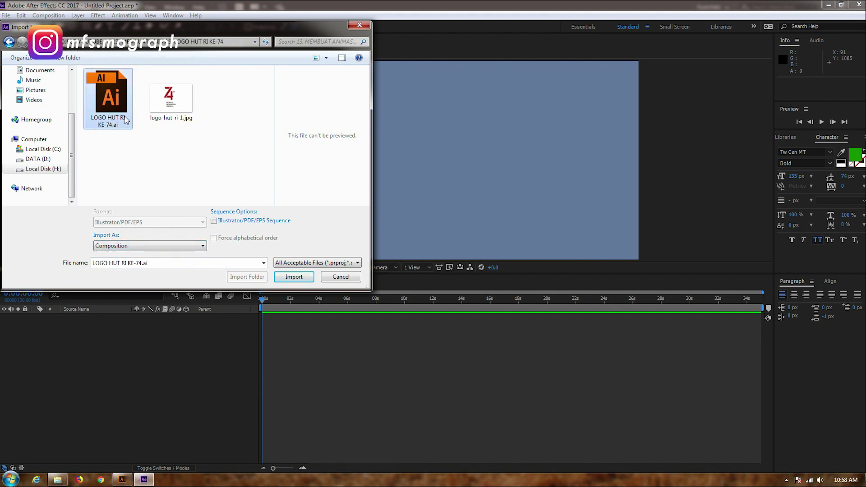
click(144, 245)
click(131, 270)
click(313, 279)
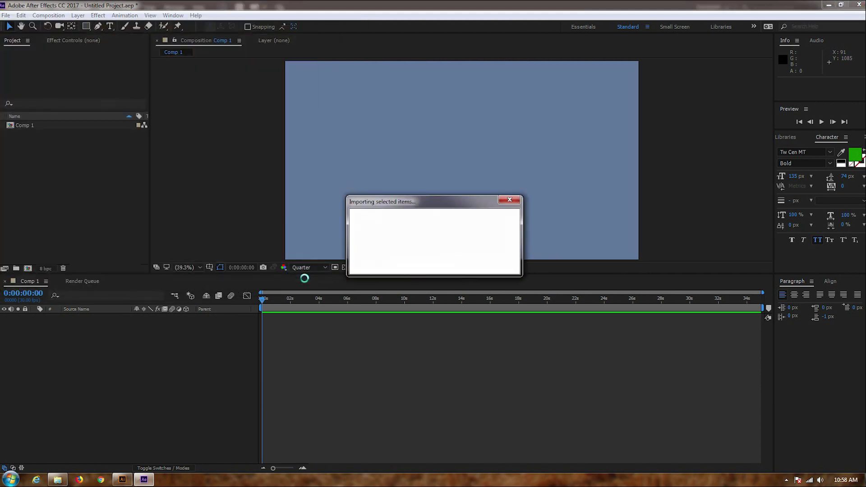
Open the LOGO HUT RI KE-74 composition, showing transparency at full preview resolution
click(14, 143)
click(11, 135)
double_click(11, 135)
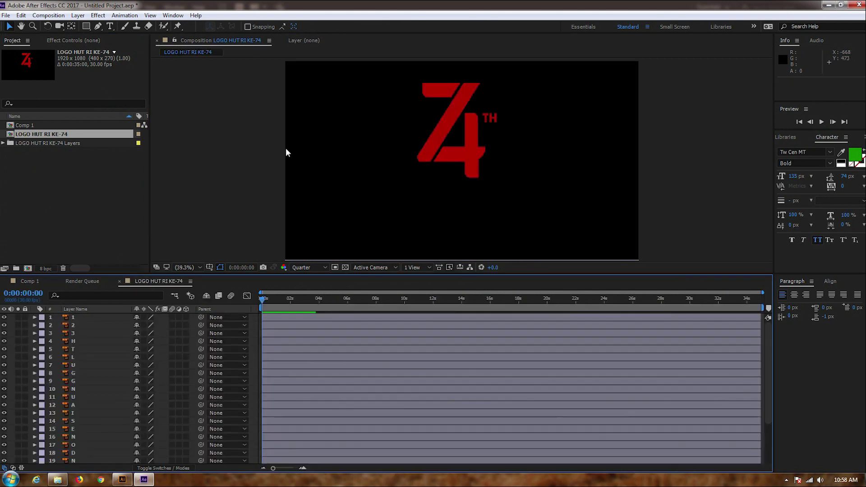
key(comma)
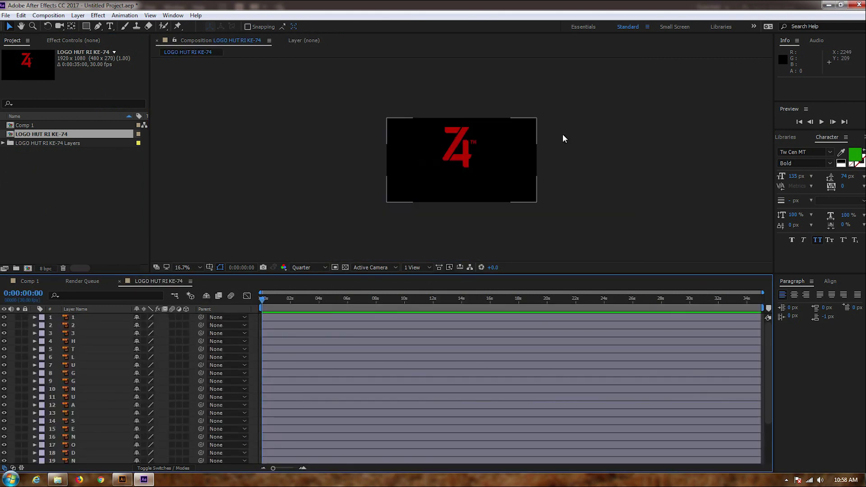
key(slash)
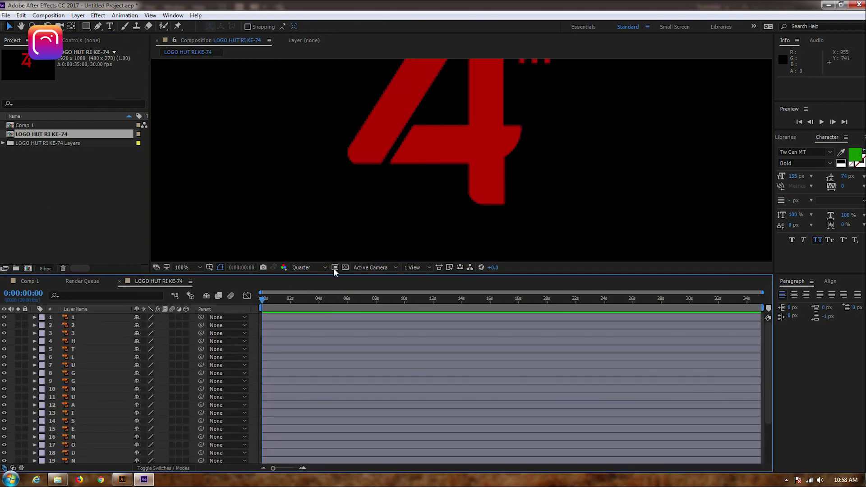
click(345, 267)
key(comma)
key(comma)
key(comma)
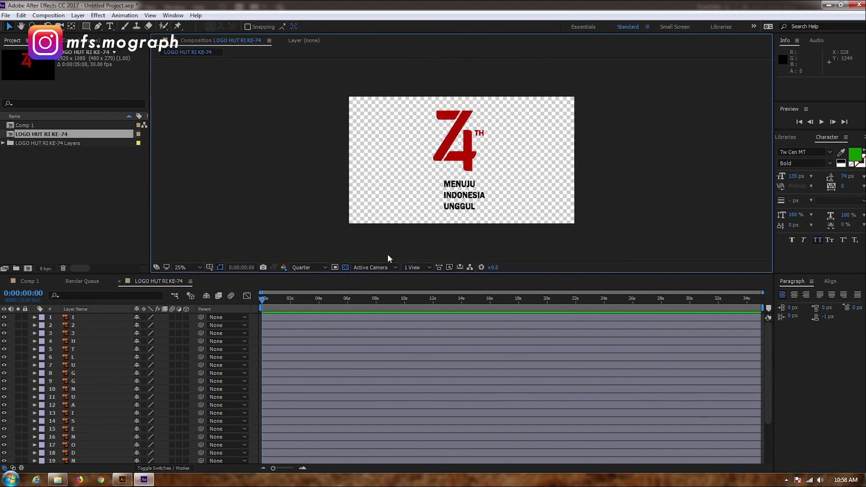
click(310, 267)
click(315, 292)
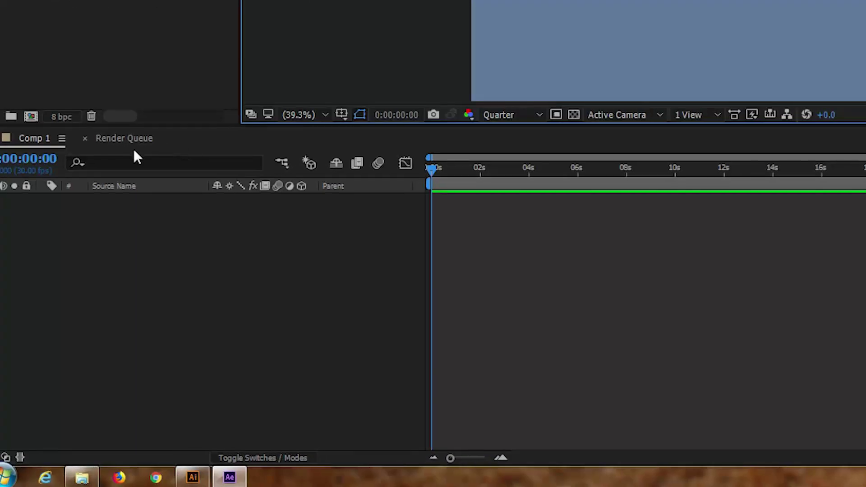
Add a 1920×1080 solid coloured #8A0303 and set the viewer resolution to Full
right_click(165, 234)
mouse_move(200, 249)
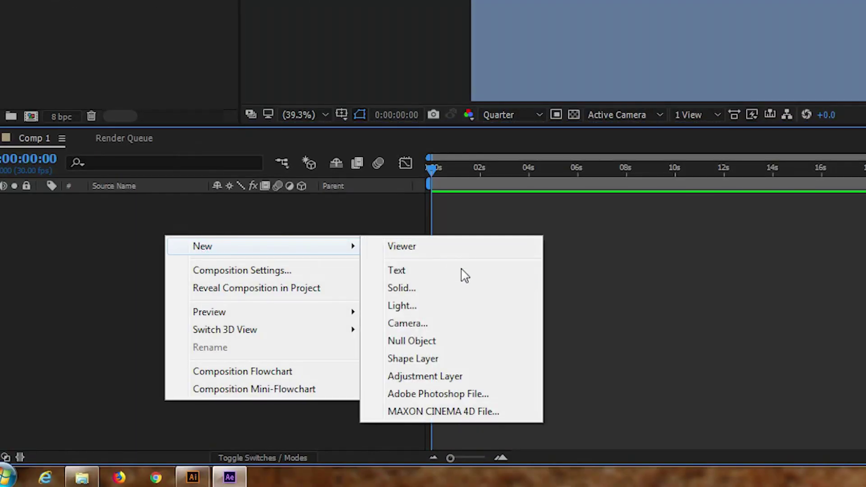
click(465, 293)
click(447, 348)
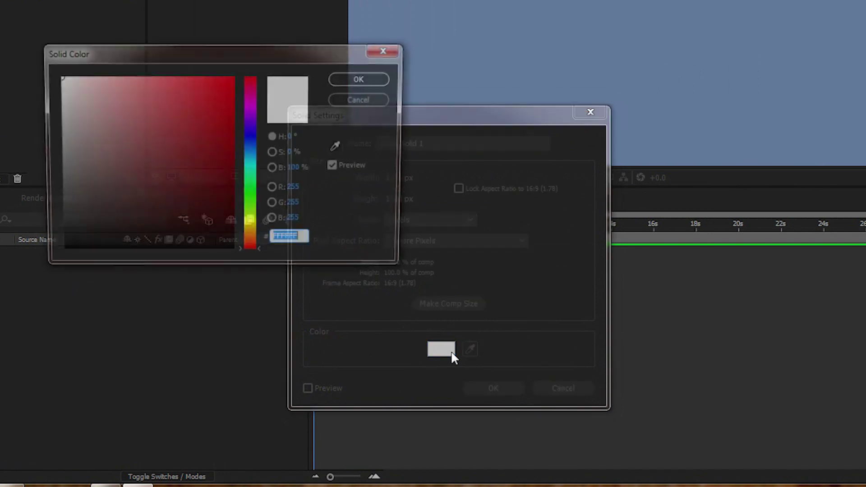
click(232, 88)
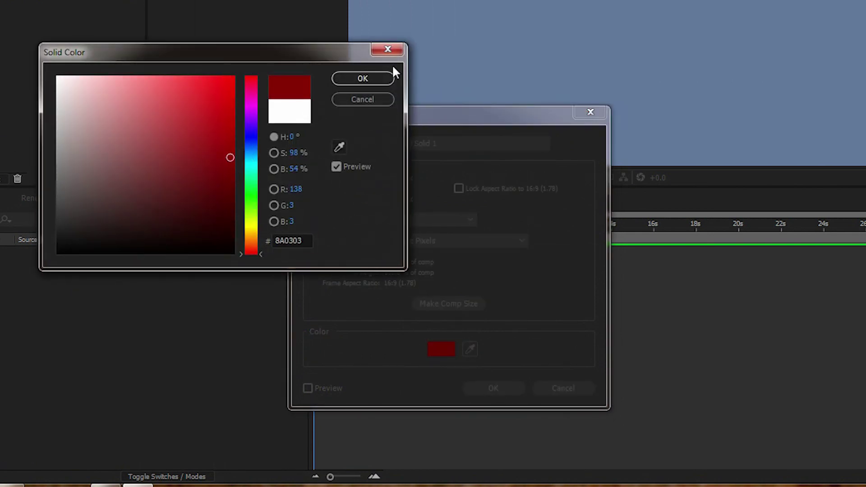
click(384, 79)
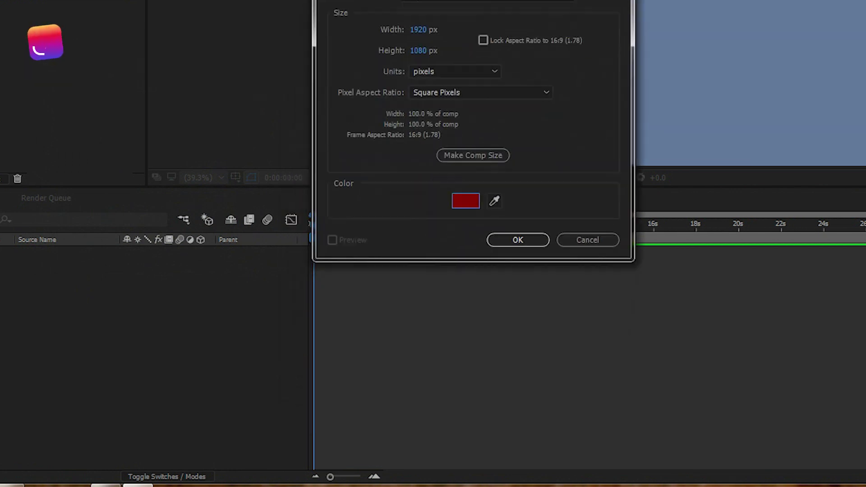
click(507, 167)
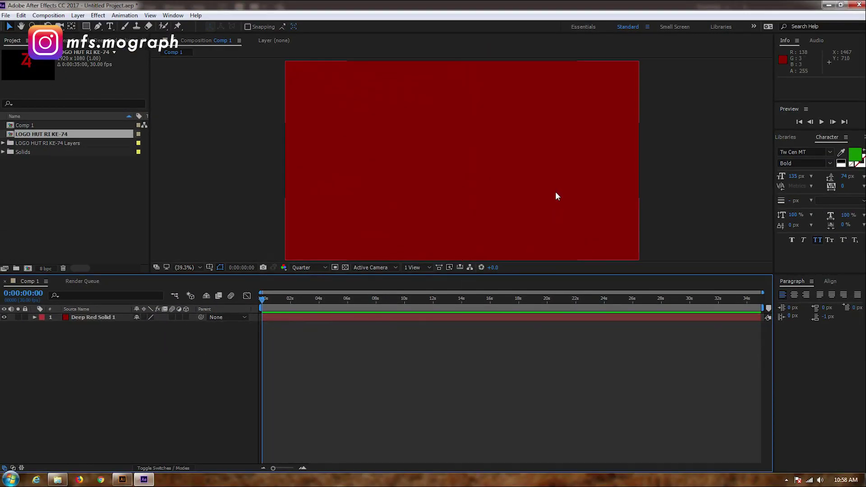
click(312, 267)
click(315, 292)
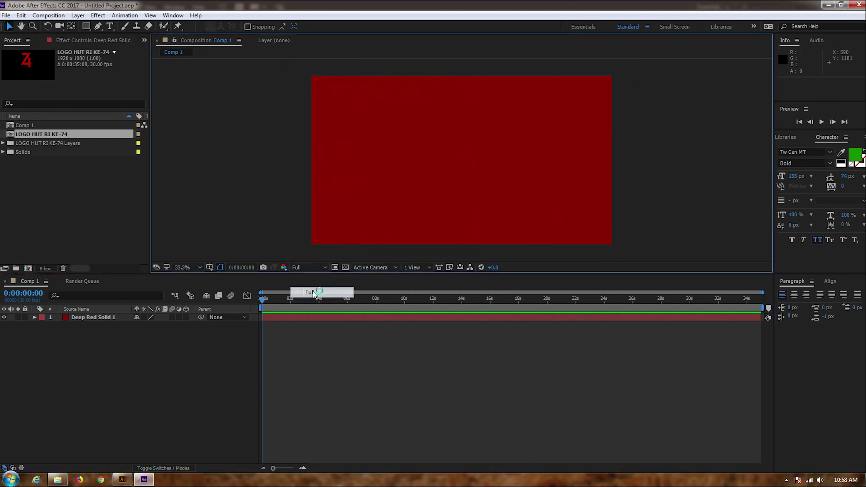
Search Effects & Presets for 'gradient' and apply Gradient Ramp to the red solid
click(785, 137)
key(ctrl+5)
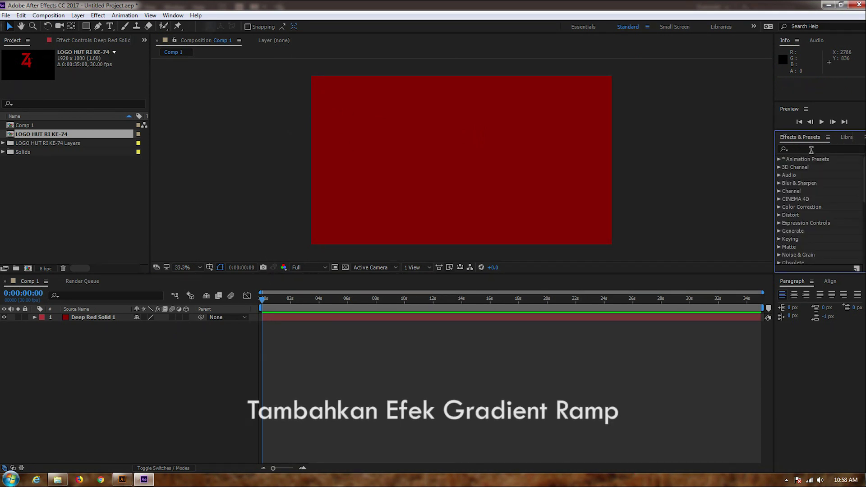
text(gra)
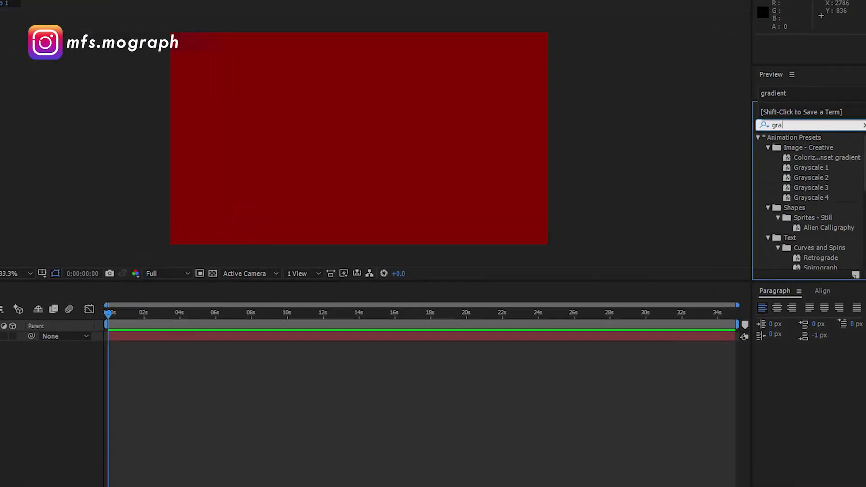
text(dient)
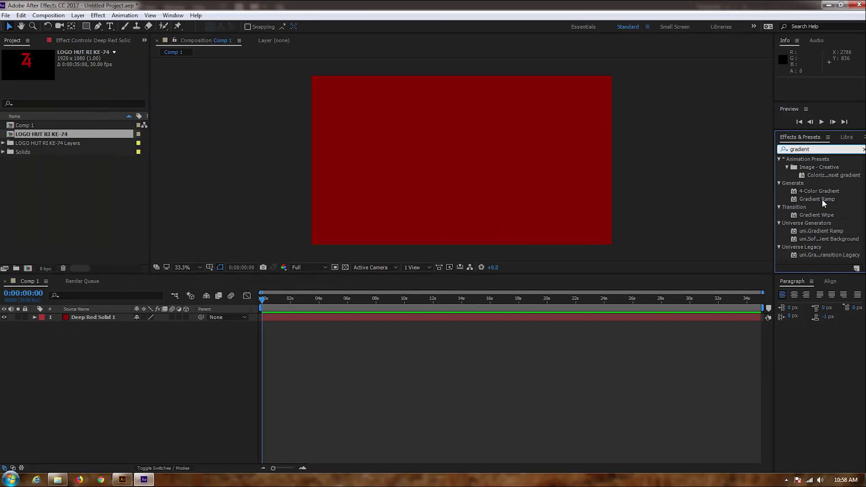
drag(822, 199, 440, 198)
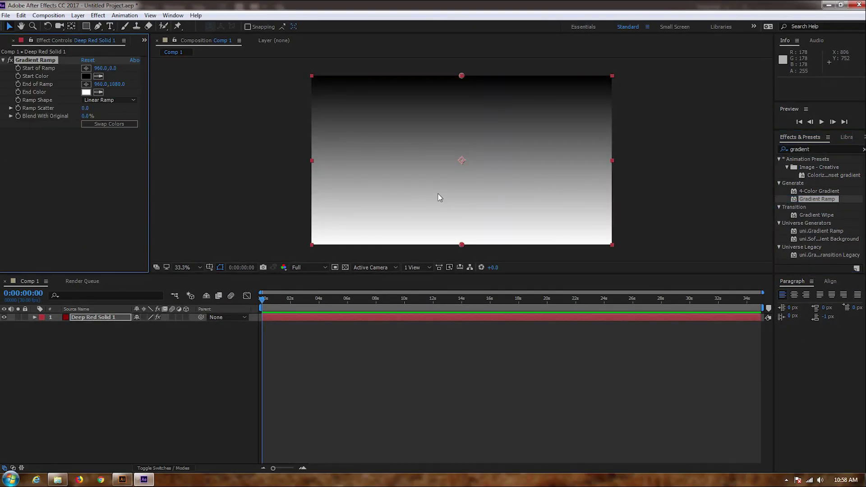
Set the ramp's start and end colours to dark reds and make it a Radial Ramp
click(86, 76)
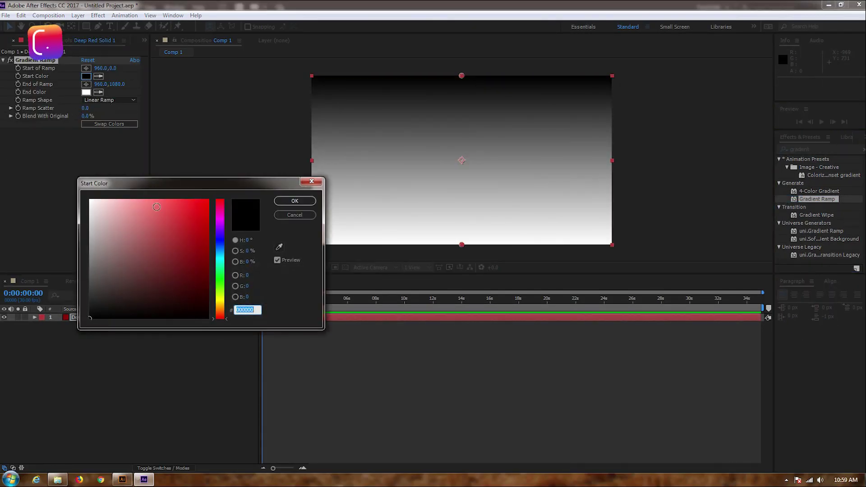
drag(187, 240, 217, 259)
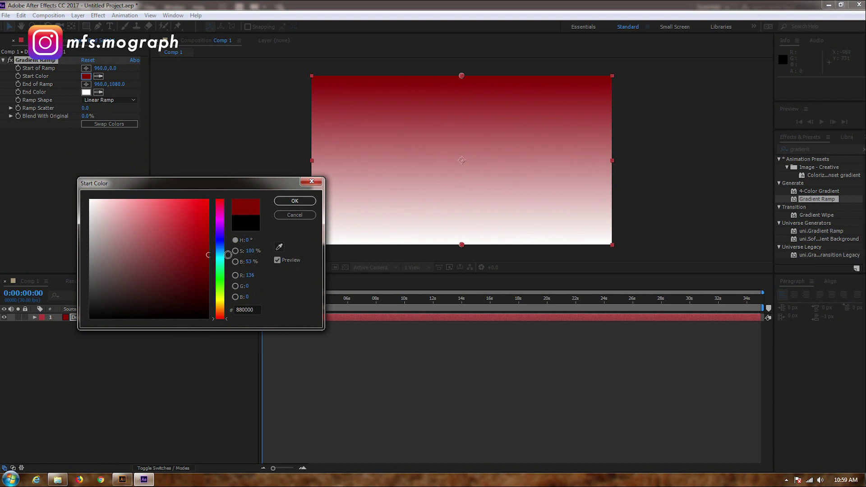
click(301, 204)
click(86, 92)
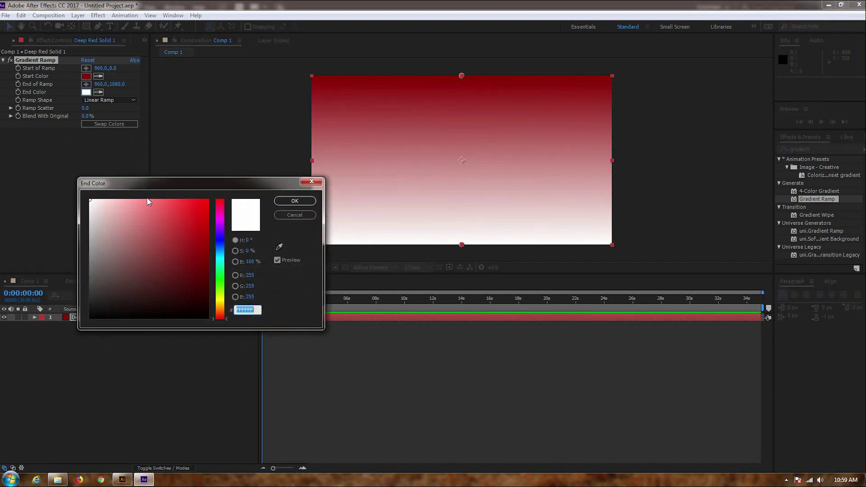
drag(184, 263, 176, 284)
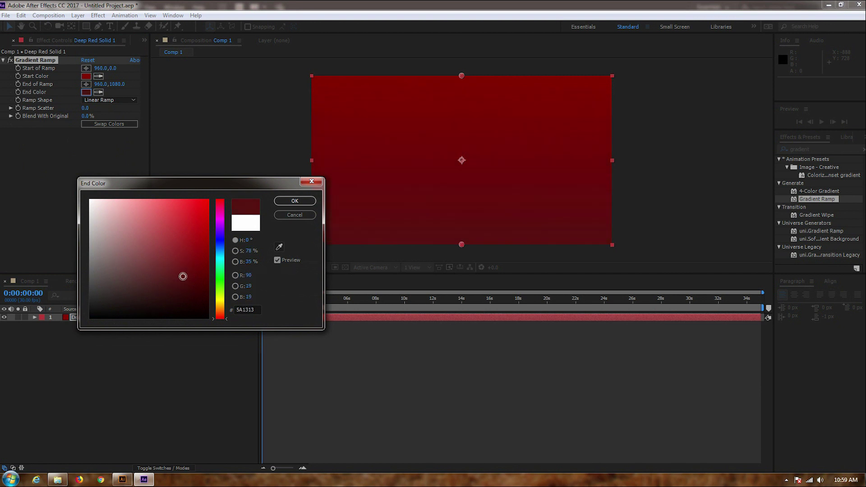
click(291, 206)
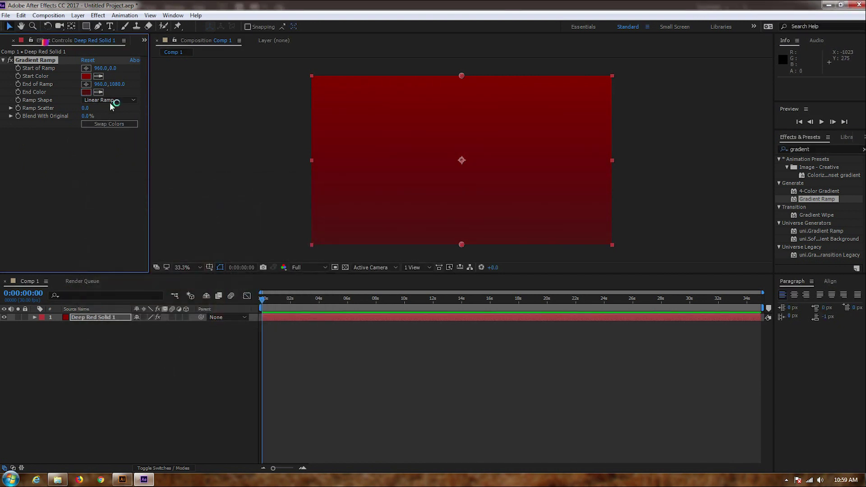
click(111, 121)
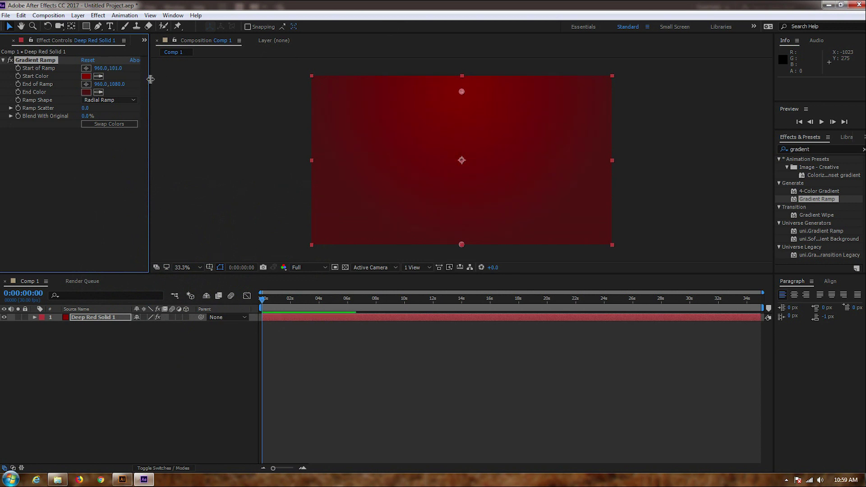
Deselect the solid and select the LOGO HUT RI KE-74 composition in the Project panel
click(170, 378)
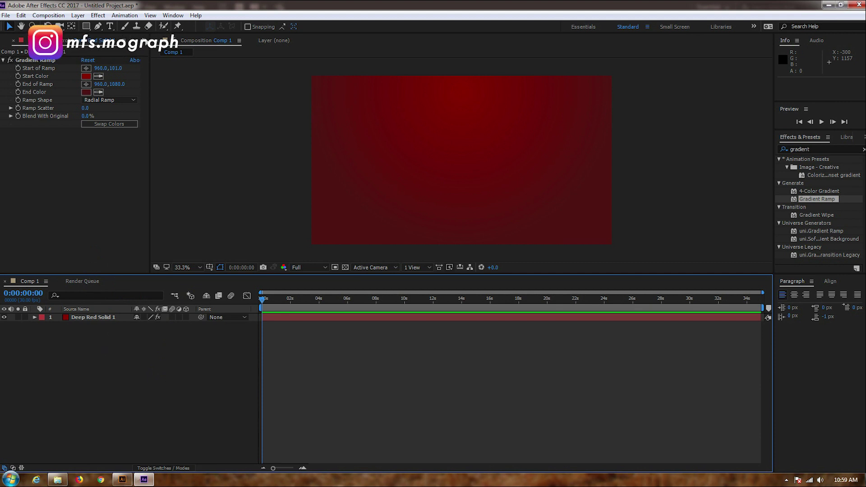
key(ctrl+0)
click(49, 182)
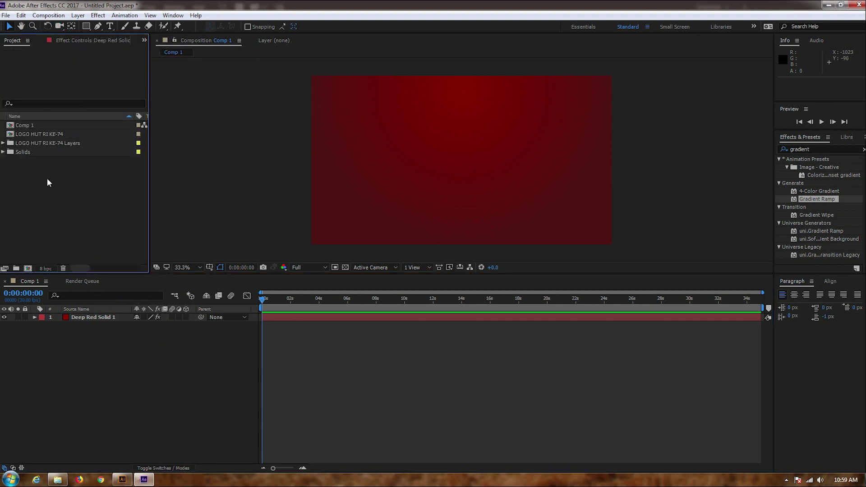
click(40, 134)
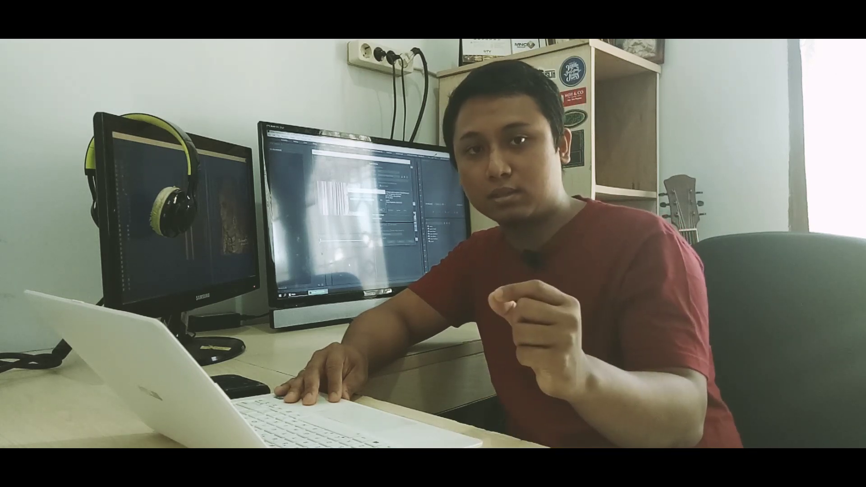
Add logo layer 2 to the selection in the LOGO HUT RI KE-74 timeline
ctrl+click(97, 260)
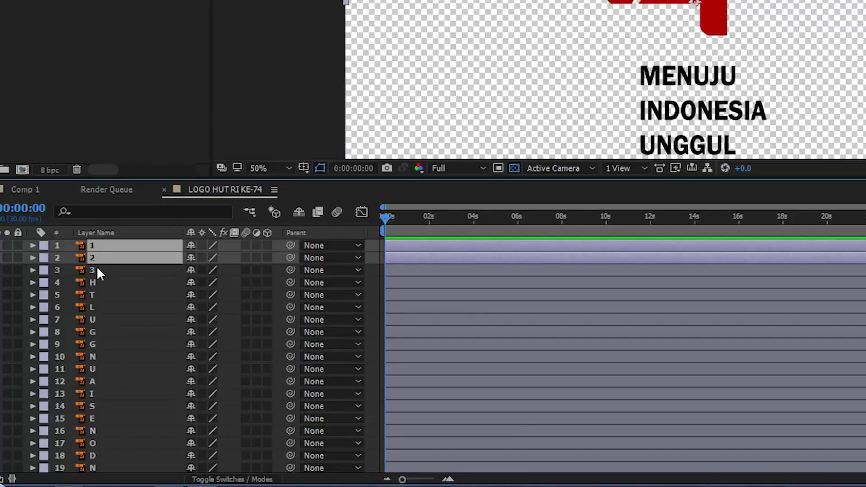
Run Create Shapes from Vector Layer on layers 1–3, then delete the original 1, 2, 3 layers
ctrl+click(98, 270)
right_click(99, 269)
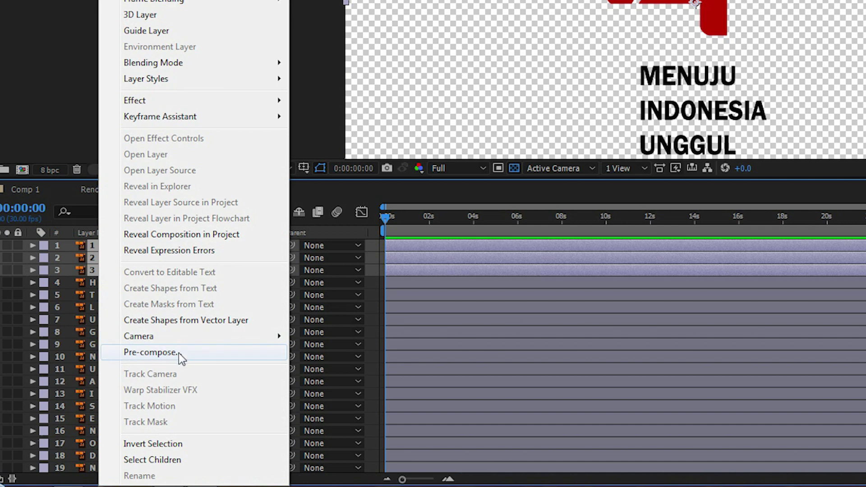
click(185, 320)
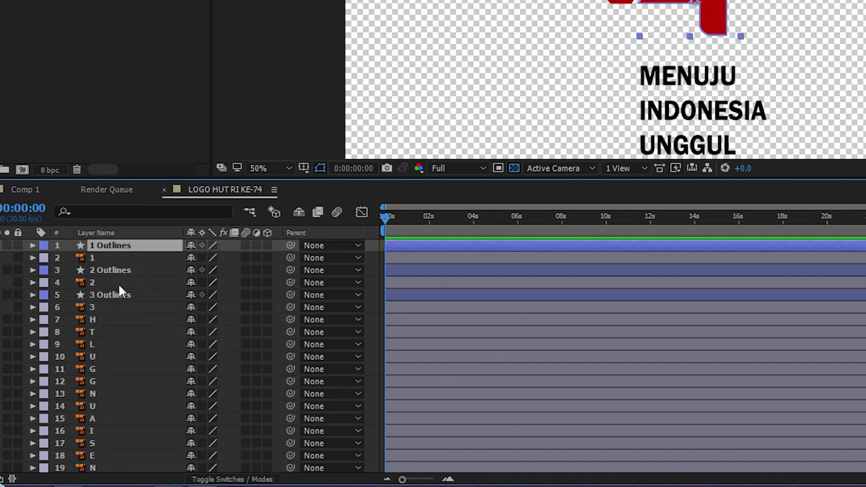
click(92, 258)
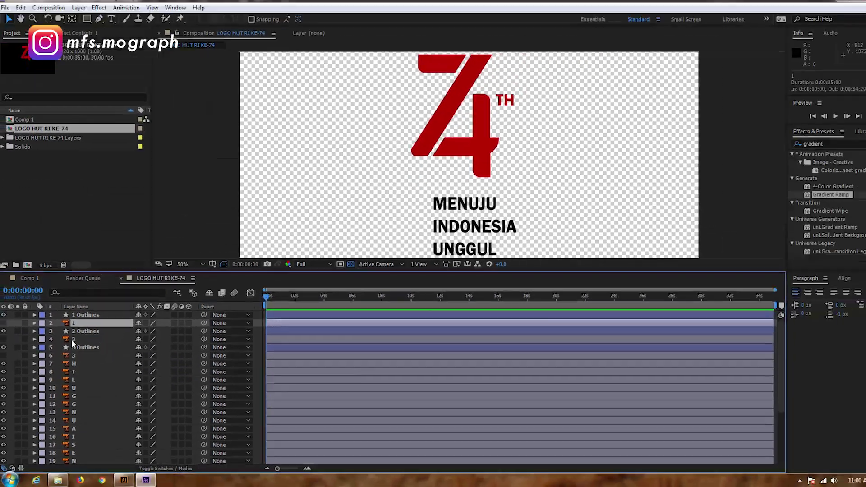
ctrl+click(72, 341)
ctrl+click(75, 356)
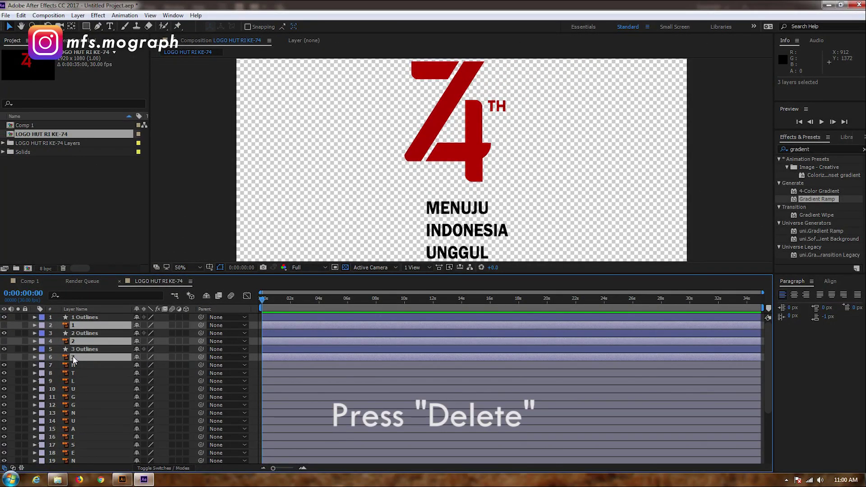
key(Delete)
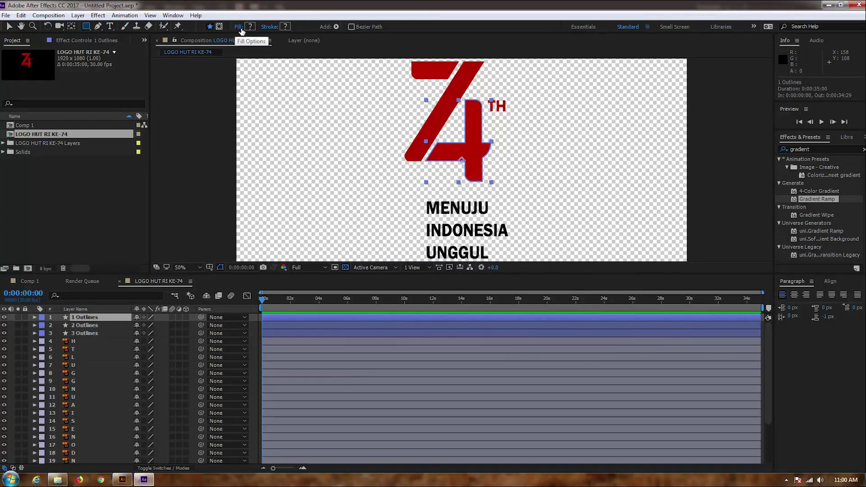
Give 1 Outlines, the 4, a solid white fill
click(239, 27)
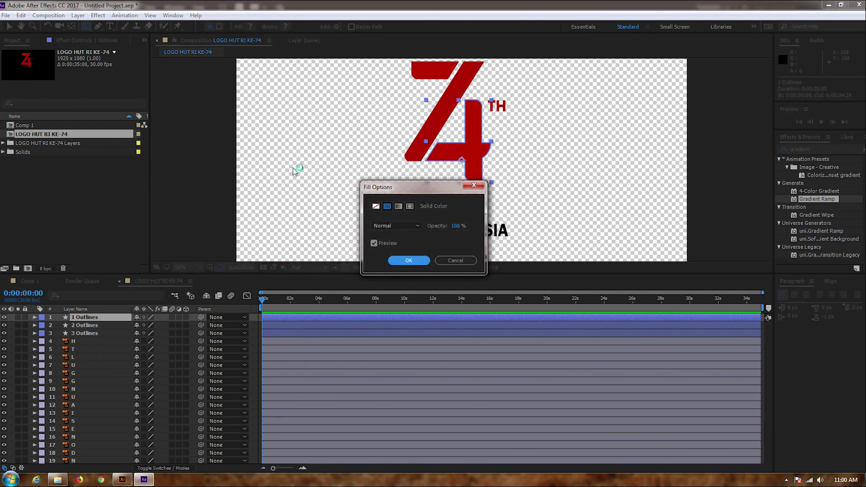
click(387, 206)
click(404, 260)
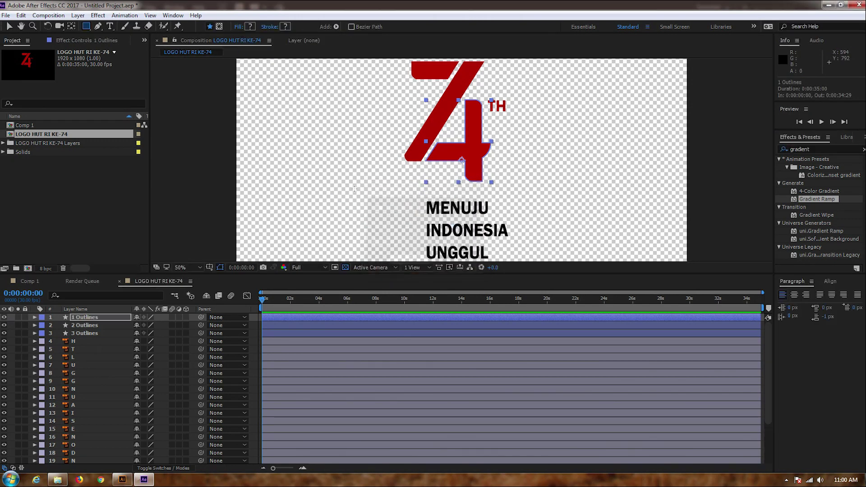
click(253, 27)
drag(163, 232, 34, 177)
drag(110, 222, 90, 200)
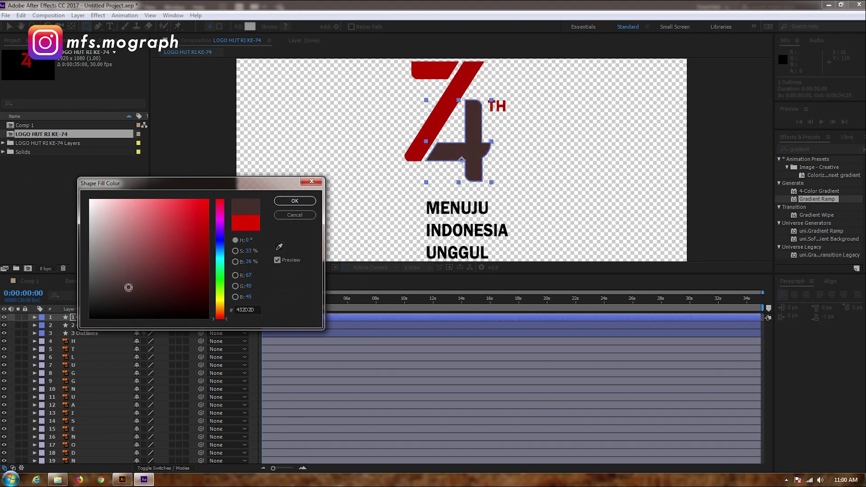
click(295, 201)
Set the 2 Outlines and 3 Outlines fills, the 7's parts, to white
click(250, 26)
click(295, 215)
click(86, 326)
click(250, 27)
click(90, 199)
click(295, 201)
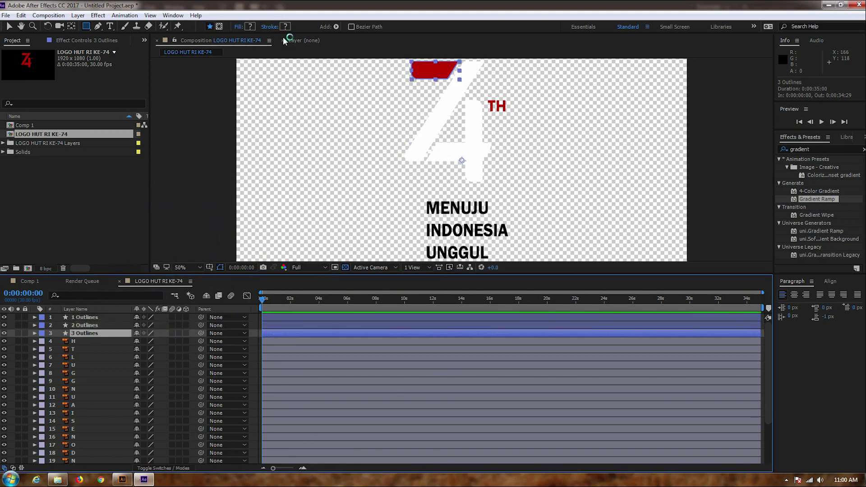
click(86, 317)
click(249, 27)
Convert the H and T layers to shape layers and delete the original H and T
click(295, 201)
ctrl+click(74, 349)
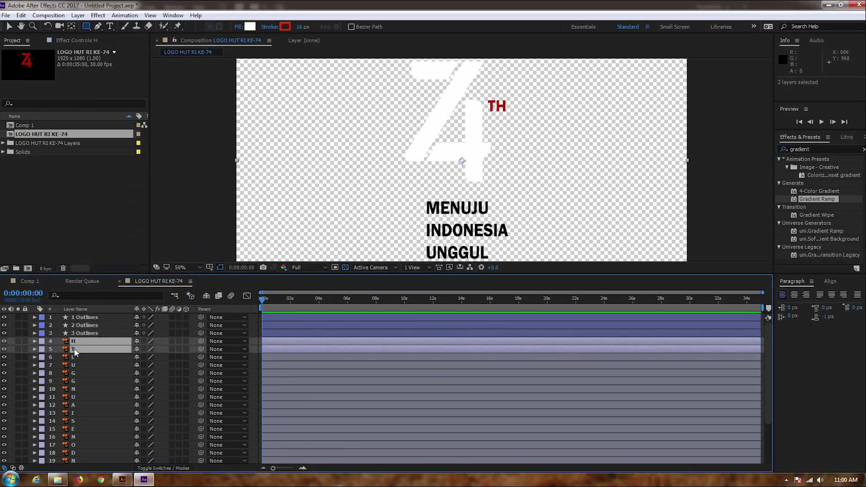
right_click(76, 352)
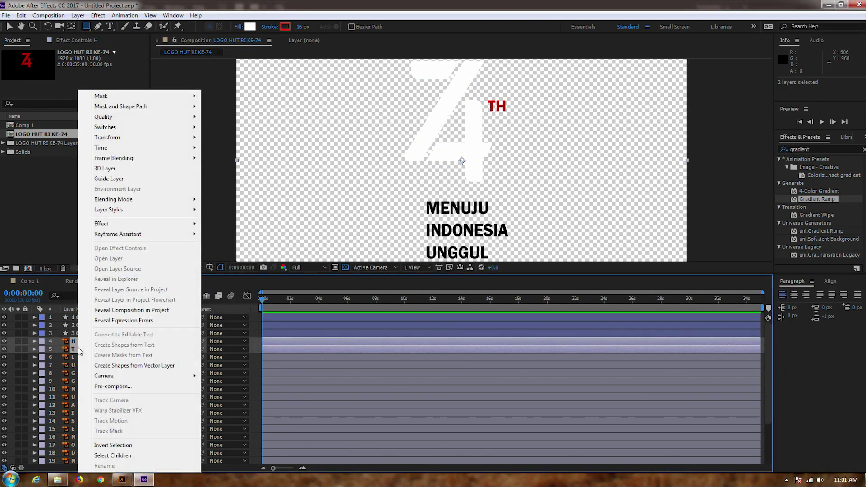
click(121, 366)
click(71, 350)
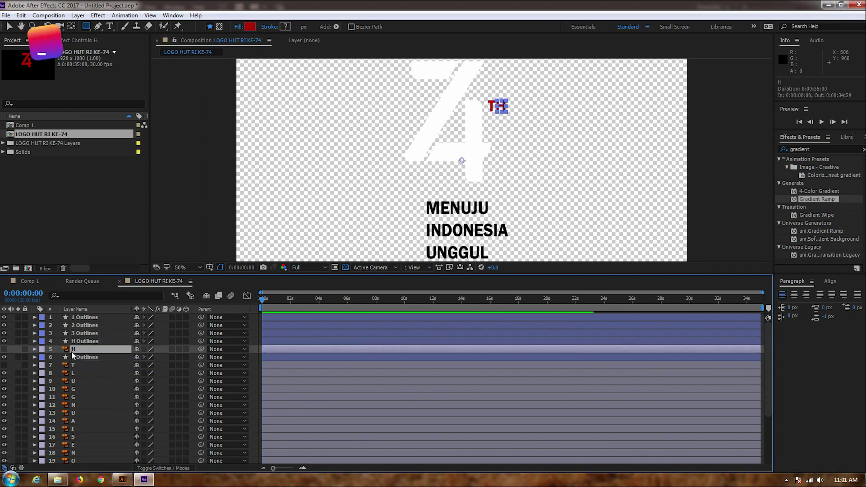
ctrl+click(72, 364)
key(Delete)
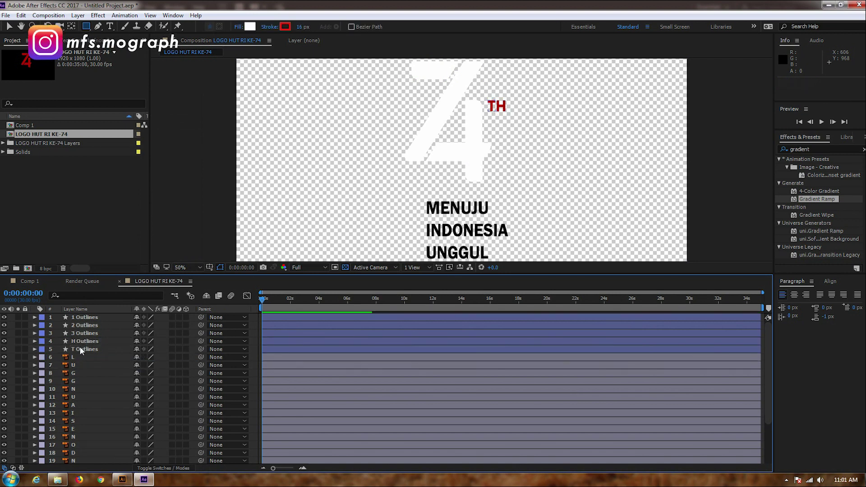
Set the T Outlines and H Outlines fills to white FFFFFF
click(80, 348)
click(253, 25)
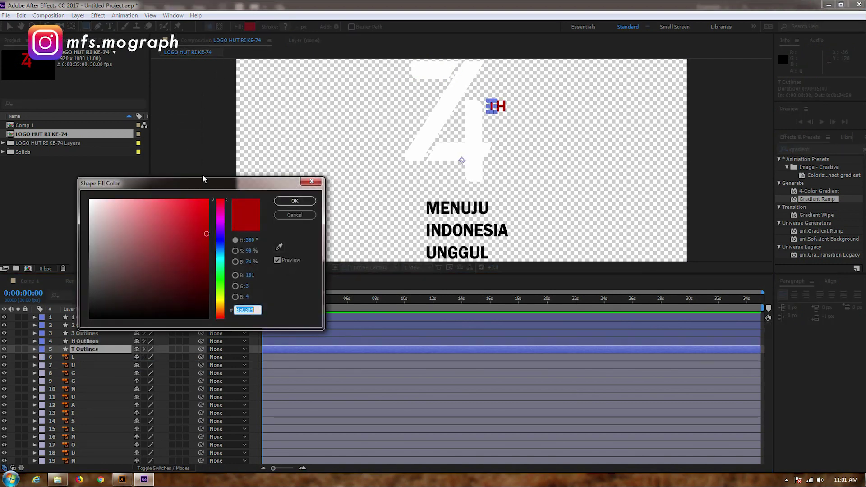
drag(109, 212, 118, 194)
click(296, 202)
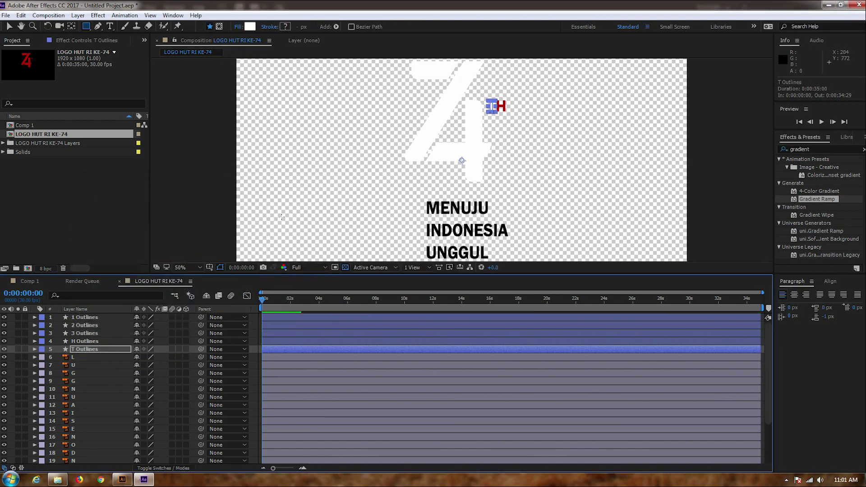
click(84, 342)
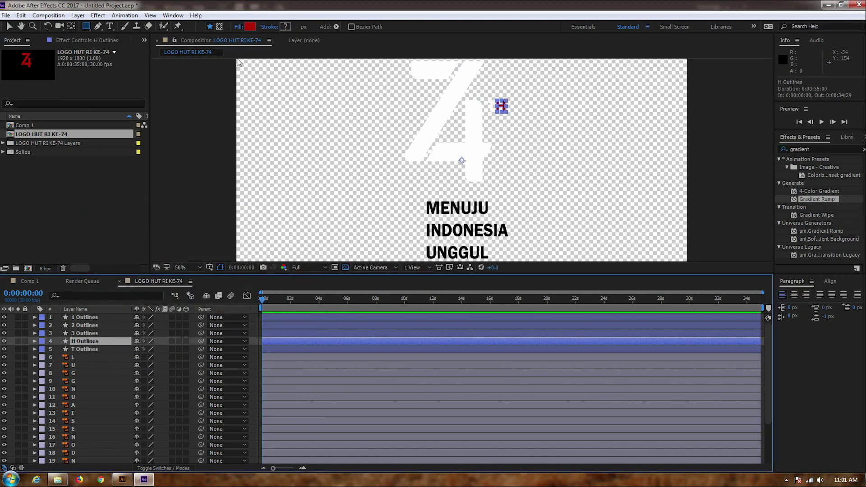
click(251, 27)
text(ffffff)
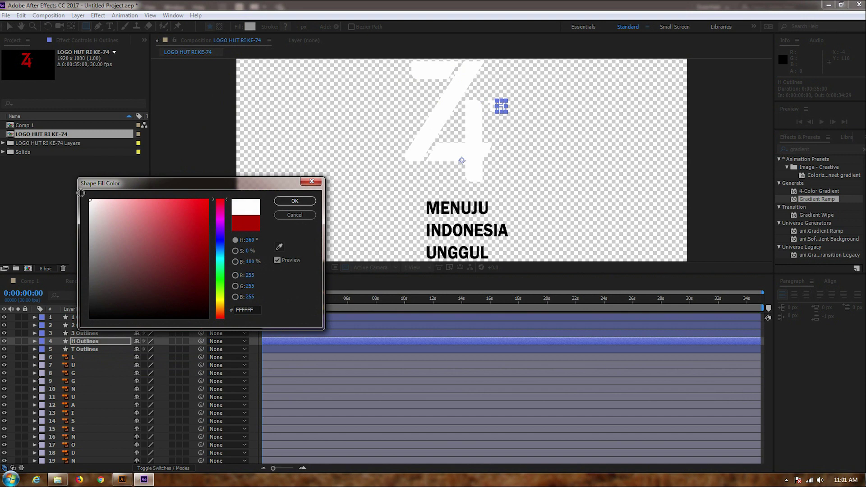
click(295, 201)
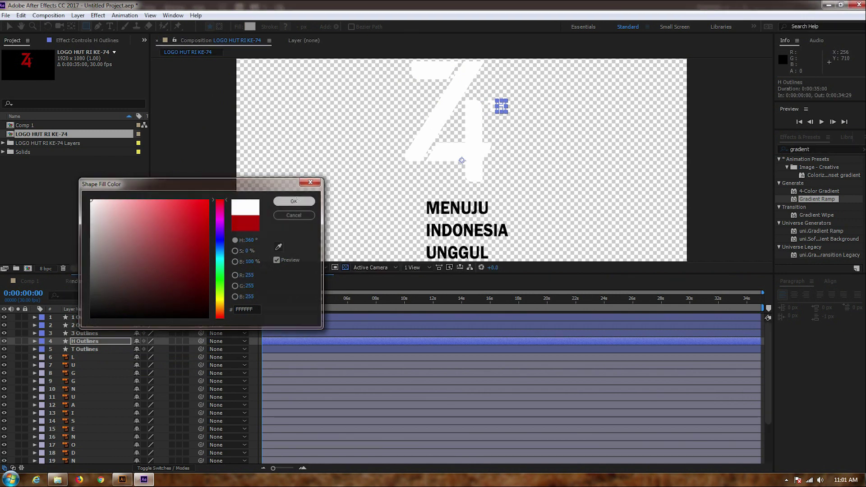
click(346, 267)
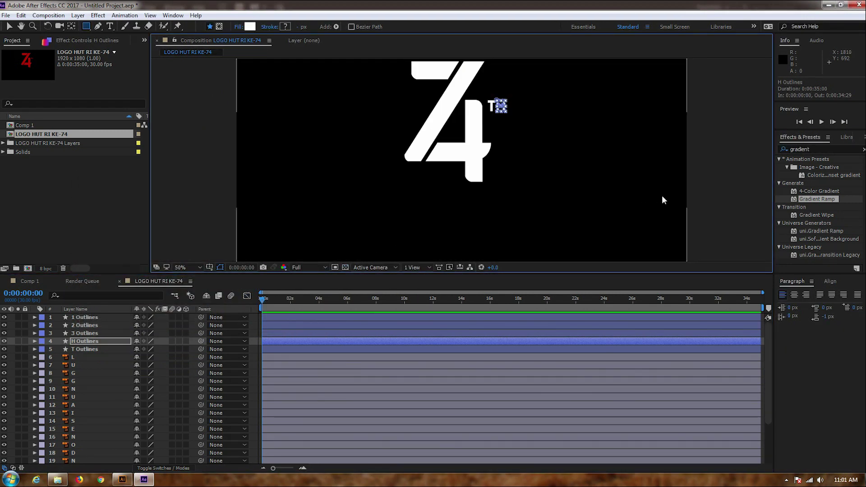
Zoom the viewer out to 25%, pan the frame, and zoom back to 50%
key(v)
click(709, 178)
key(comma)
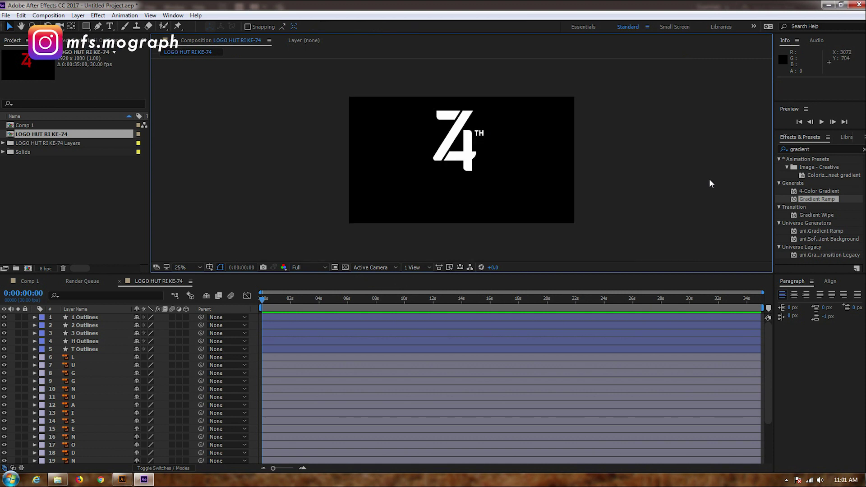
key(h)
drag(616, 161, 597, 187)
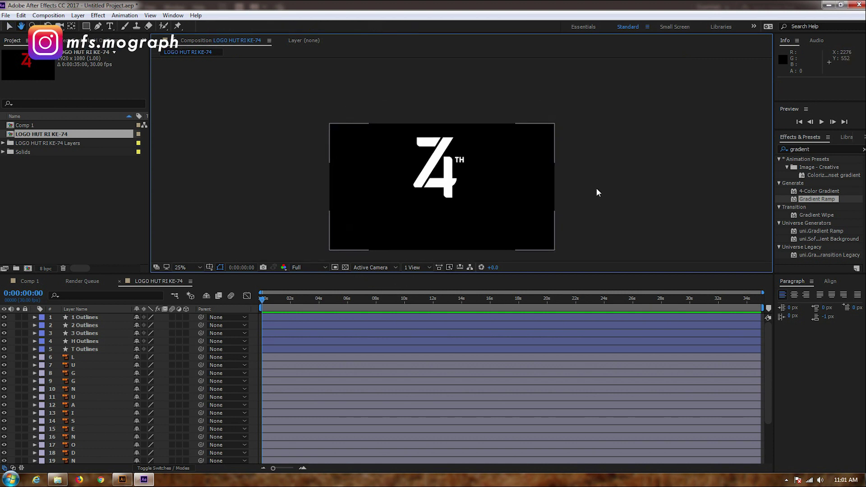
key(period)
key(v)
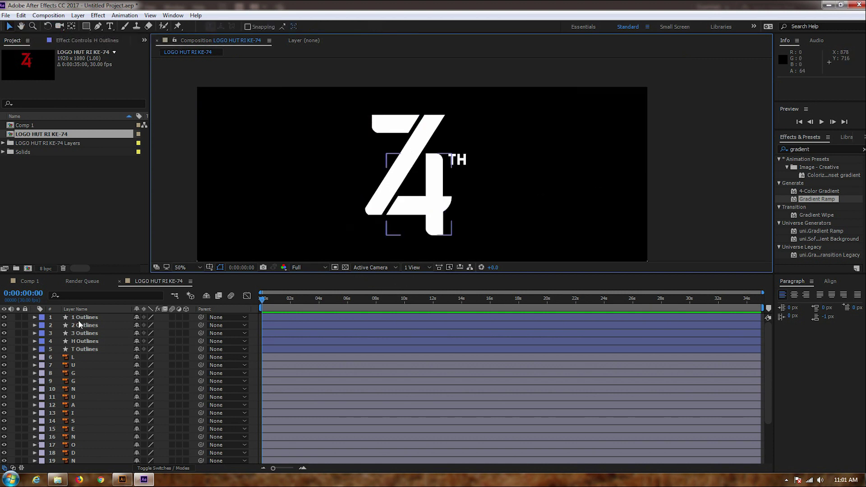
Check the 1, 2 and 3 Outlines layers in turn and clear the gradient search
click(78, 319)
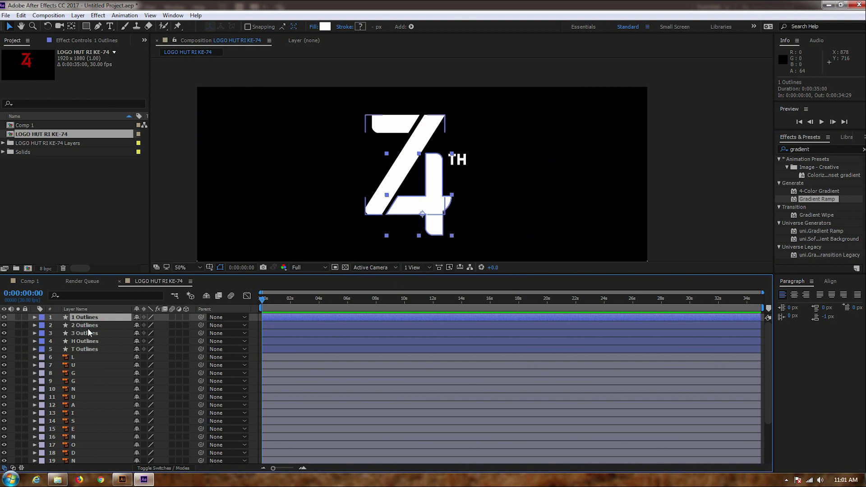
click(87, 327)
click(91, 334)
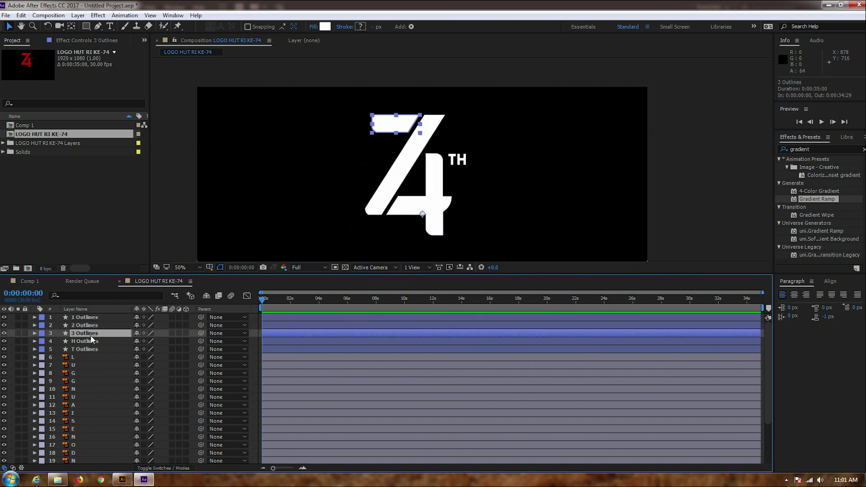
click(92, 317)
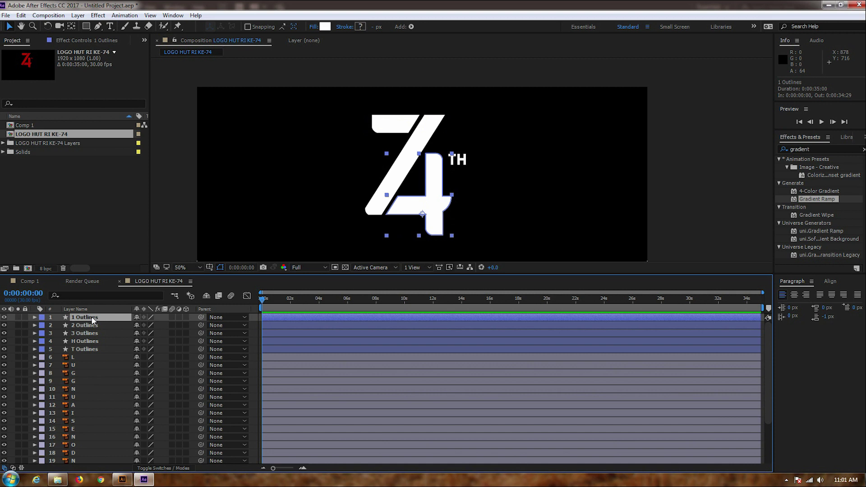
click(86, 326)
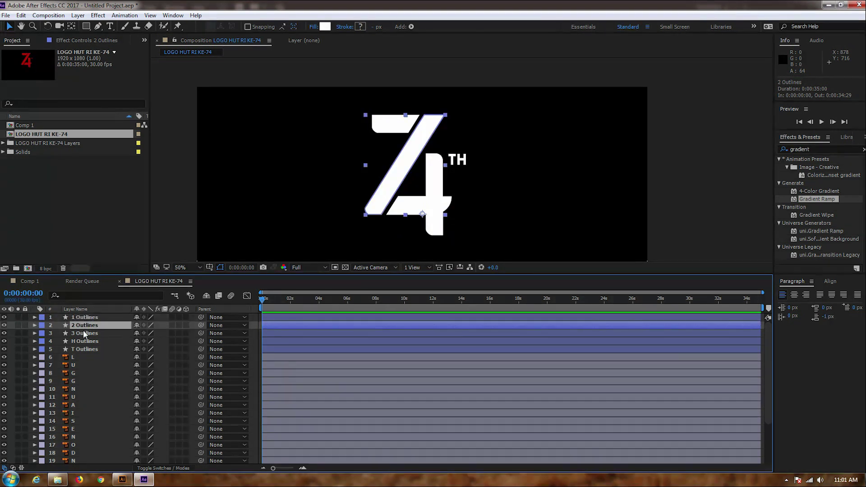
click(85, 333)
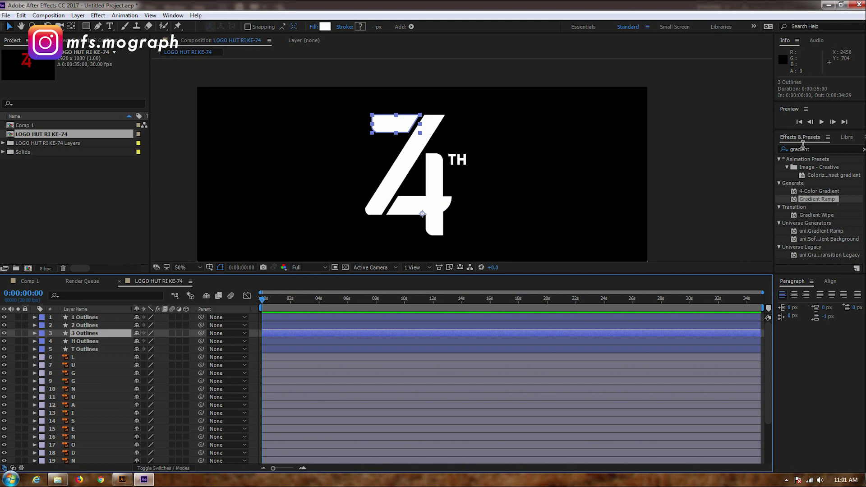
click(818, 147)
Search Effects & Presets for 'linear' and apply Linear Wipe to 3 Outlines
key(BackSpace)
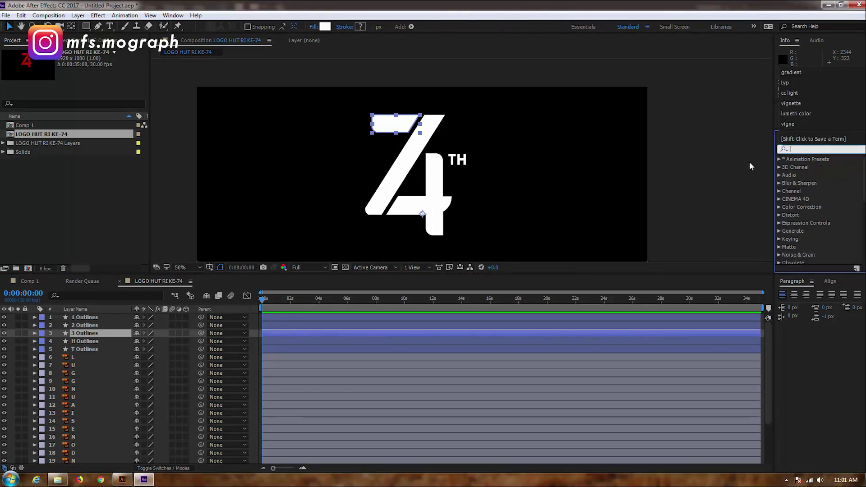
click(819, 148)
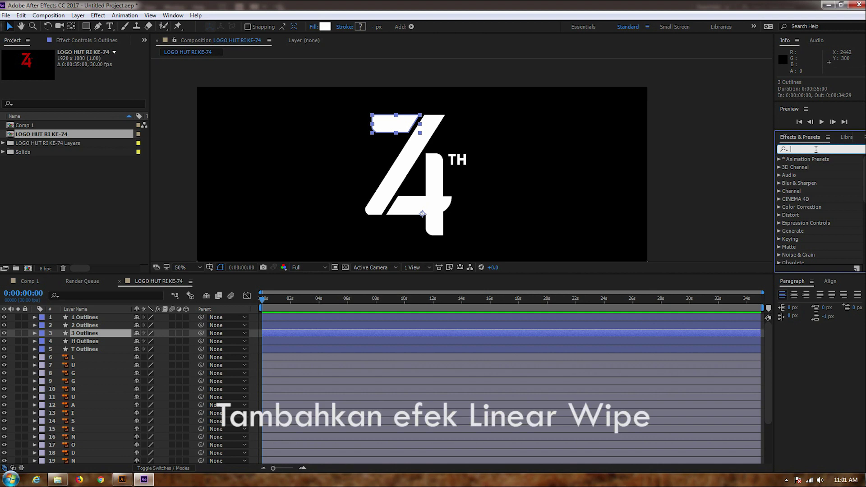
text(linear)
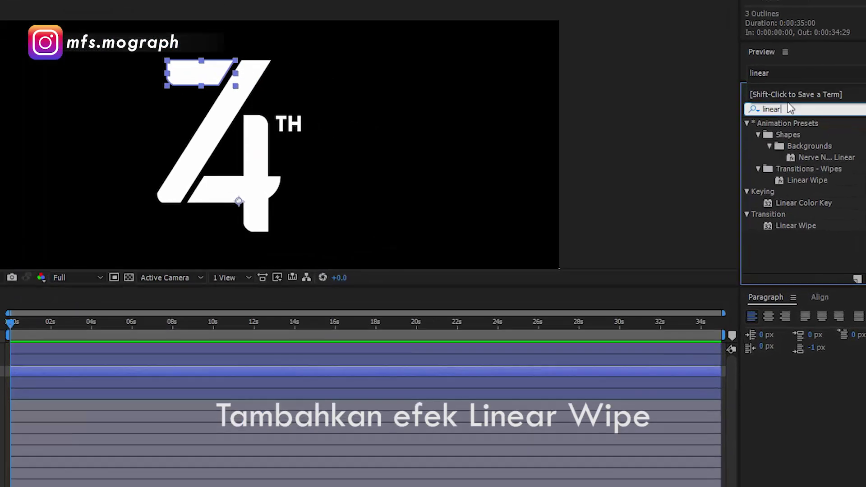
click(777, 225)
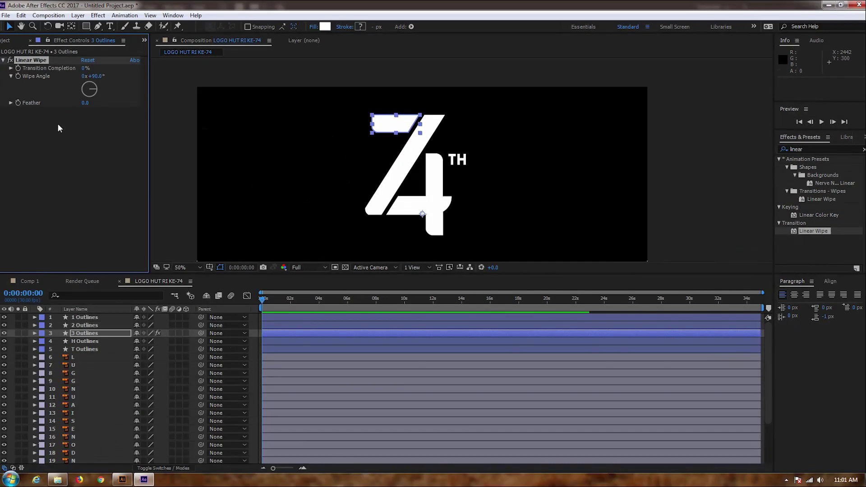
Set the Wipe Angle to 0° and scrub Transition Completion to test the wipe
mouse_move(86, 68)
mouse_down()
mouse_move(122, 66)
mouse_move(103, 70)
mouse_up()
click(96, 76)
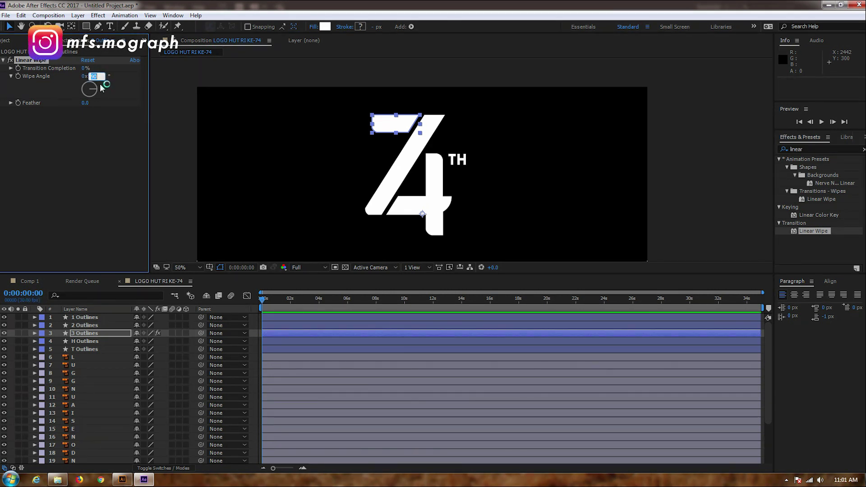
click(102, 86)
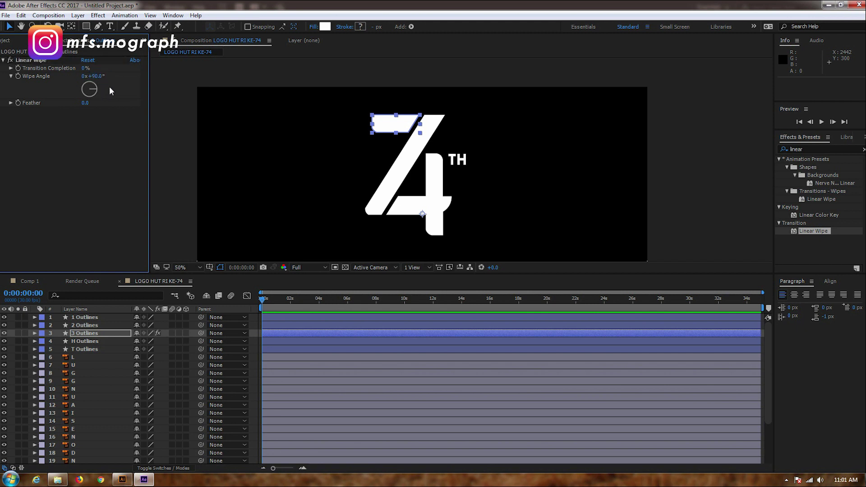
click(100, 76)
text(0)
key(Return)
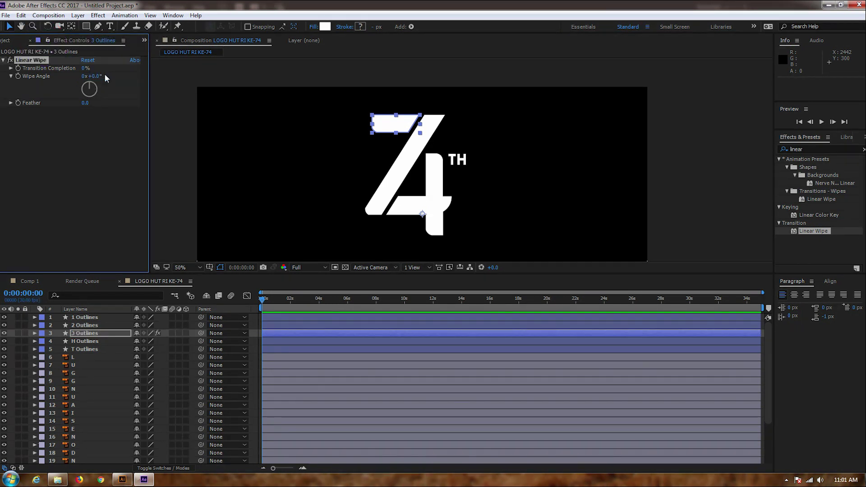
mouse_move(85, 68)
mouse_down()
mouse_move(164, 60)
mouse_move(127, 73)
mouse_move(194, 58)
mouse_move(181, 63)
mouse_up()
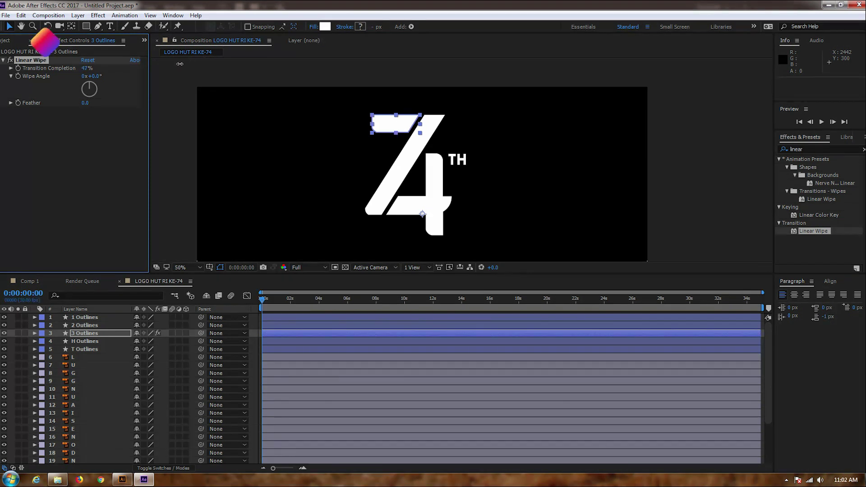
Try a -90° Wipe Angle, then return it to 90°
click(101, 76)
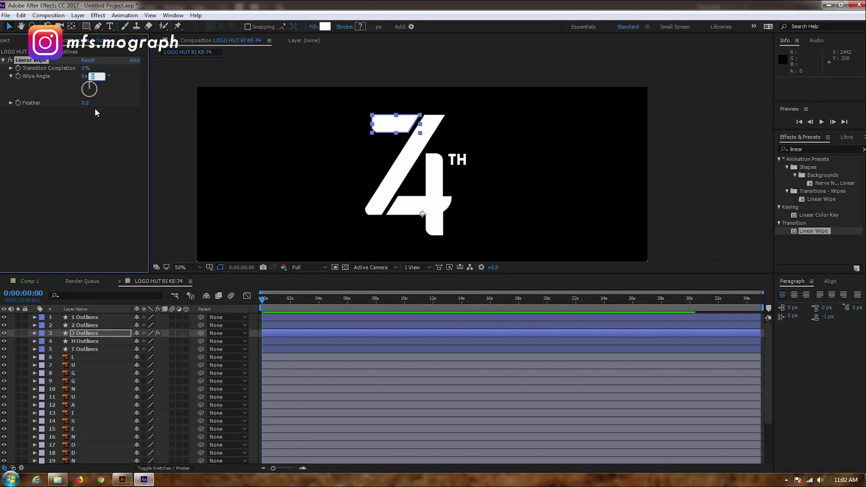
text(-90)
key(Return)
mouse_move(84, 68)
mouse_down()
mouse_move(119, 67)
mouse_move(89, 79)
mouse_up()
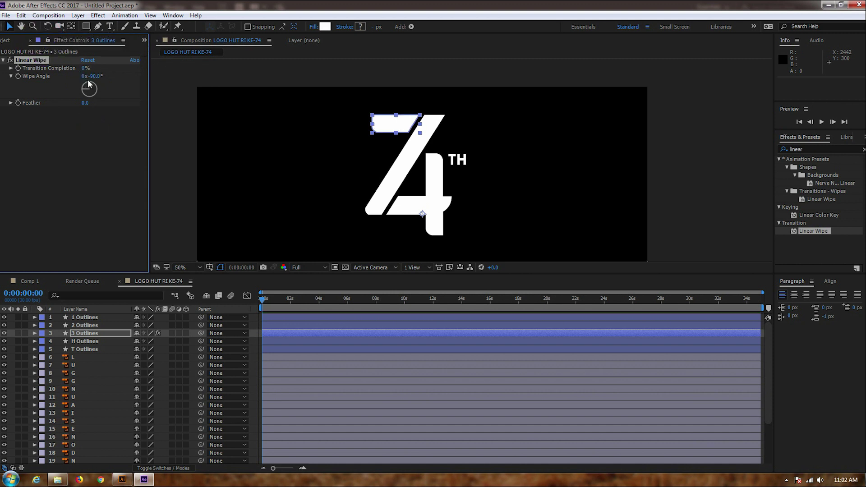
click(96, 76)
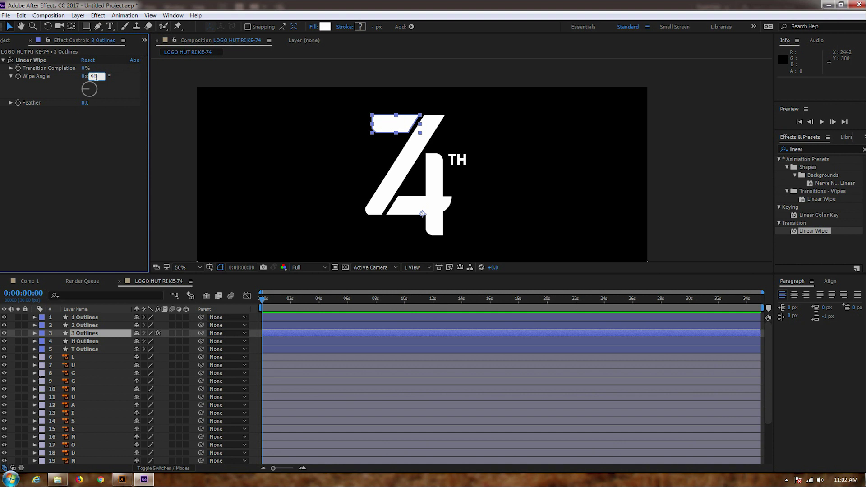
key(Return)
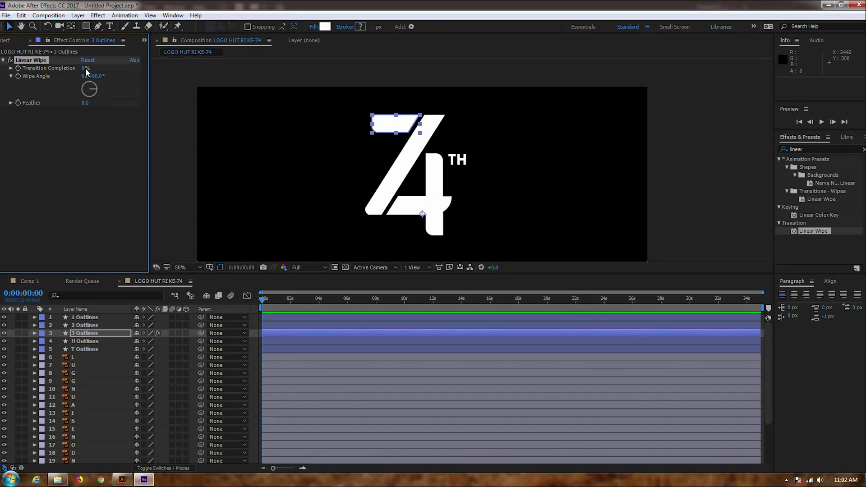
Zoom the timeline in and move the current time to 0:00:01:27 with 3 Outlines selected
click(230, 299)
key(equal)
drag(272, 302, 317, 303)
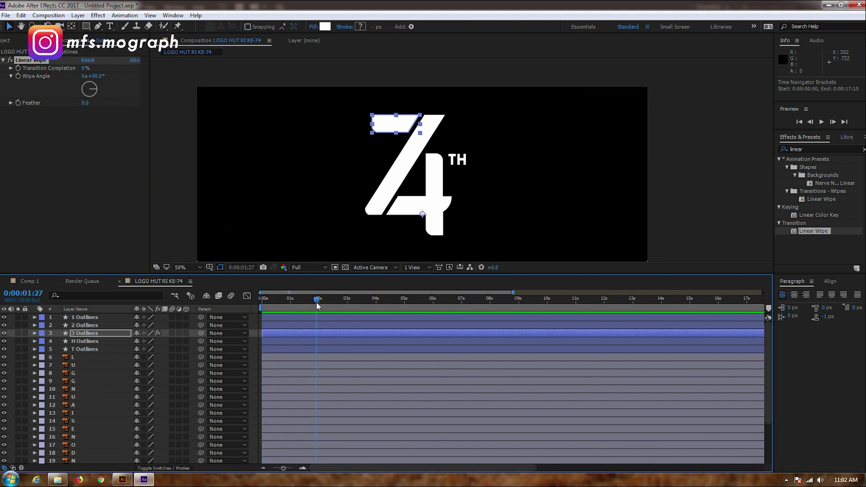
click(85, 334)
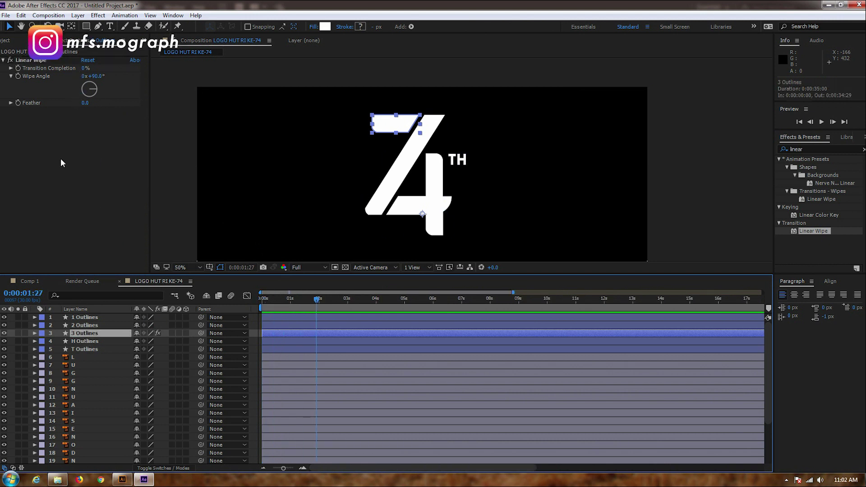
Keyframe the 3 Outlines wipe from 100% at 0:00 to 0% at 1:28, then preview it
click(17, 67)
drag(328, 310, 235, 313)
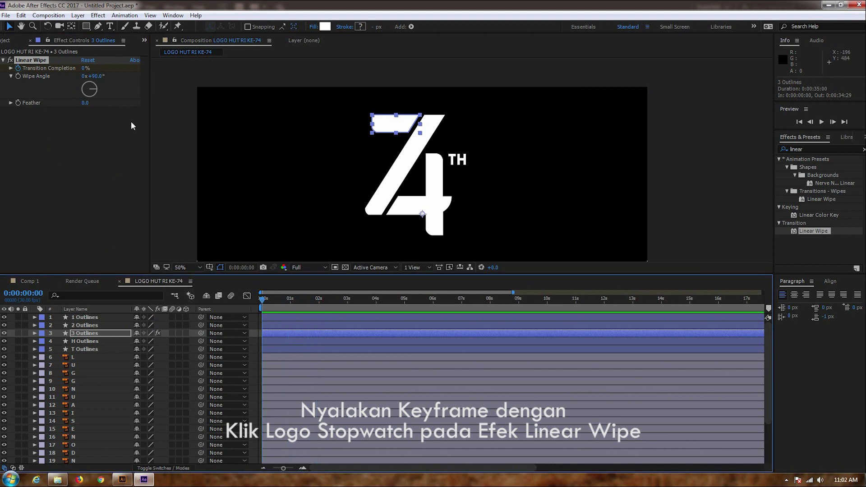
drag(84, 71, 307, 339)
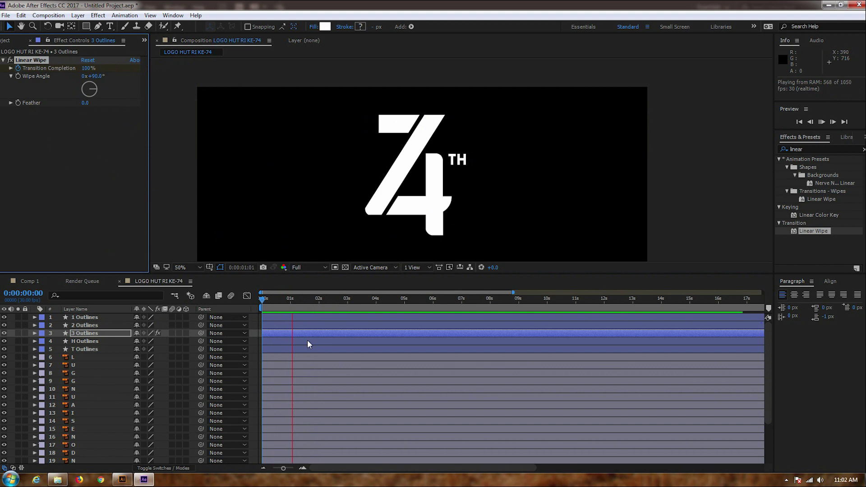
click(307, 310)
drag(303, 310, 239, 314)
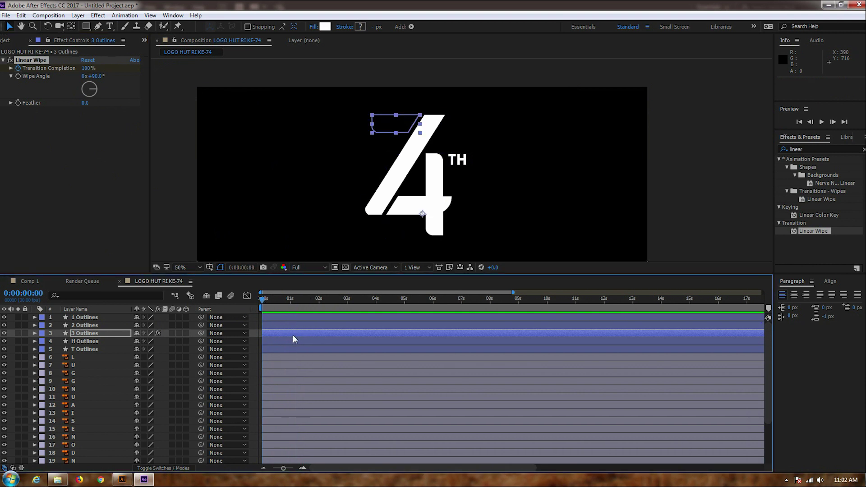
key(u)
key(space)
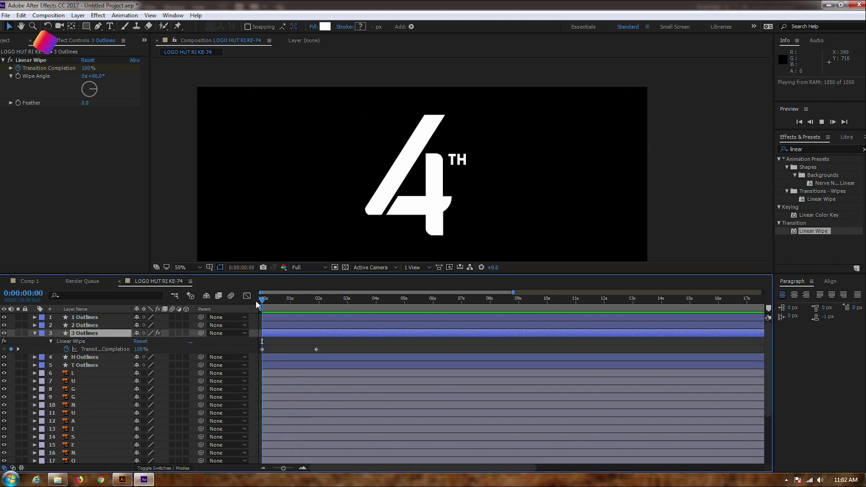
key(space)
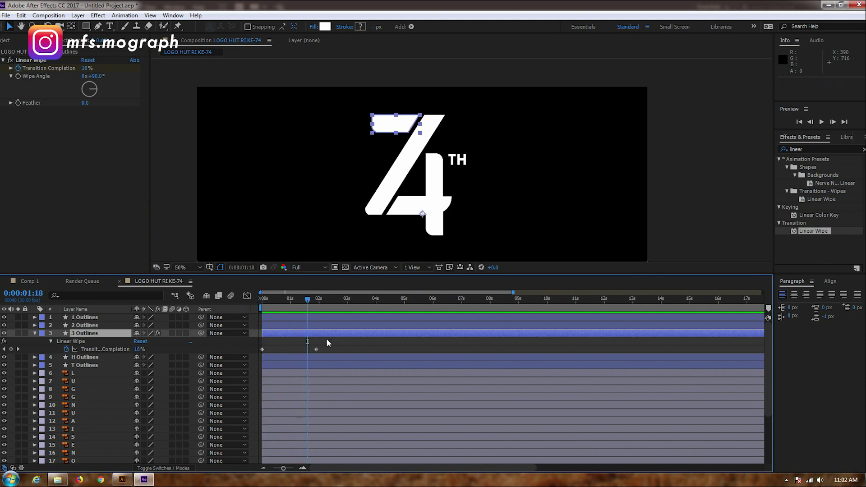
drag(317, 301, 318, 301)
Apply Linear Wipe to the 2 Outlines layer with a 180° wipe angle
click(112, 325)
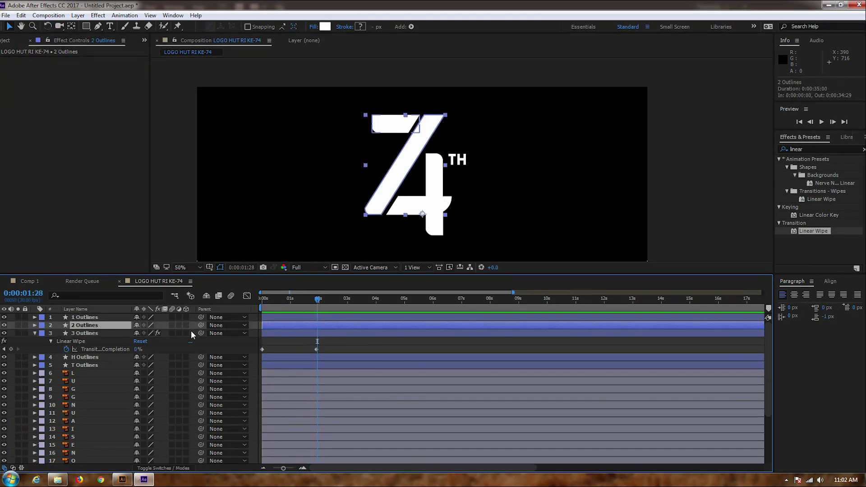
click(76, 316)
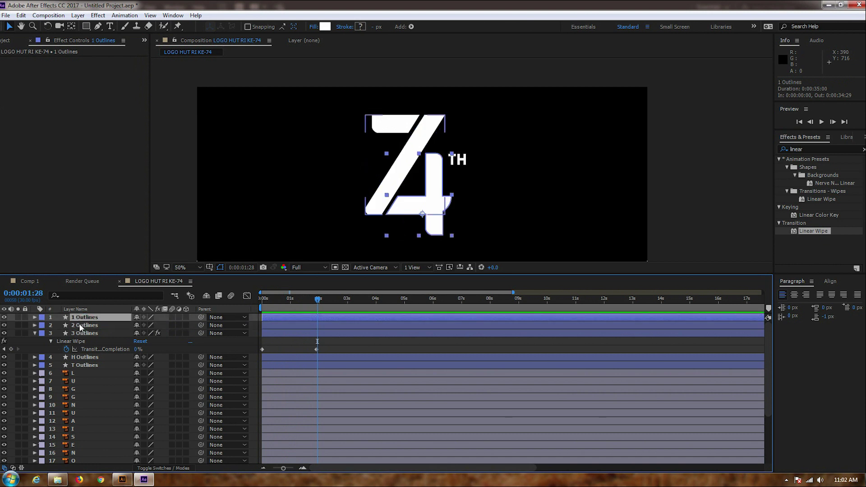
click(82, 326)
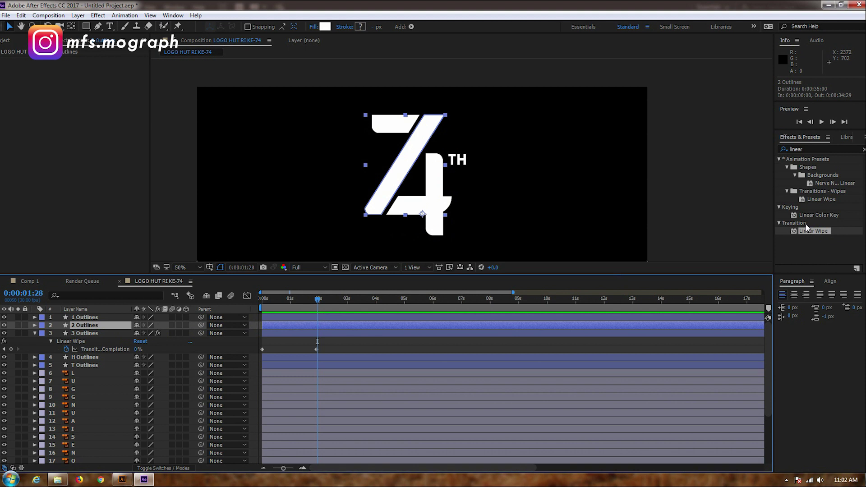
drag(814, 232, 131, 323)
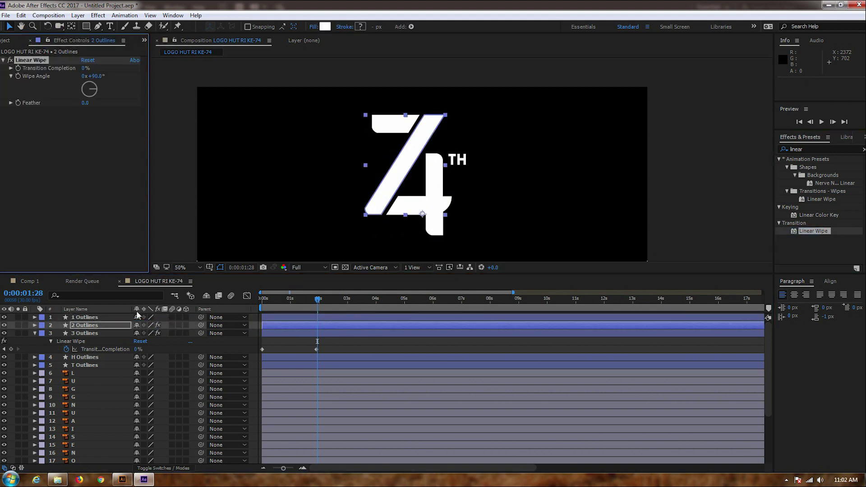
click(101, 72)
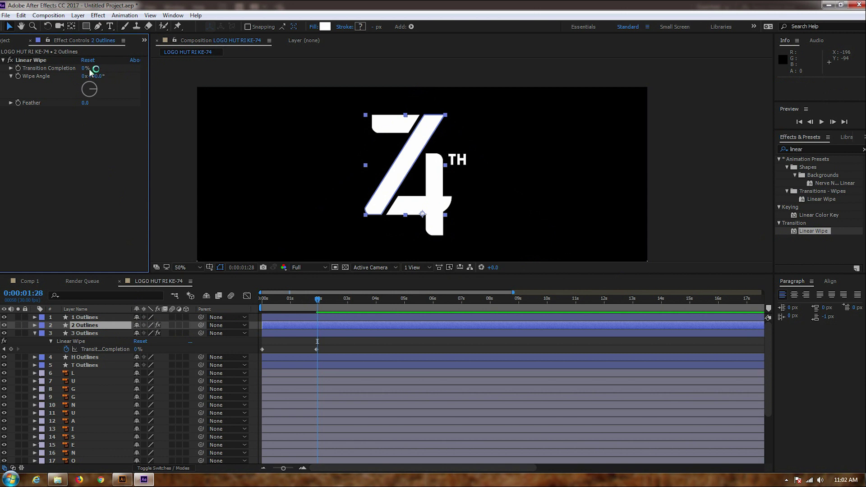
click(96, 76)
text(180)
key(Return)
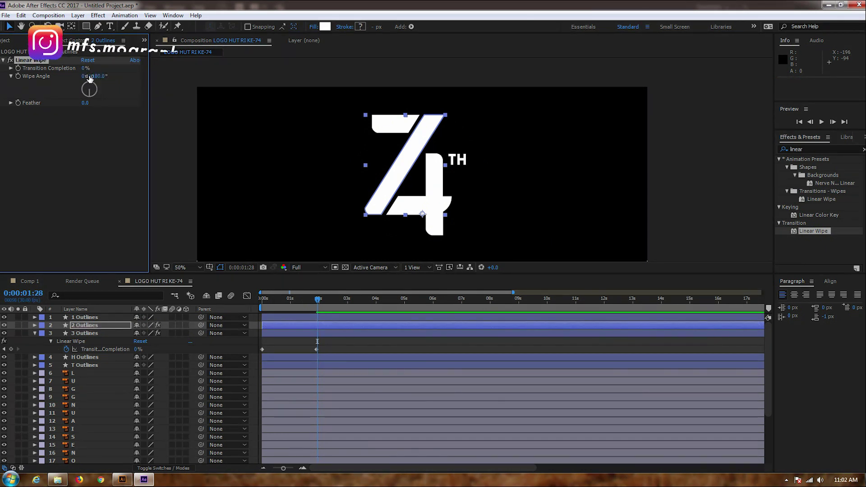
Keyframe the 2 Outlines wipe completion at 0% at 1:28 and 100% at the start
drag(85, 68, 144, 61)
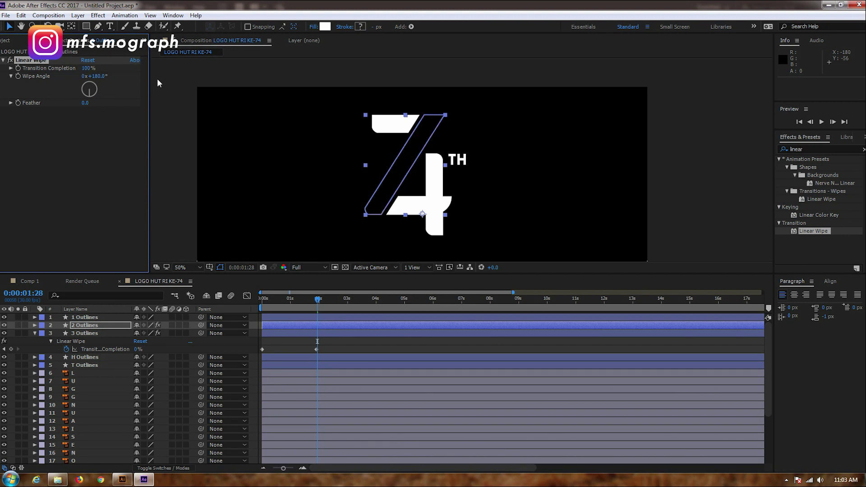
key(ctrl+z)
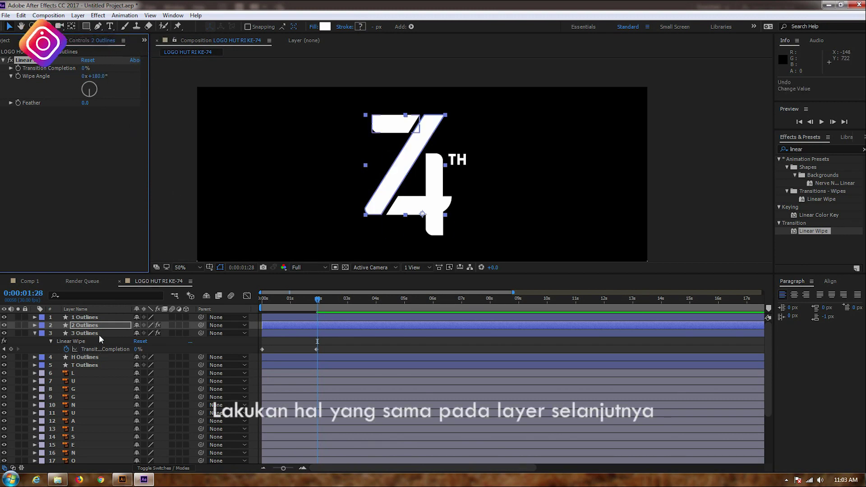
click(98, 326)
click(19, 68)
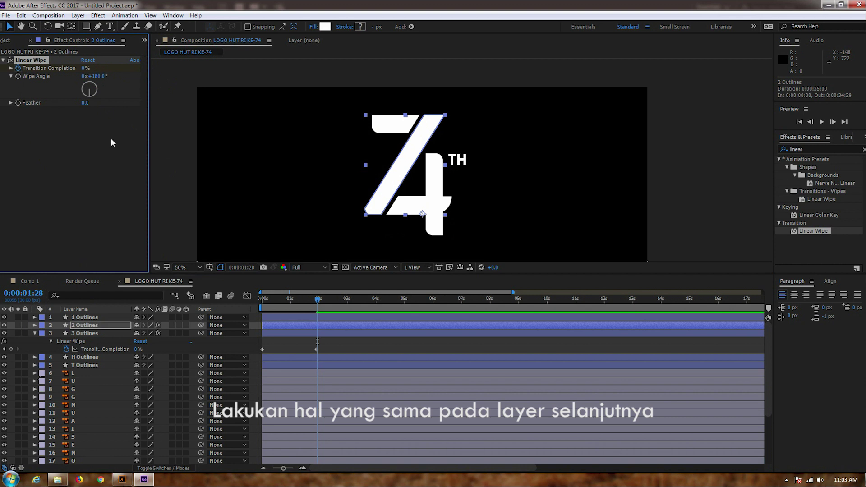
drag(314, 308, 217, 312)
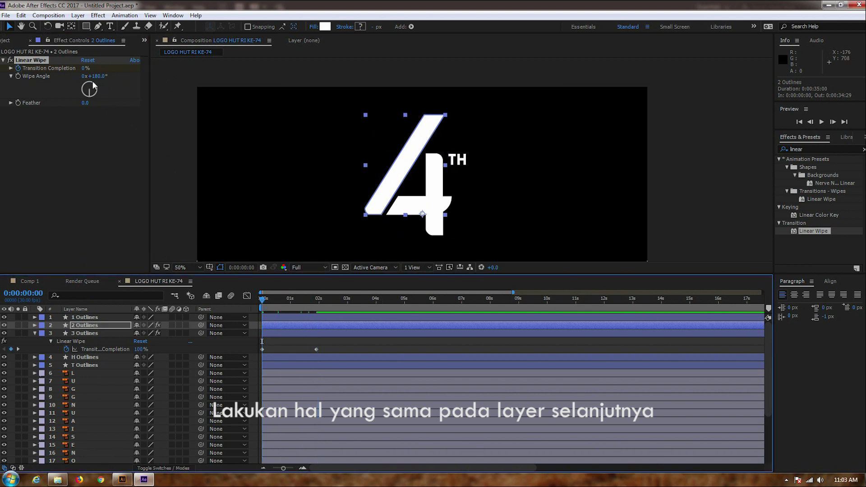
click(84, 68)
drag(84, 68, 104, 68)
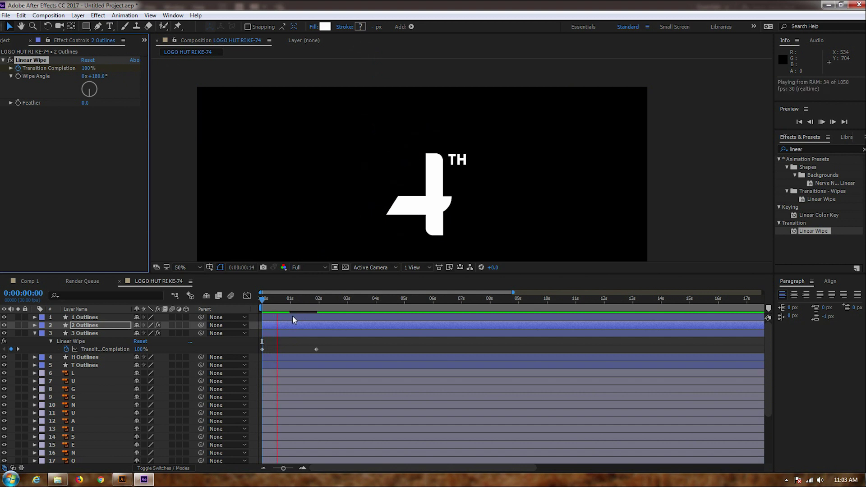
Preview the 7 wiping in and check the 2 Outlines keyframes around 1:28
key(space)
key(Home)
key(space)
key(space)
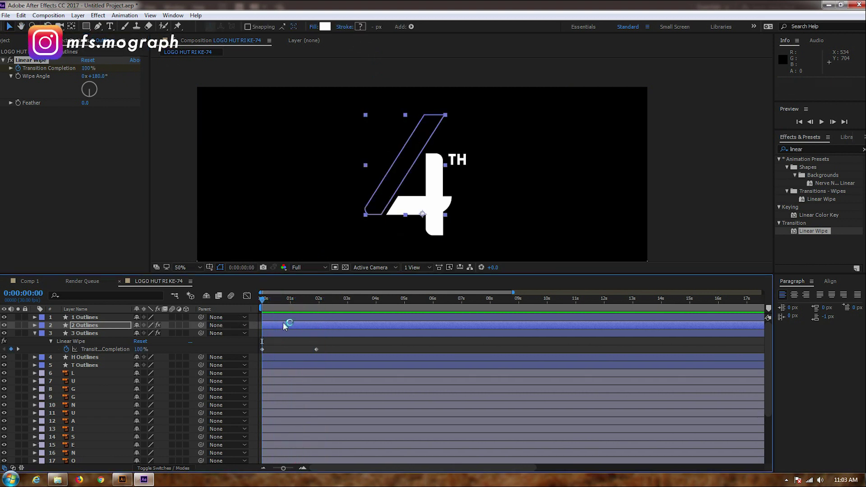
key(u)
key(space)
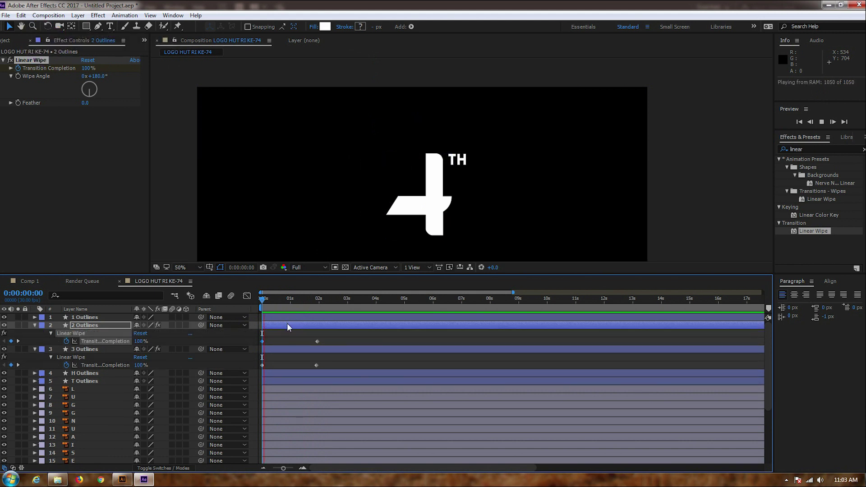
click(317, 299)
key(equal)
key(equal)
key(equal)
key(equal)
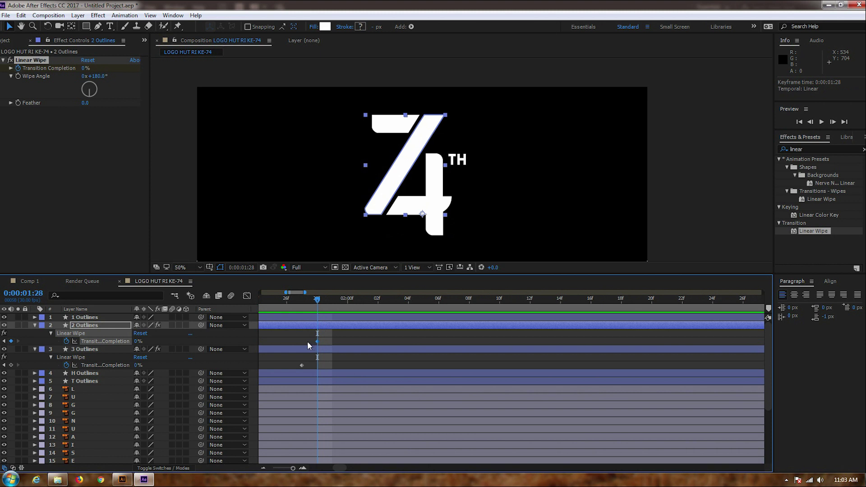
key(minus)
key(minus)
key(minus)
key(minus)
key(Home)
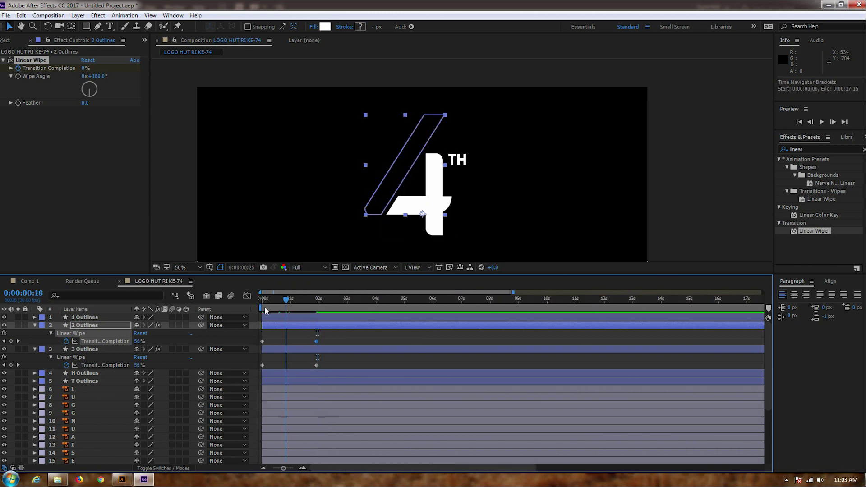
key(space)
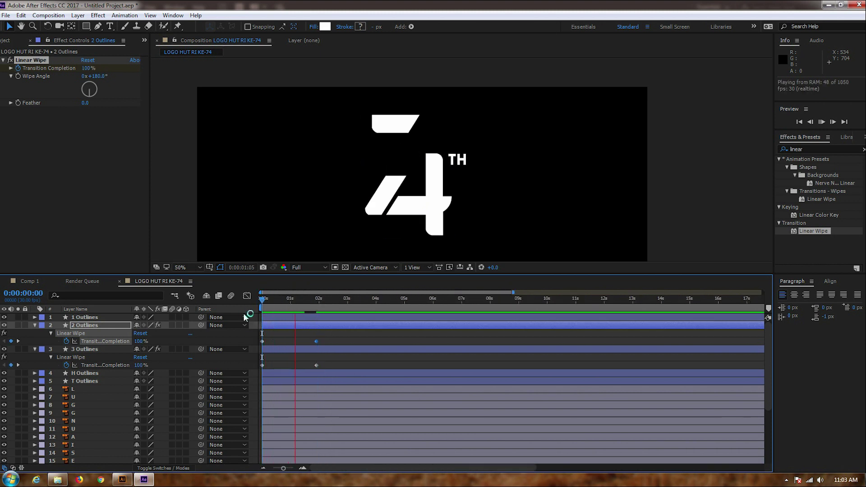
key(space)
click(91, 318)
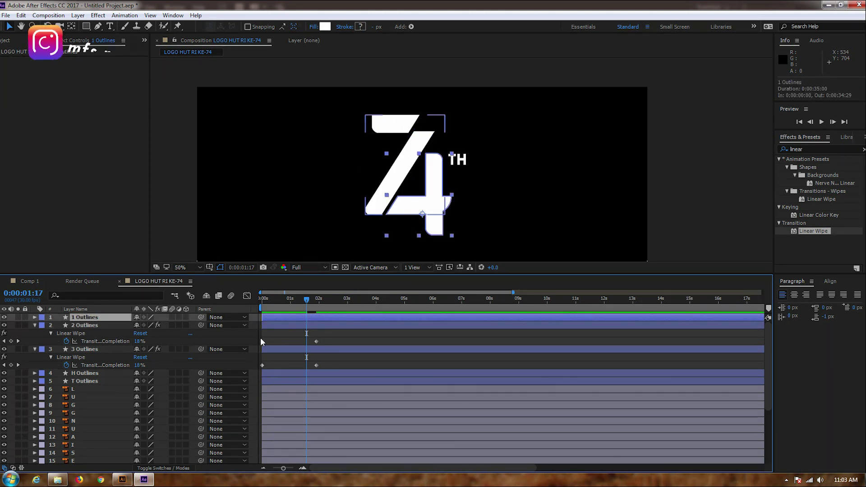
Apply Linear Wipe to the 1 Outlines layer and test its completion and angle on the 4
mouse_move(261, 339)
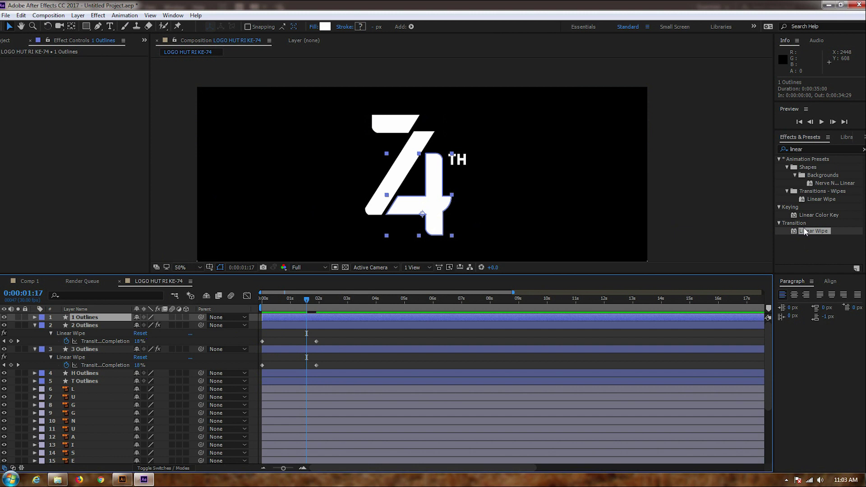
drag(804, 231, 84, 318)
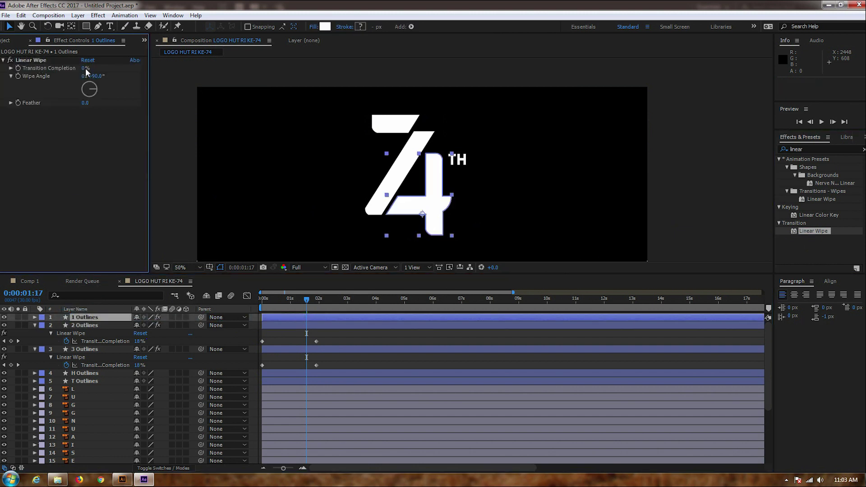
drag(84, 69, 109, 72)
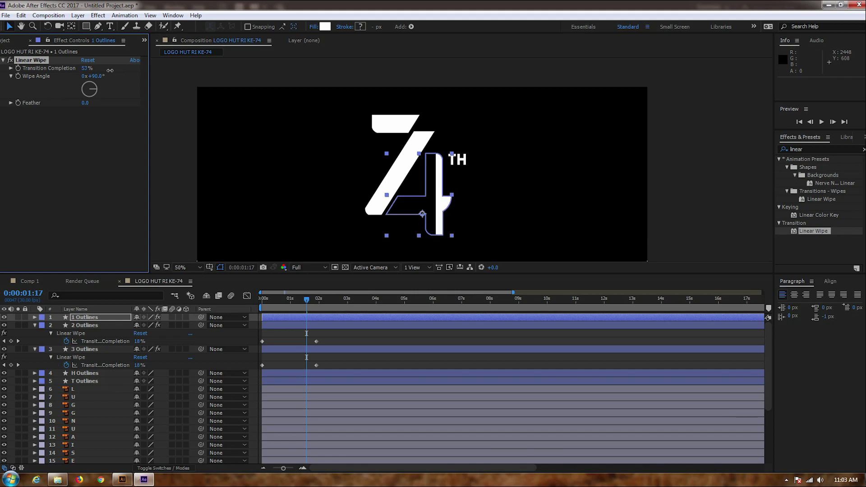
drag(99, 78, 111, 75)
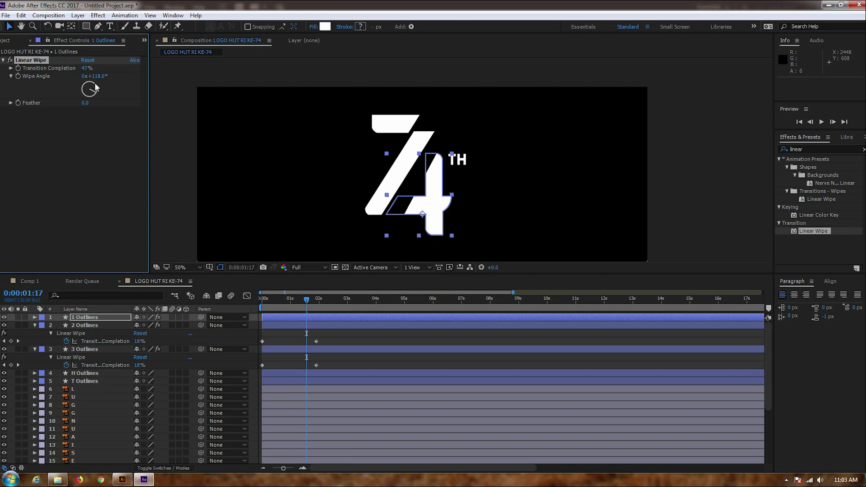
drag(87, 72, 54, 71)
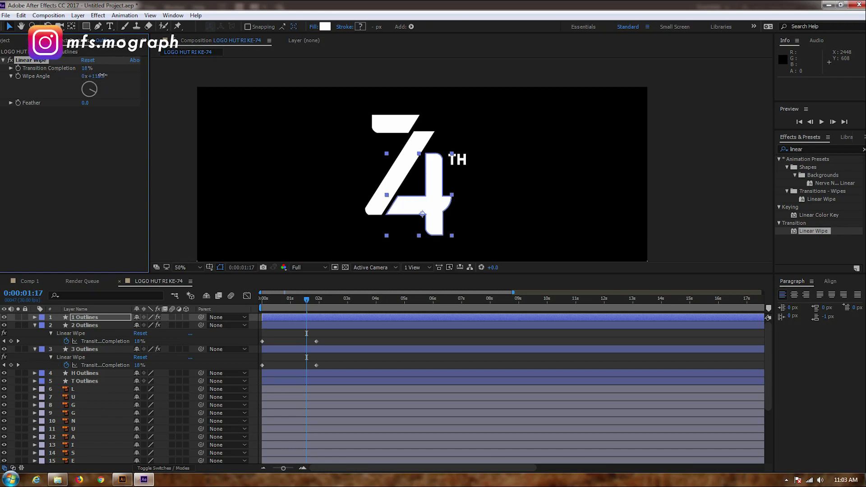
Set the 4's wipe angle to −61° and its completion to 0%
click(102, 76)
key(Return)
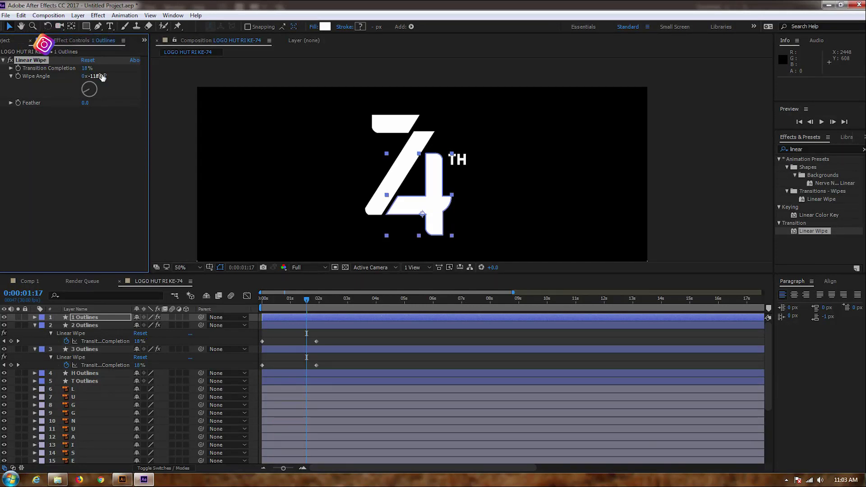
mouse_move(85, 75)
mouse_down()
mouse_move(124, 70)
mouse_move(111, 74)
mouse_up()
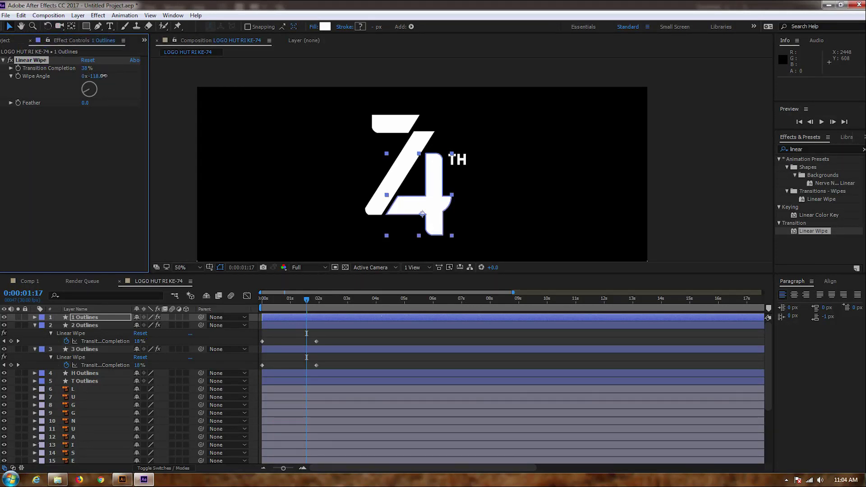
drag(111, 75, 128, 76)
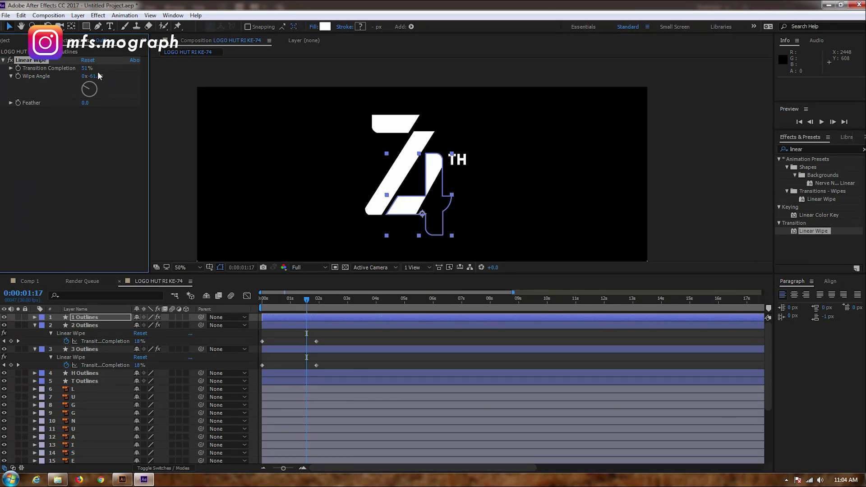
drag(86, 68, 70, 80)
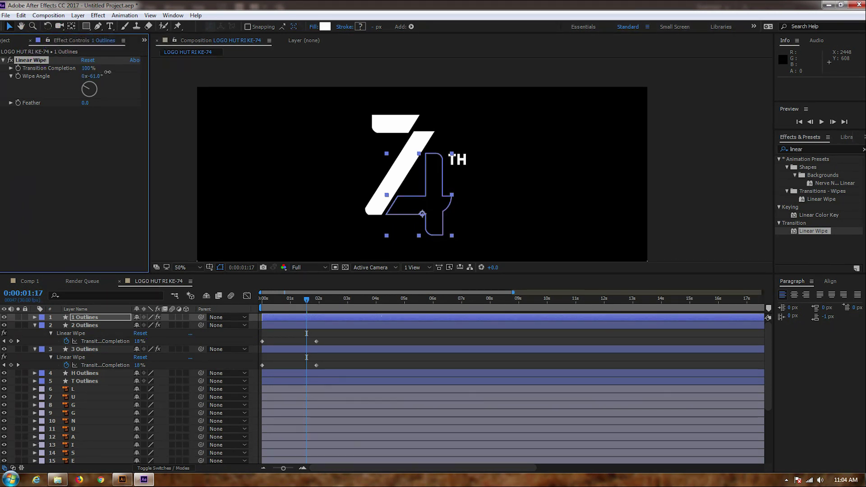
text(0)
key(Return)
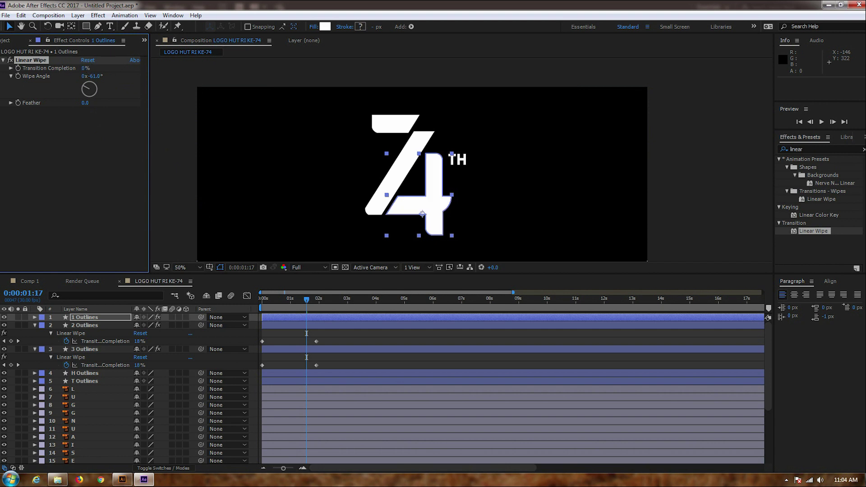
Keyframe the 4's wipe at 0% at 1:27 and 100% at the start, then preview the 74
click(316, 298)
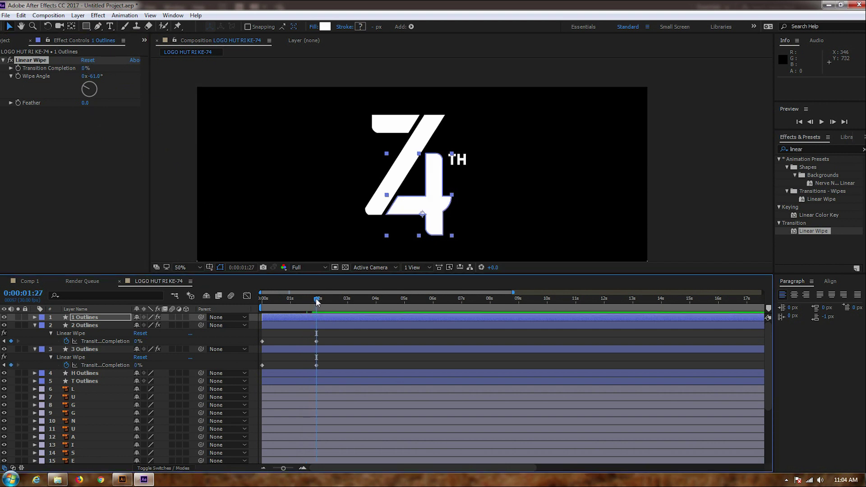
key(semicolon)
click(18, 68)
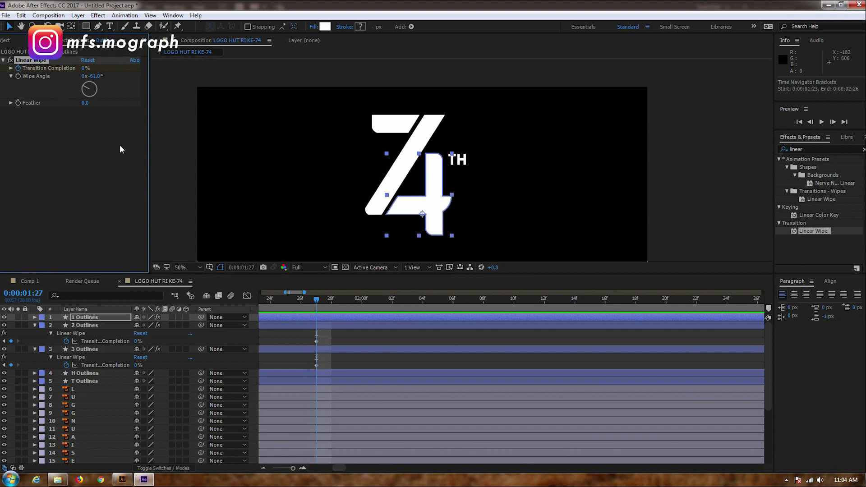
key(Home)
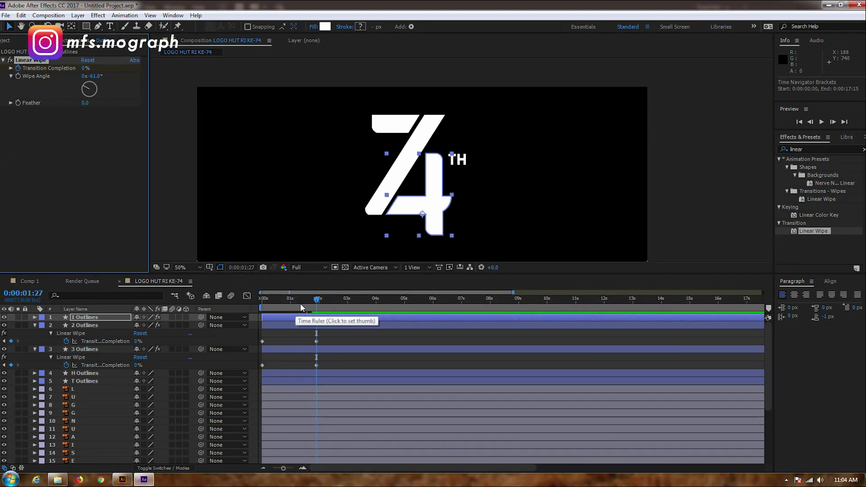
key(semicolon)
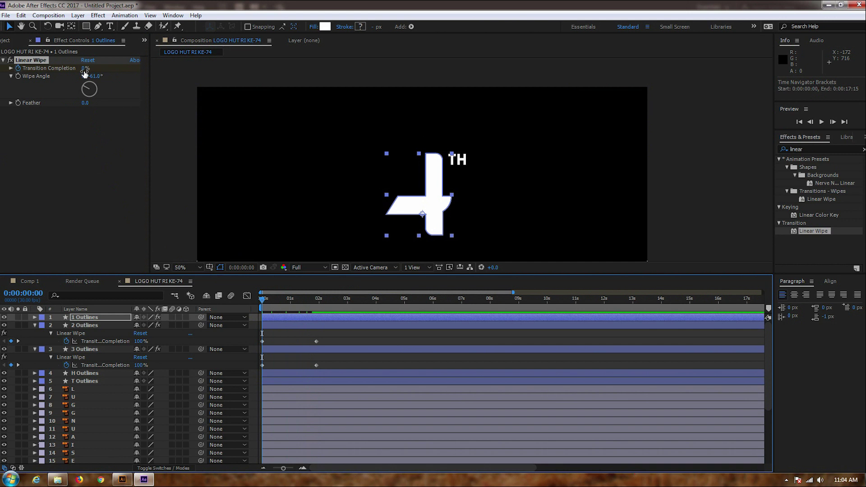
drag(83, 70, 109, 68)
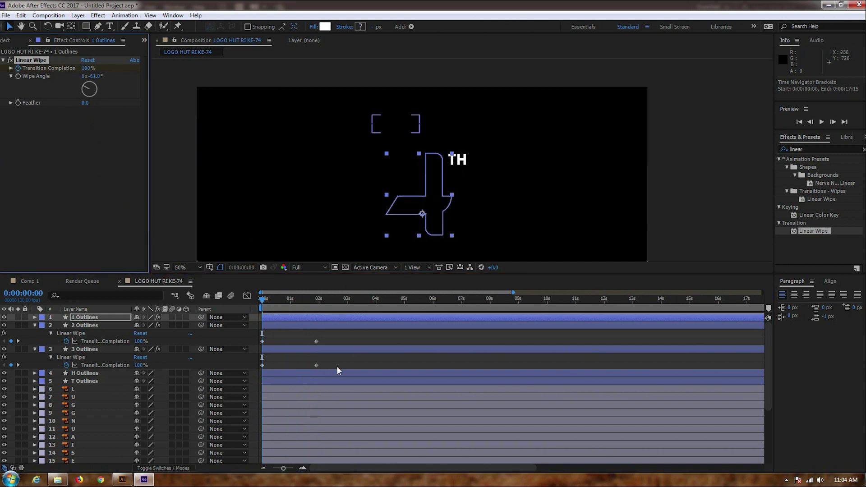
key(space)
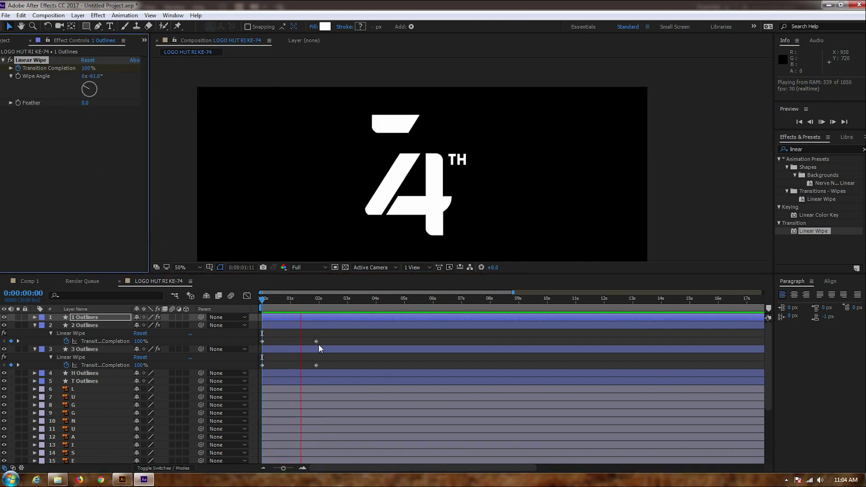
key(space)
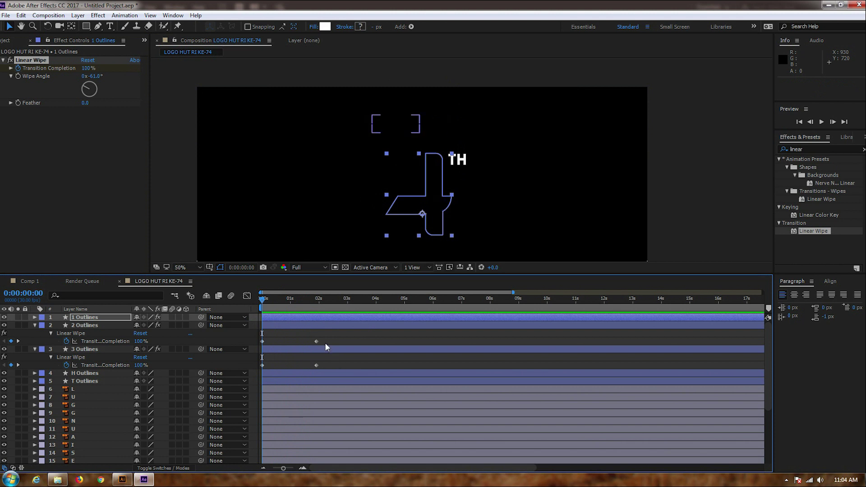
Apply Easy Ease to all six wipe completion keyframes on the three outline layers
click(34, 325)
click(35, 334)
shift+click(90, 333)
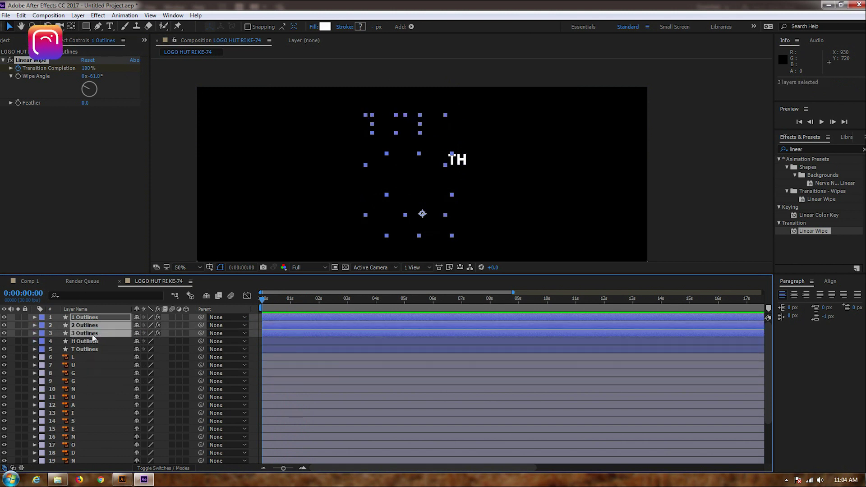
key(u)
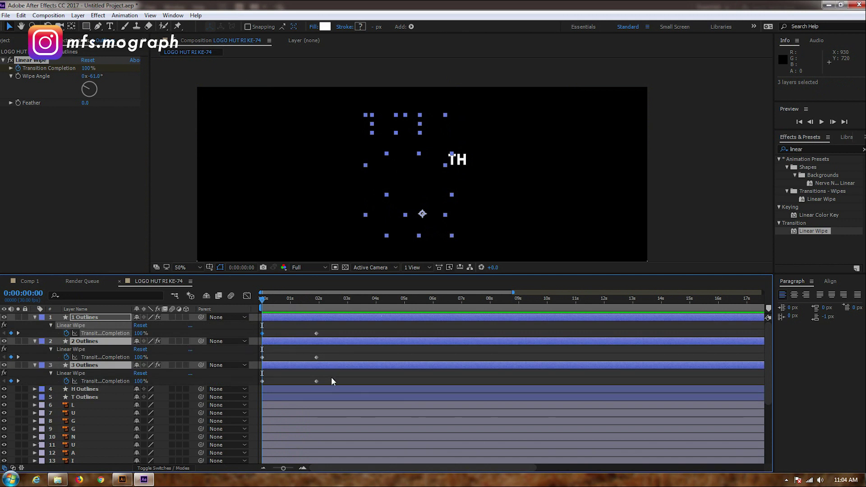
drag(333, 383, 257, 324)
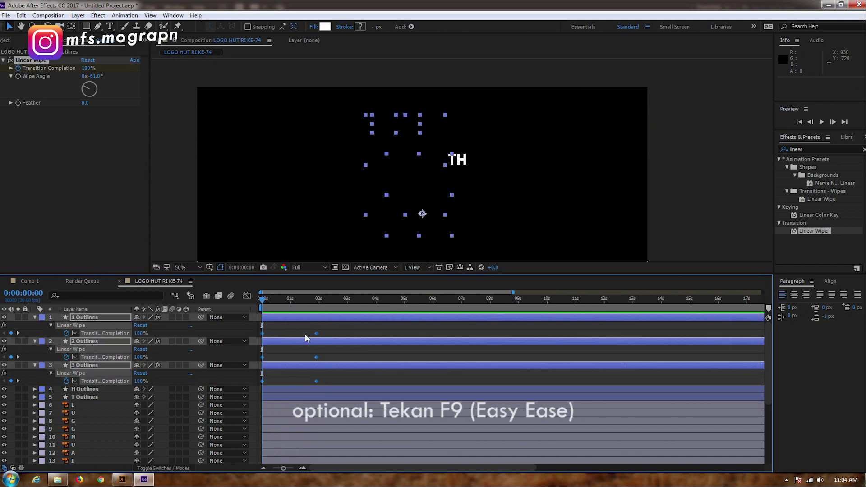
right_click(317, 335)
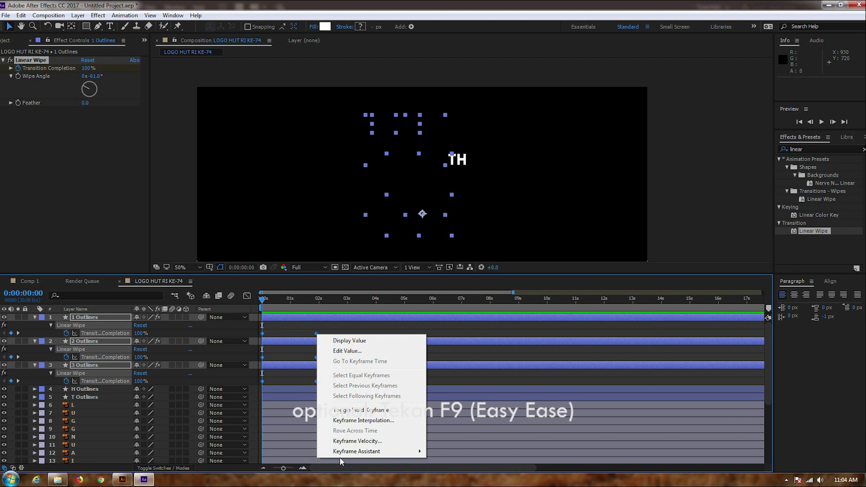
mouse_move(424, 454)
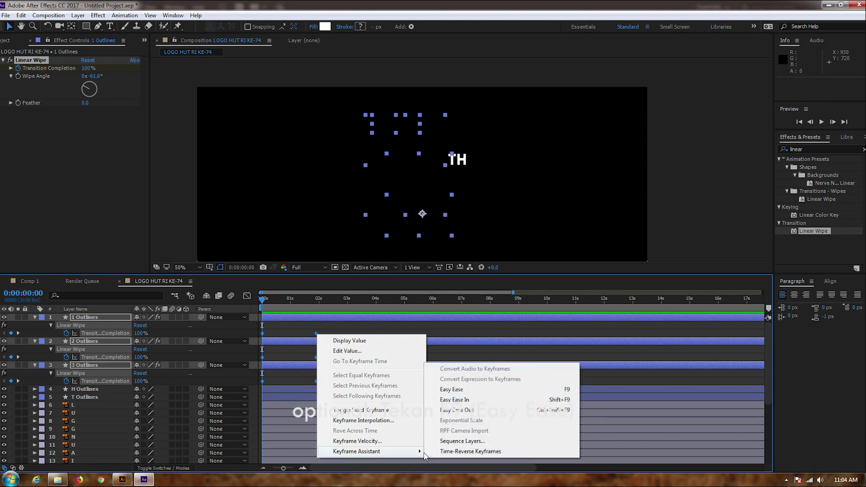
click(451, 390)
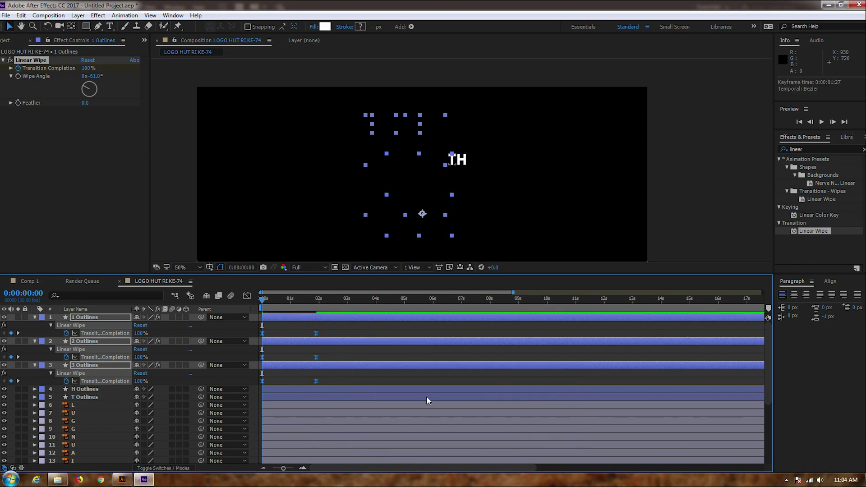
Drag the Bezier handle in the Graph Editor for a gentler ease-out, then preview
click(247, 296)
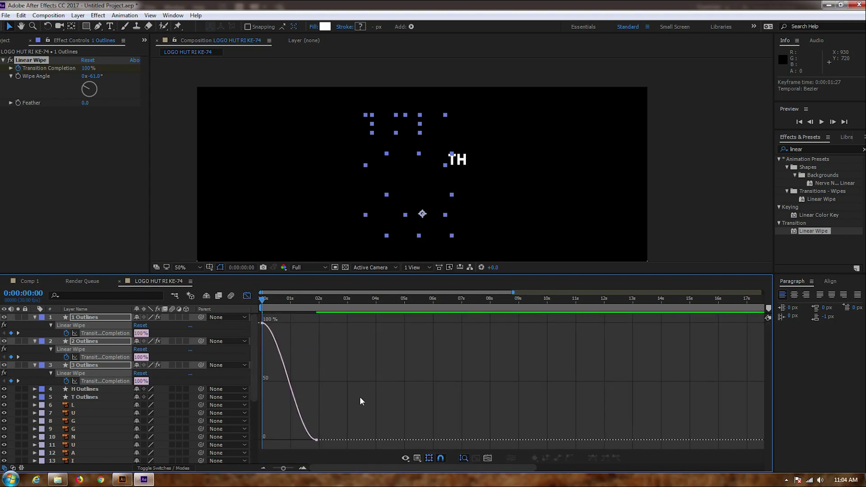
drag(259, 314, 377, 449)
drag(298, 438, 240, 439)
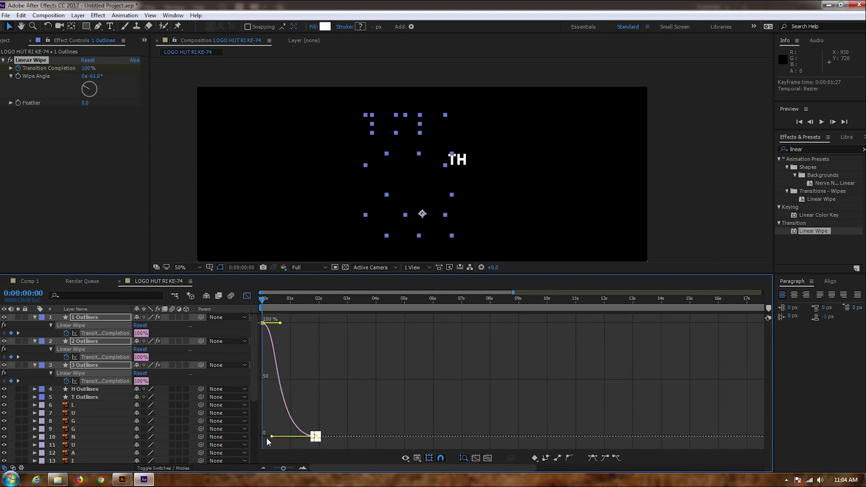
key(space)
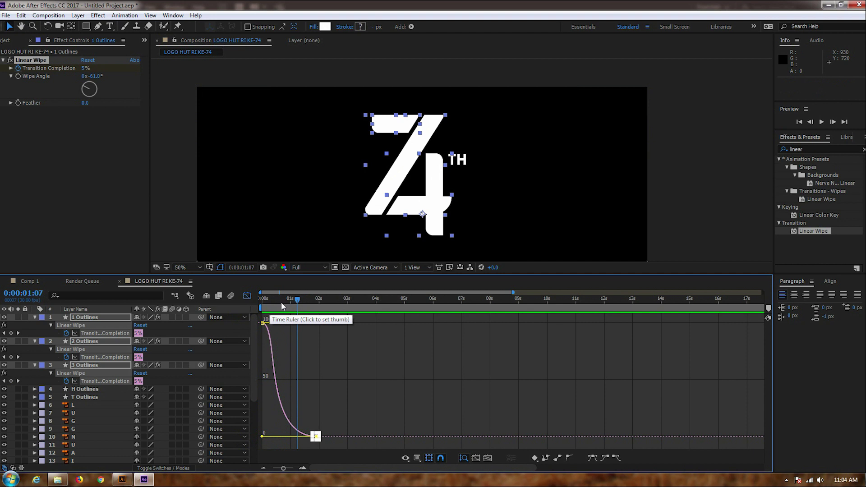
key(space)
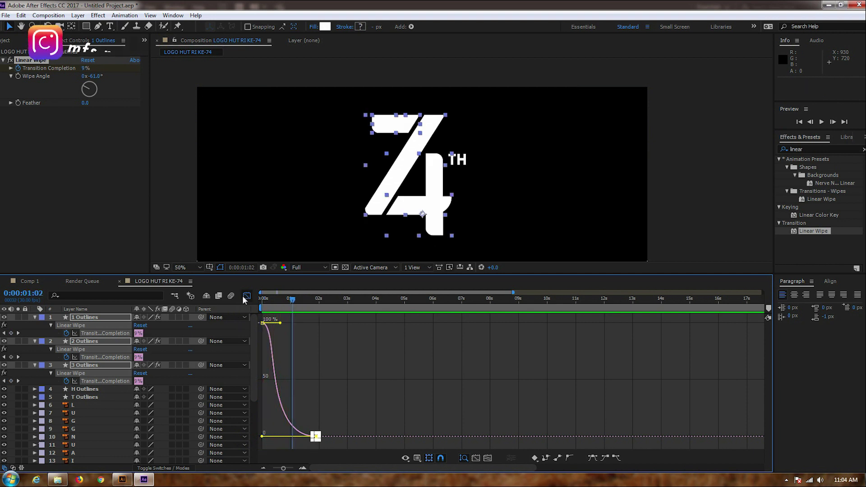
click(247, 295)
Move 2 Outlines to the top of the stack and rename it 1
key(space)
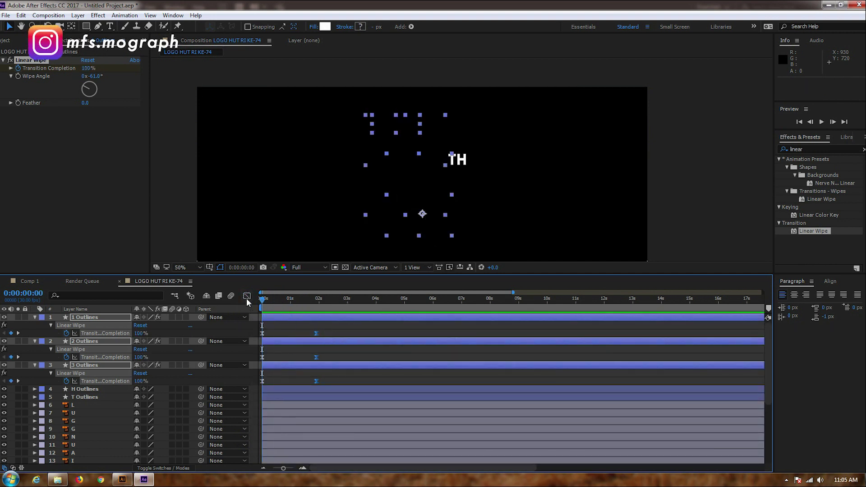
key(space)
click(336, 348)
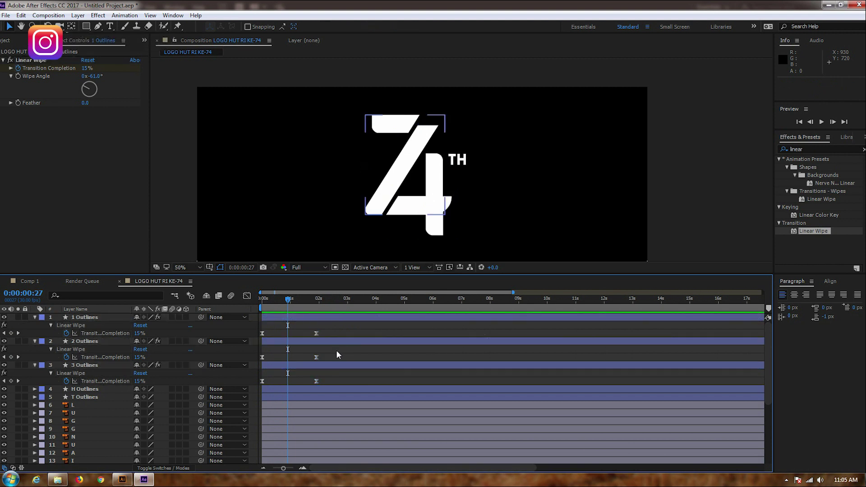
click(84, 341)
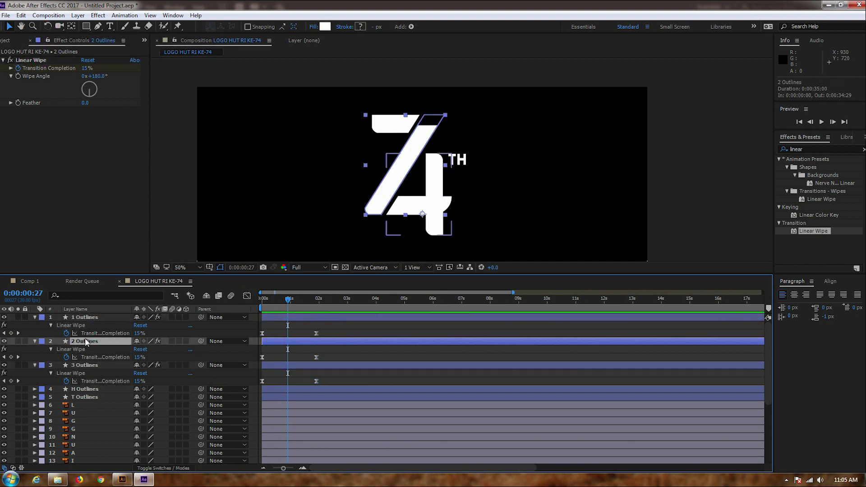
drag(85, 343, 88, 318)
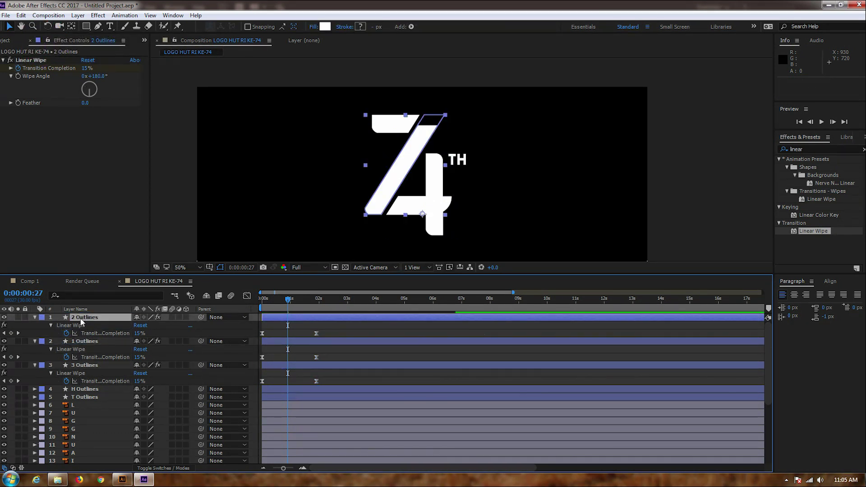
right_click(73, 317)
click(103, 467)
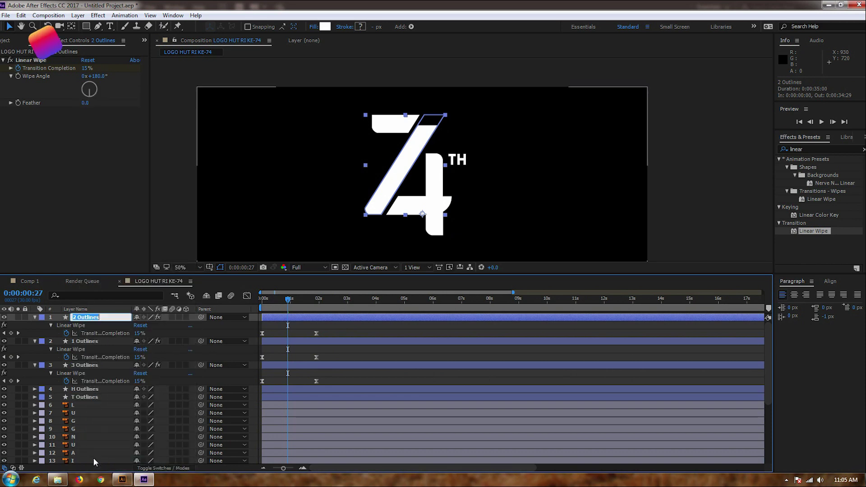
text(1)
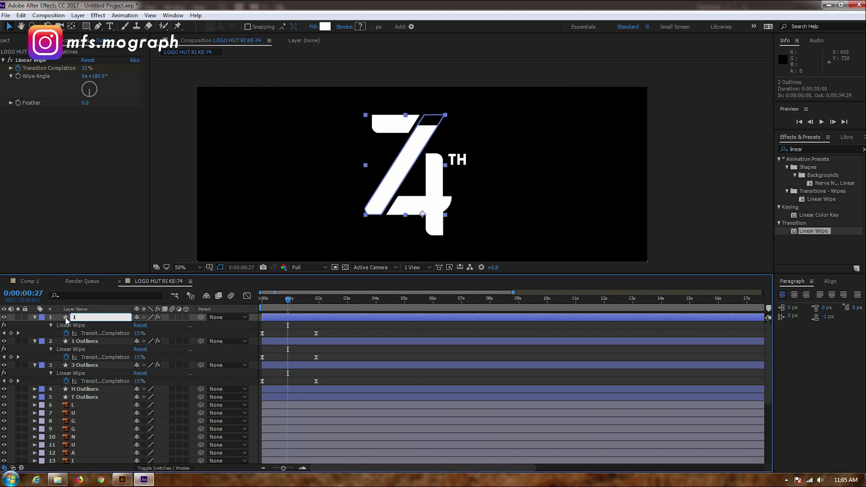
click(57, 315)
Move layer 1 to the bottom and 3 Outlines to the top, naming the middle layer 2
drag(77, 316, 77, 376)
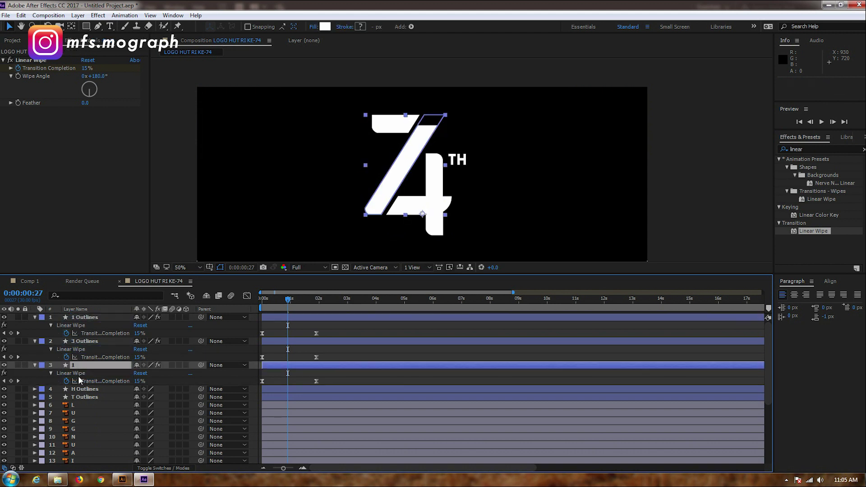
click(79, 342)
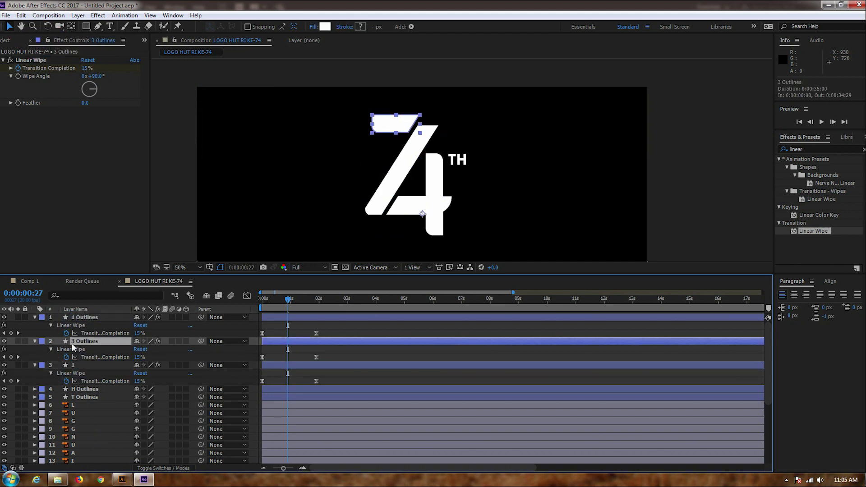
drag(72, 342, 80, 317)
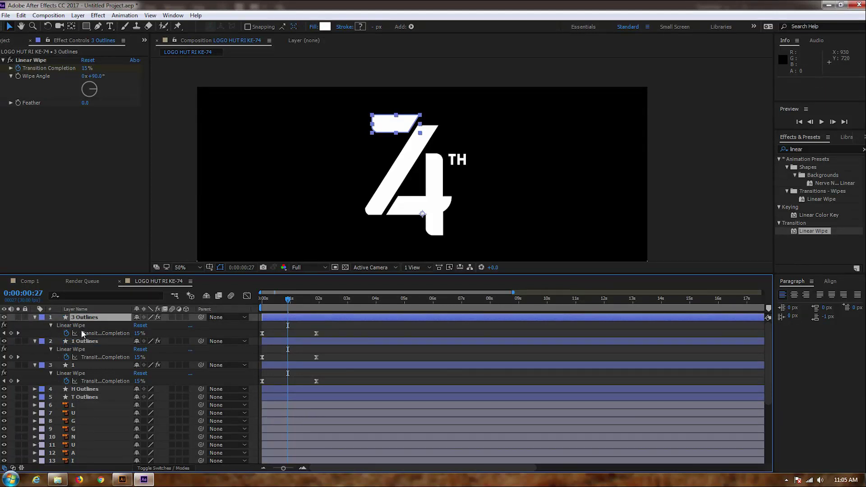
right_click(81, 342)
click(103, 467)
text(2)
key(Return)
Rename the top layer 3 and preview the animation from the start
right_click(79, 317)
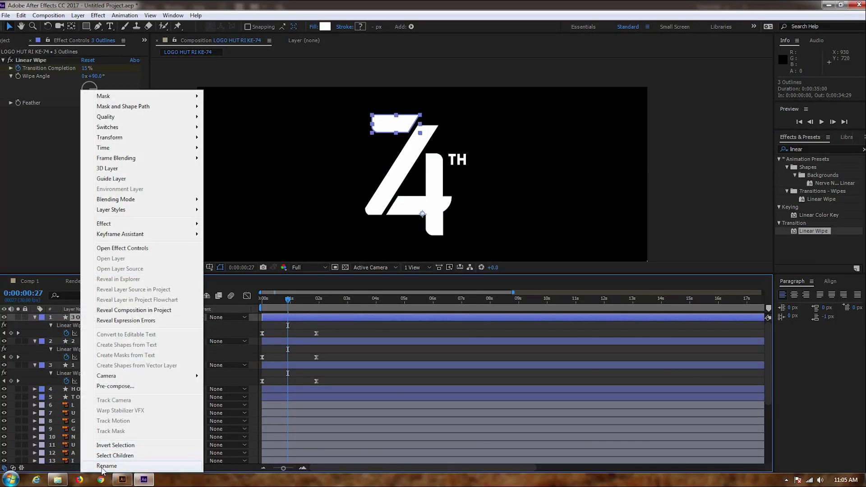
click(104, 468)
text(3)
key(Return)
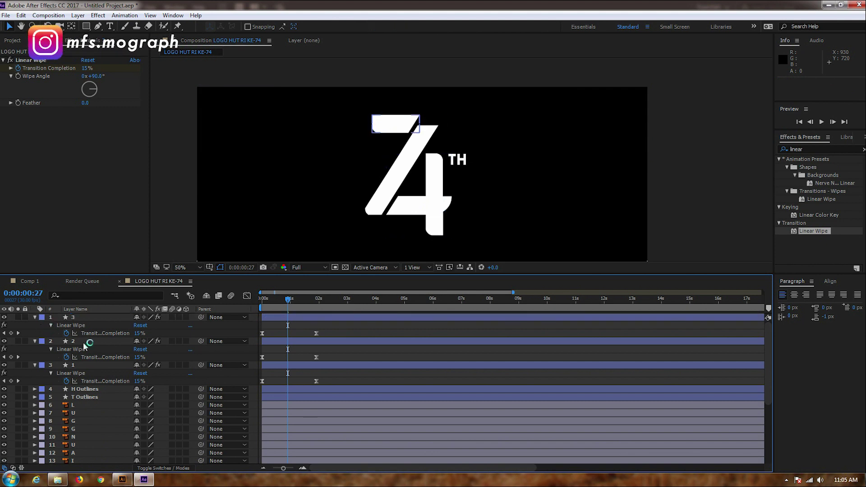
drag(278, 302, 242, 302)
key(space)
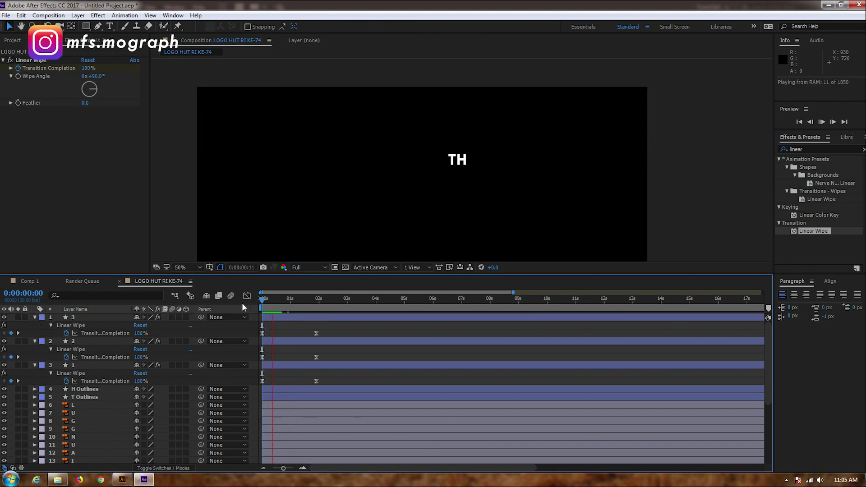
Move layer 2's end wipe keyframe later in the timeline
drag(304, 300, 287, 307)
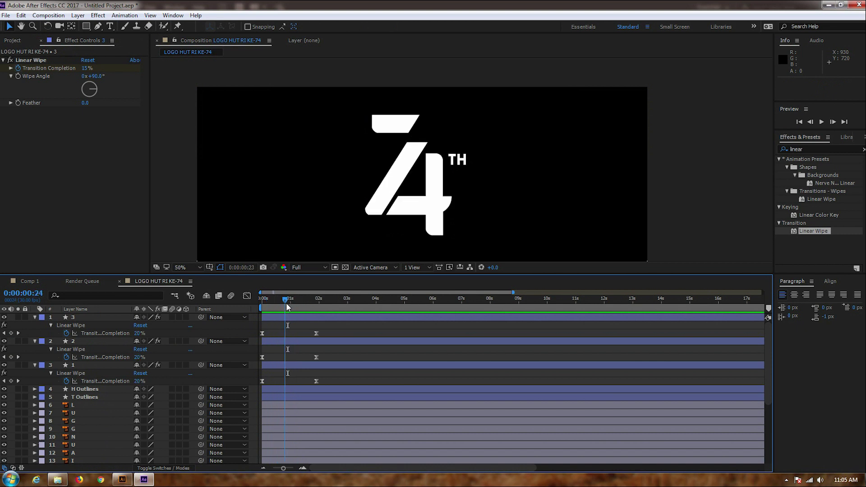
click(281, 364)
drag(283, 341, 299, 341)
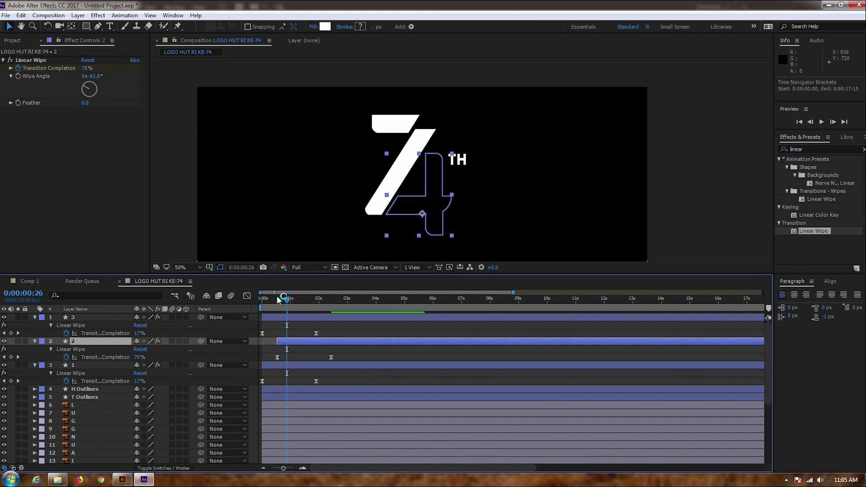
key(ctrl+z)
key(ctrl+z)
click(318, 357)
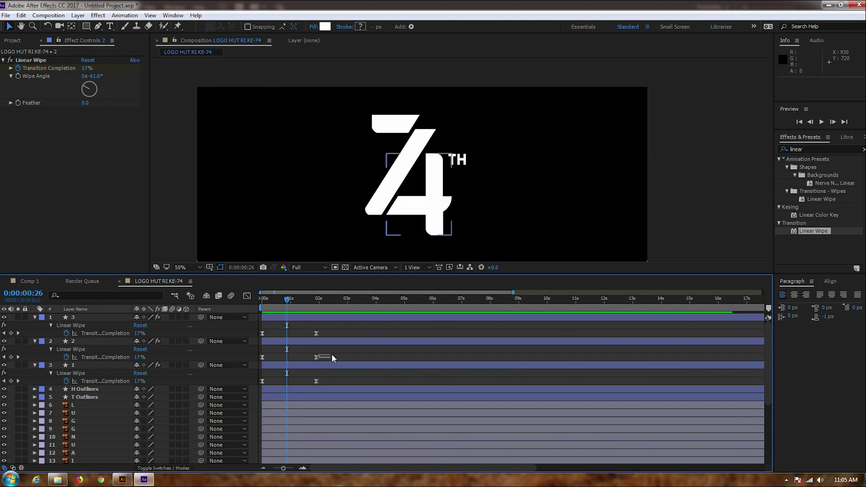
drag(317, 357, 337, 357)
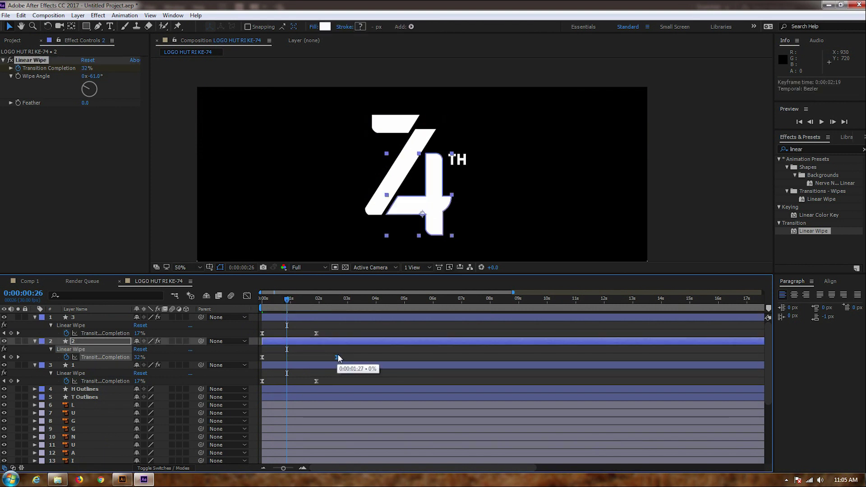
Preview the staggered timing and fine-tune layer 2's wipe to end at 0:00:03:07
key(space)
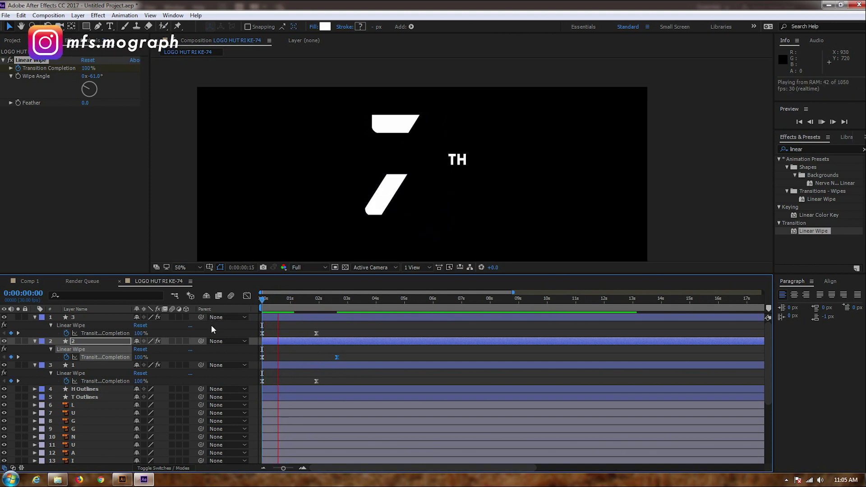
drag(295, 304, 237, 305)
key(space)
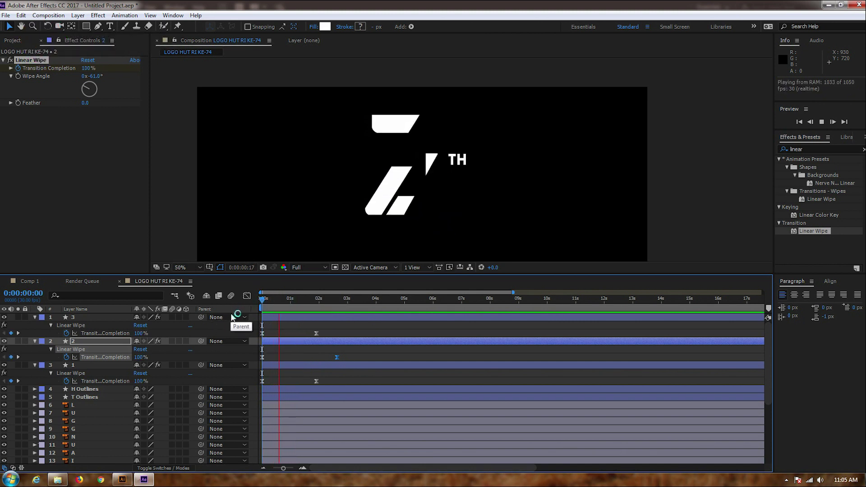
key(space)
drag(339, 355, 354, 357)
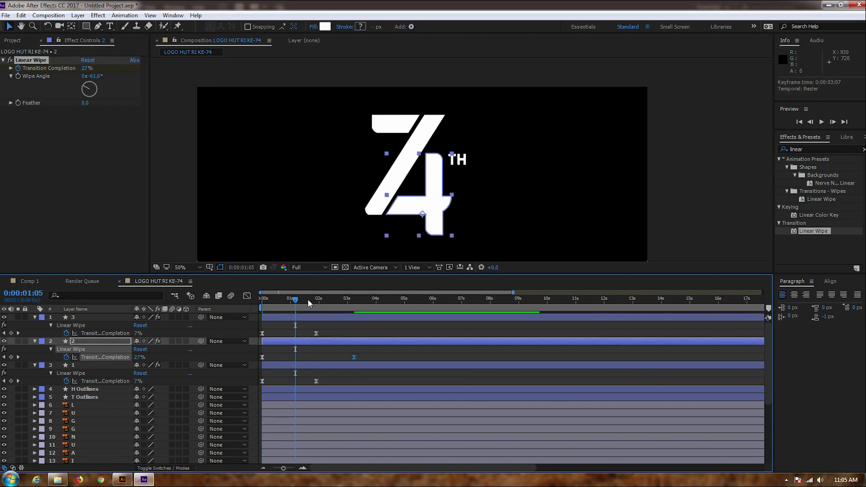
key(Home)
key(space)
key(space)
mouse_move(301, 307)
mouse_down()
mouse_move(328, 333)
mouse_move(342, 333)
mouse_up()
Preview the wipe and scrub back to check layer 1's timing
key(space)
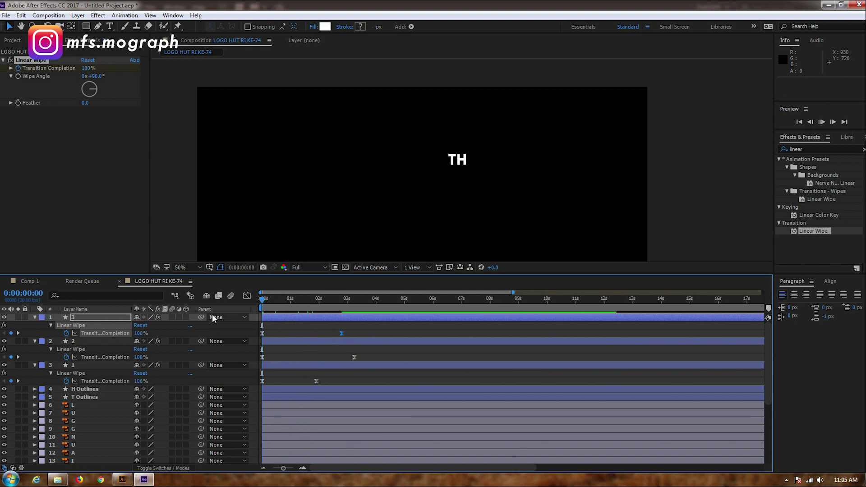
key(space)
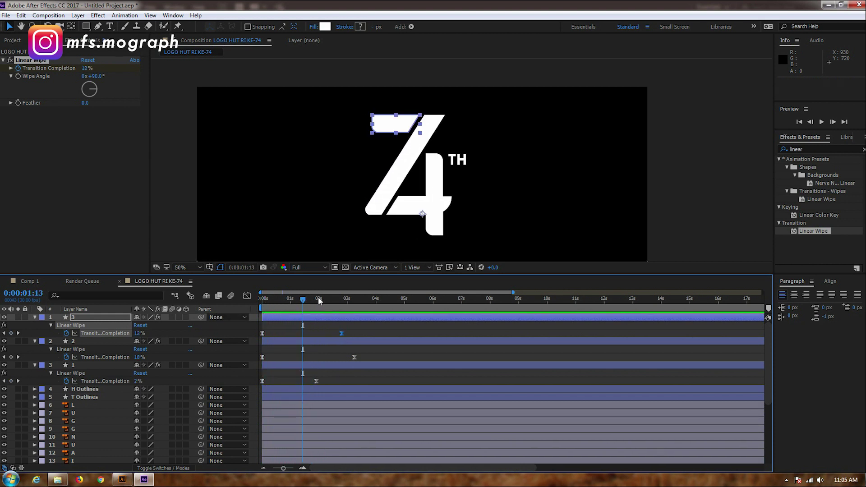
key(space)
key(space)
drag(306, 301, 281, 301)
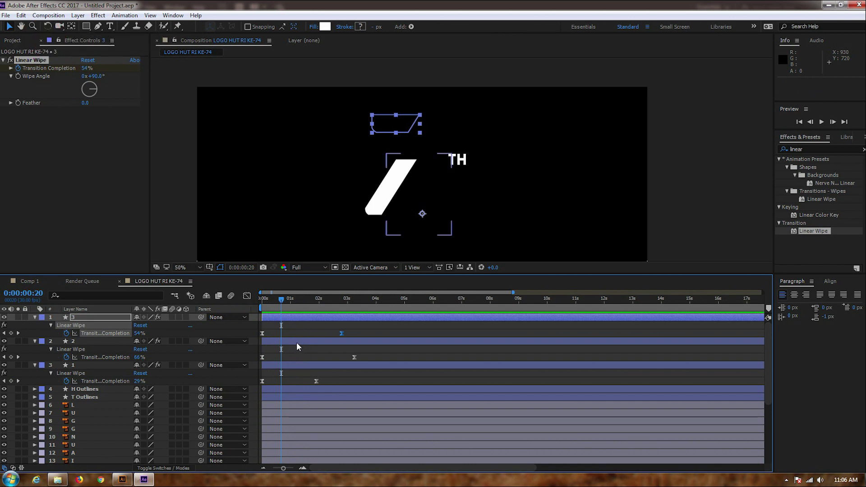
click(289, 365)
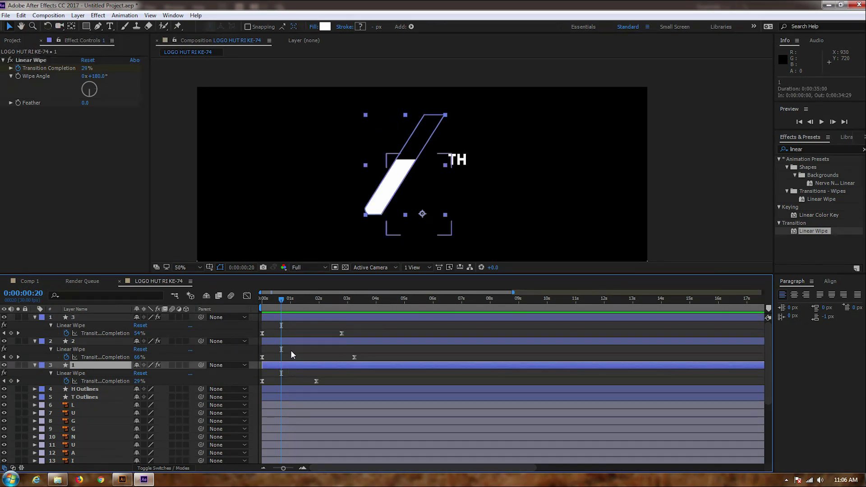
drag(286, 302, 290, 303)
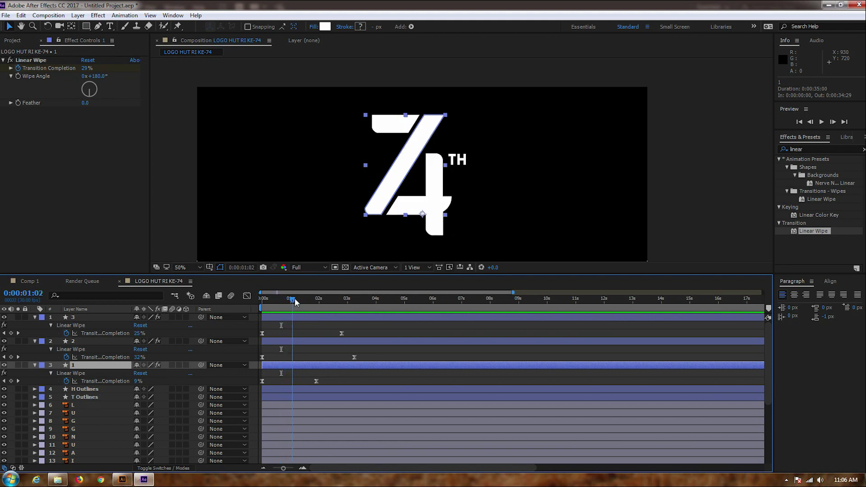
drag(288, 298, 266, 307)
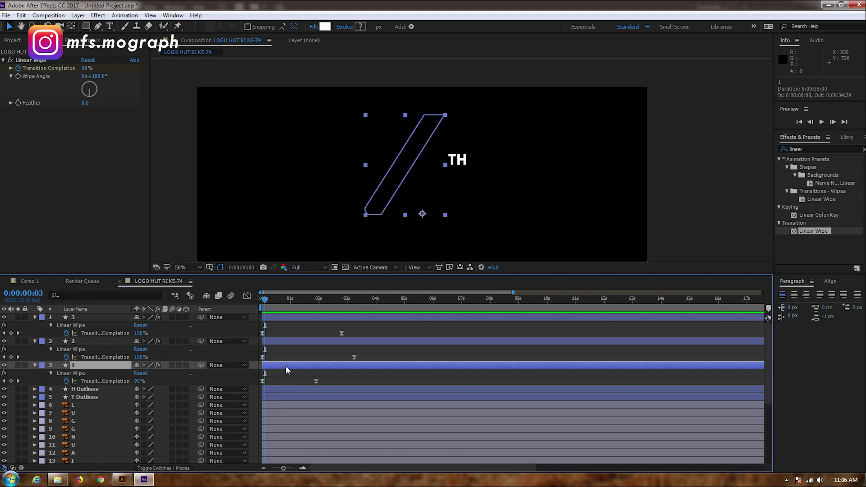
Delay layer 3's wipe by about 12 frames and preview the staggered 74TH reveal
click(285, 342)
mouse_move(286, 319)
mouse_down()
mouse_move(296, 318)
mouse_move(298, 305)
mouse_up()
key(Home)
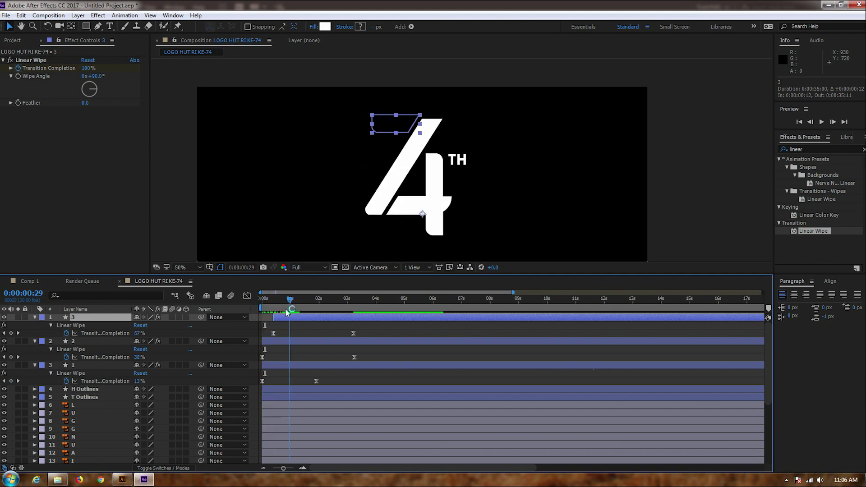
mouse_move(298, 305)
mouse_down()
mouse_move(286, 308)
mouse_move(290, 318)
mouse_move(297, 303)
mouse_up()
key(space)
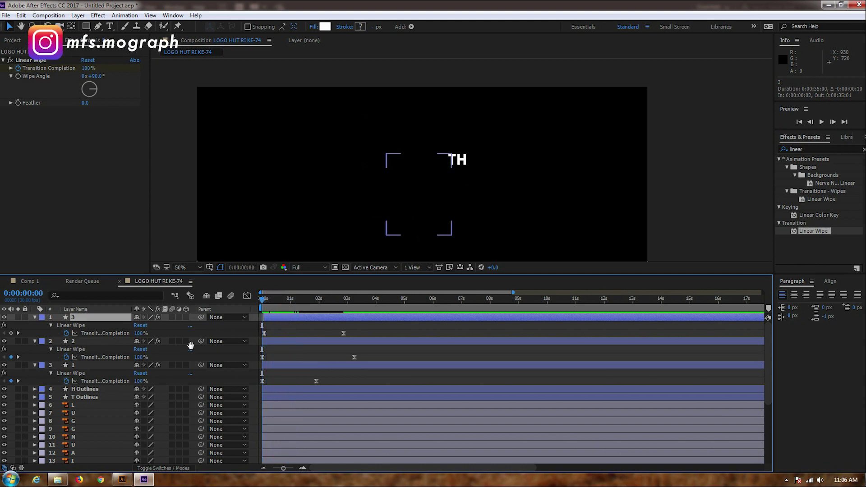
drag(293, 305, 242, 308)
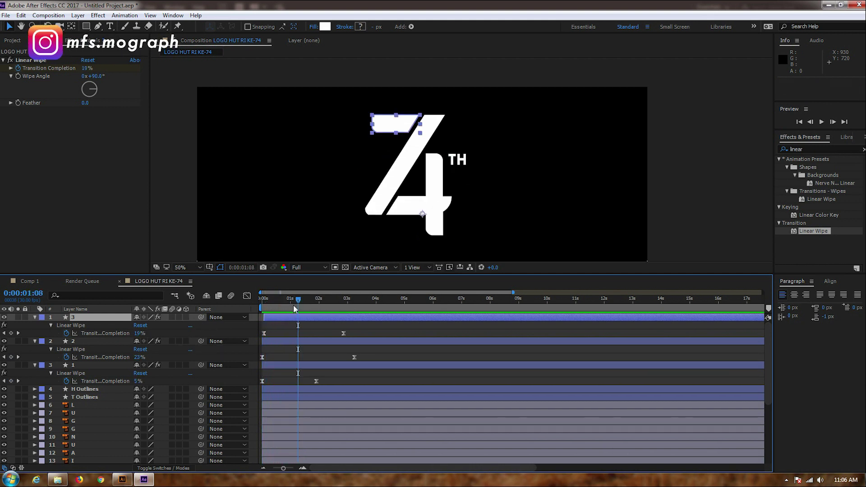
key(space)
key(space)
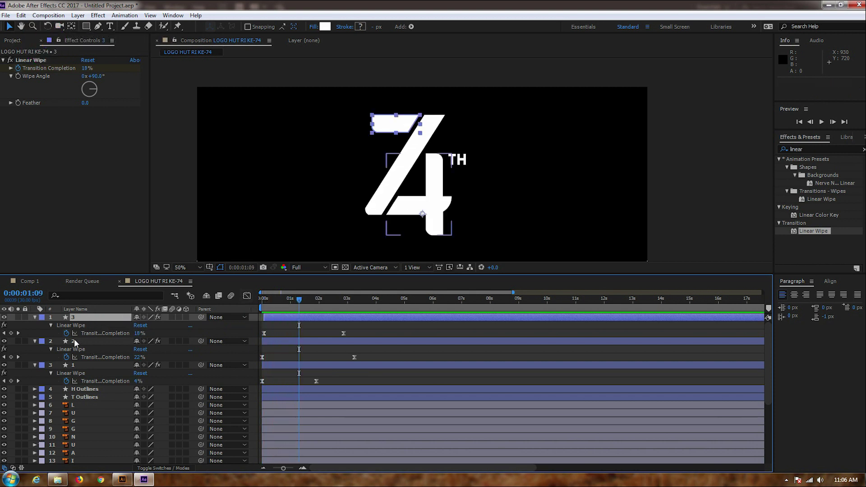
click(74, 340)
click(72, 367)
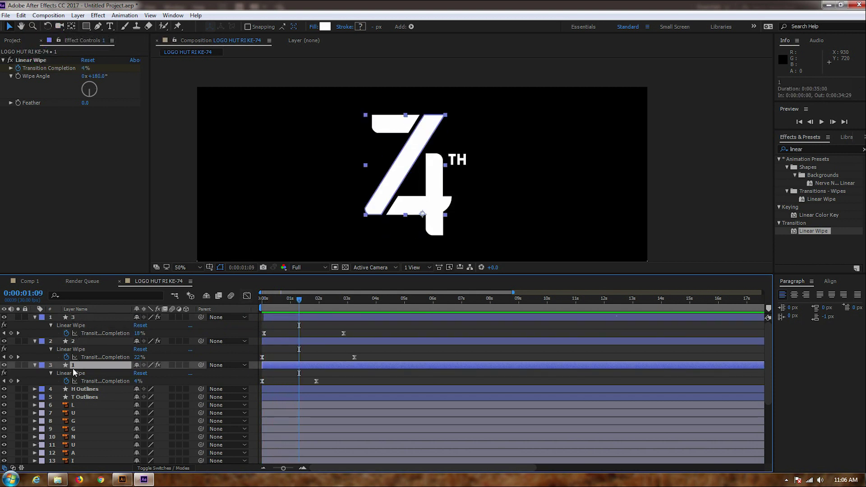
click(35, 318)
Collapse layers 1 and 2, duplicate layer 1, and name the first copy '1 copy 1'
click(35, 325)
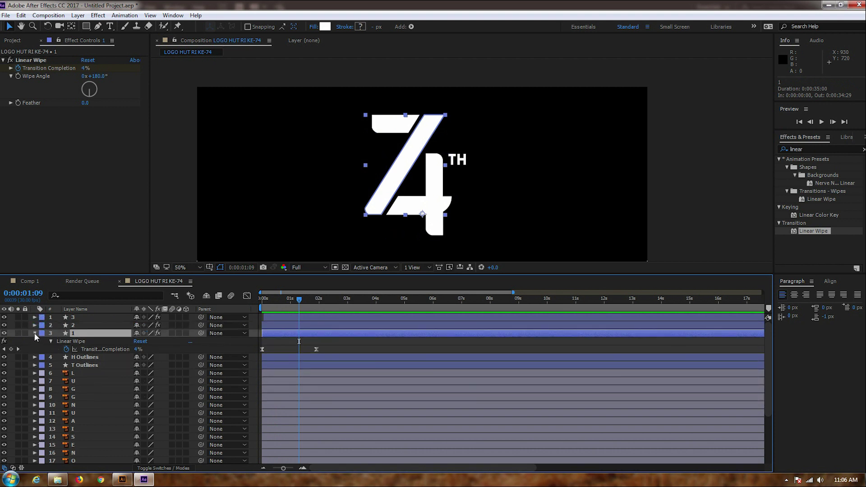
click(34, 333)
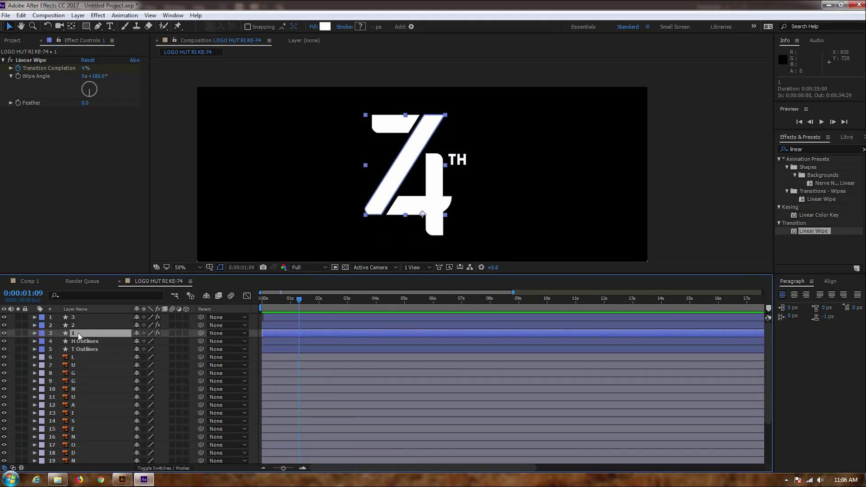
key(ctrl+d)
key(ctrl+d)
key(ctrl+d)
double_click(73, 349)
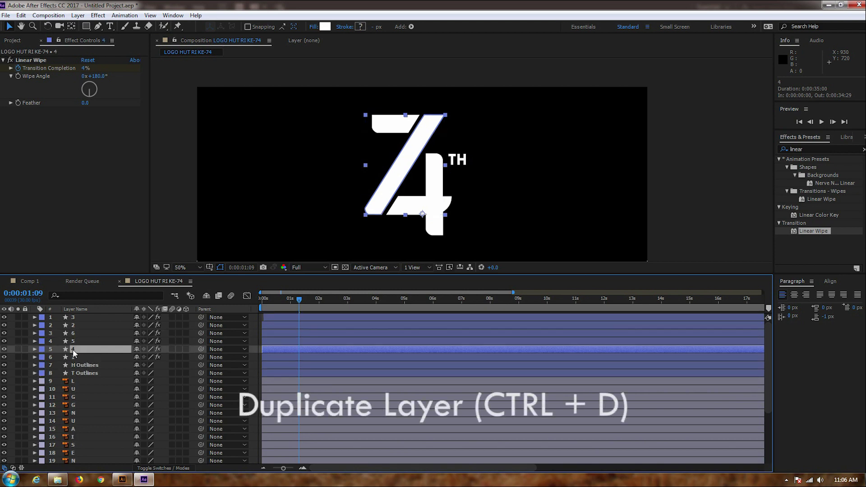
right_click(73, 349)
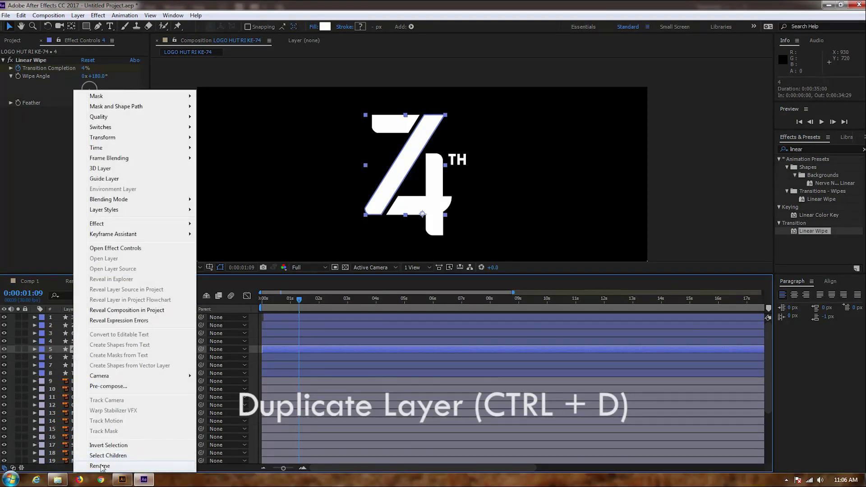
click(97, 465)
text(op)
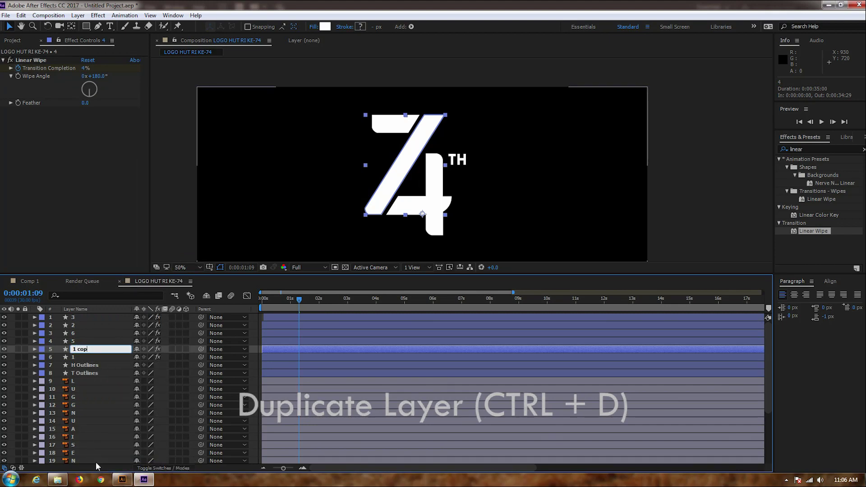
text(y 2)
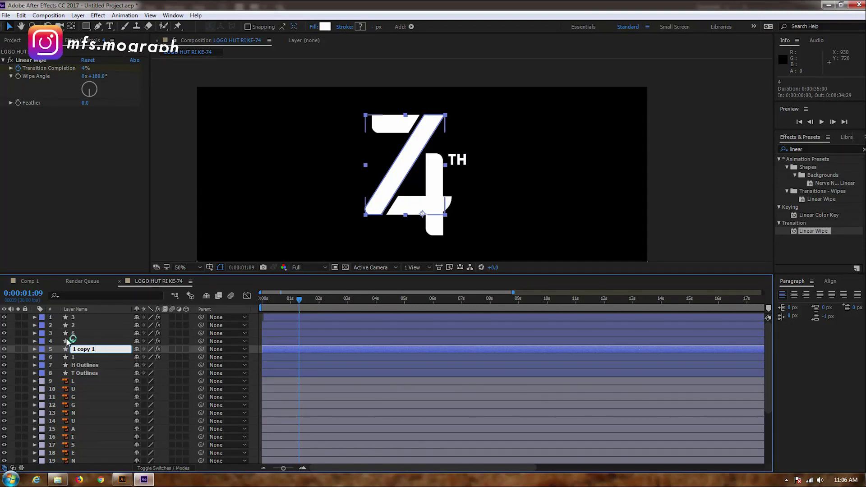
click(66, 339)
Rename the other two duplicates '1 copy 2' and '1 copy 3'
right_click(71, 343)
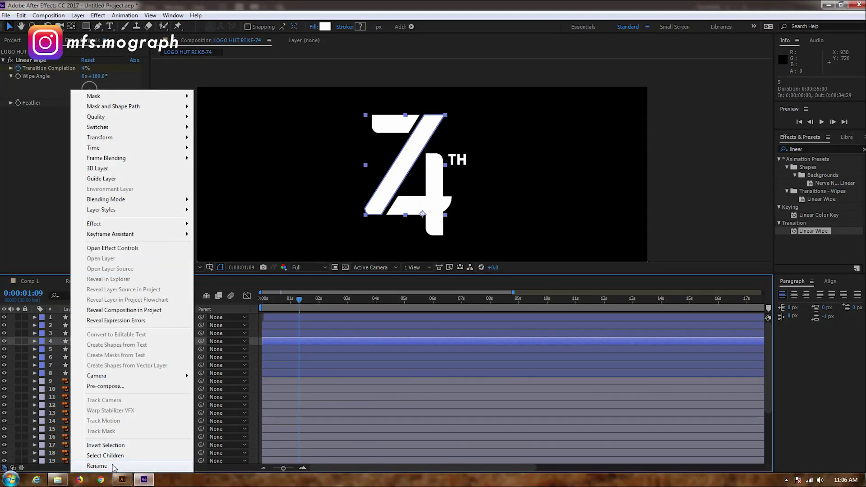
click(97, 466)
text(py 2)
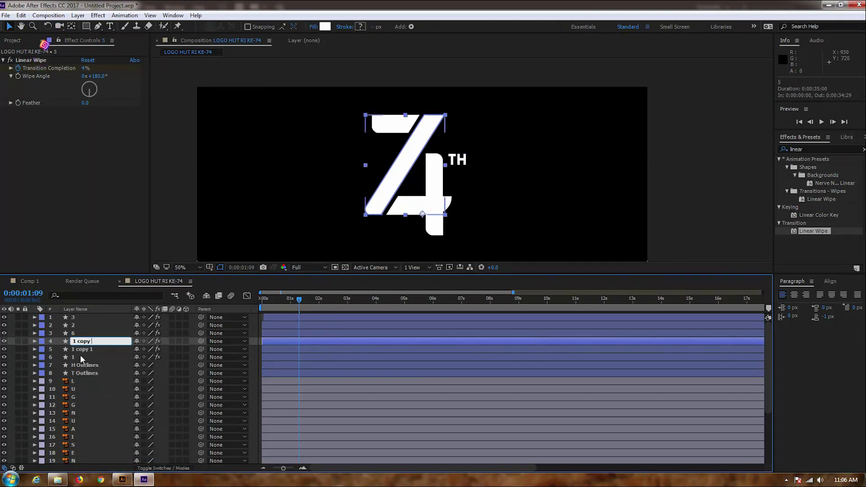
click(73, 333)
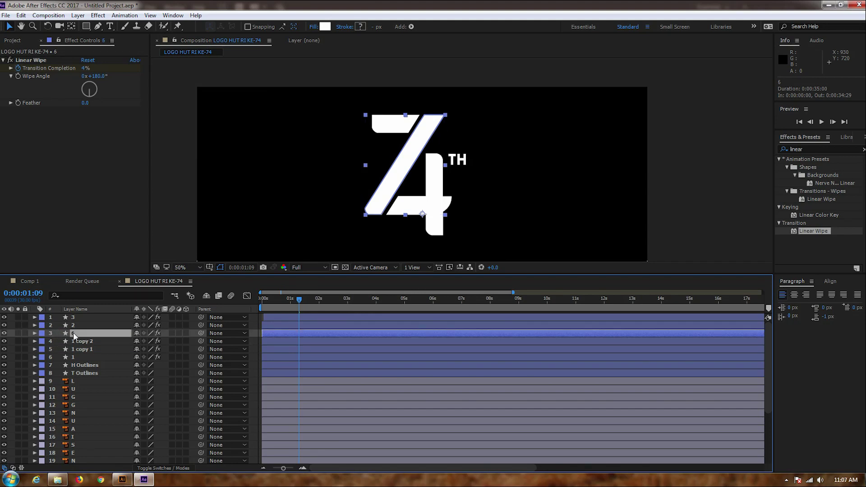
right_click(73, 333)
click(97, 466)
text(1 copy)
click(89, 350)
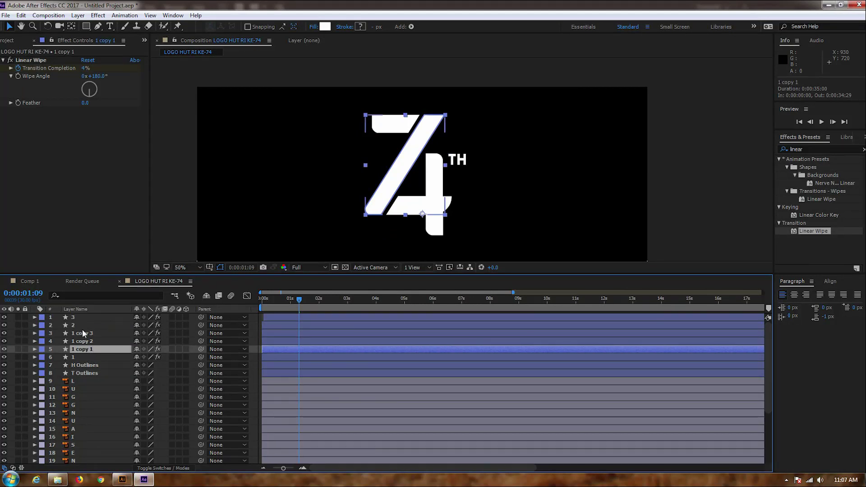
Precompose layer 1 and its three copies into a composition named SHAPE 1
click(79, 357)
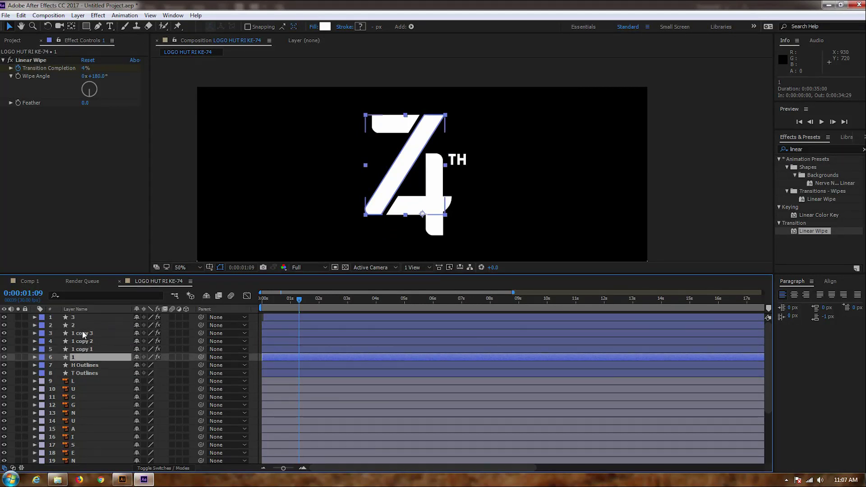
shift+click(83, 333)
right_click(82, 334)
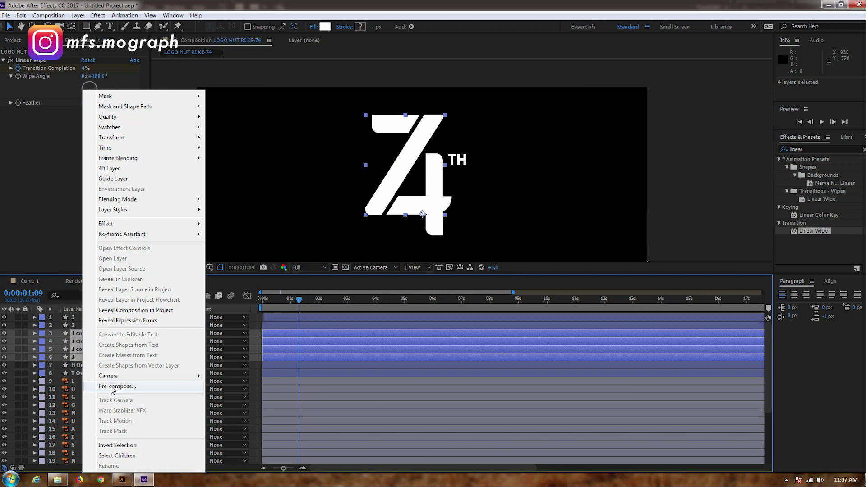
click(113, 388)
text(SHAPE)
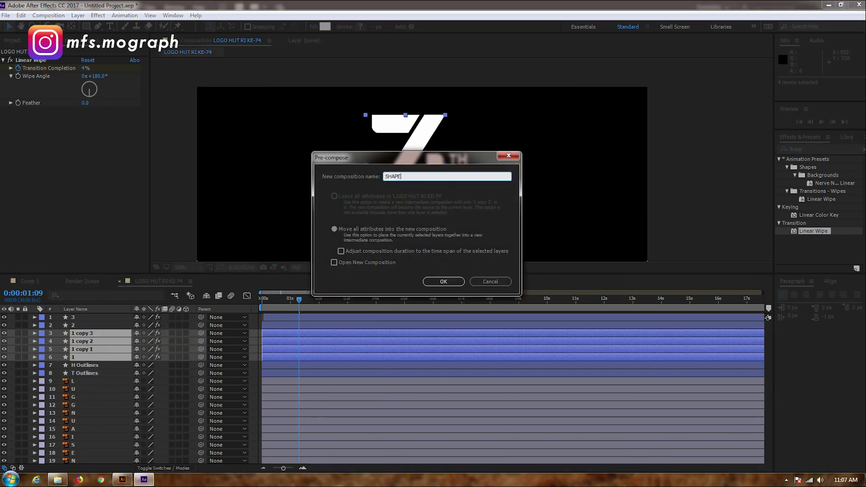
text(1)
key(Return)
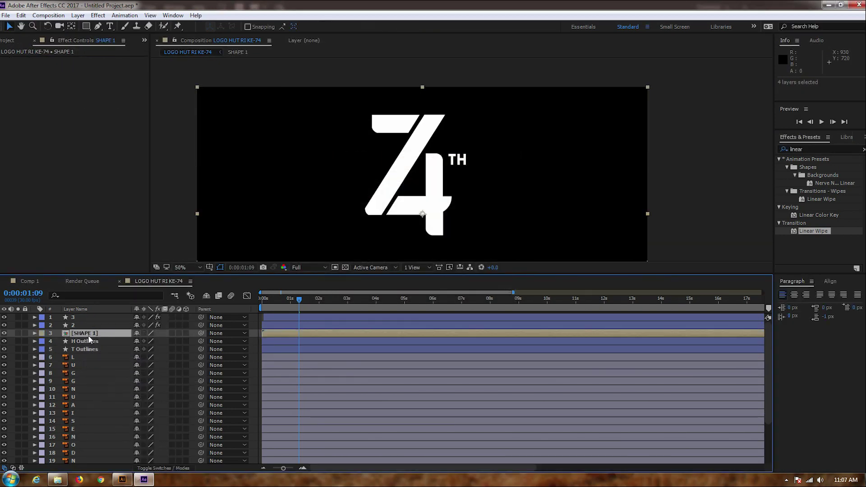
click(77, 325)
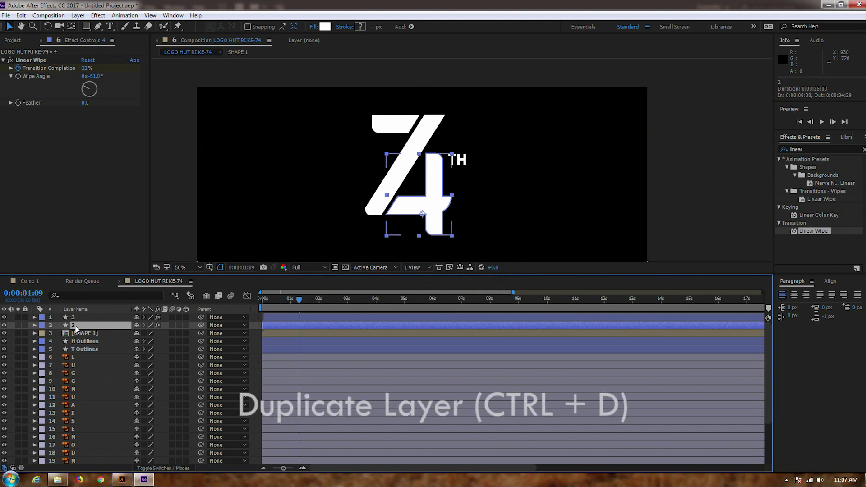
Duplicate layer 2 and rename the copies '2 copy 1', '2 copy 2' and '2 copy 3'
key(ctrl+d)
key(ctrl+d)
key(ctrl+d)
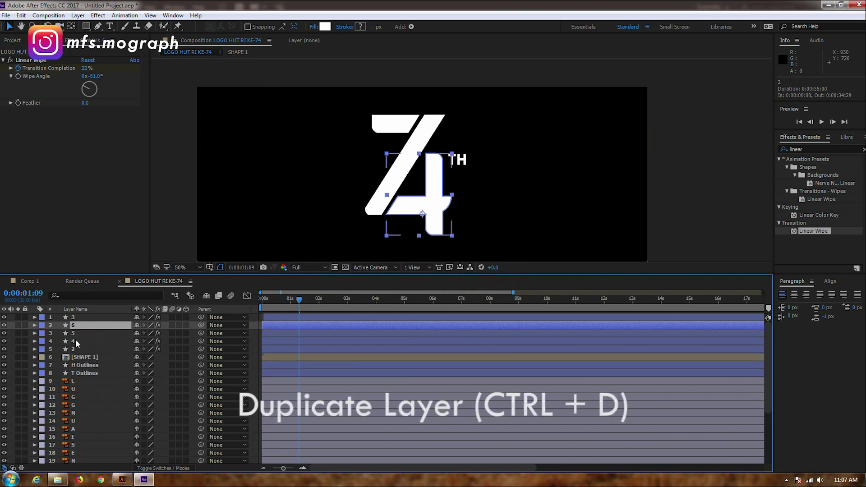
right_click(75, 341)
click(100, 466)
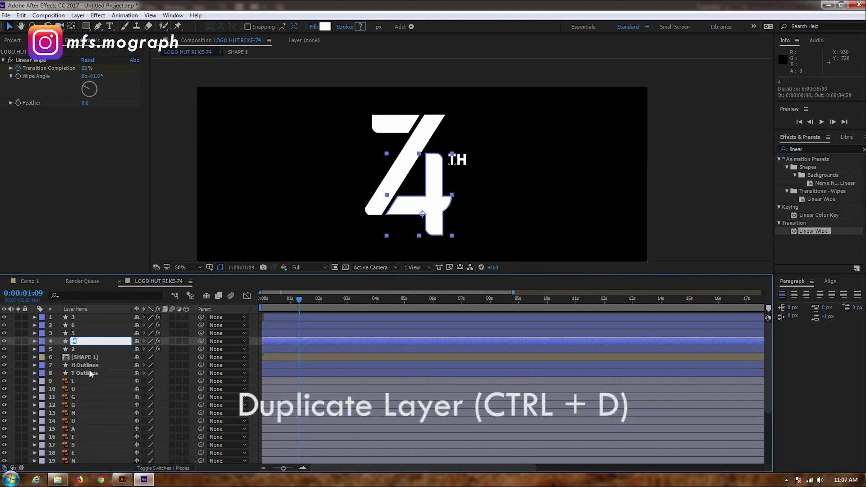
text(2 copy 1)
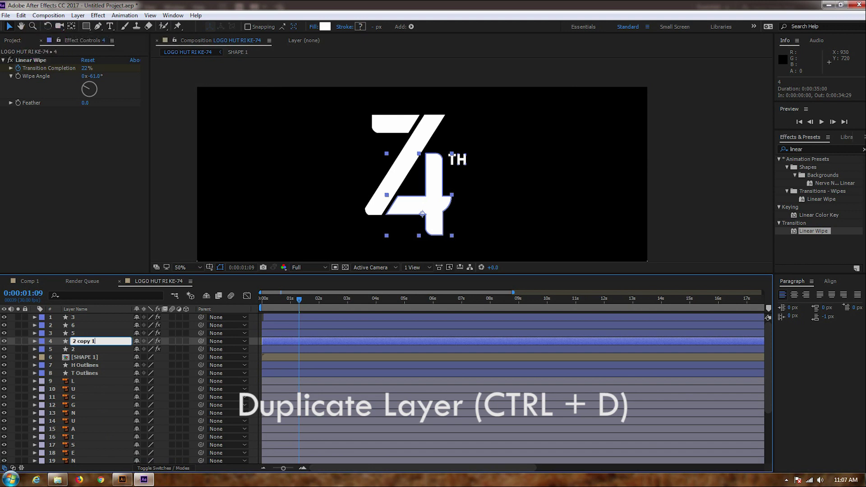
click(72, 334)
right_click(72, 336)
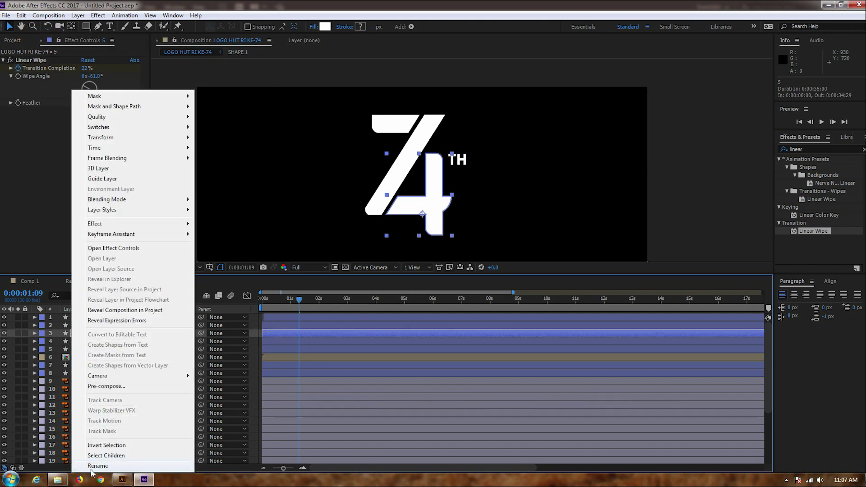
click(92, 469)
text(2 copy 2)
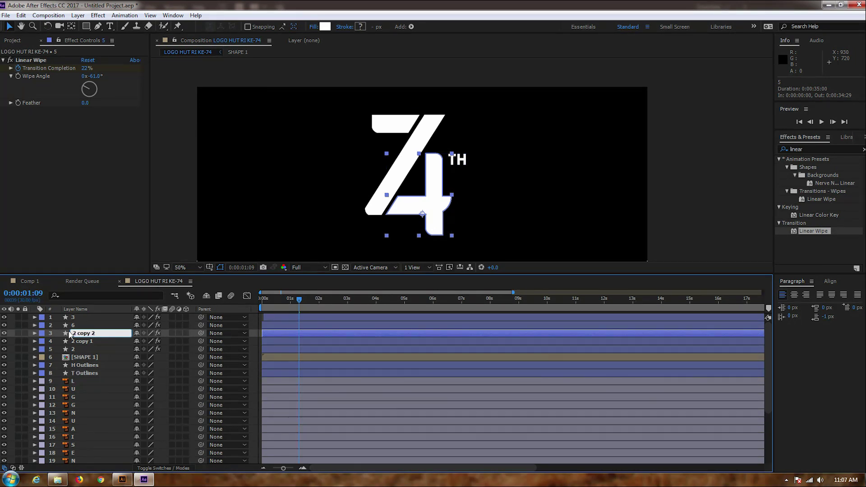
click(75, 325)
right_click(75, 325)
click(103, 467)
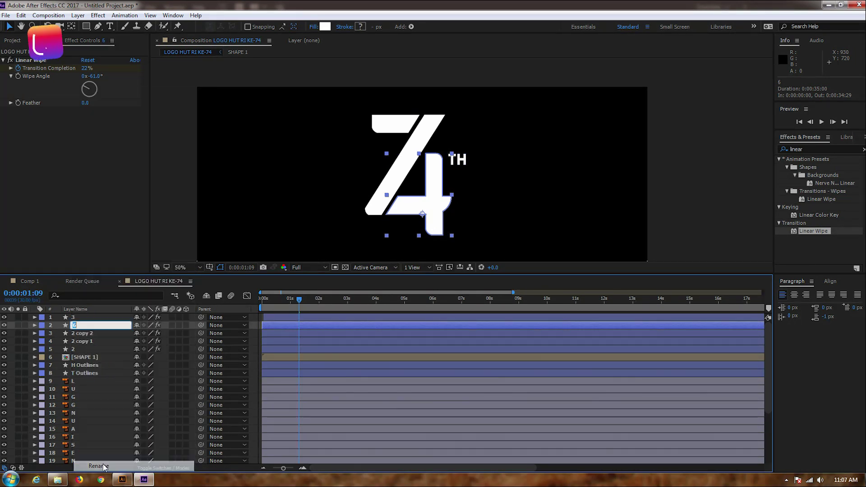
text(2 copy 3)
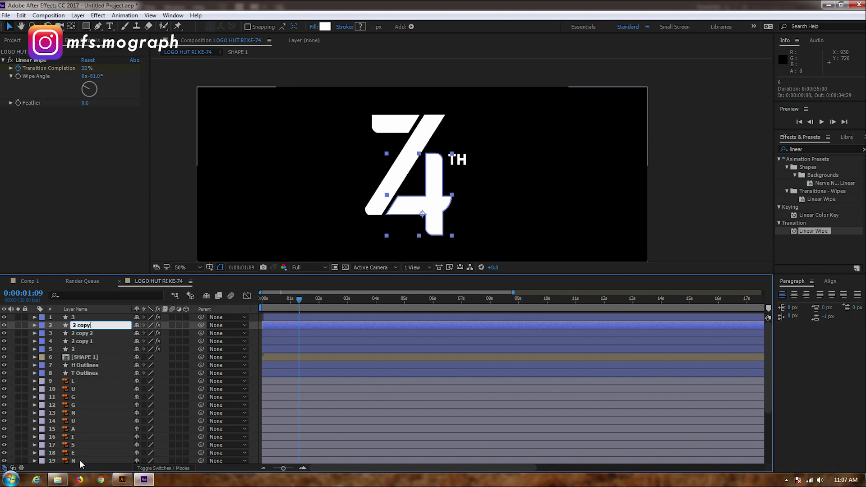
Precompose layer 2 and its three copies as SHAPE 2, then duplicate layer 3
shift+click(83, 348)
right_click(83, 350)
click(110, 384)
text(SHAPE 2)
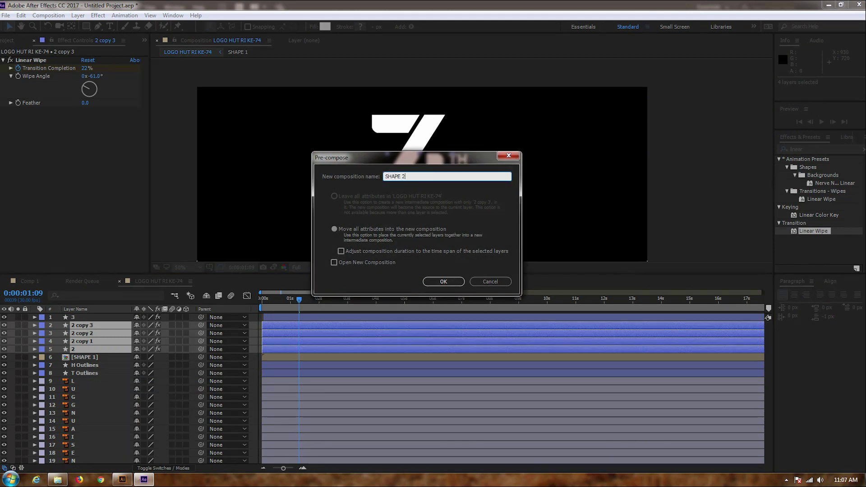
key(Return)
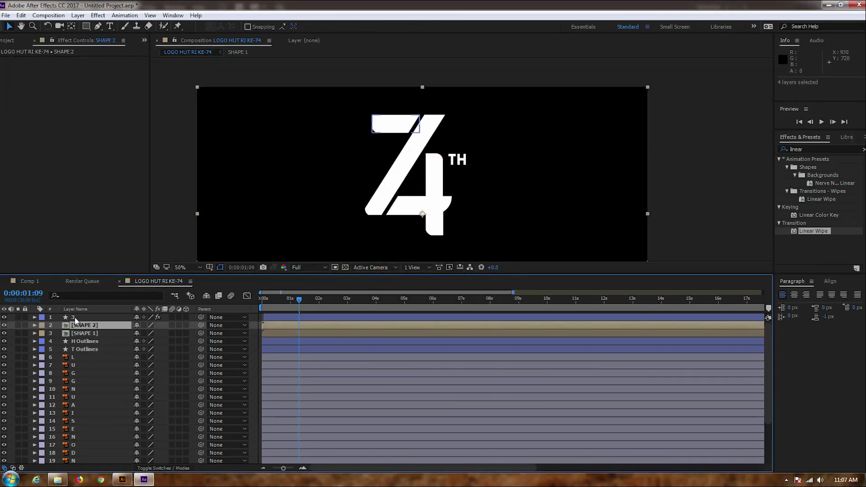
click(74, 316)
key(ctrl+d)
key(ctrl+d)
key(ctrl+d)
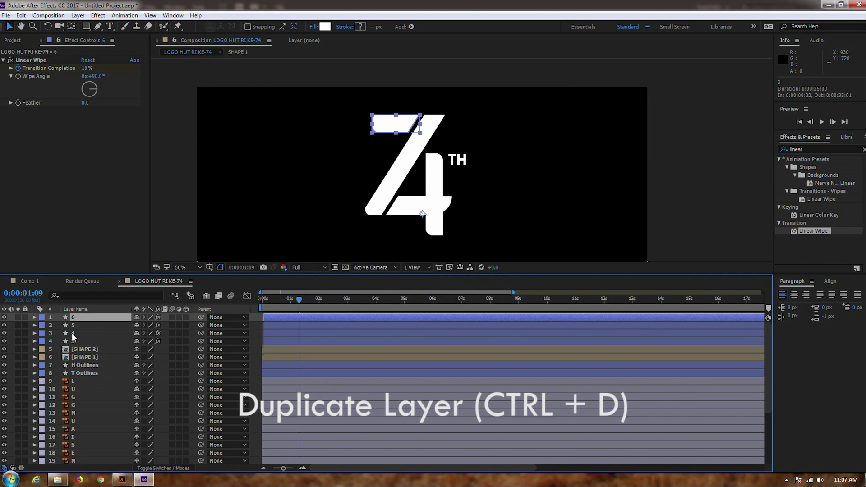
Rename layer 3's duplicates '3 copy 1', '3 copy 2' and '3 copy 3', then select all four
right_click(72, 333)
click(90, 468)
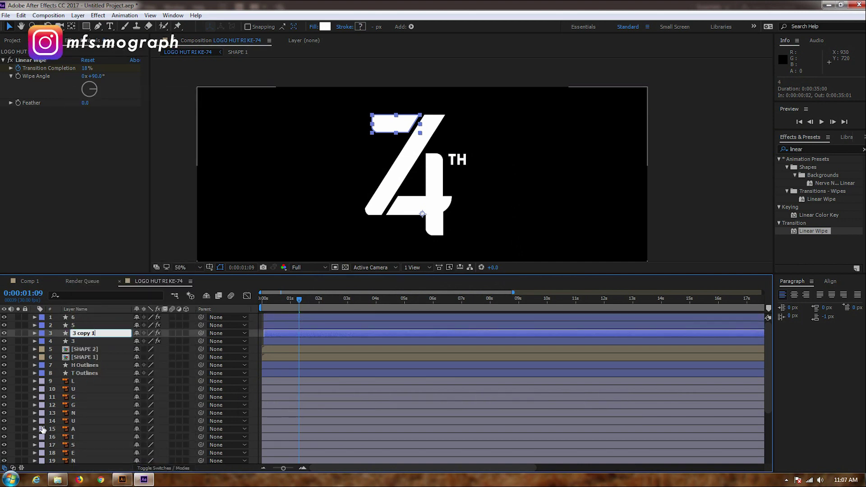
right_click(72, 325)
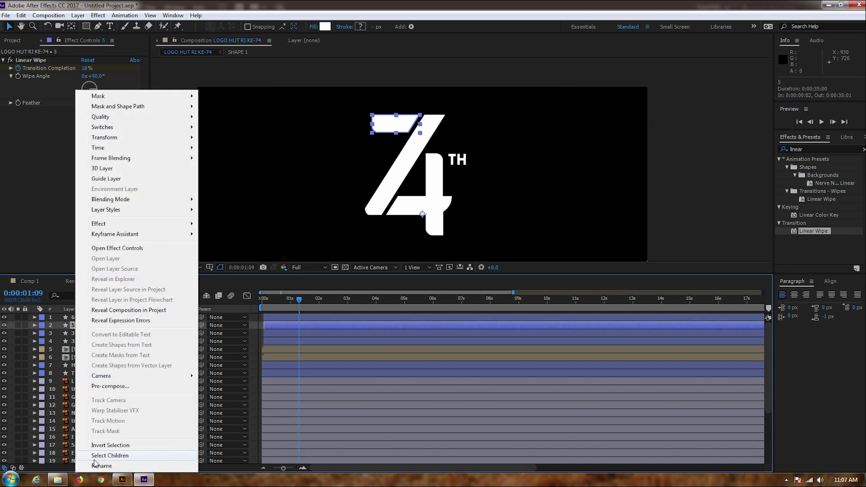
click(101, 466)
text(3 copy 2)
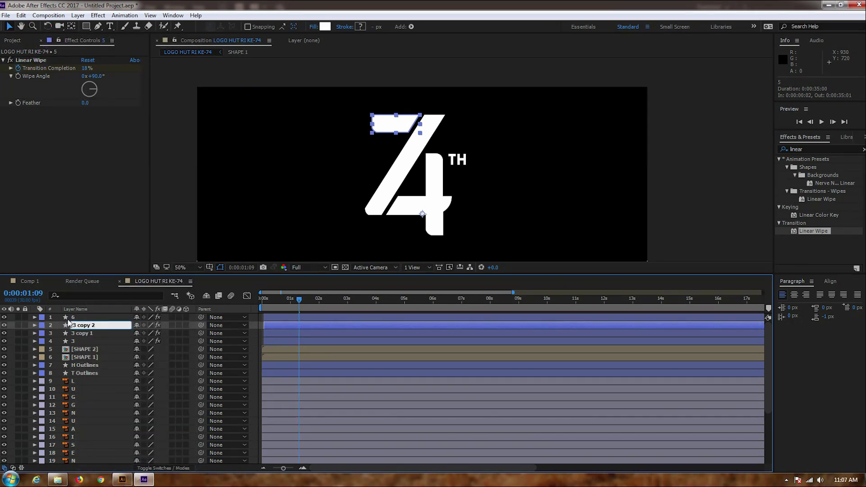
right_click(73, 318)
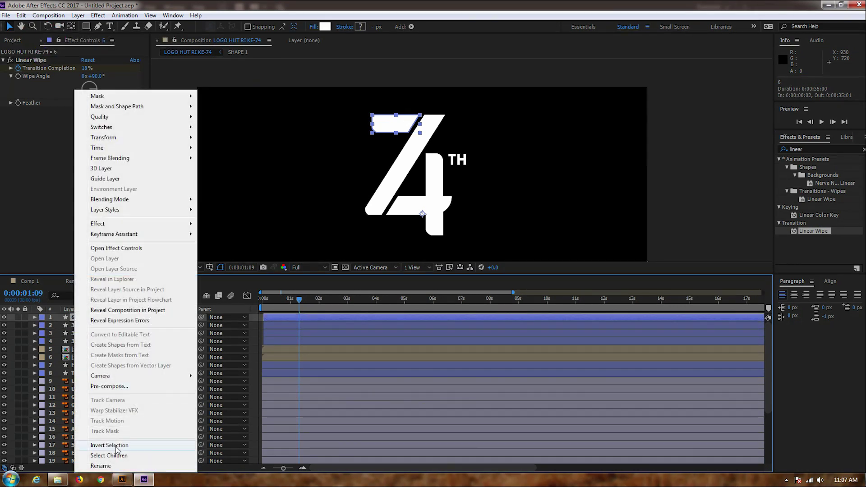
click(101, 466)
text(3 cop)
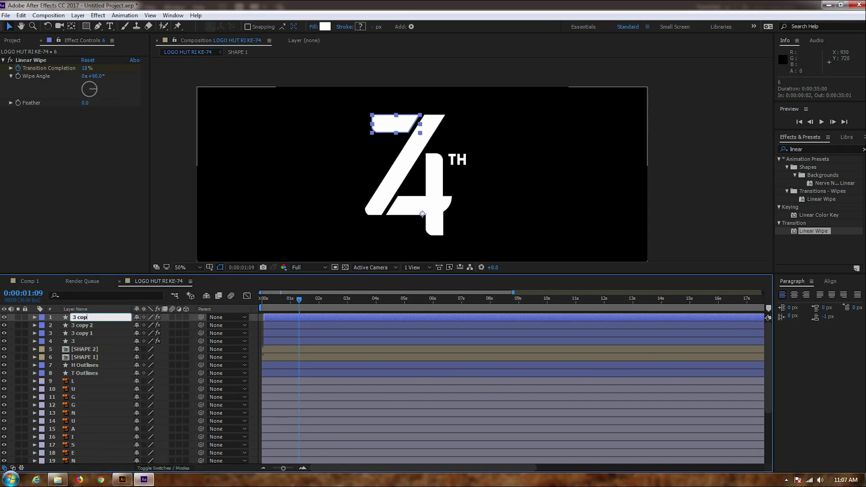
text(3)
click(91, 334)
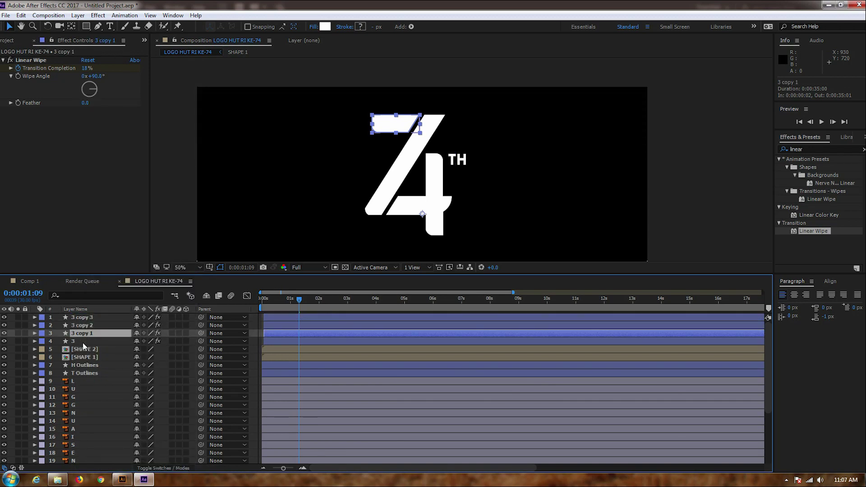
click(82, 342)
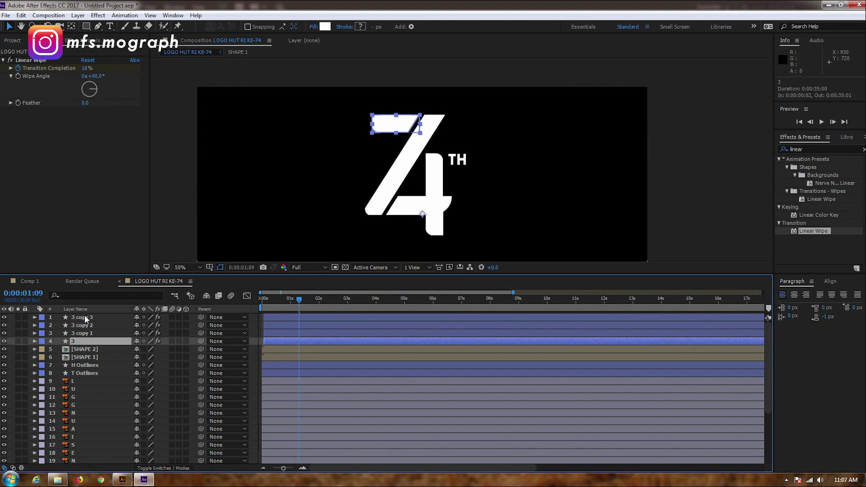
shift+click(86, 319)
right_click(85, 319)
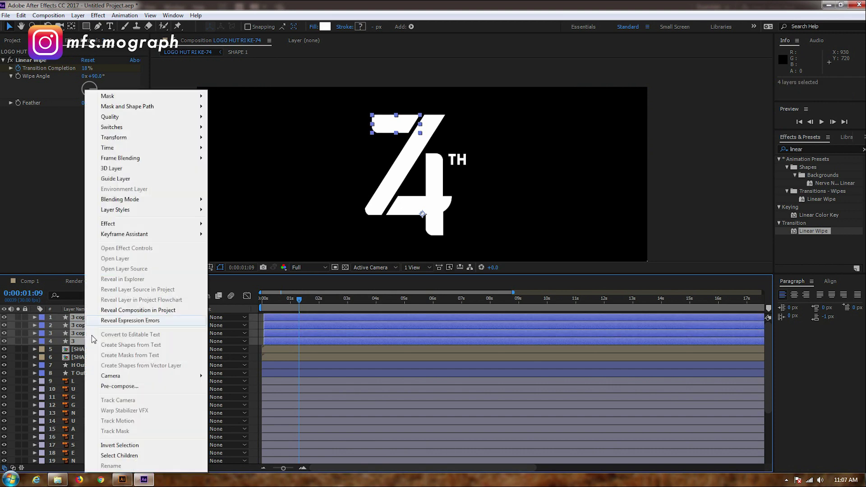
Precompose the four 3 layers as SHAPE 3 and open the SHAPE 1 precomp
click(114, 387)
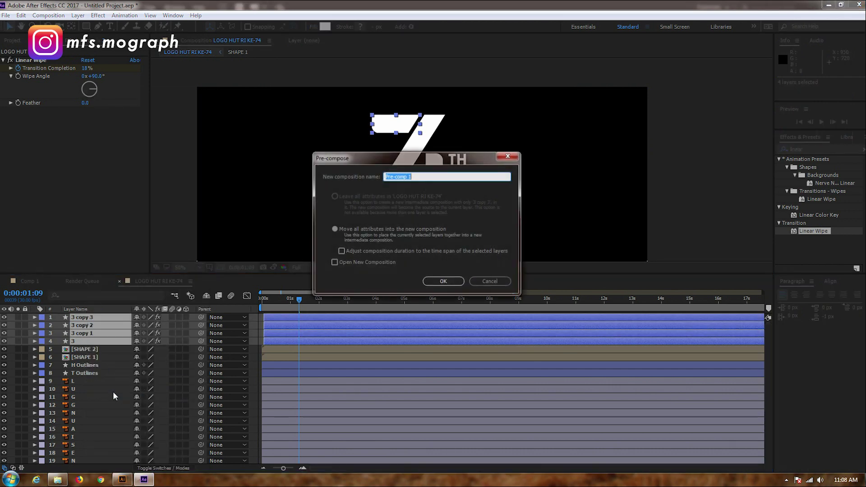
text(SHAPE 3)
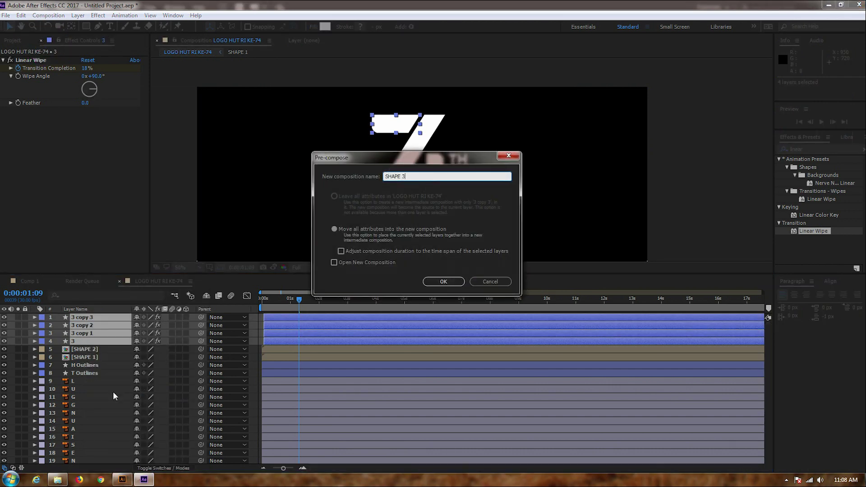
key(Return)
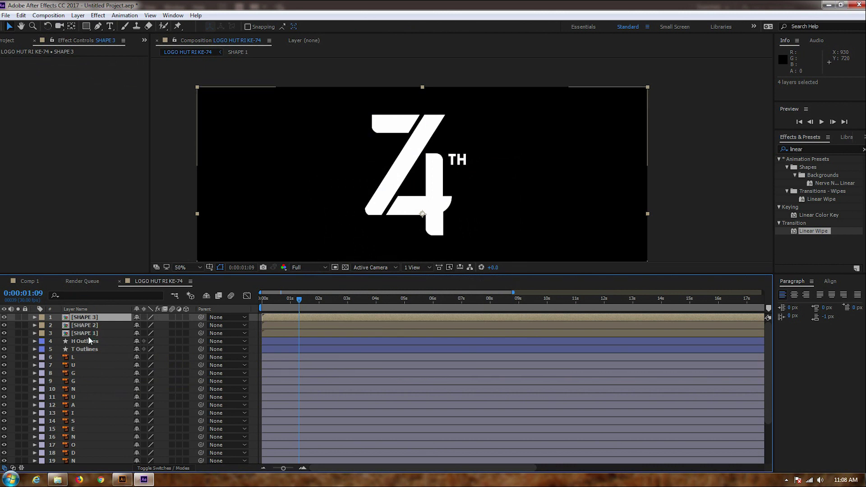
click(88, 336)
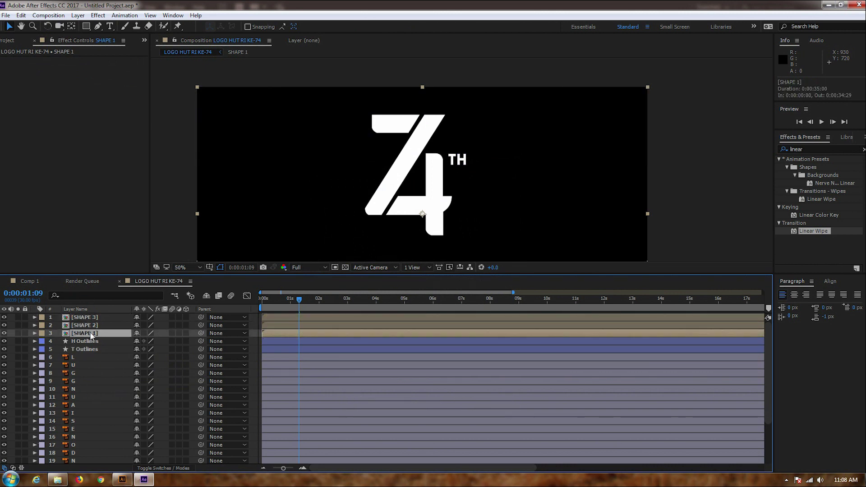
double_click(86, 334)
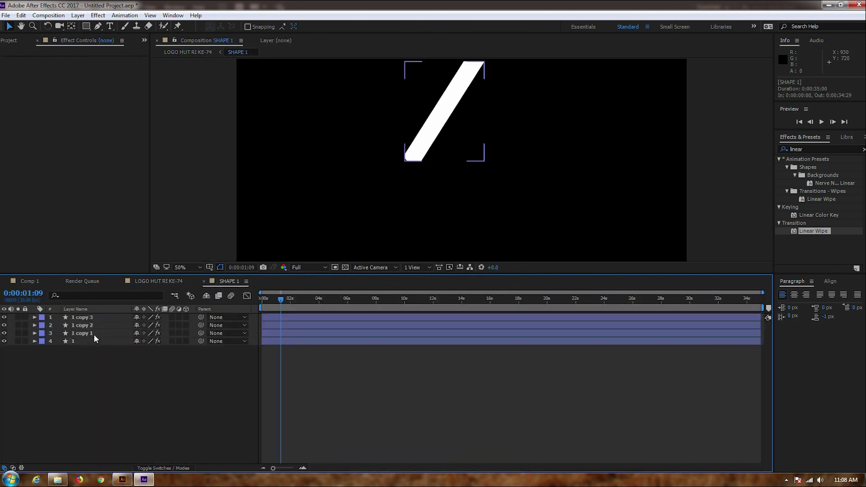
Inside SHAPE 1, rename layer 1 to ORIGINAL and drag it above 1 copy 3
key(comma)
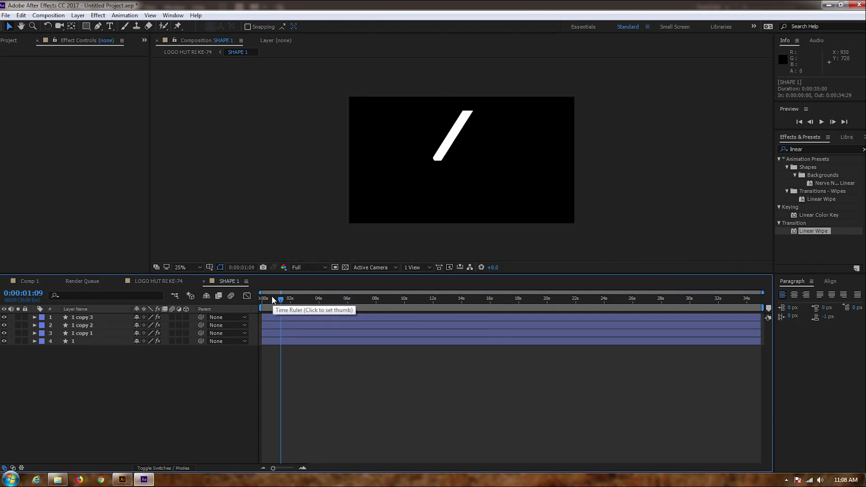
key(Home)
click(71, 343)
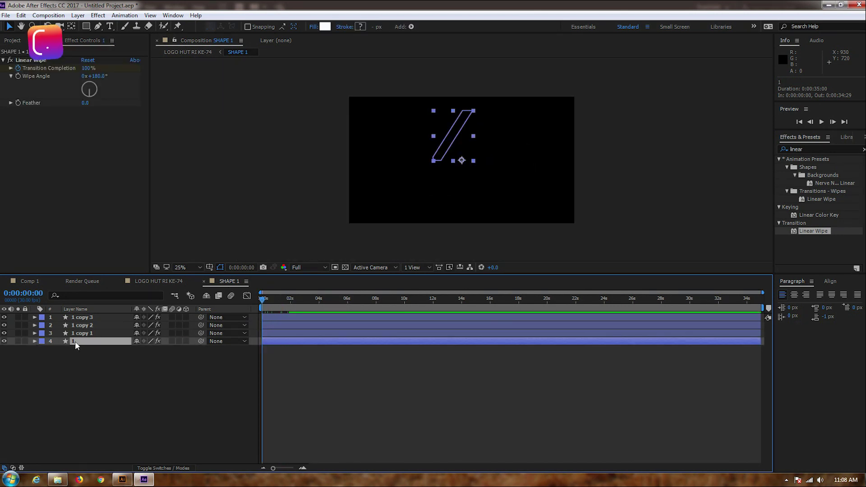
right_click(75, 341)
click(102, 466)
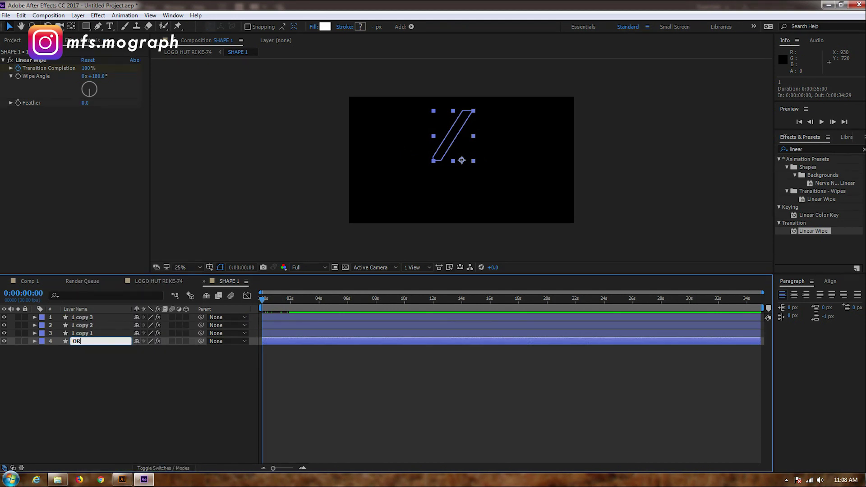
text(IGINAL)
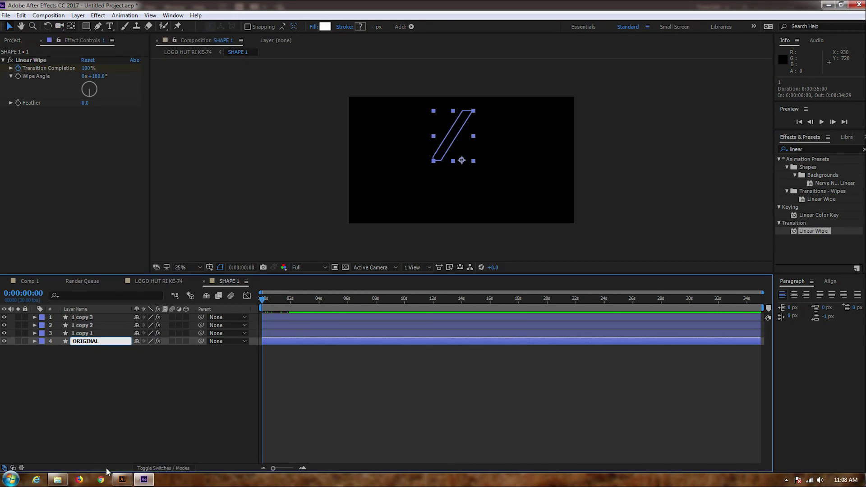
click(44, 415)
drag(86, 342, 90, 318)
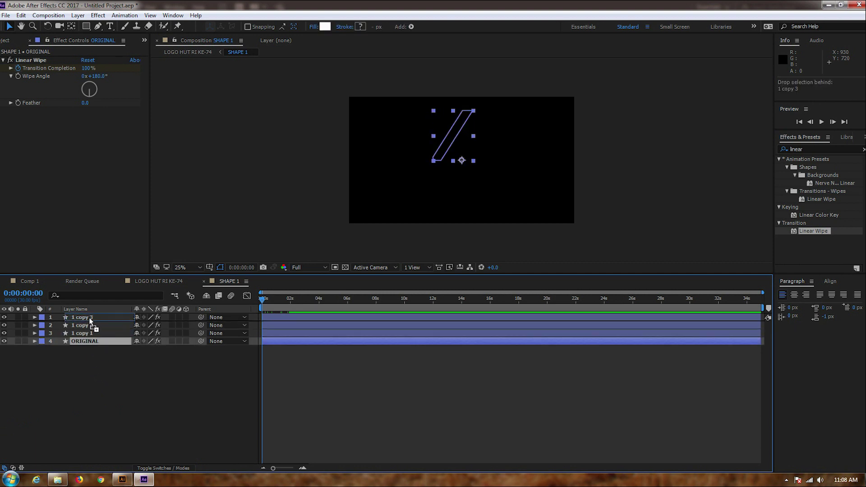
click(89, 341)
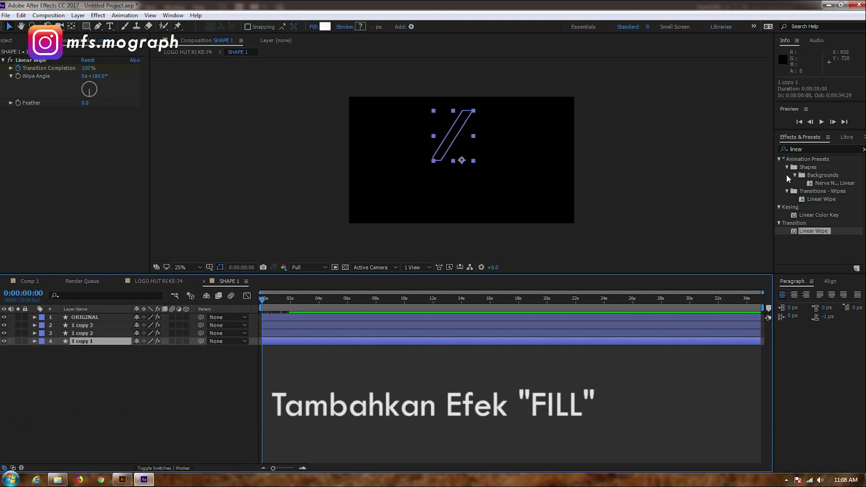
click(809, 149)
Apply the Fill effect to 1 copy 1, 1 copy 2 and 1 copy 3
text(fill)
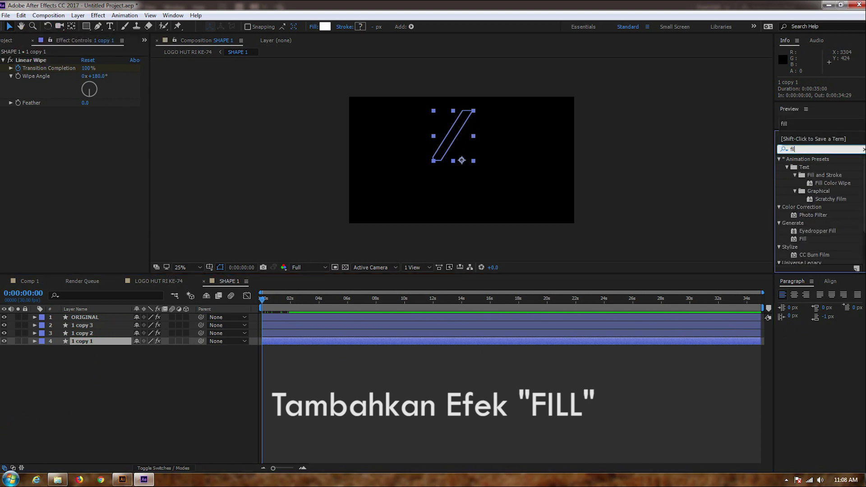
drag(803, 206, 93, 344)
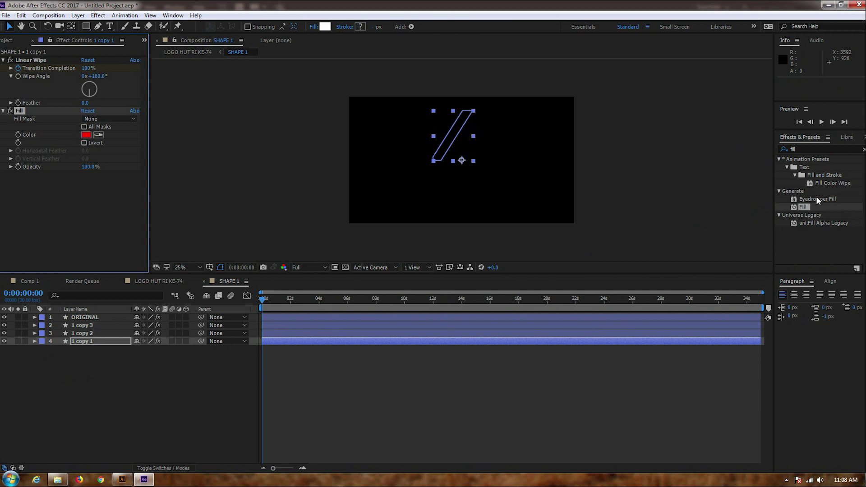
drag(807, 203, 97, 334)
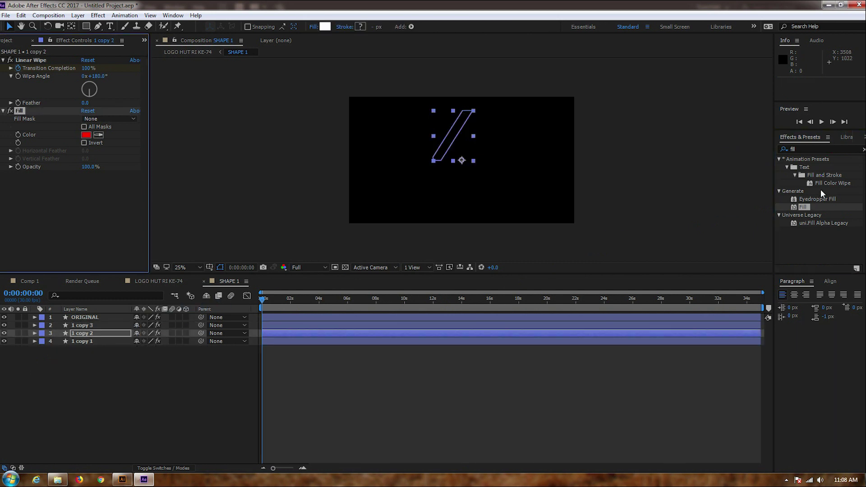
drag(800, 209, 96, 326)
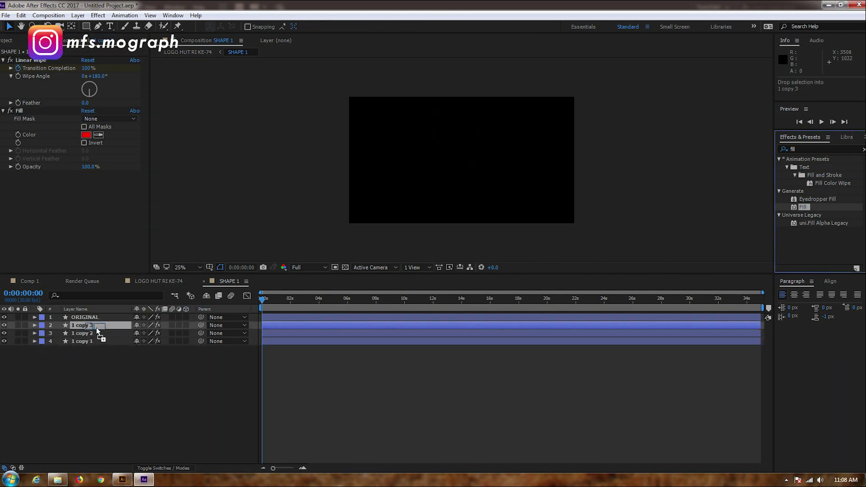
Set the Fill colour to green on 1 copy 1 and orange on 1 copy 2
click(90, 340)
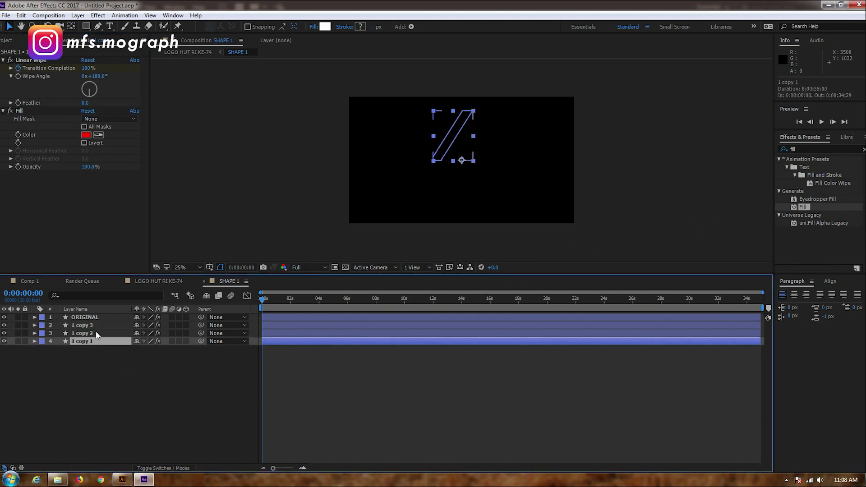
click(86, 135)
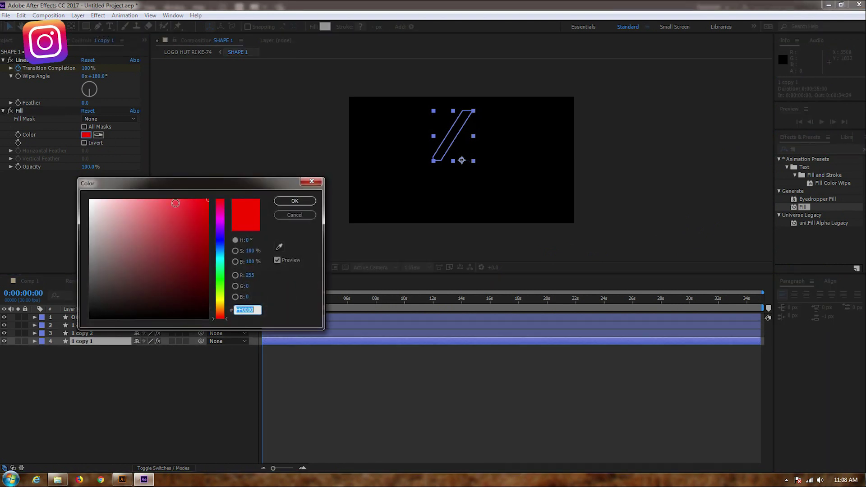
click(222, 277)
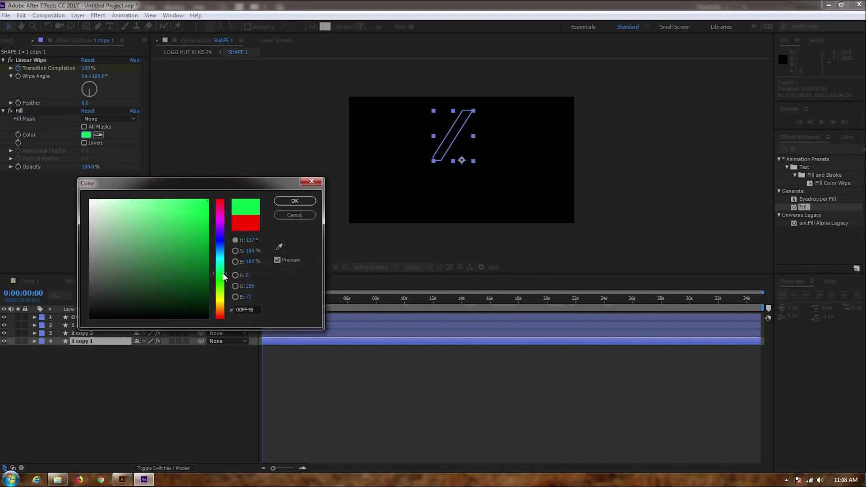
click(295, 200)
click(81, 333)
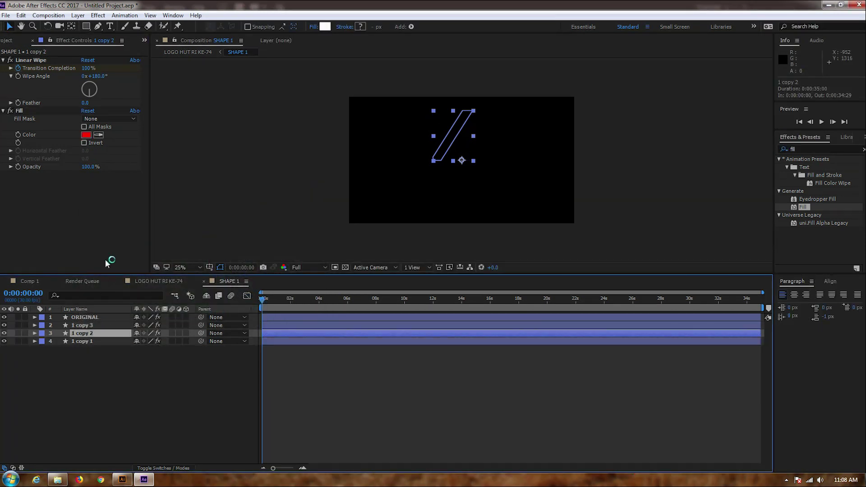
click(86, 135)
drag(221, 316, 222, 311)
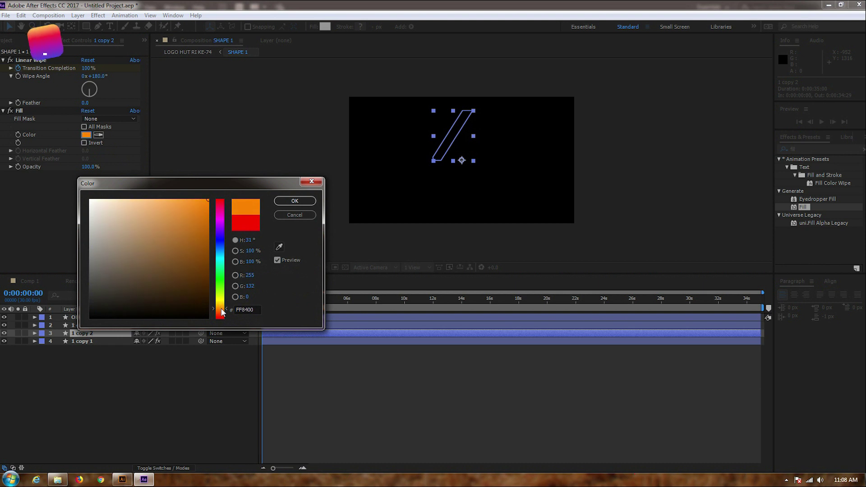
click(280, 201)
Set 1 copy 3's Fill colour to pale yellow (#FFE6A4) and preview the animation
click(88, 326)
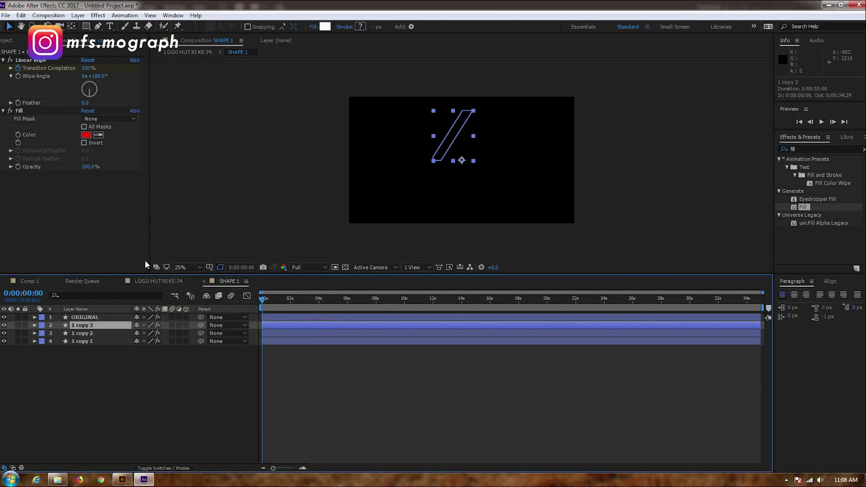
mouse_move(222, 275)
mouse_down()
mouse_move(230, 239)
mouse_move(223, 224)
mouse_up()
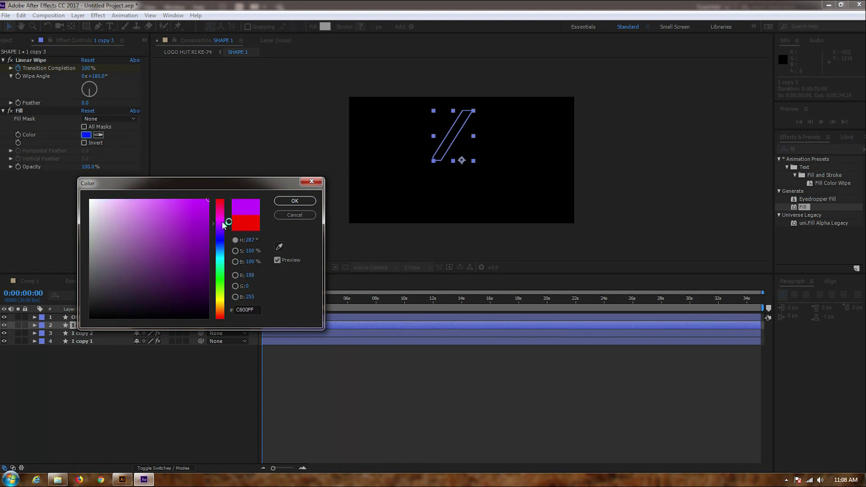
drag(223, 220, 219, 305)
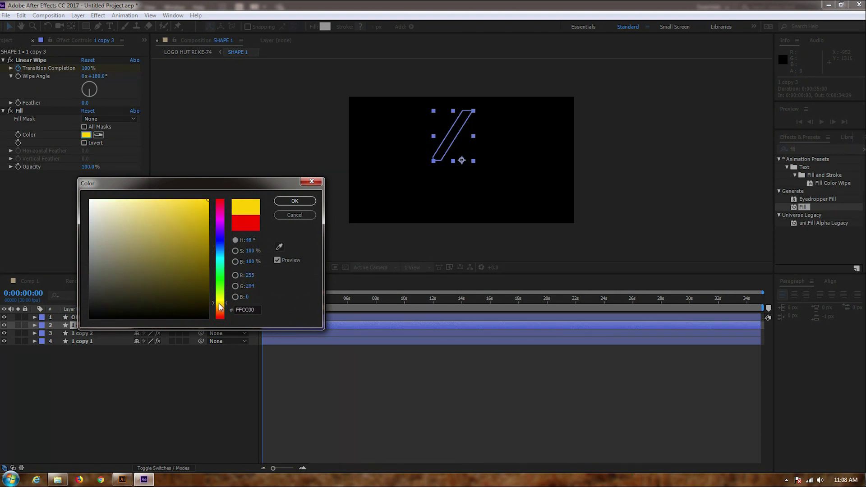
drag(170, 204, 133, 198)
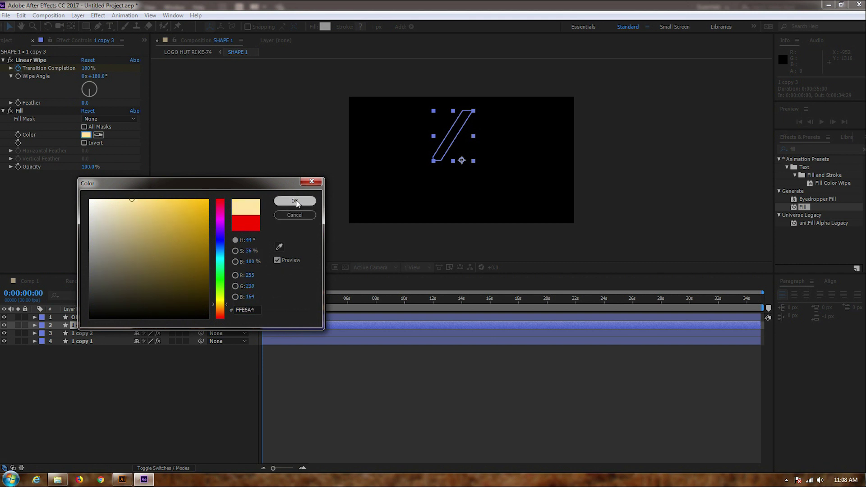
click(295, 201)
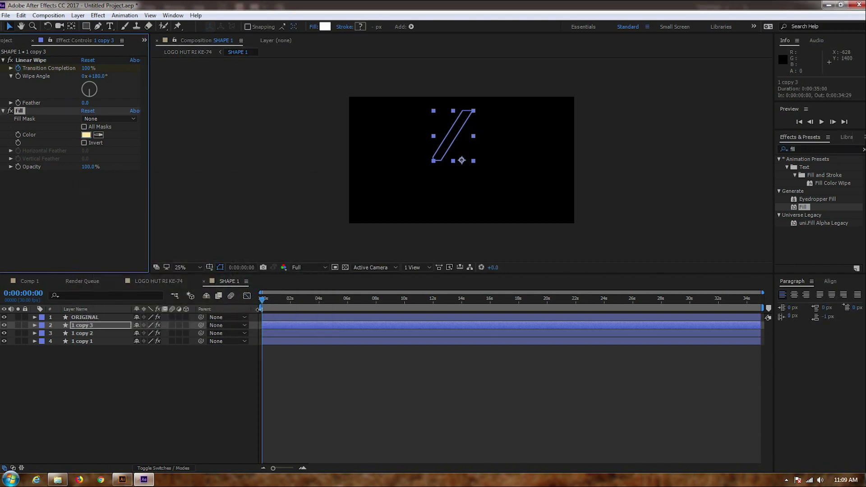
key(space)
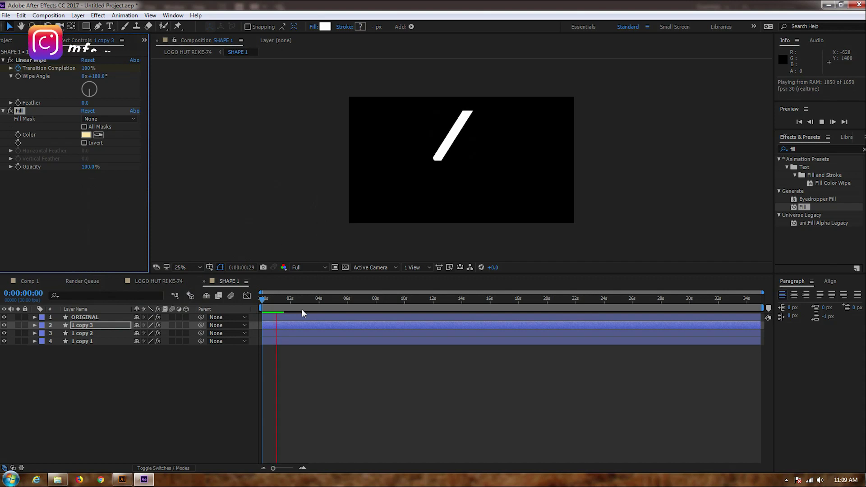
Stagger the layer start times: top three one frame later, top two another frame, ORIGINAL two more
click(231, 302)
key(equal)
key(equal)
key(equal)
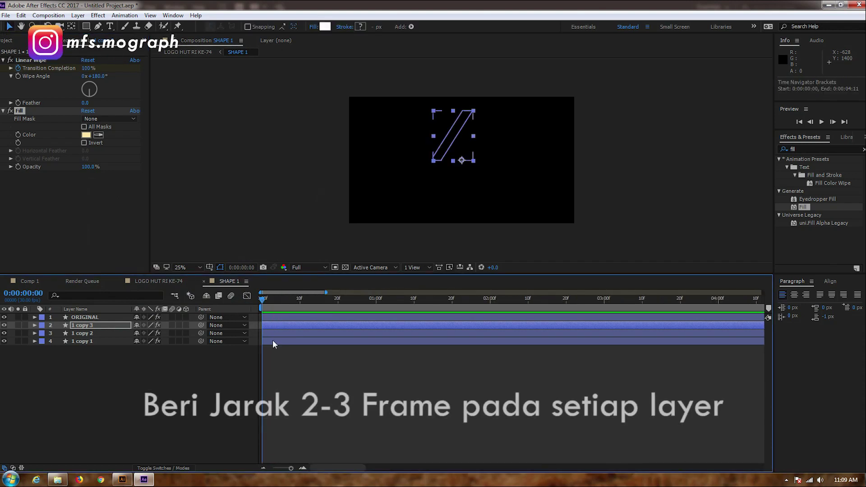
key(equal)
key(equal)
click(287, 342)
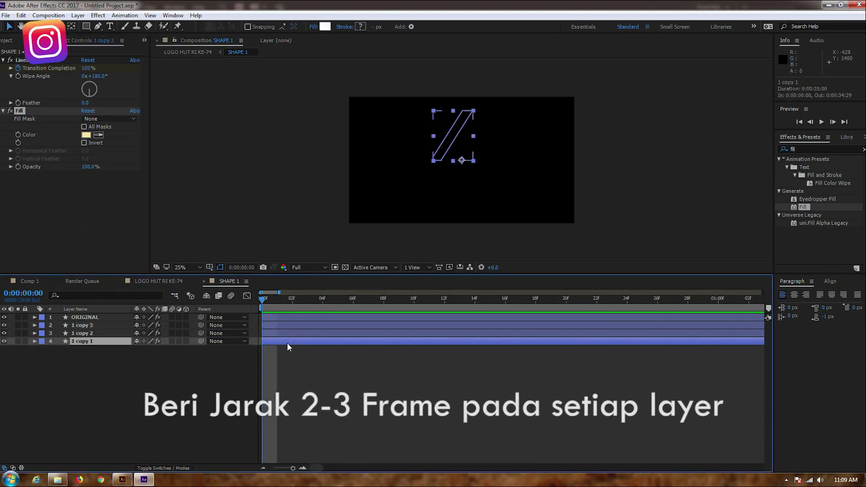
click(280, 334)
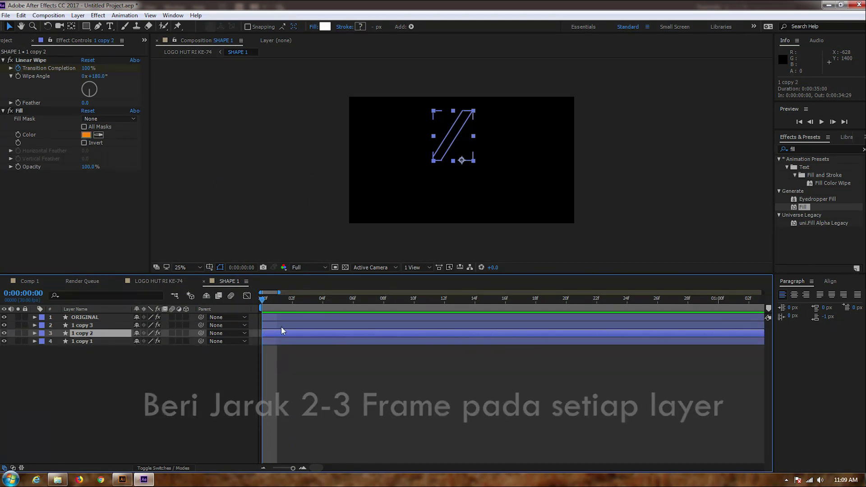
shift+click(281, 318)
drag(283, 315, 294, 314)
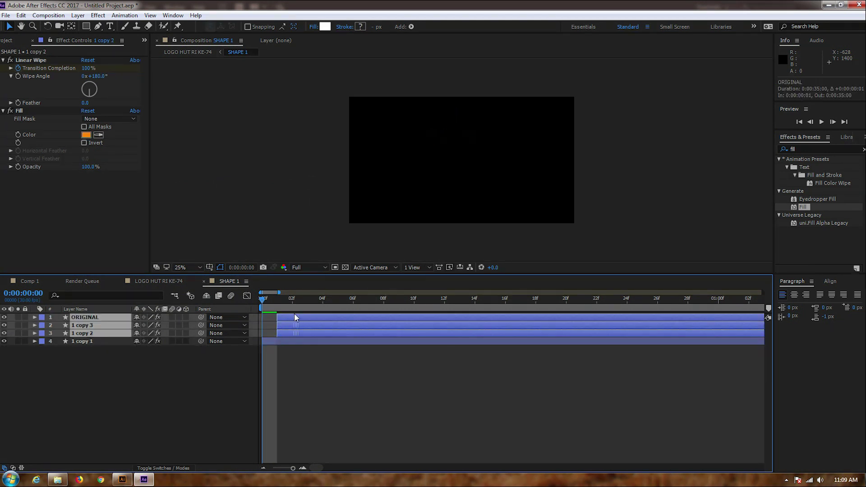
ctrl+click(309, 335)
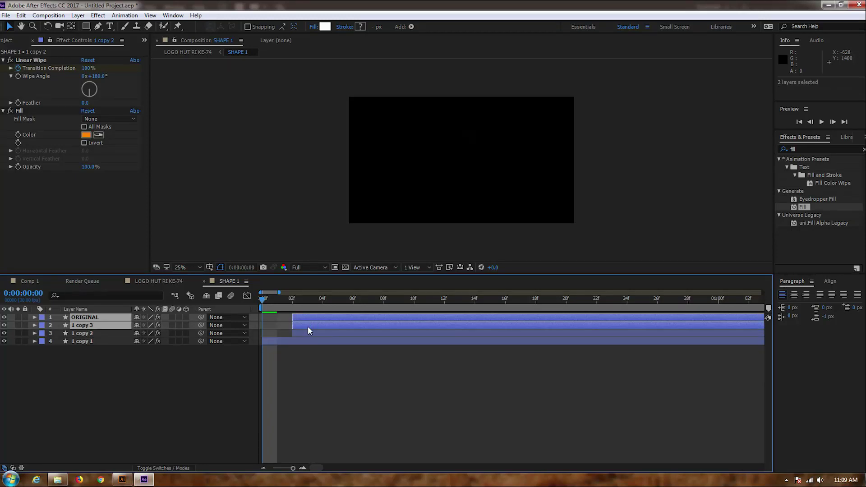
drag(307, 327, 322, 324)
click(334, 317)
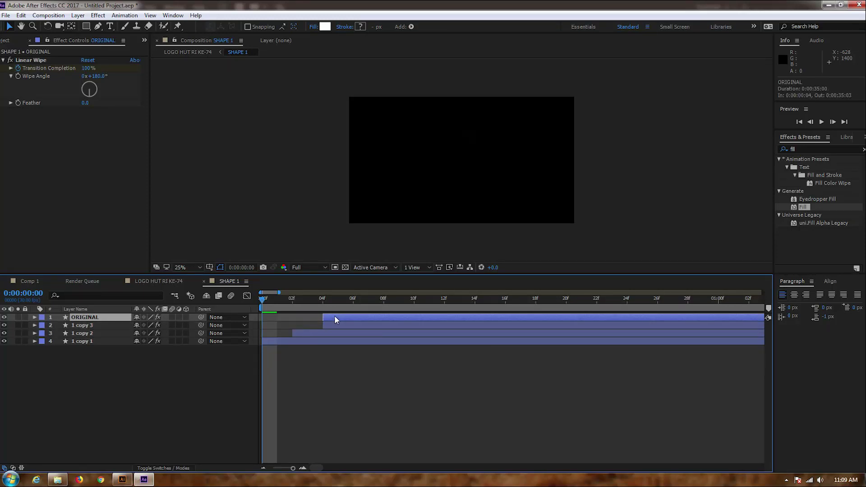
drag(334, 318, 365, 318)
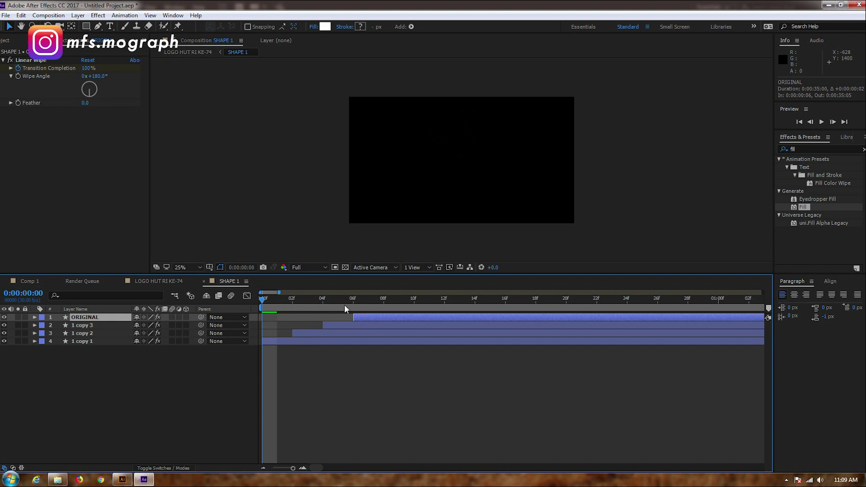
Preview, then shift 1 copy 2 through ORIGINAL later so ORIGINAL starts at 0:00:00:09
key(space)
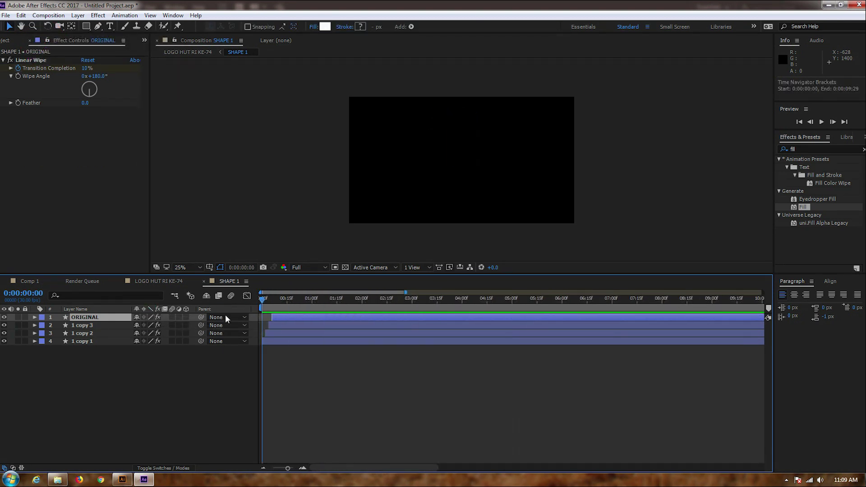
key(space)
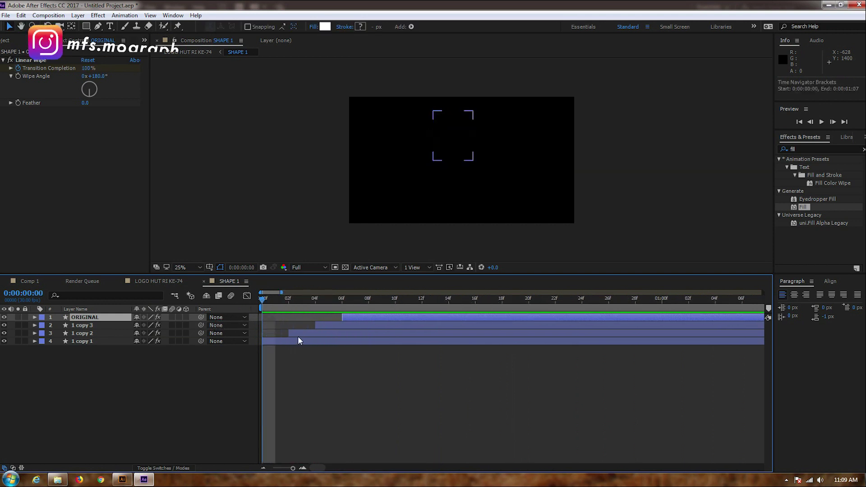
click(298, 336)
shift+click(356, 319)
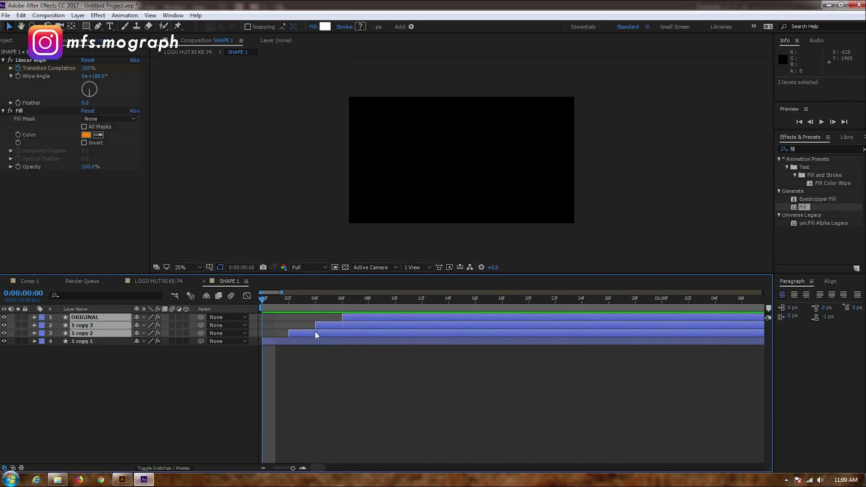
drag(315, 333, 352, 327)
ctrl+click(328, 334)
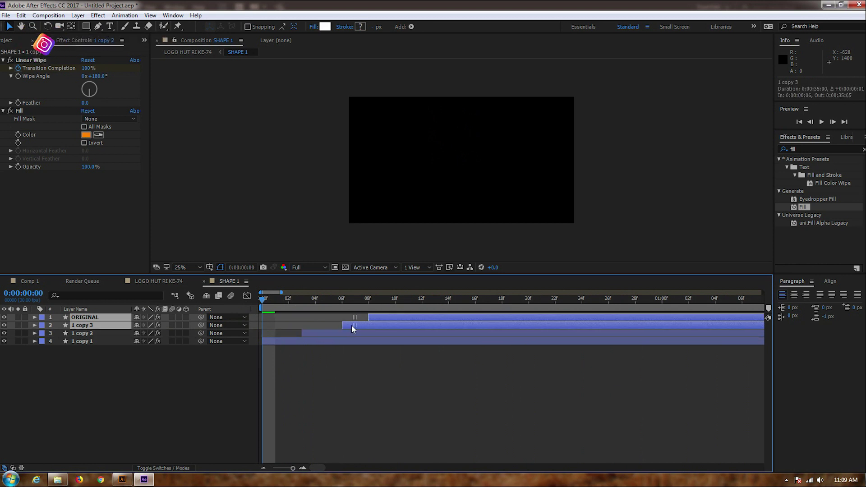
click(382, 321)
key(space)
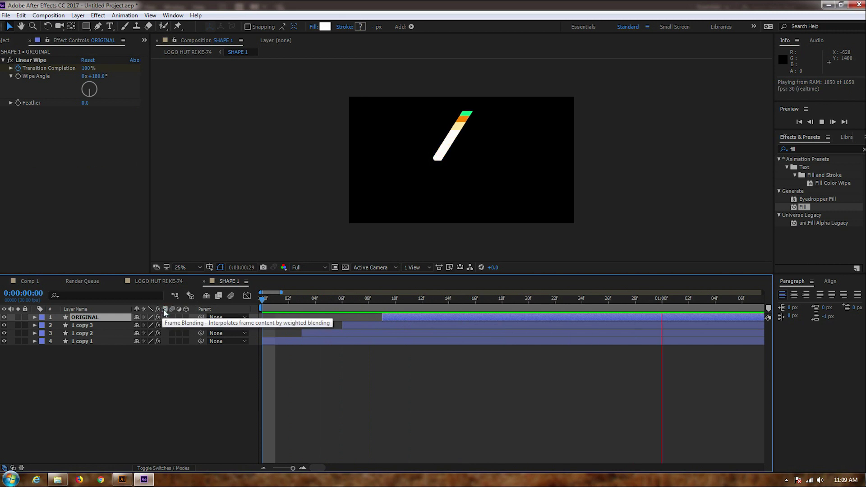
key(space)
key(minus)
key(minus)
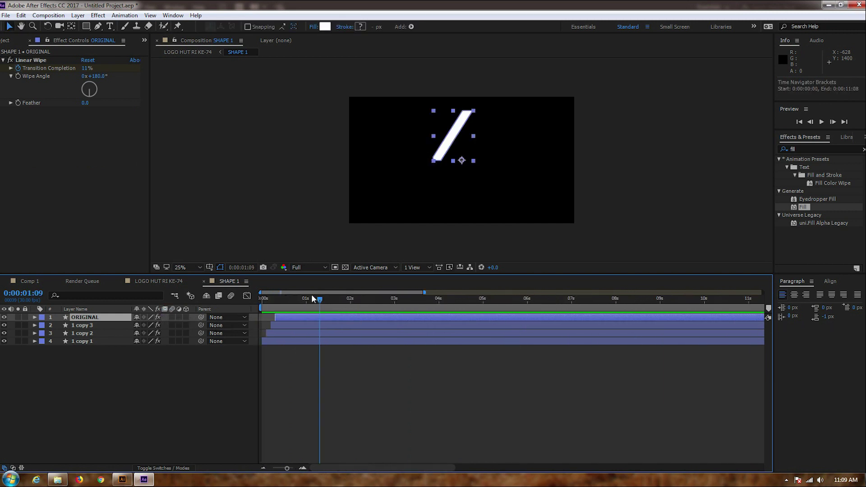
key(space)
key(space)
click(204, 282)
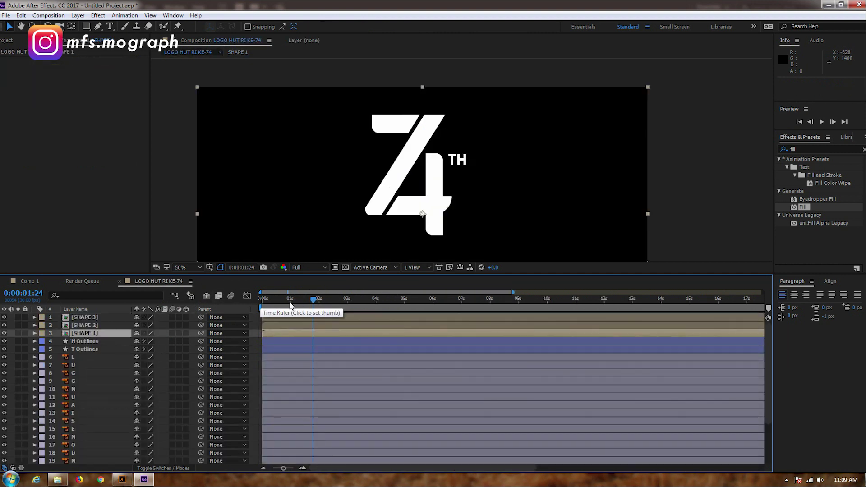
double_click(98, 335)
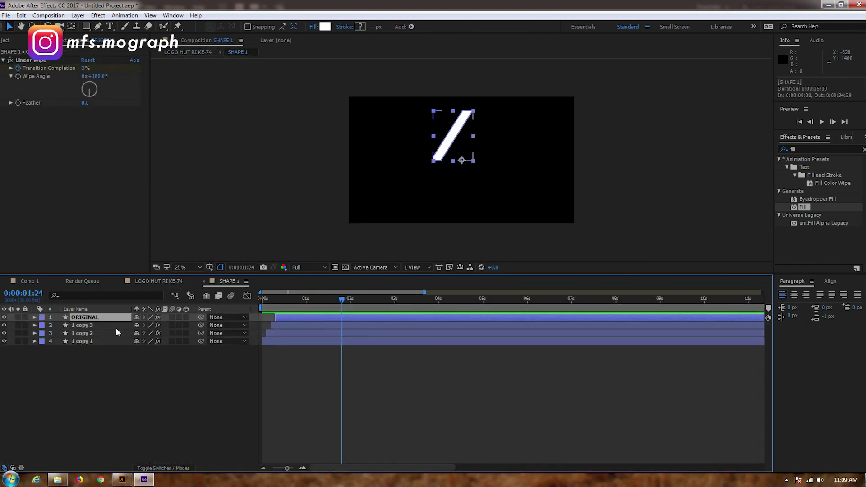
click(86, 333)
click(84, 342)
click(85, 334)
click(85, 341)
click(86, 335)
click(88, 341)
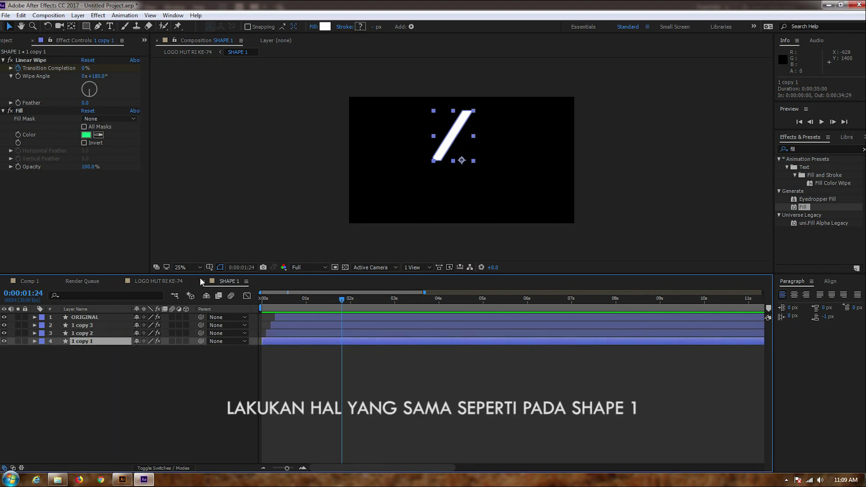
Open the SHAPE 2 precomp and add the Fill effect to its copy layers
click(203, 282)
double_click(94, 326)
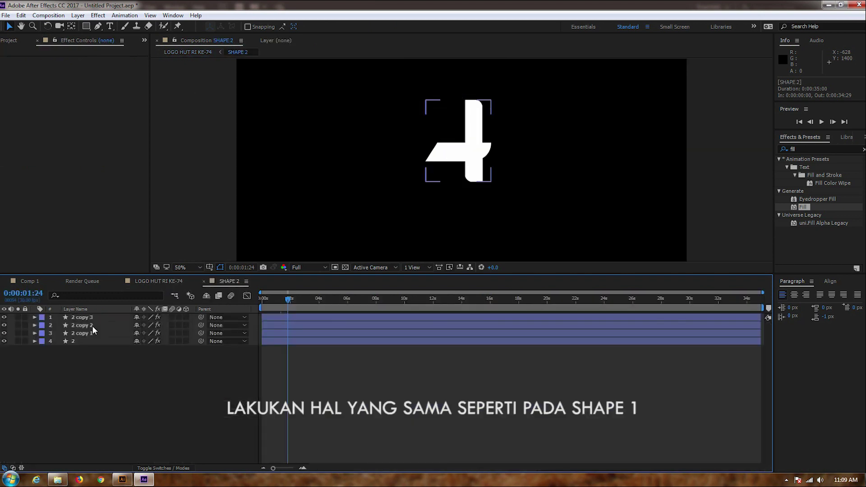
click(86, 333)
double_click(803, 208)
key(ctrl+c)
click(81, 318)
ctrl+click(81, 325)
key(ctrl+v)
Rename the bottom layer ORIGINAL and move it to the top of the stack
right_click(73, 342)
double_click(73, 341)
text(ORIGINAL)
key(Return)
drag(73, 342, 84, 315)
click(82, 342)
Set the Fill colours: pink on 2 copy 1, yellow on 2 copy 2, green on 2 copy 3
click(86, 135)
click(219, 235)
click(219, 204)
click(293, 202)
click(82, 333)
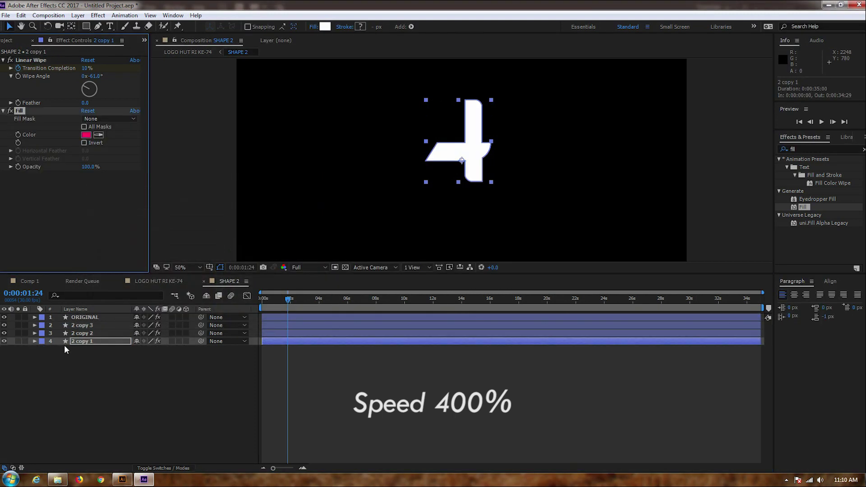
click(86, 135)
click(220, 299)
click(295, 201)
click(82, 325)
click(86, 134)
click(224, 291)
click(295, 200)
Stagger the upper layers three frames apart, preview, then open the SHAPE 3 precomp
click(305, 341)
click(287, 333)
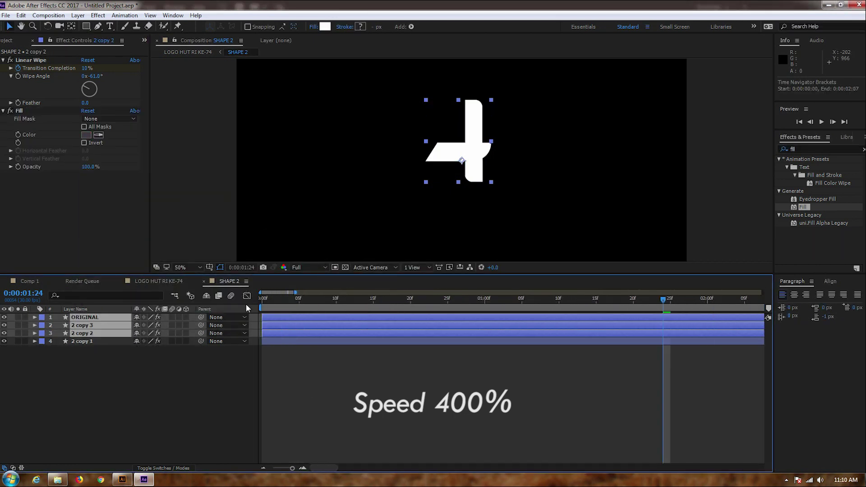
key(Home)
drag(288, 334, 481, 315)
ctrl+click(350, 333)
ctrl+click(414, 326)
key(space)
key(comma)
key(minus)
key(space)
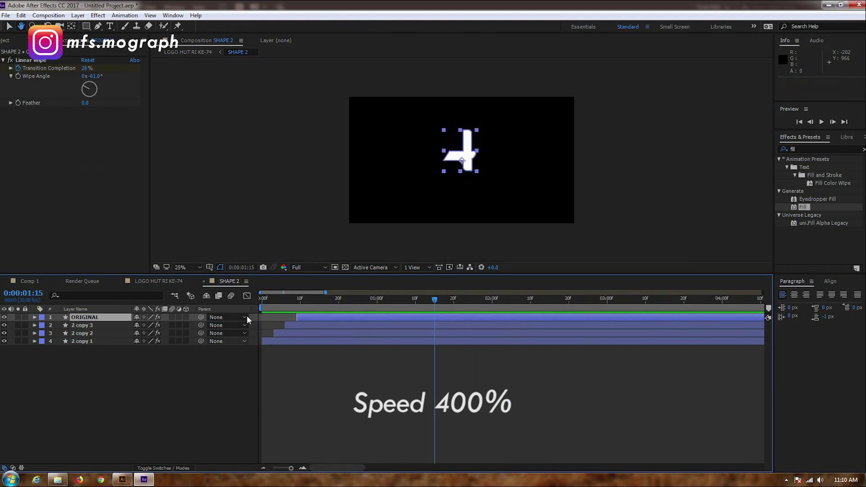
click(205, 283)
double_click(100, 469)
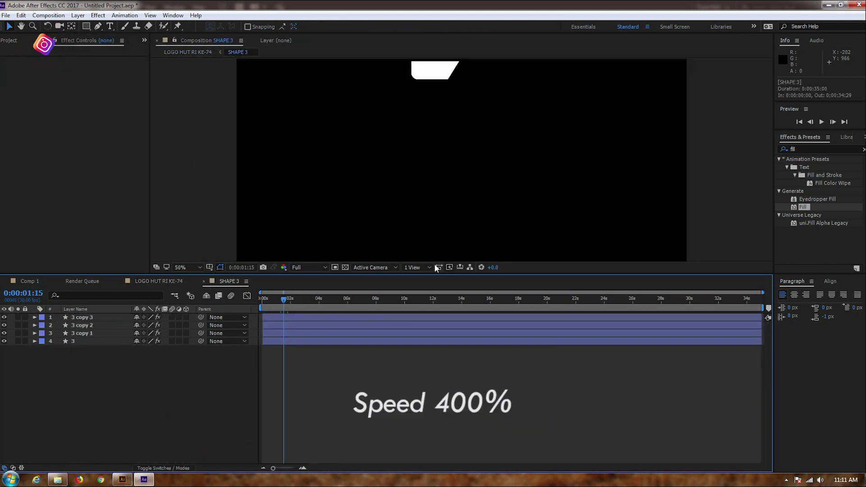
Rename the bottom layer ORIGINAL and add Fill to 3 copy 2 and 3 copy 3
key(Return)
text(NAL)
key(Return)
drag(803, 207, 86, 325)
drag(19, 111, 88, 333)
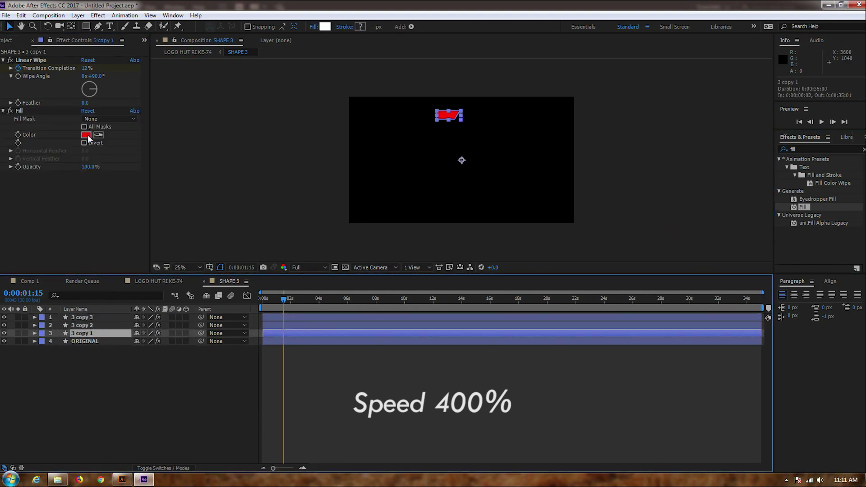
Pick new Fill colour hues for 3 copy 1 and 3 copy 3
click(86, 134)
drag(219, 289, 220, 306)
click(86, 134)
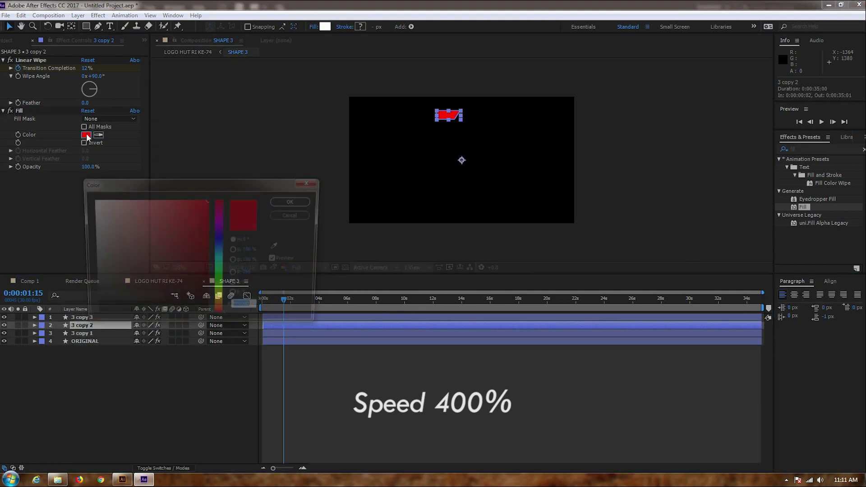
click(219, 258)
click(293, 201)
click(94, 317)
click(86, 134)
drag(220, 311, 229, 285)
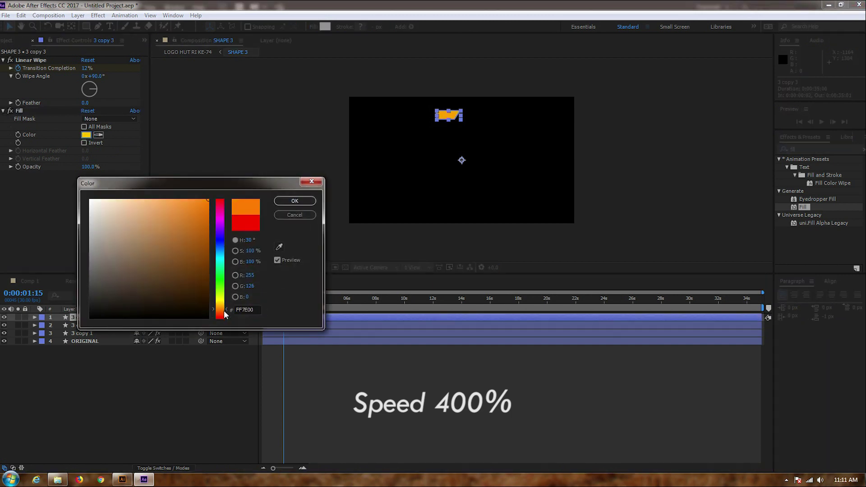
key(Return)
Move ORIGINAL to the top, offset the layers a few frames apart, preview, and close SHAPE 3
click(278, 333)
click(100, 329)
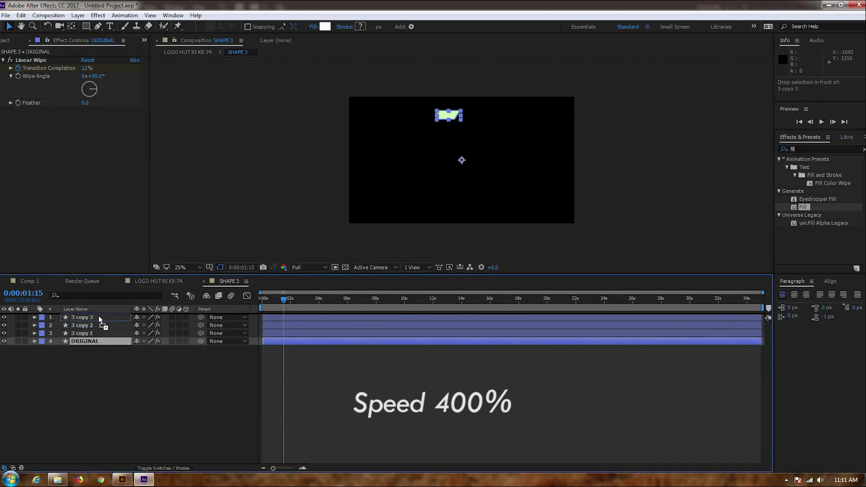
drag(763, 292, 274, 292)
click(308, 299)
drag(316, 333, 497, 325)
drag(327, 318, 467, 317)
key(semicolon)
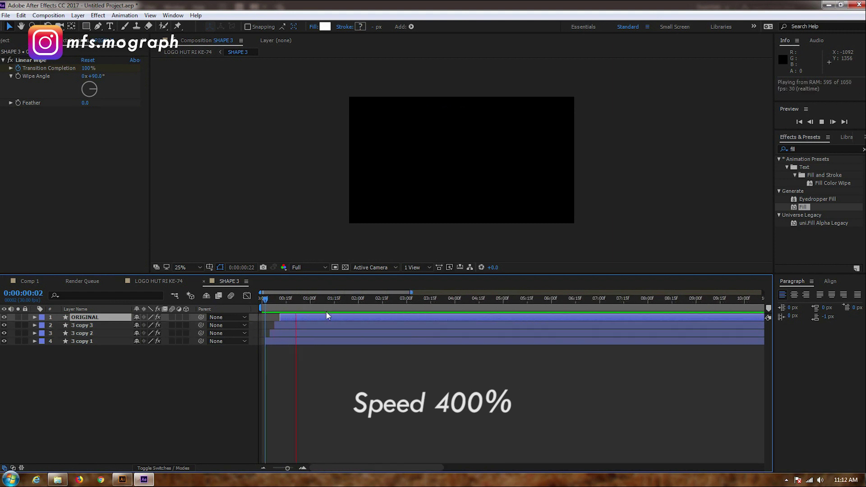
key(space)
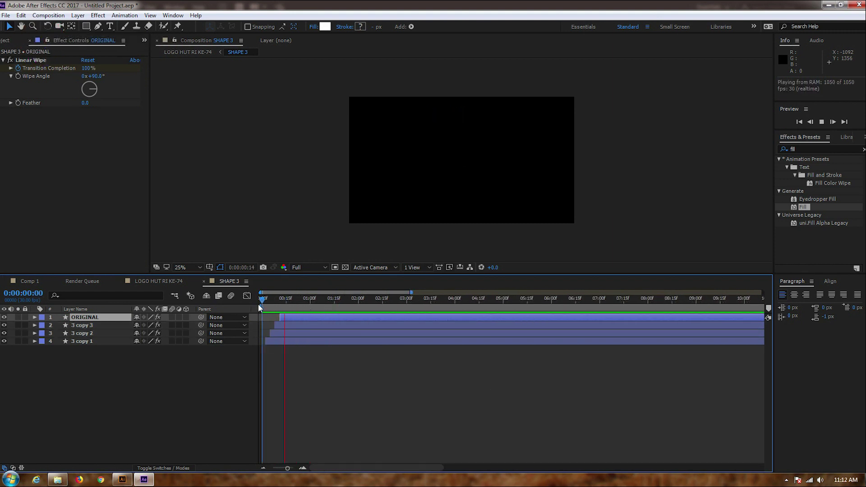
key(space)
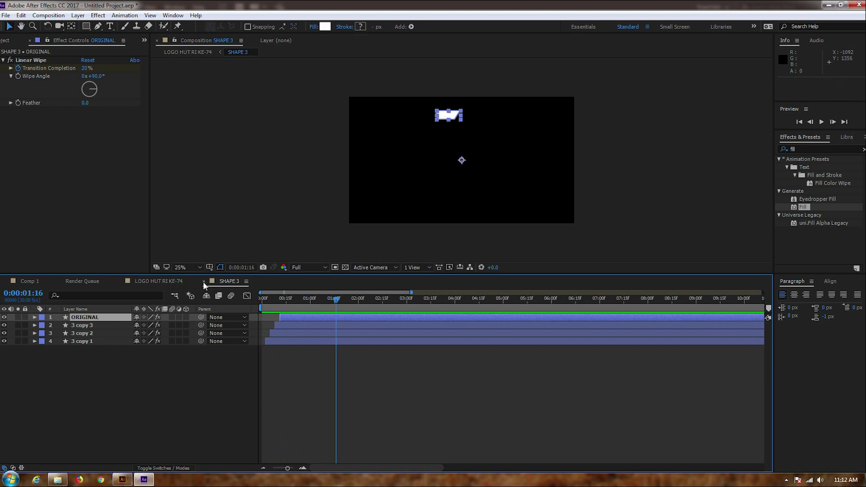
click(204, 281)
key(Home)
key(space)
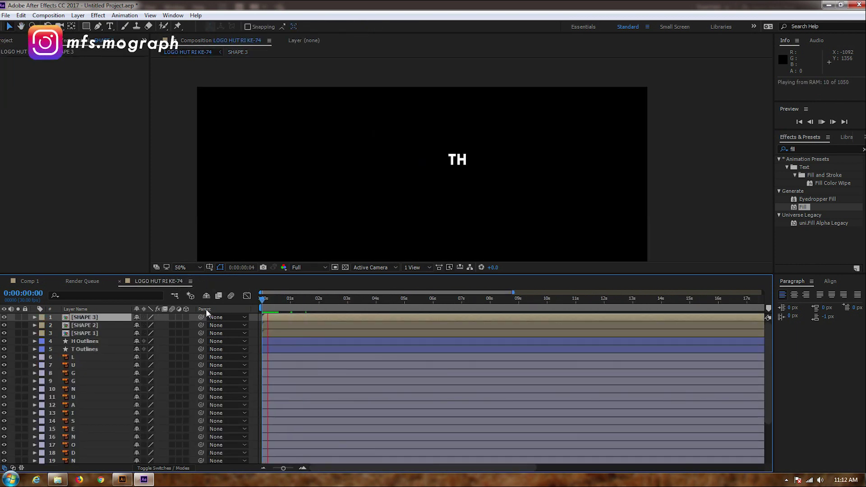
key(space)
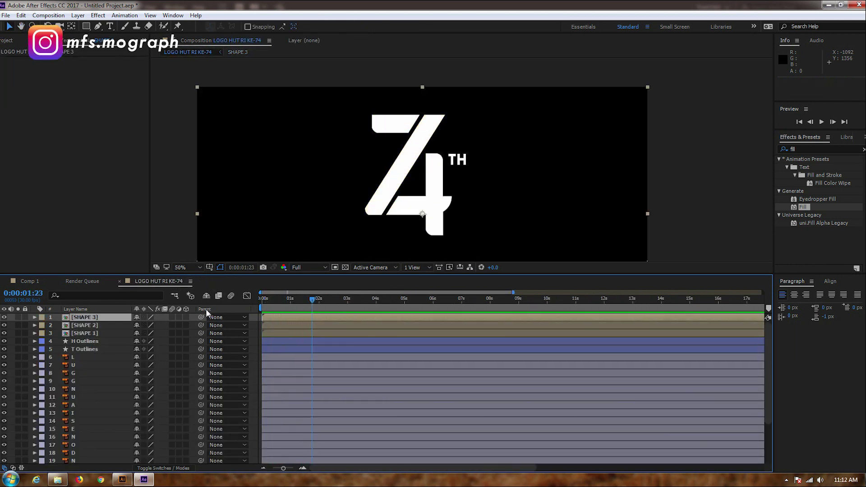
key(comma)
key(Home)
key(space)
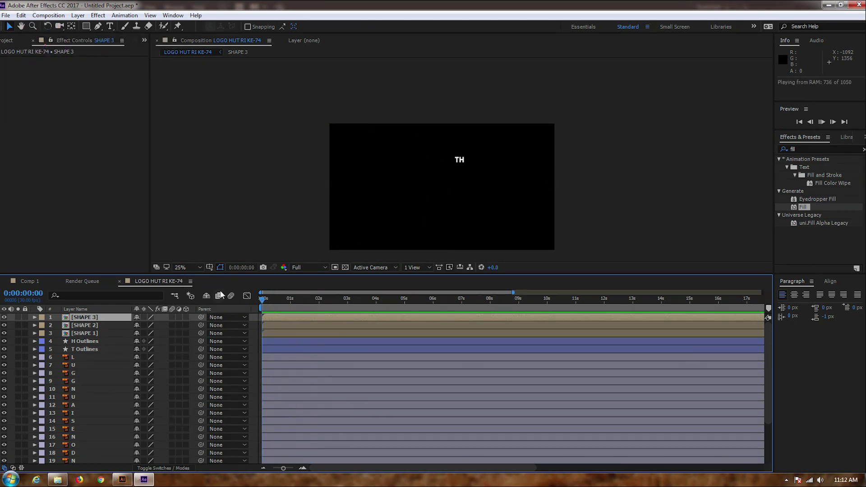
key(space)
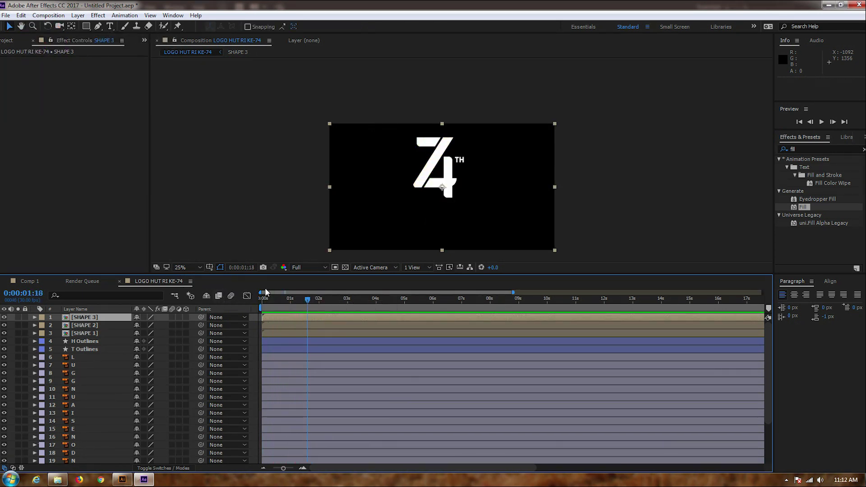
key(Home)
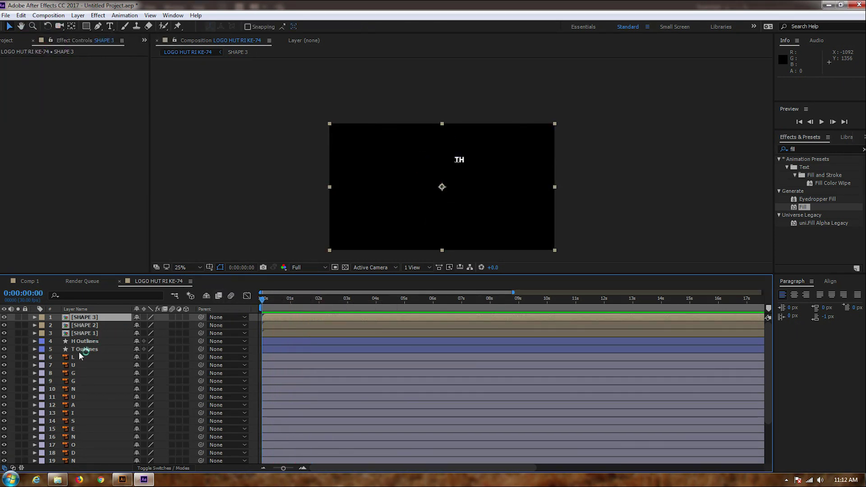
click(79, 350)
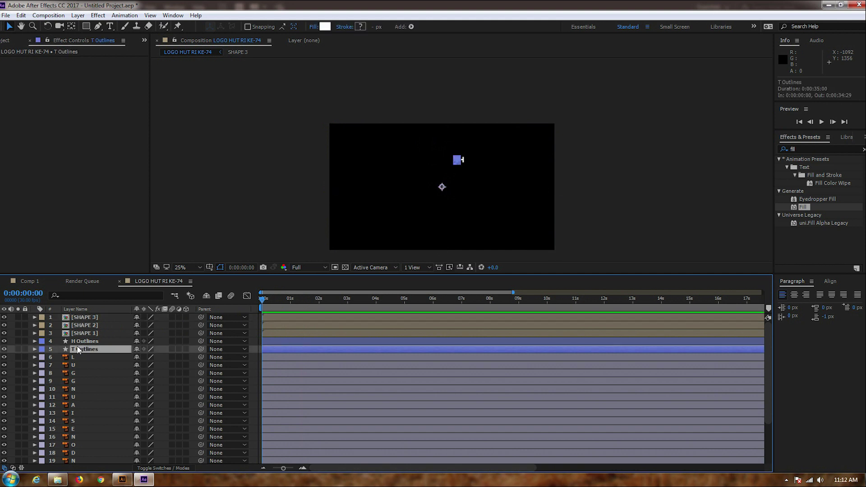
key(period)
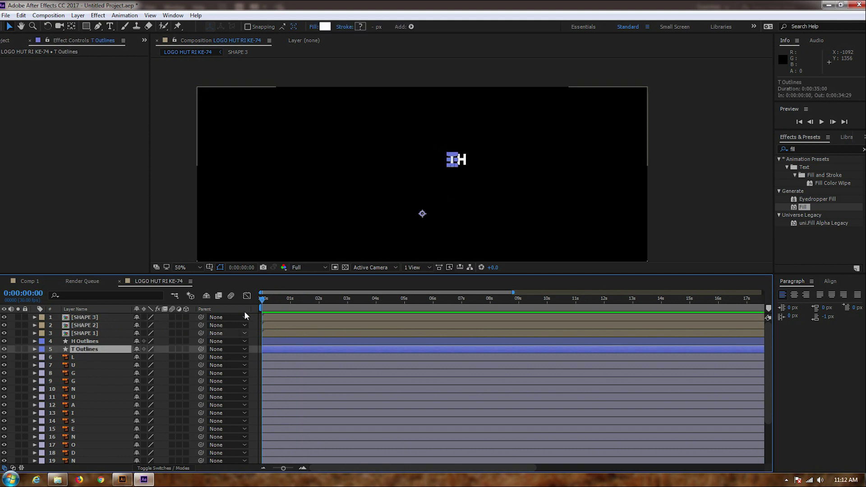
drag(269, 300, 290, 303)
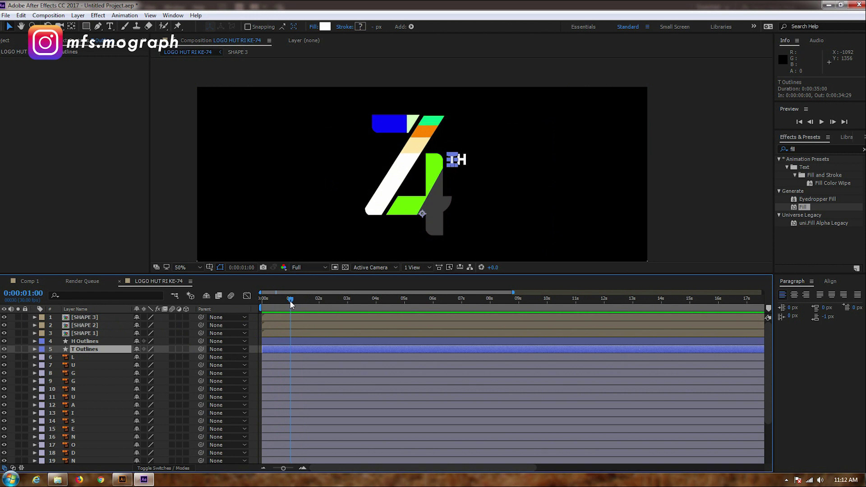
drag(291, 305, 302, 305)
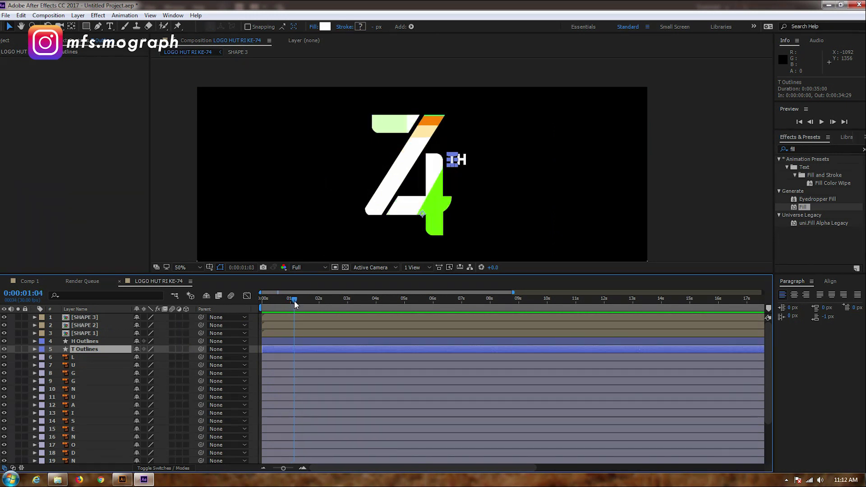
click(123, 364)
With the Pan Behind tool, centre the T Outlines anchor point on the T
click(87, 352)
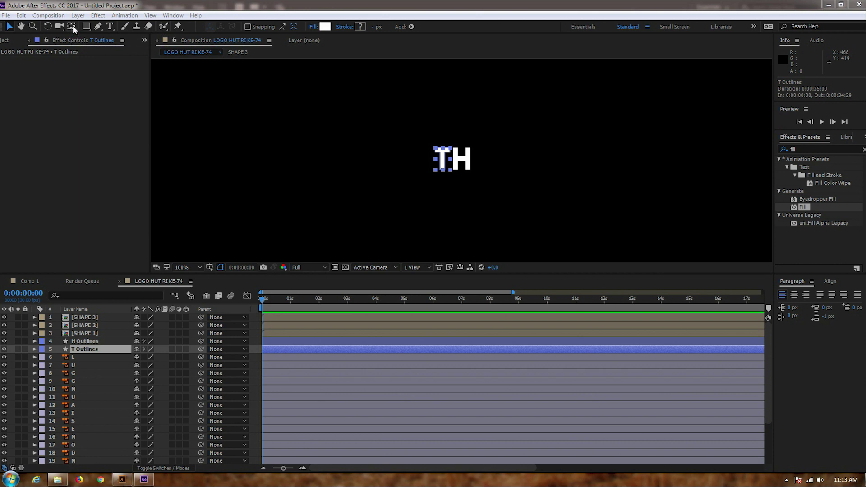
click(71, 26)
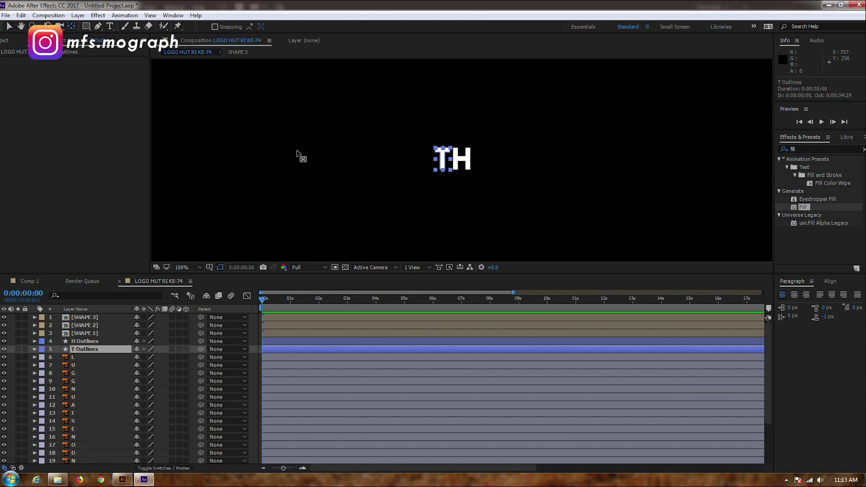
key(period)
key(period)
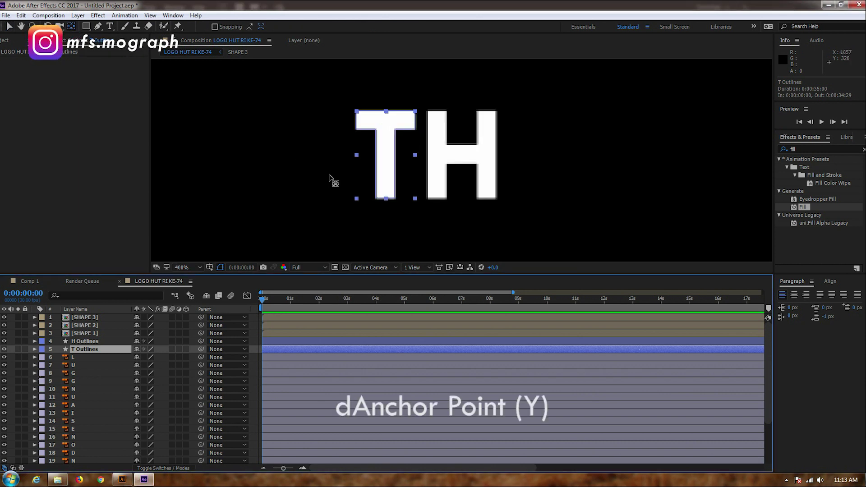
key(comma)
key(comma)
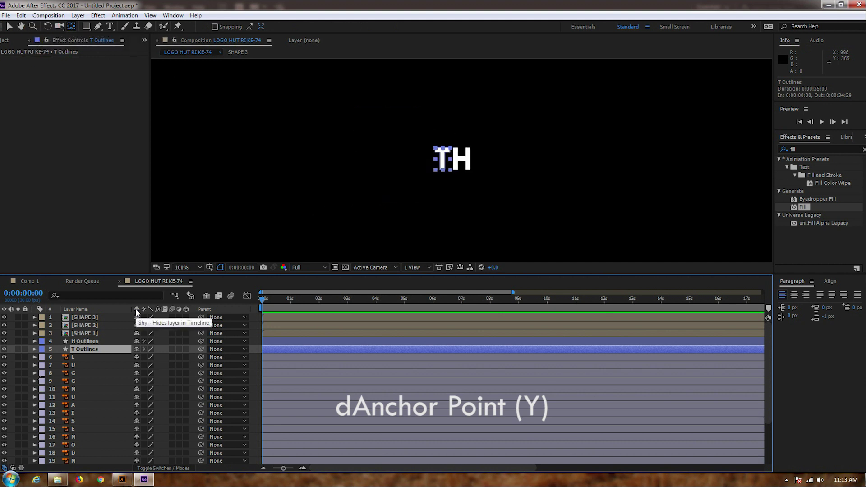
key(comma)
key(comma)
key(comma)
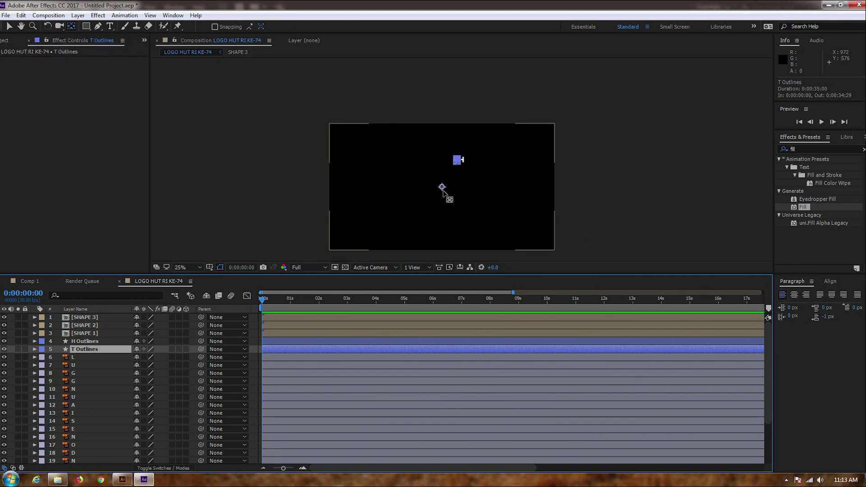
drag(443, 187, 460, 169)
scroll(456, 163, up, 6)
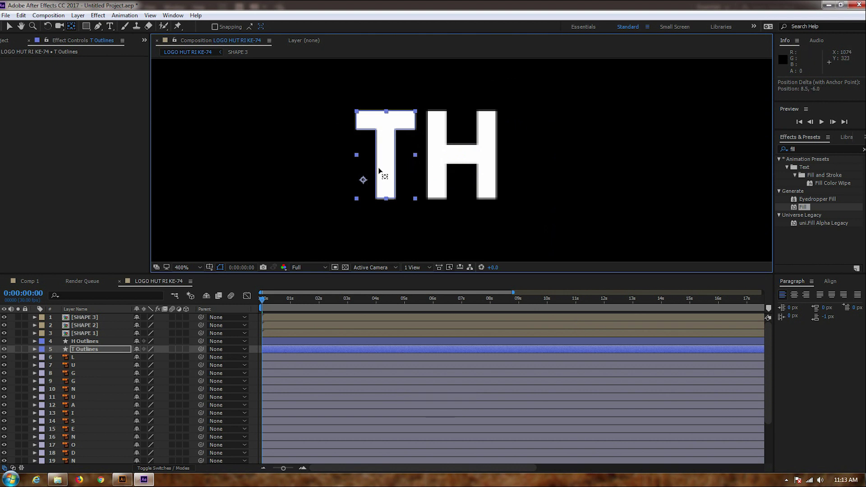
drag(385, 162, 392, 155)
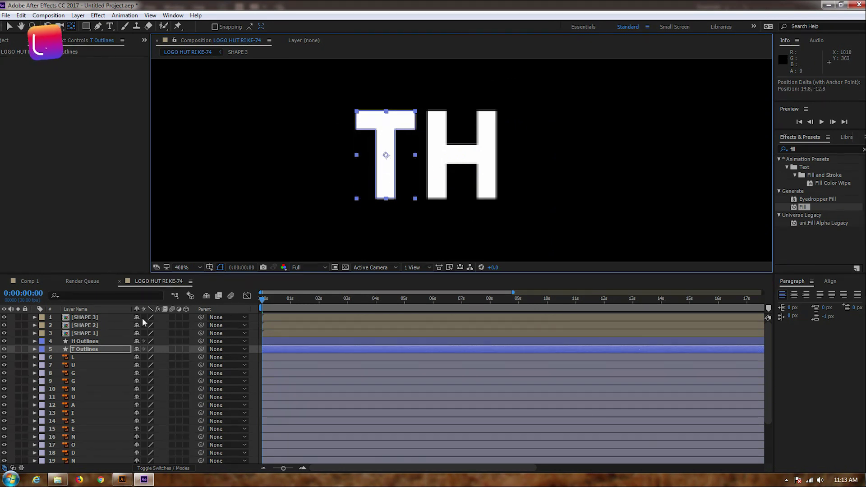
Move the H Outlines anchor point onto the centre of the H
click(84, 342)
key(comma)
key(comma)
key(comma)
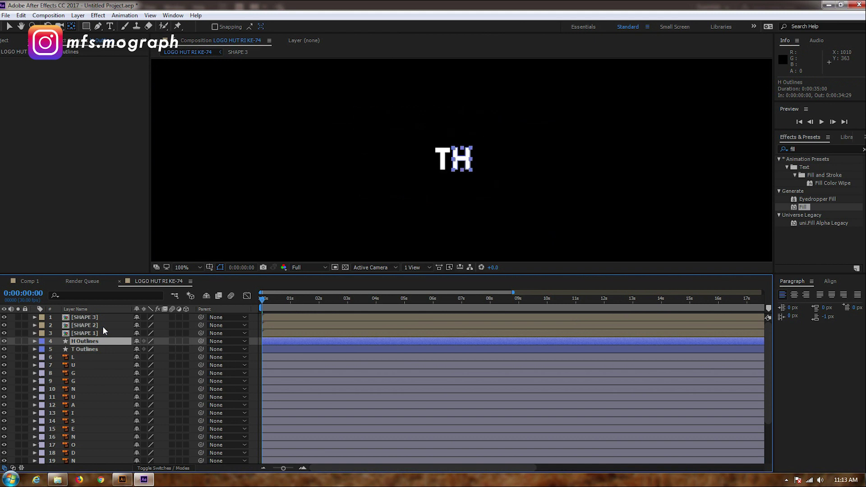
key(comma)
key(comma)
key(comma)
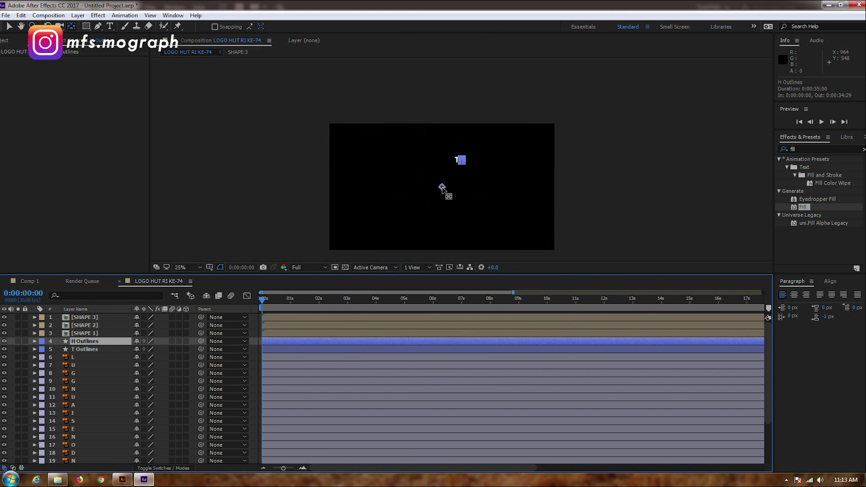
drag(446, 185, 460, 167)
scroll(461, 167, up, 8)
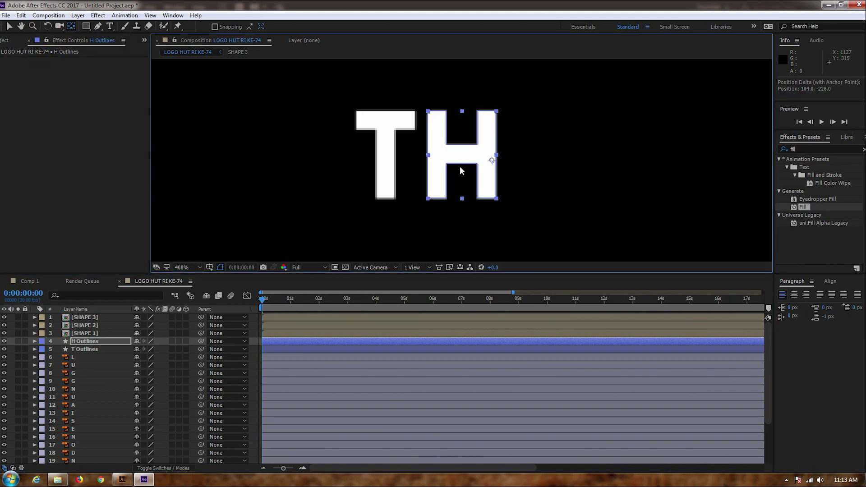
scroll(463, 172, up, 1)
drag(524, 165, 476, 155)
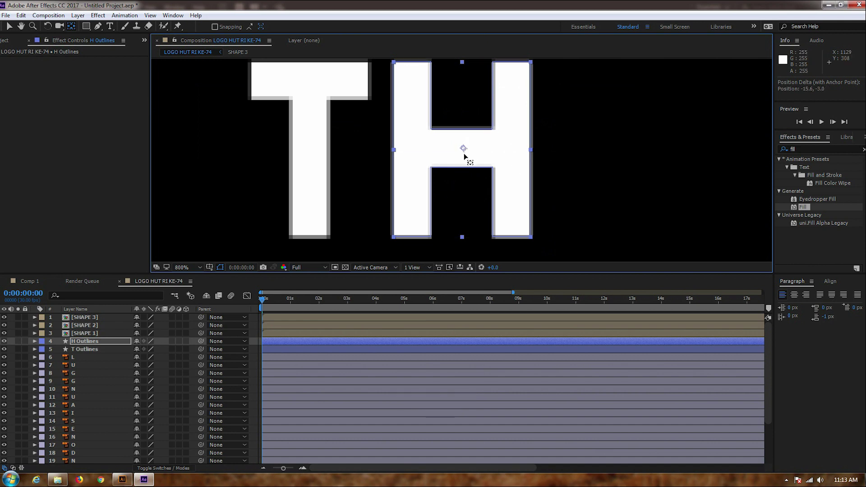
right_click(464, 158)
click(461, 160)
drag(464, 163, 463, 153)
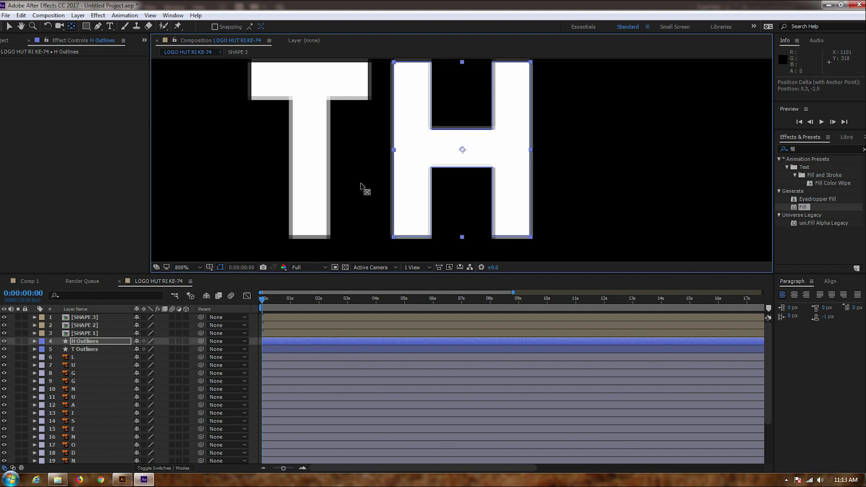
key(comma)
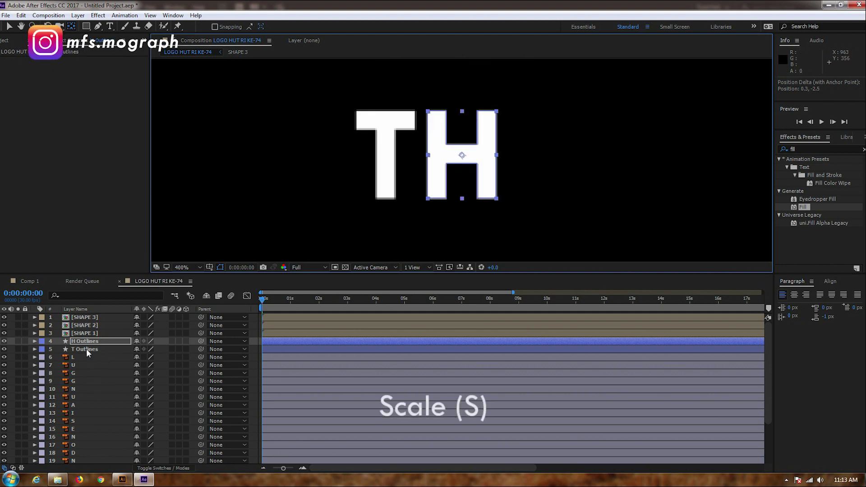
Keyframe both letters' Scale at 100% around one second and 0% at the start
ctrl+click(88, 350)
drag(289, 297, 297, 305)
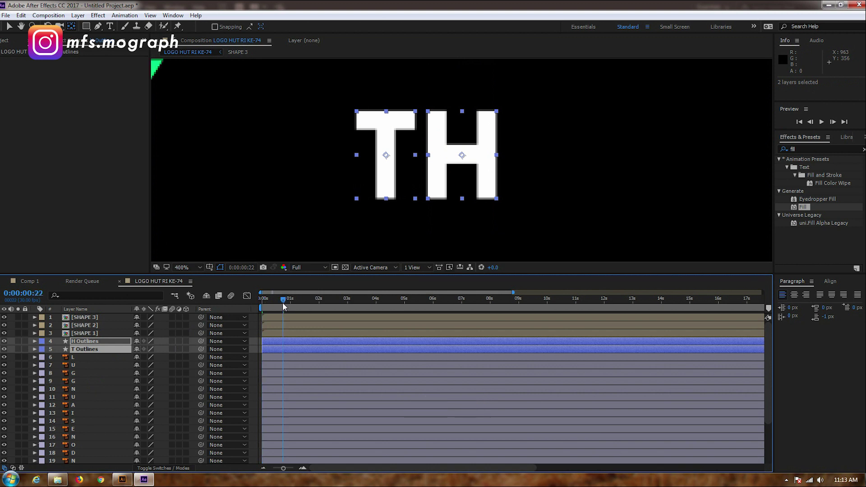
key(s)
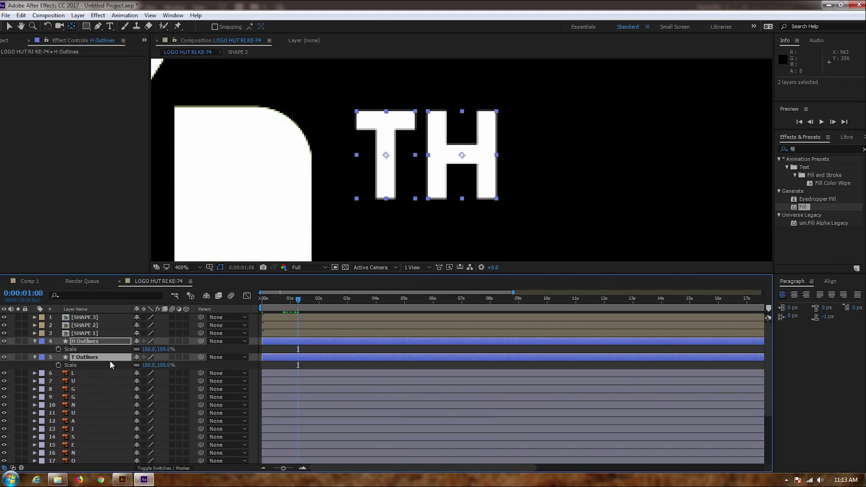
click(59, 365)
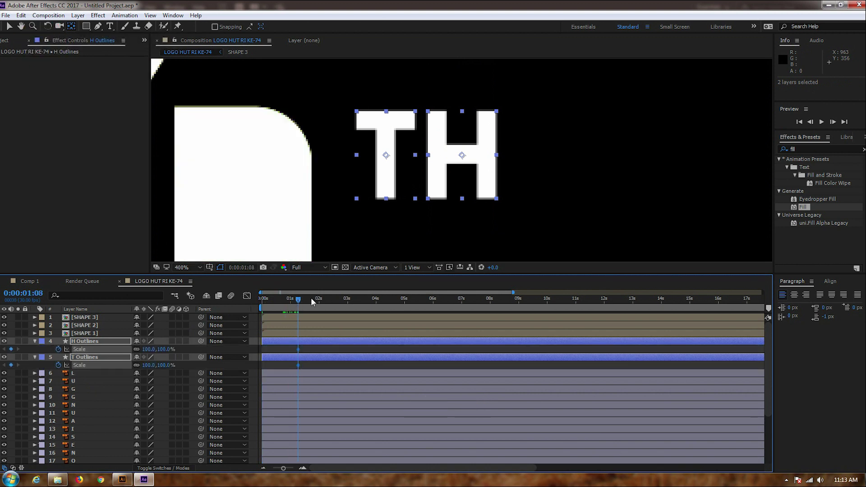
drag(318, 302, 280, 300)
click(149, 349)
text(0)
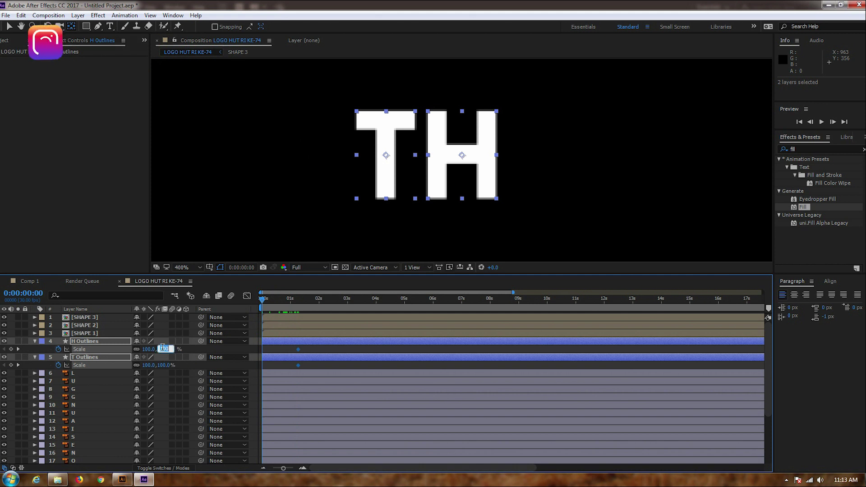
key(Return)
Apply Easy Ease to the Scale keyframes, check the speed graph, and preview
drag(315, 364, 243, 346)
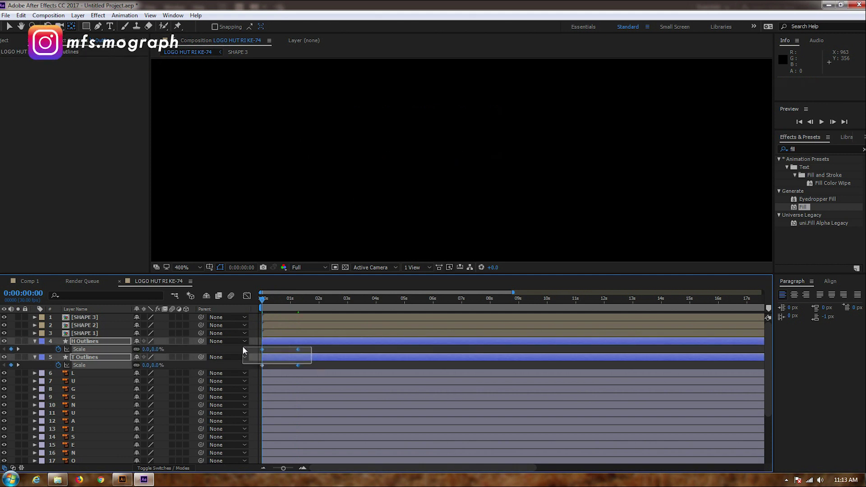
right_click(296, 348)
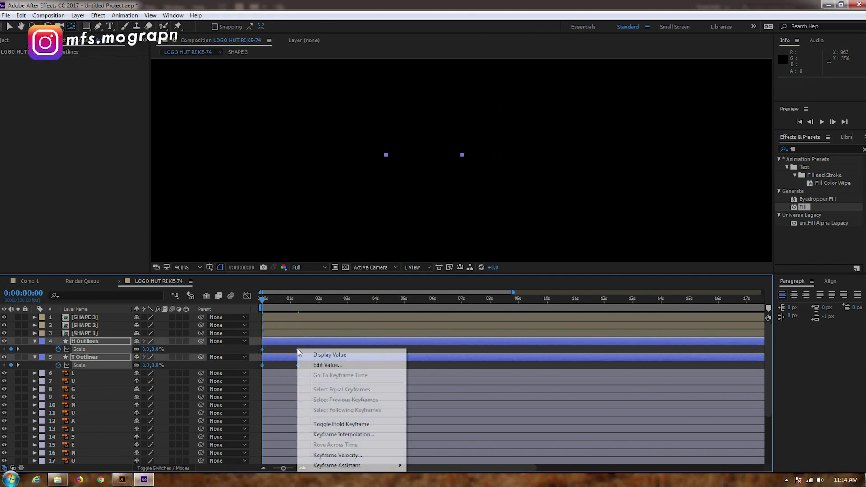
mouse_move(336, 465)
click(468, 404)
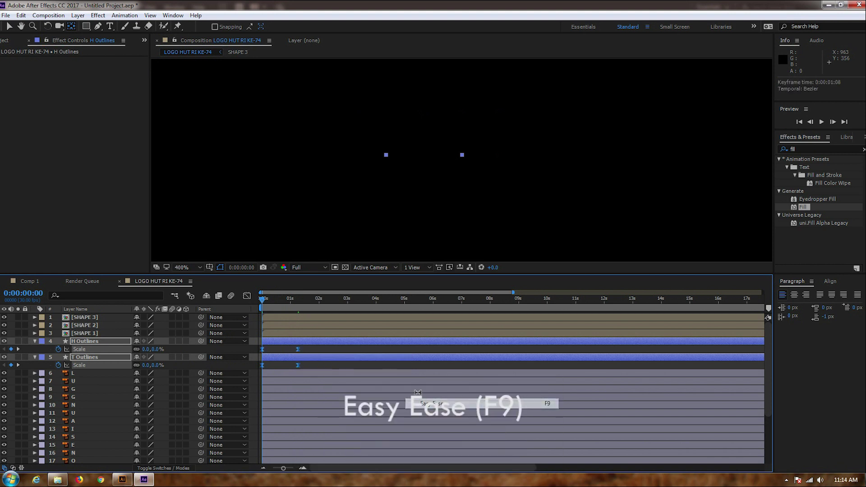
click(247, 297)
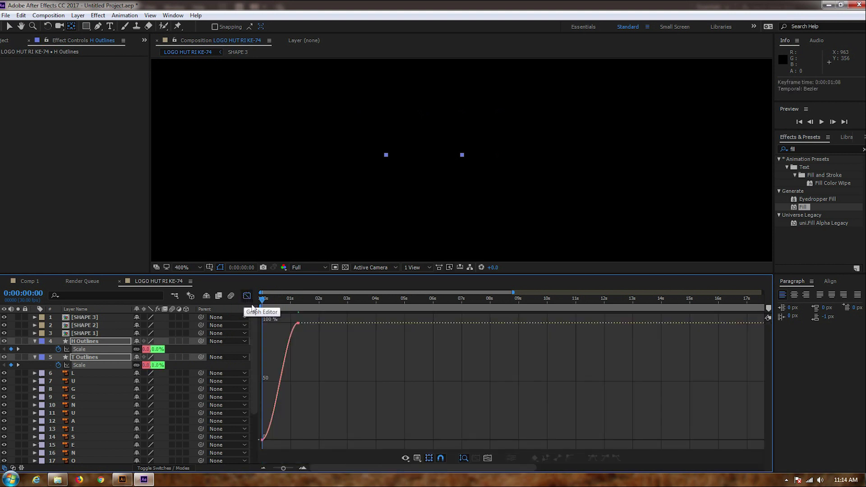
mouse_move(329, 353)
mouse_down()
mouse_move(270, 311)
mouse_move(237, 332)
mouse_up()
click(247, 298)
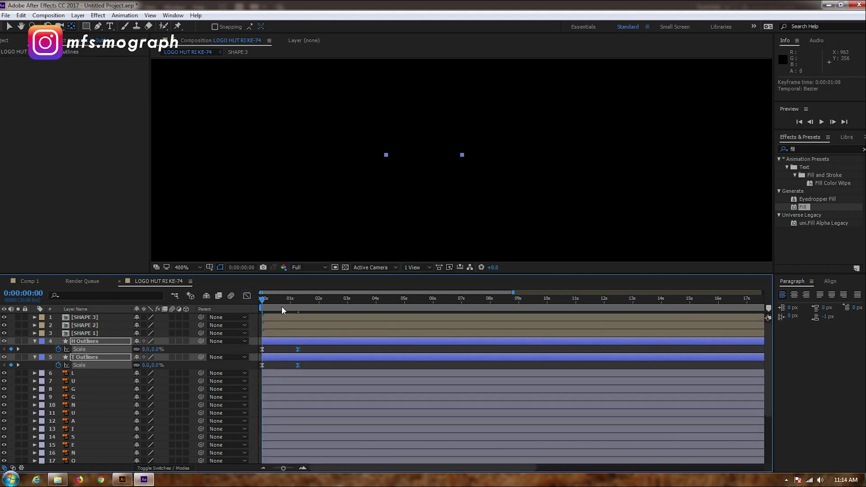
key(space)
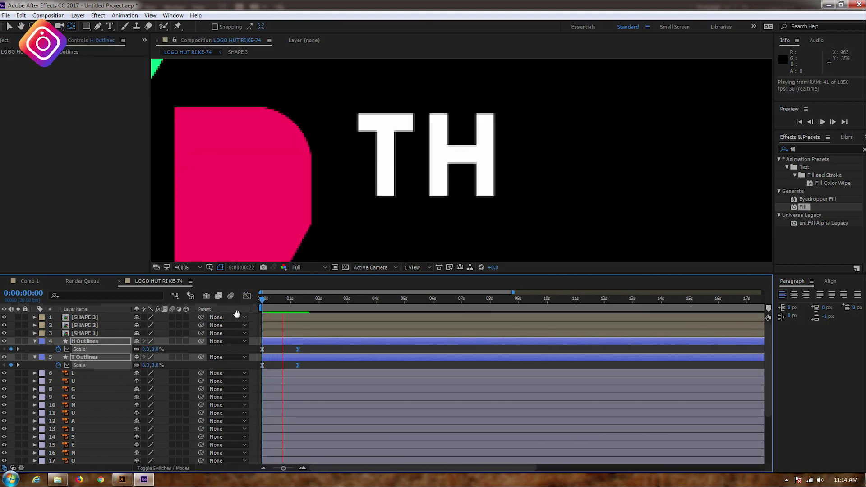
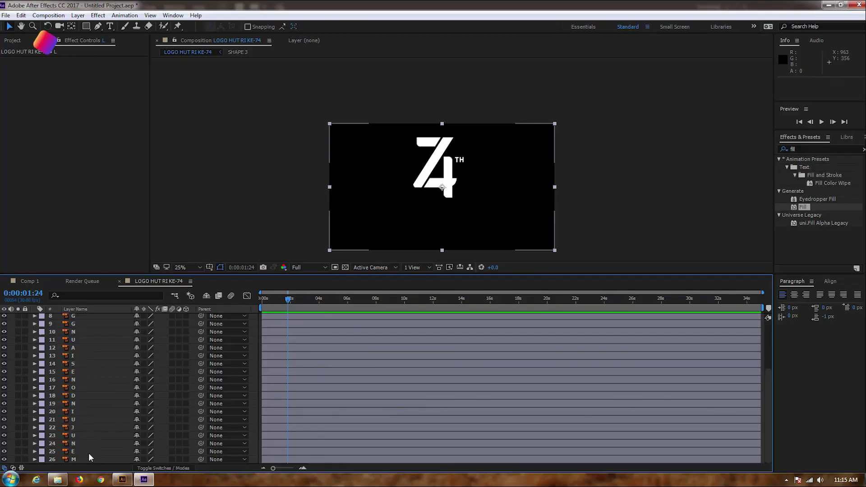
Select all the tagline letter layers, from M up to the top letter
click(89, 453)
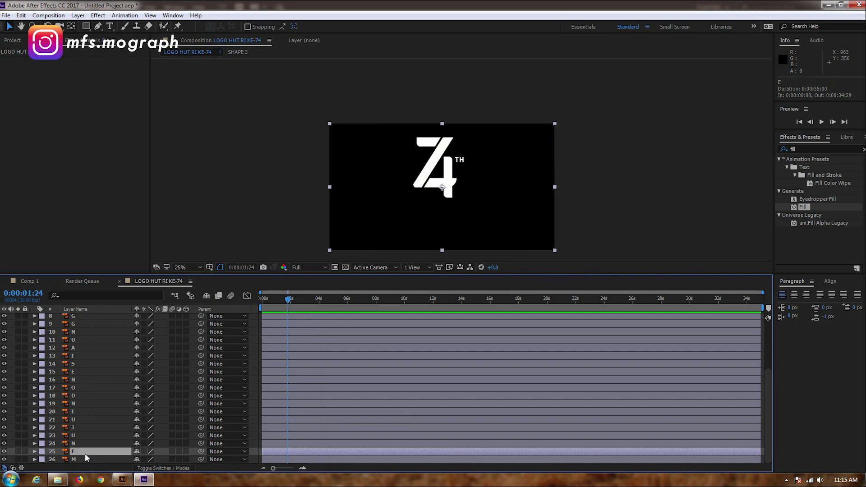
click(84, 457)
scroll(120, 369, up, 2)
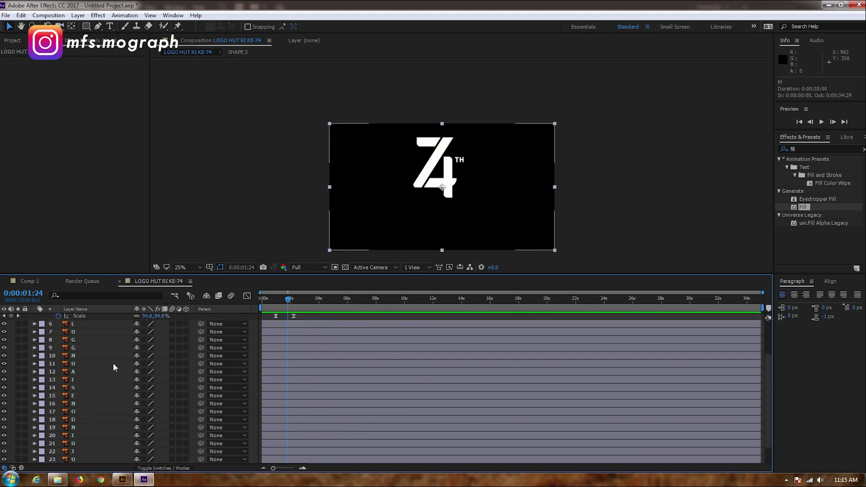
shift+click(86, 323)
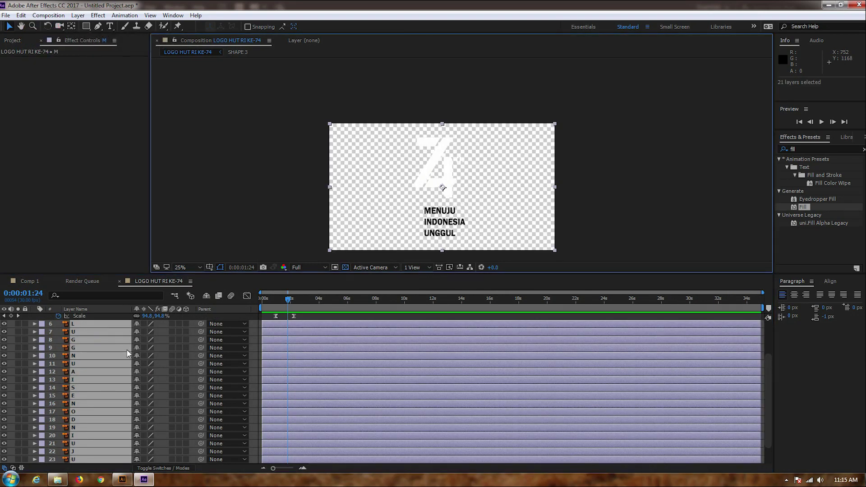
Zoom the viewer to 50% and pan to centre the logo
key(period)
key(period)
key(h)
mouse_move(528, 220)
mouse_down()
mouse_move(508, 170)
mouse_move(518, 142)
mouse_up()
key(v)
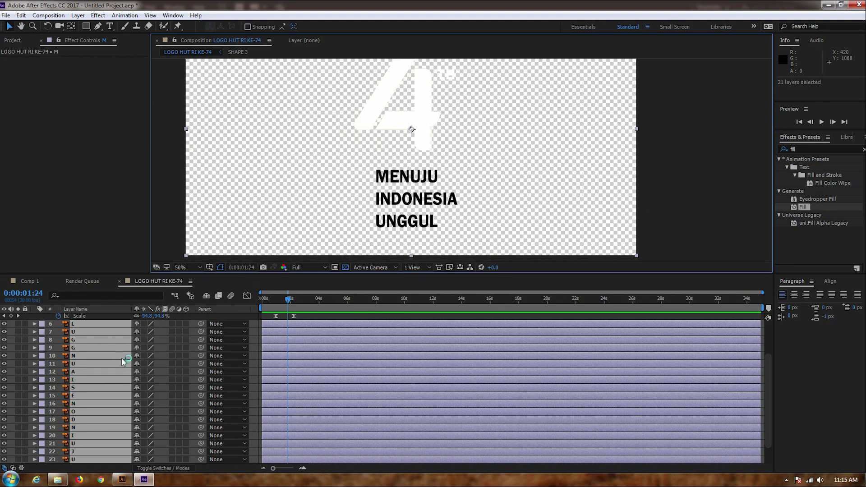
click(122, 393)
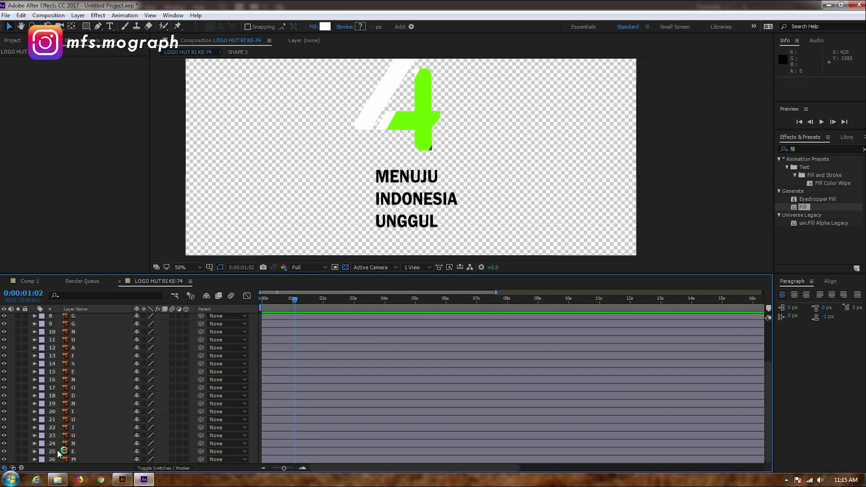
Zoom in and pan across the MENUJU, INDONESIA and UNGGUL letters, then zoom back out
click(77, 459)
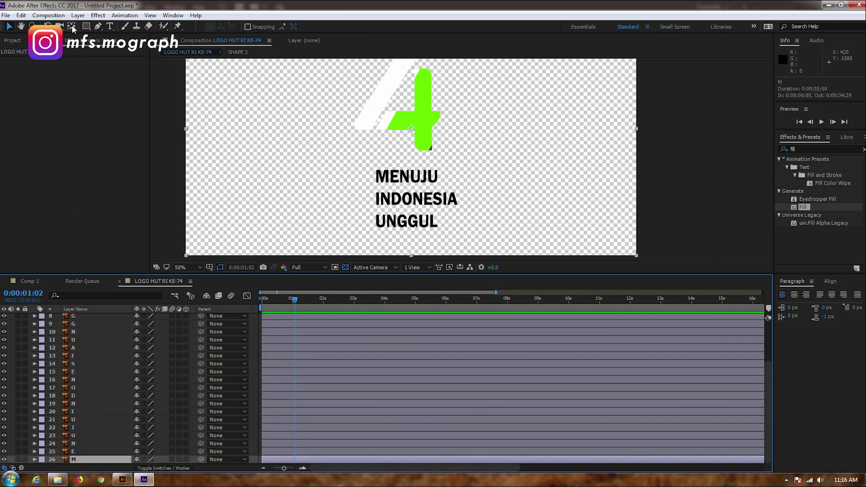
key(period)
key(period)
key(period)
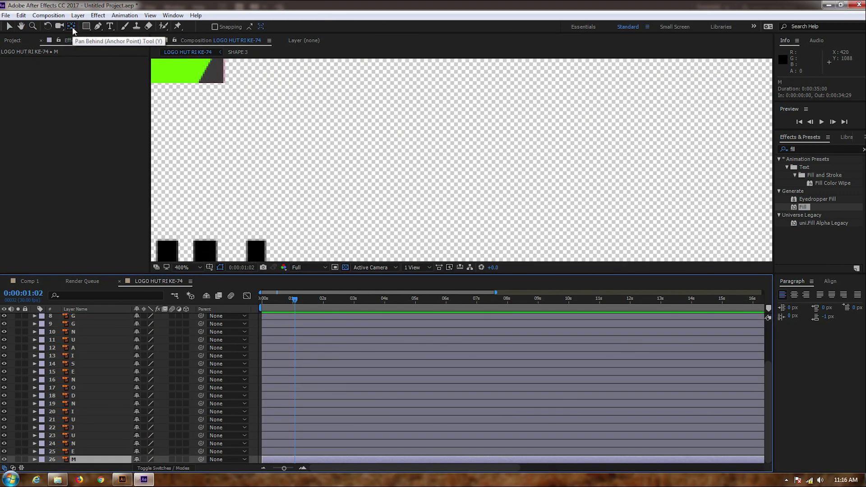
key(h)
drag(304, 161, 483, 97)
key(v)
key(comma)
key(h)
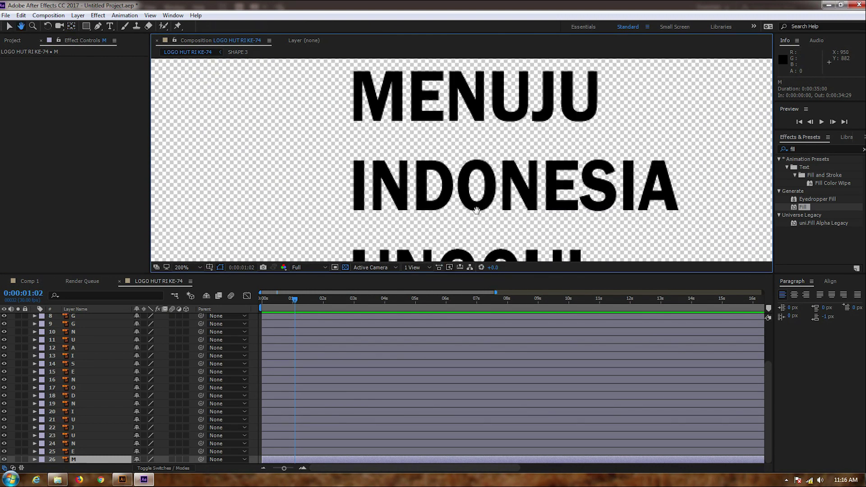
drag(488, 231, 444, 126)
key(comma)
key(comma)
key(h)
drag(518, 168, 519, 169)
key(v)
Zoom to 200% on INDONESIA, nudge one letter's anchor slightly, and return to 100%
click(447, 146)
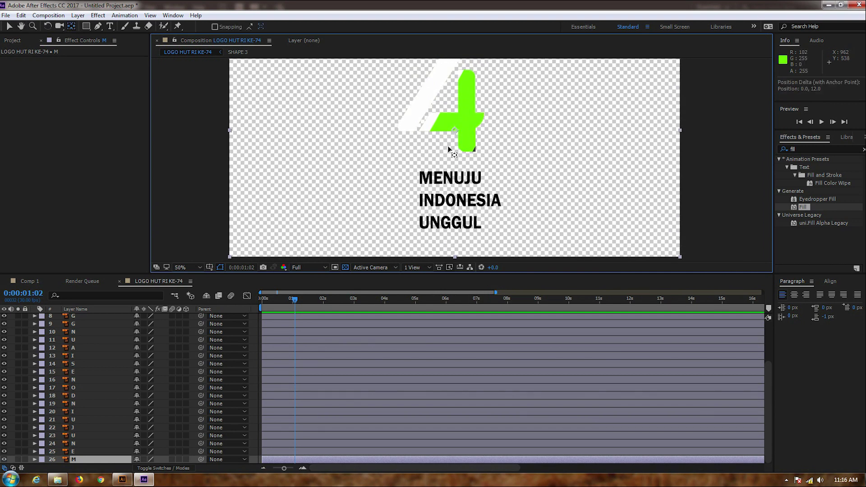
right_click(423, 185)
key(Escape)
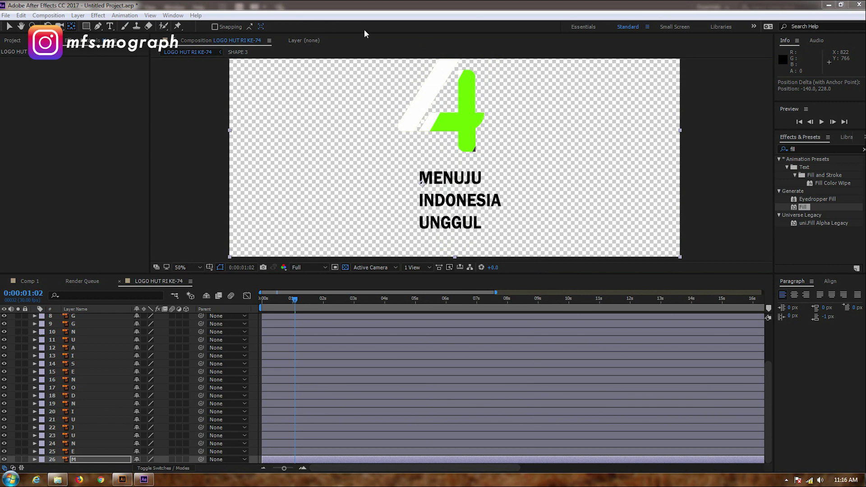
key(period)
key(period)
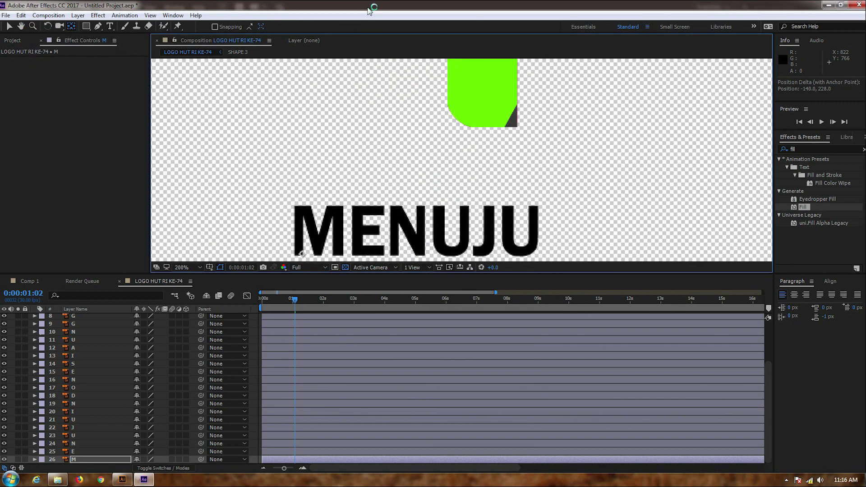
drag(366, 82, 445, 33)
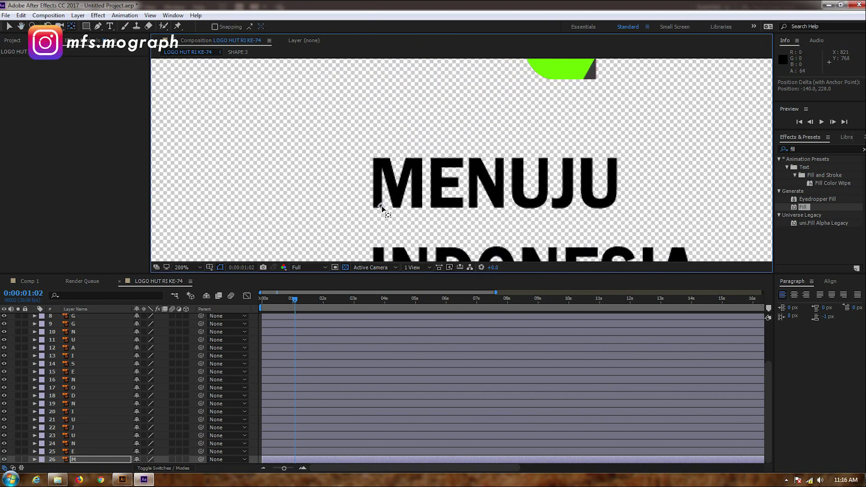
drag(373, 207, 375, 207)
key(comma)
Select each MENUJU letter in turn, then step up through the INDONESIA letter layers
click(449, 179)
click(468, 185)
click(492, 183)
click(510, 183)
click(525, 181)
key(ctrl+Up)
key(ctrl+Up)
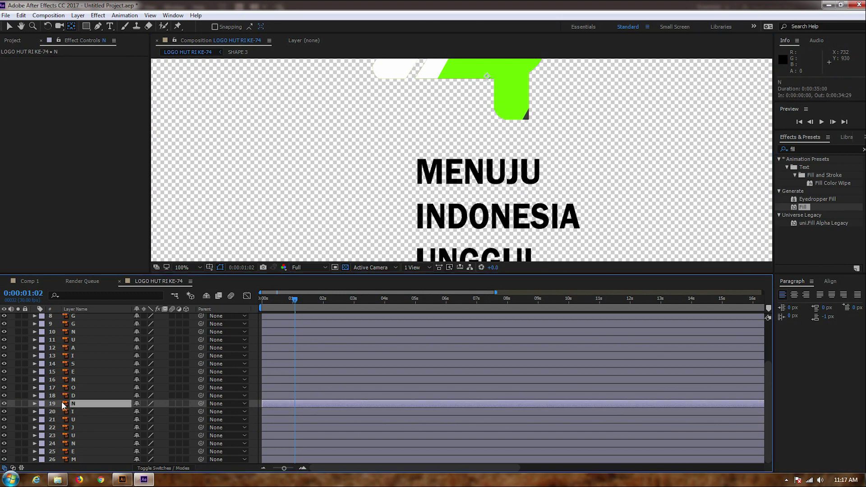
key(ctrl+Up)
click(459, 227)
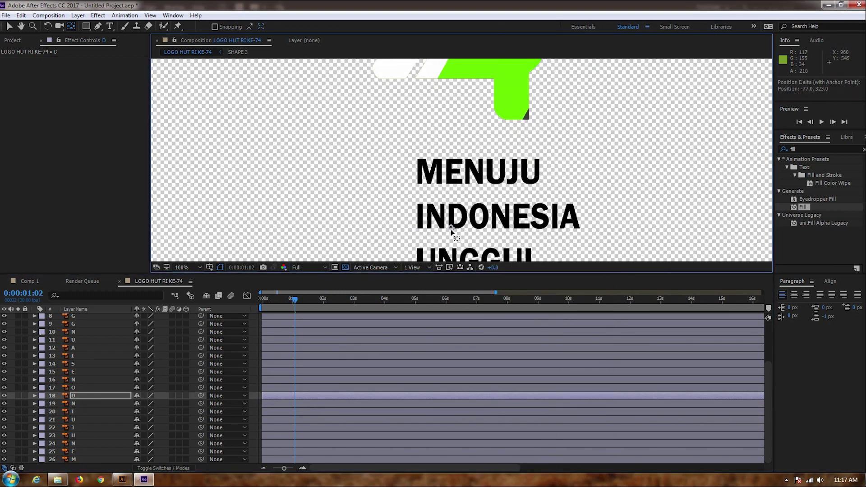
key(ctrl+Up)
right_click(469, 230)
key(Escape)
key(ctrl+Up)
key(ctrl+Up)
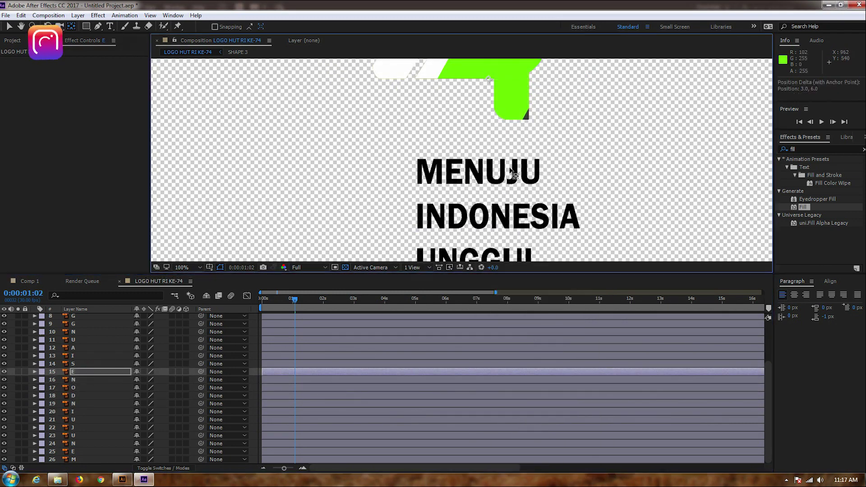
key(ctrl+Up)
key(ctrl+Up)
Check the UNGGUL letters, then select letter layers L through M and show their Scale
key(ctrl+Up)
drag(511, 183, 509, 158)
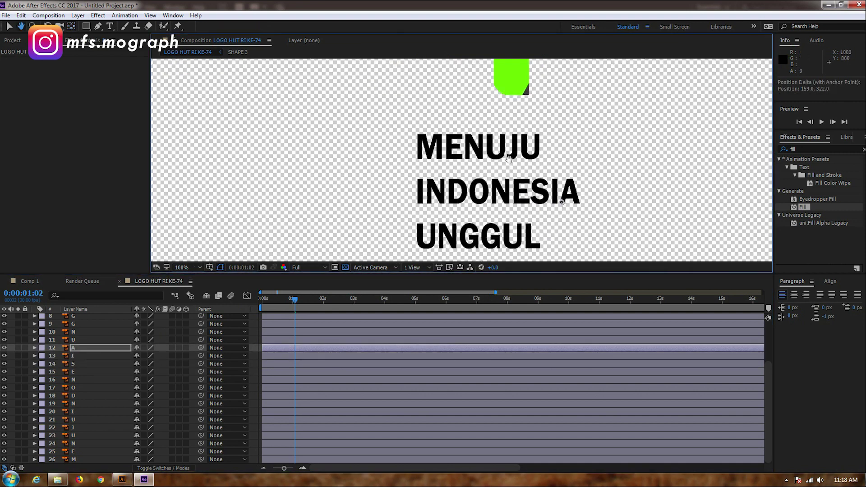
scroll(509, 158, down, 2)
key(ctrl+Up)
key(ctrl+Up)
key(ctrl+Up)
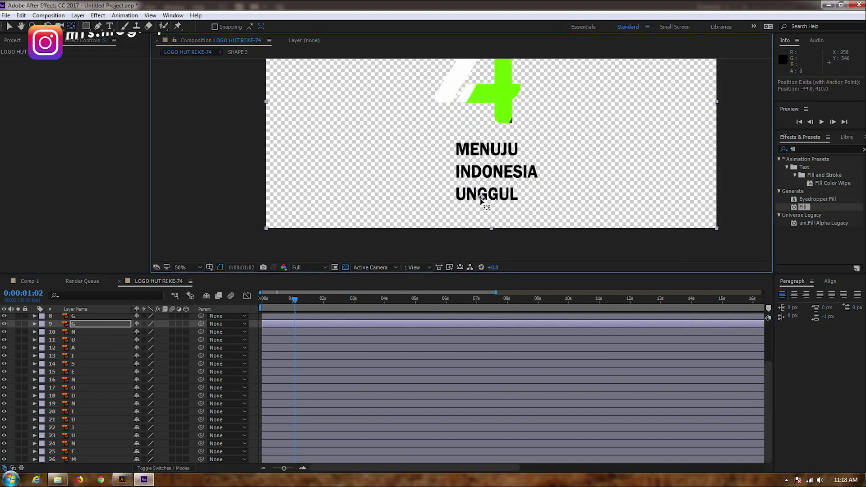
click(494, 197)
key(ctrl+Up)
key(ctrl+Up)
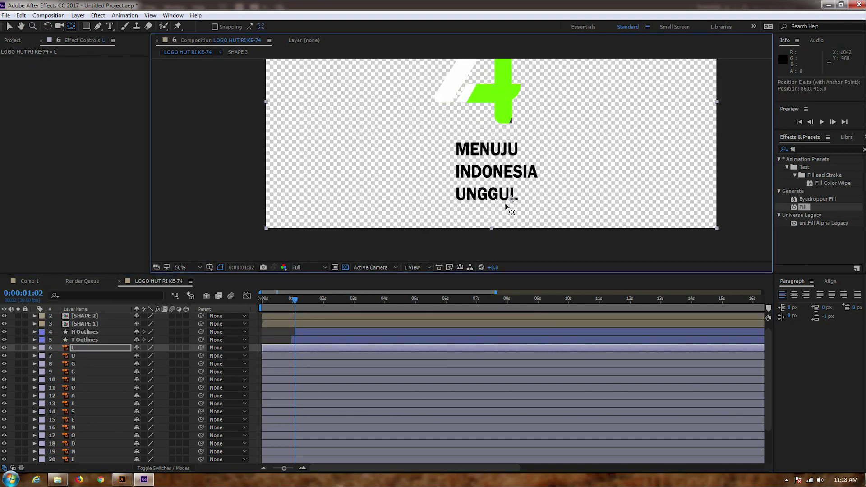
drag(564, 212, 449, 138)
key(s)
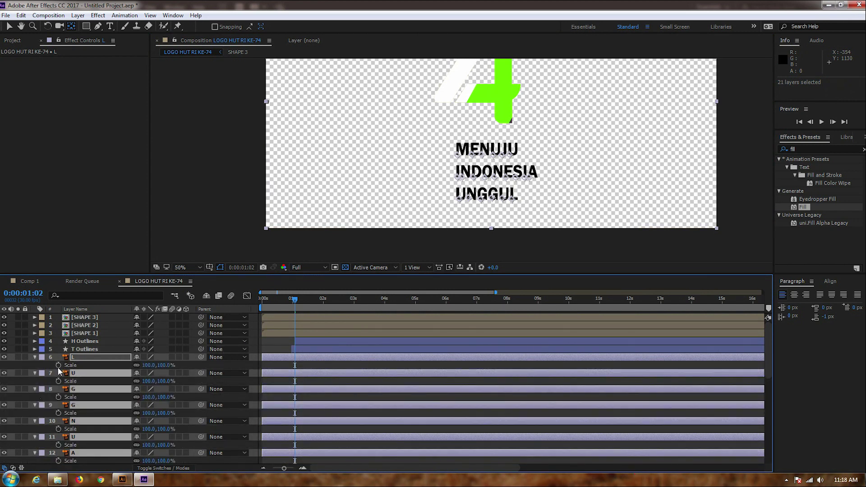
Show Position and try keyframing the L layer, then undo it and deselect
key(p)
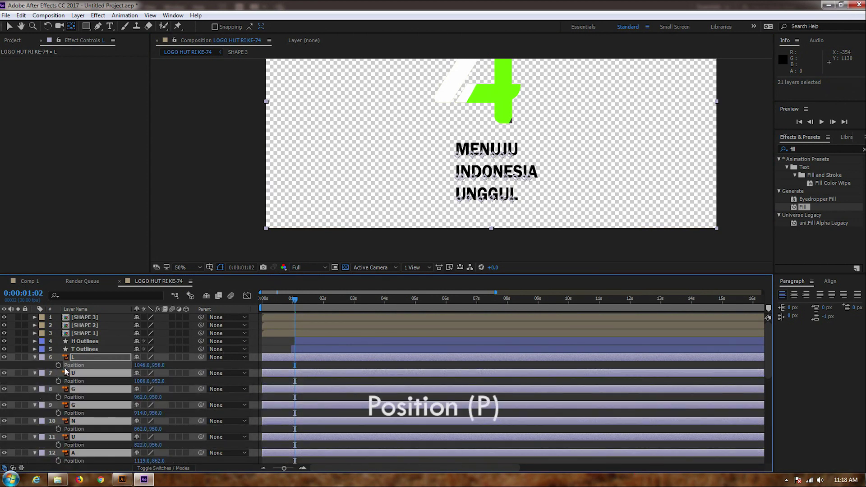
click(58, 365)
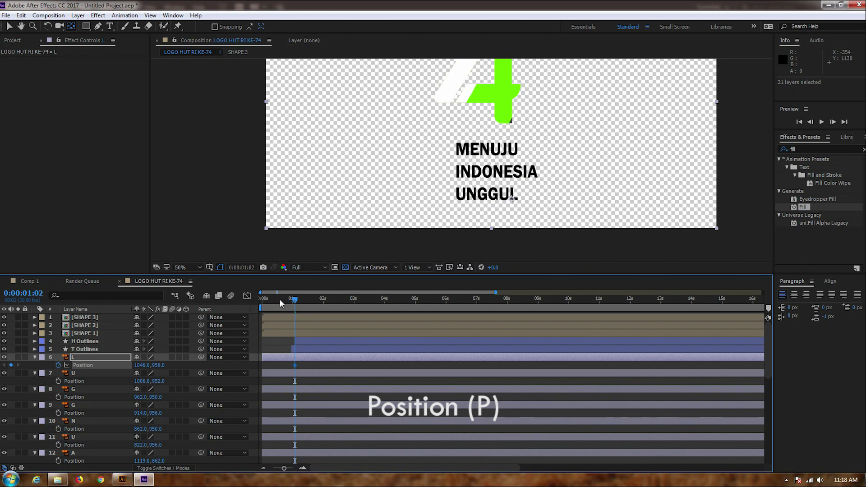
click(281, 299)
key(Home)
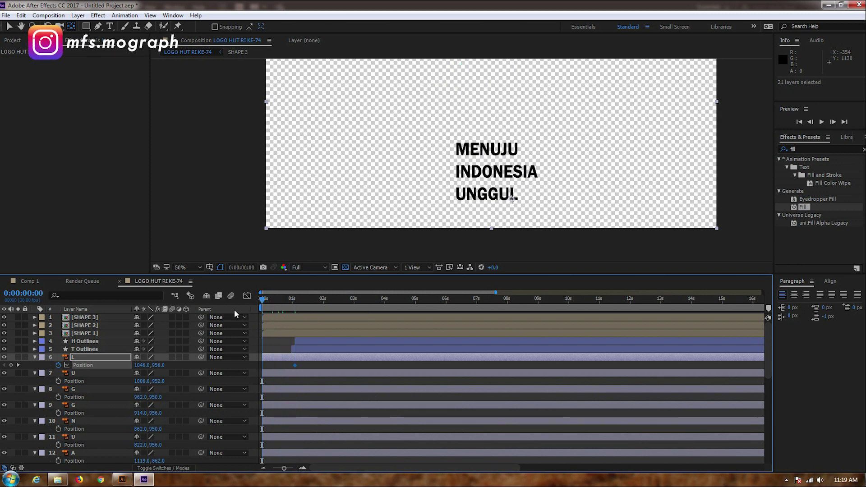
key(ctrl+a)
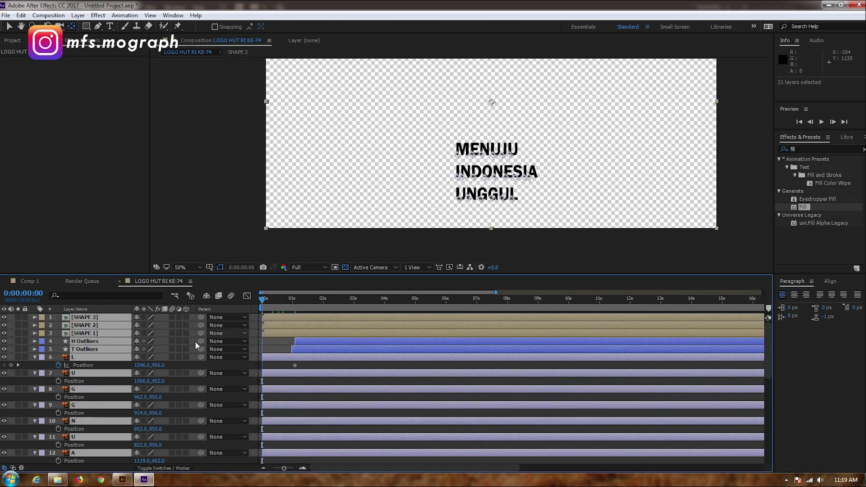
key(ctrl+z)
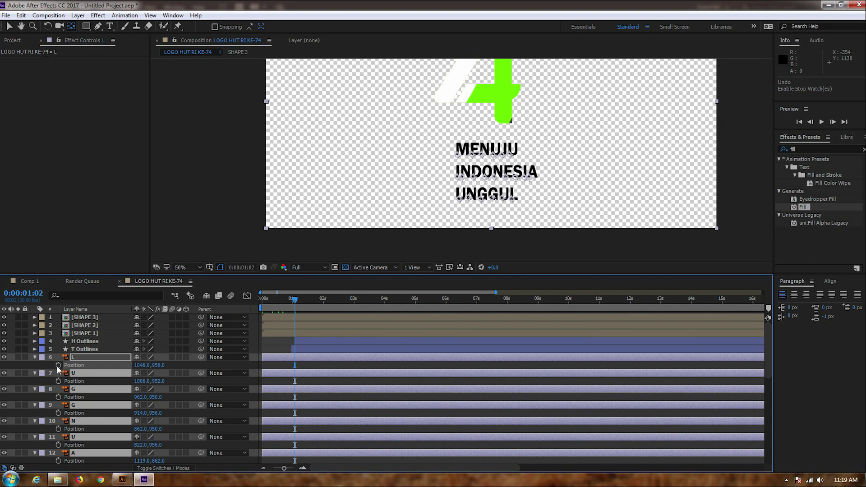
key(ctrl+shift+a)
Keyframe Position on letter layers L–M, then lower the letters' Y to about 1064 at frame 0
click(79, 357)
scroll(87, 352, down, 5)
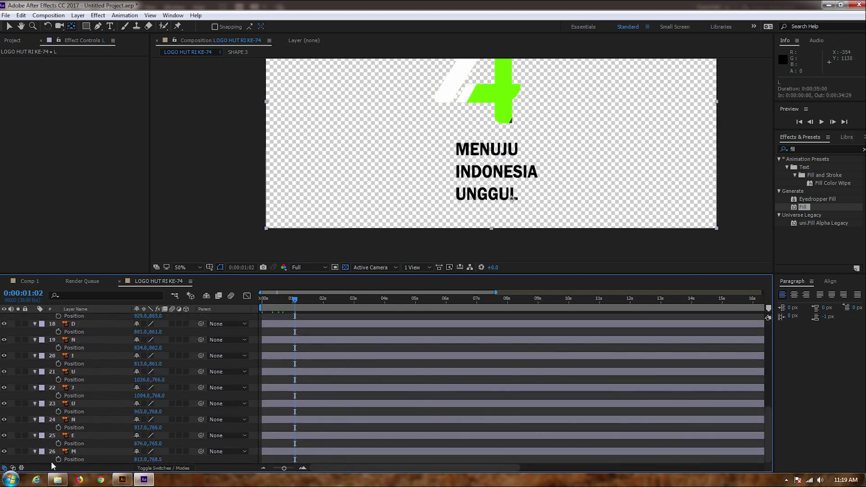
shift+click(73, 452)
scroll(63, 397, up, 4)
scroll(61, 395, up, 1)
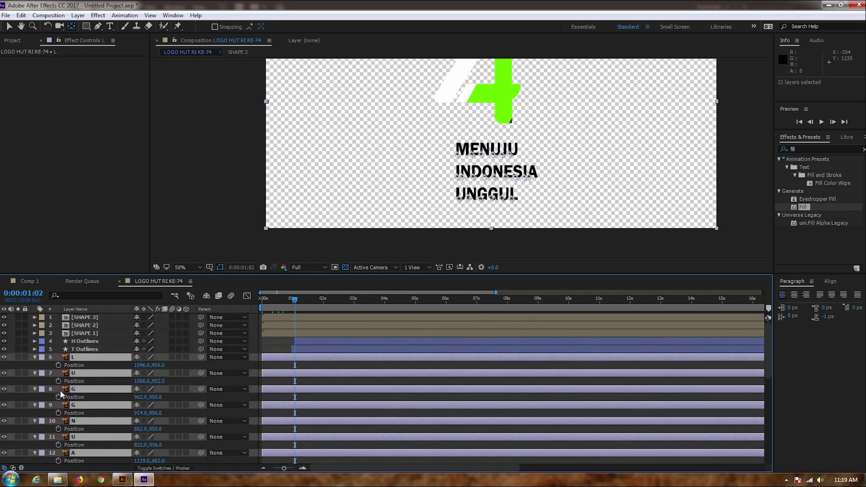
click(59, 365)
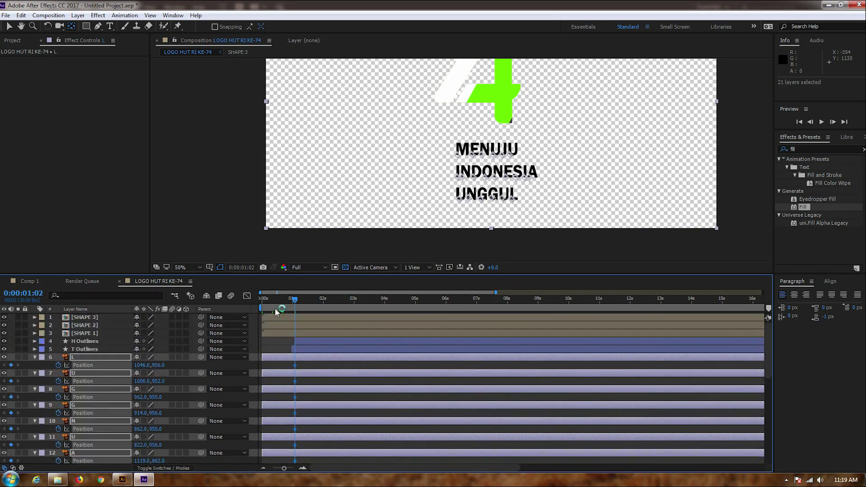
key(Home)
drag(158, 365, 226, 348)
Preview the rising letters and select their Position keyframes
key(space)
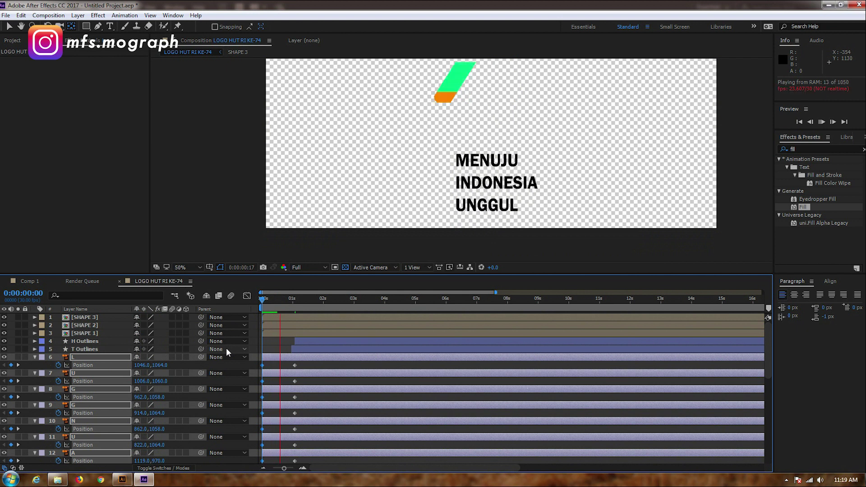
click(291, 302)
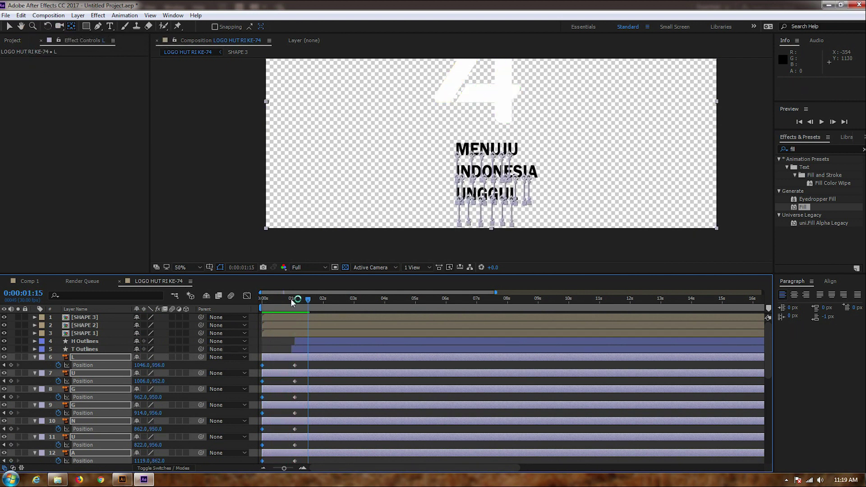
key(space)
key(space)
key(space)
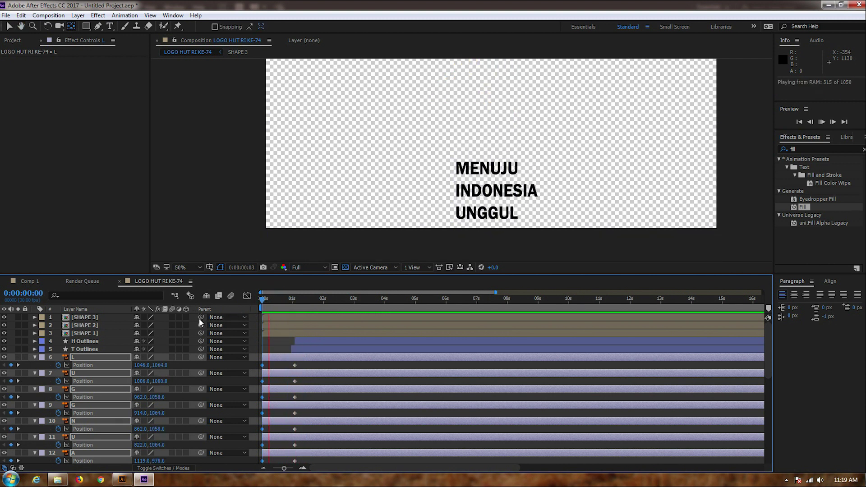
key(space)
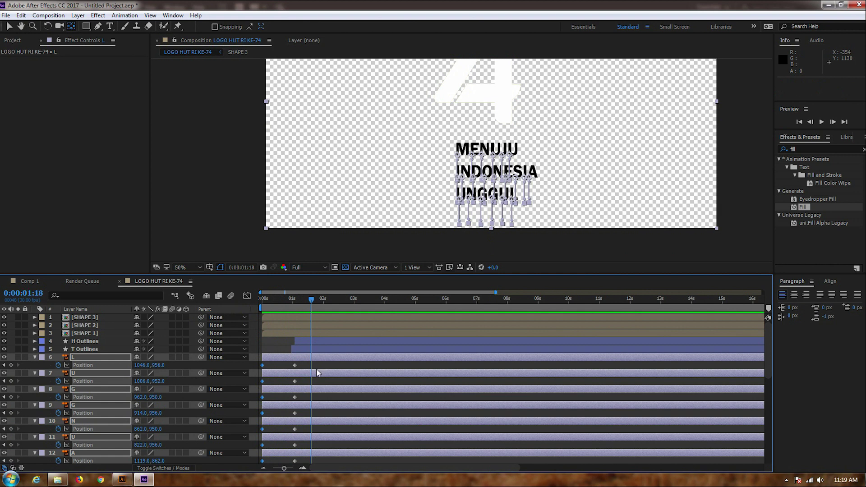
drag(315, 365, 259, 383)
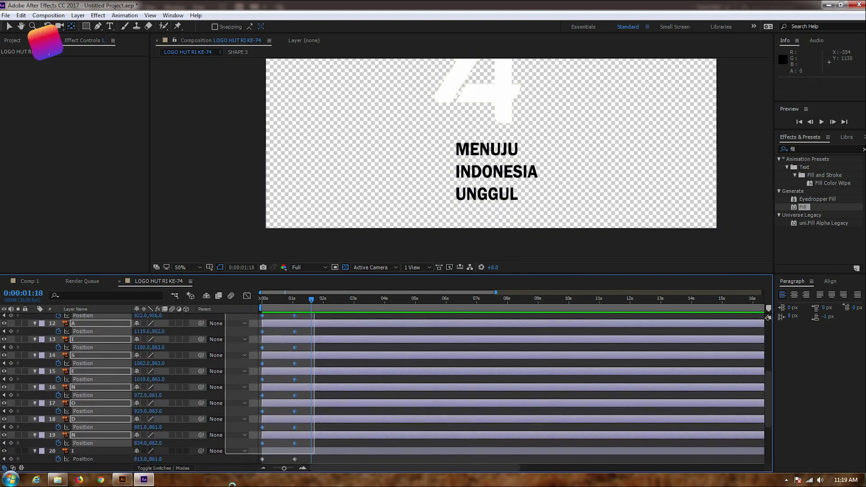
drag(315, 463, 315, 463)
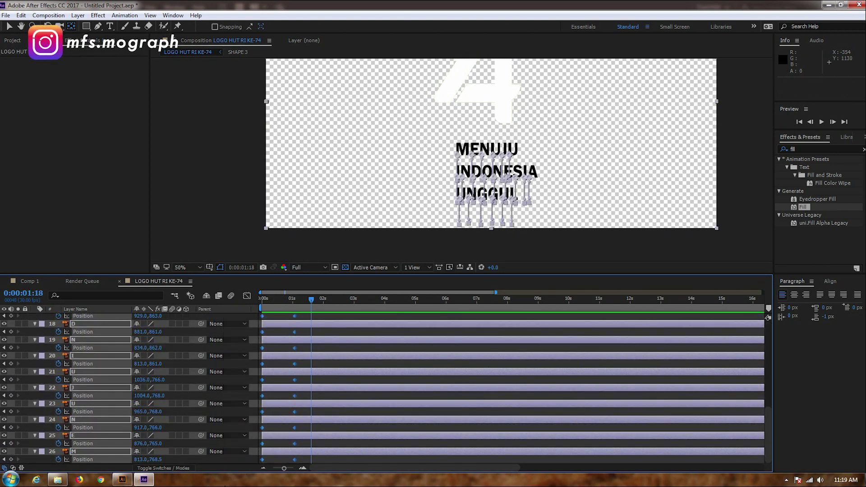
Apply Easy Ease Out to the letters' Position keyframes and check the Graph Editor curves
right_click(295, 460)
mouse_move(343, 453)
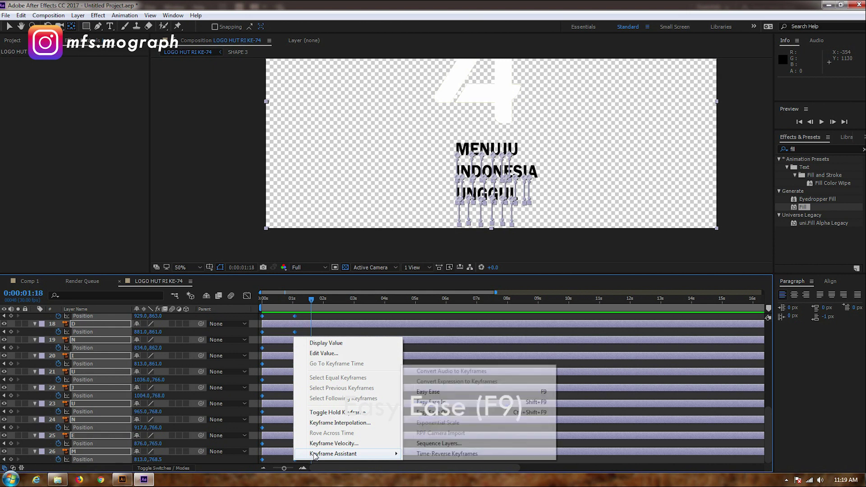
click(421, 412)
key(shift+F3)
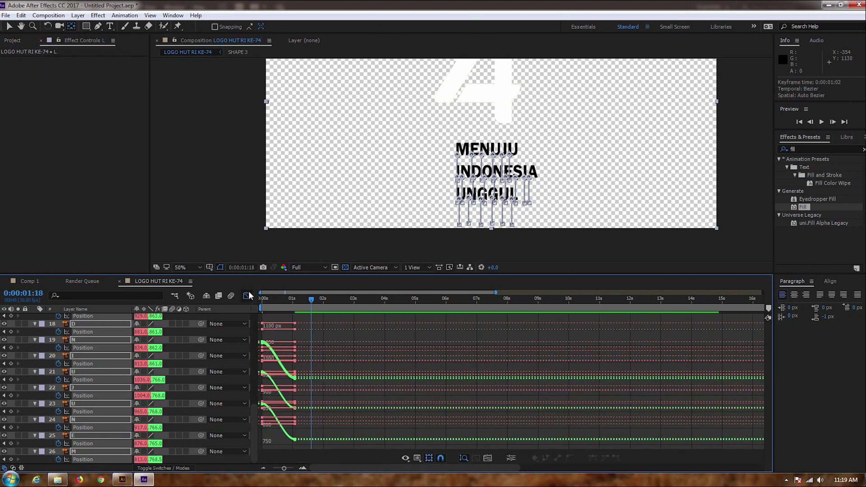
click(247, 295)
key(Home)
key(space)
key(space)
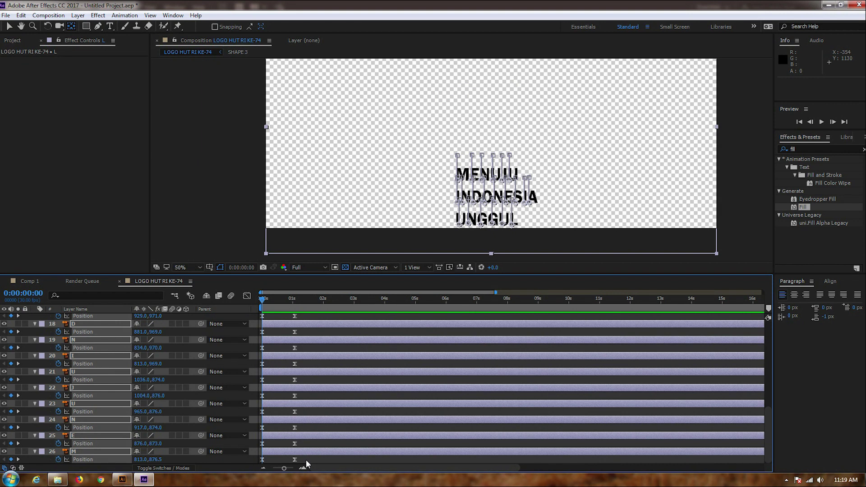
Shift the letters' 1-second Position keyframes earlier to about 0.7 seconds and preview
drag(306, 460, 288, 304)
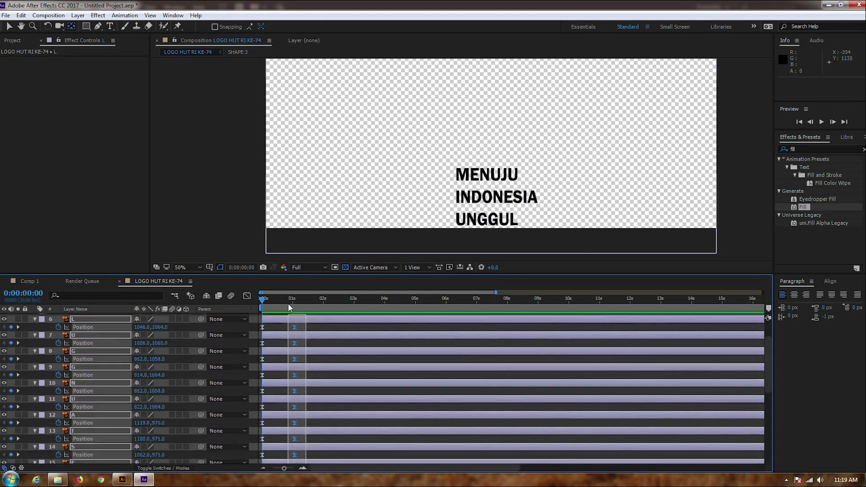
mouse_move(290, 307)
mouse_down()
mouse_move(293, 366)
mouse_move(284, 367)
mouse_up()
key(space)
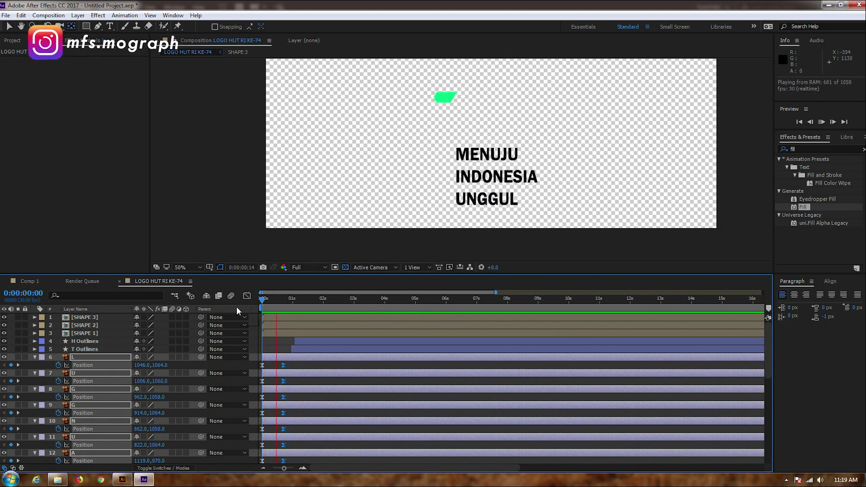
key(space)
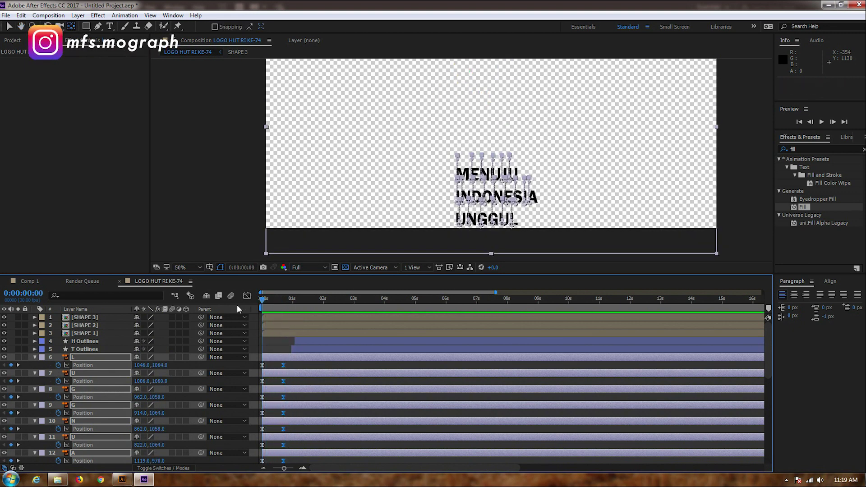
key(shift+r)
Keyframe the letters' Rotation at 0° around 0:00:00:26 and 35° at the start
drag(284, 299, 292, 302)
click(58, 373)
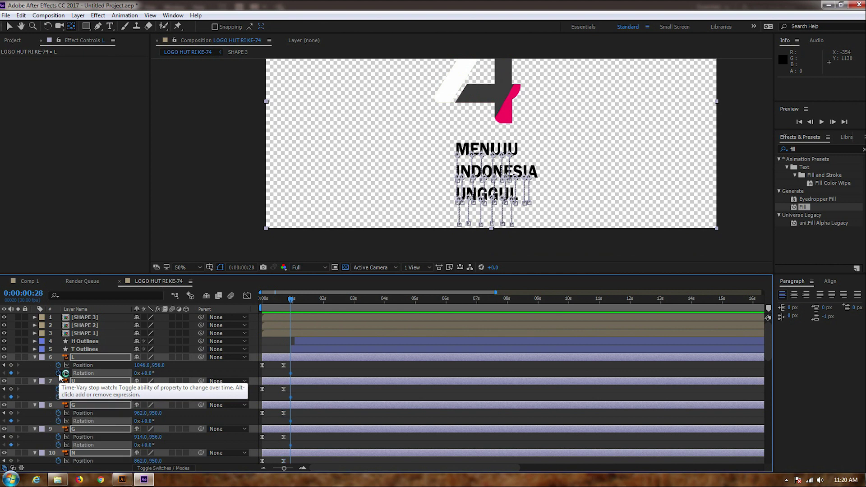
key(Home)
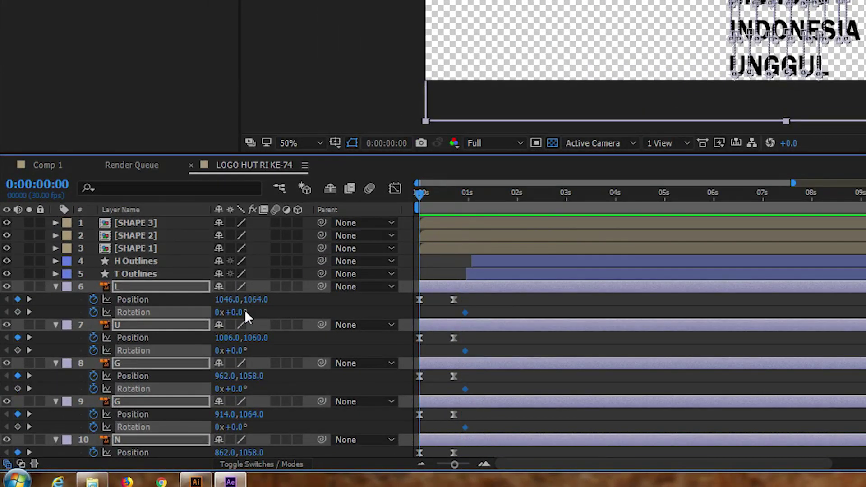
drag(235, 313, 255, 311)
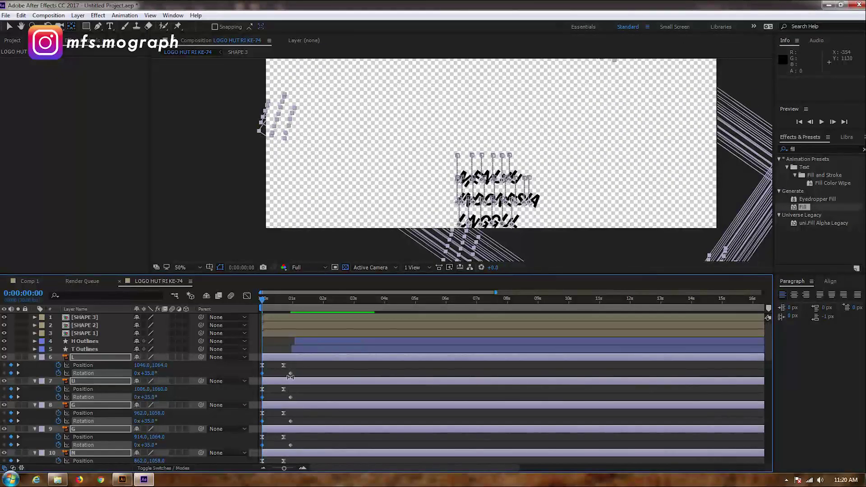
key(r)
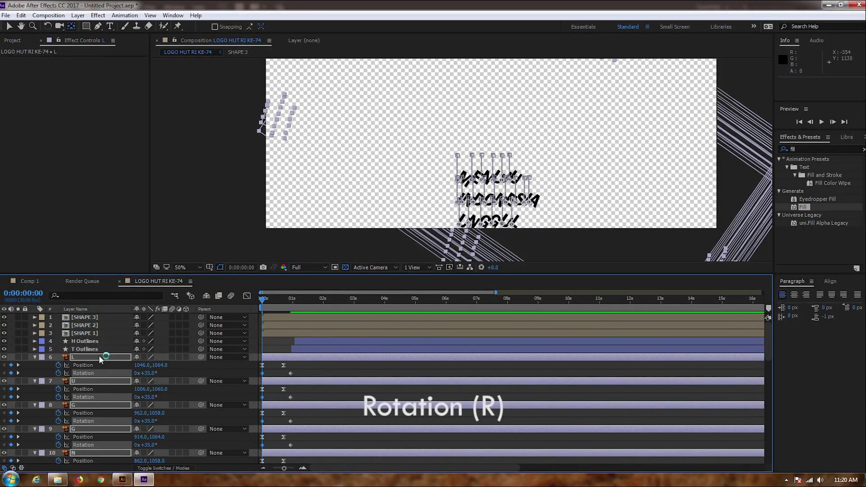
Apply Easy Ease to the rotation keyframes, check the speed curve, and preview
mouse_move(306, 366)
mouse_down()
mouse_move(231, 464)
mouse_move(285, 473)
mouse_up()
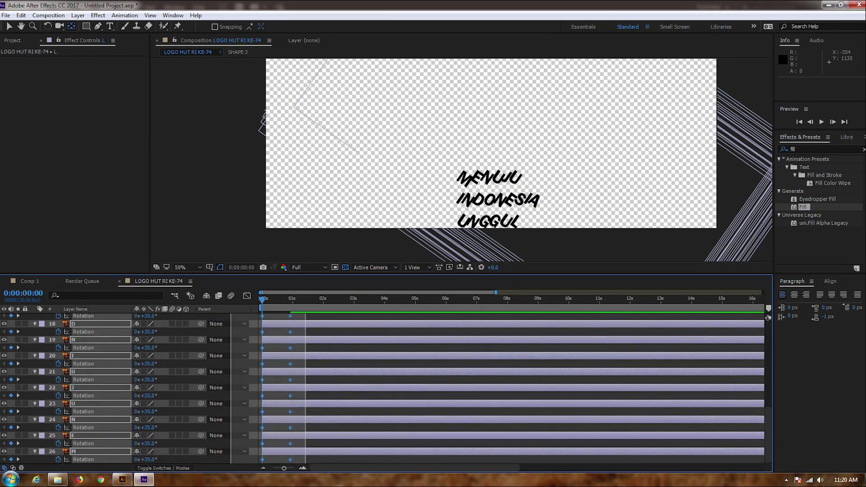
key(F9)
right_click(290, 458)
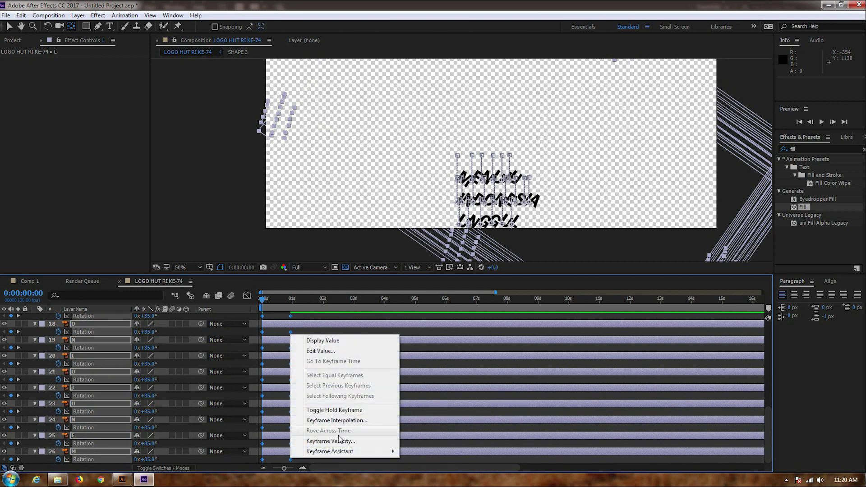
mouse_move(343, 452)
click(443, 391)
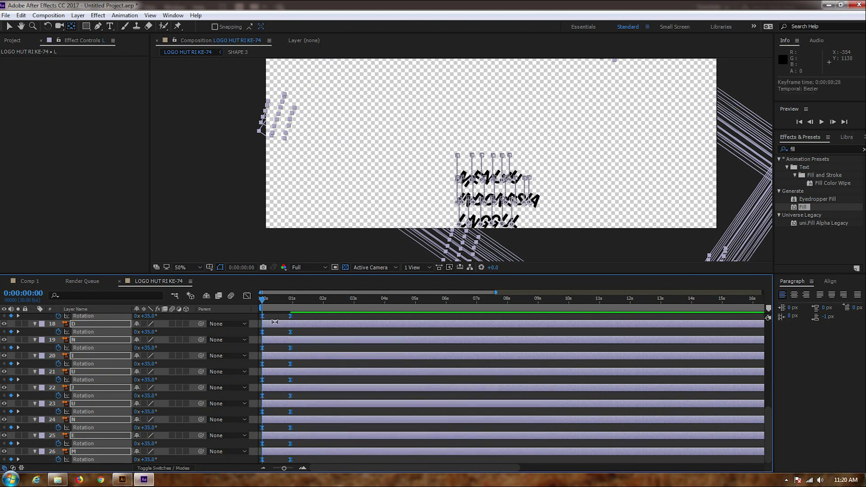
click(247, 295)
drag(309, 427, 251, 436)
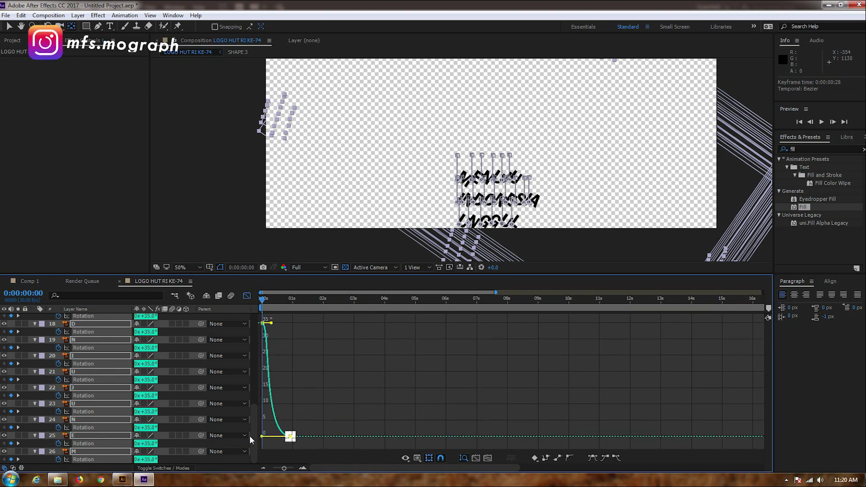
click(247, 295)
key(space)
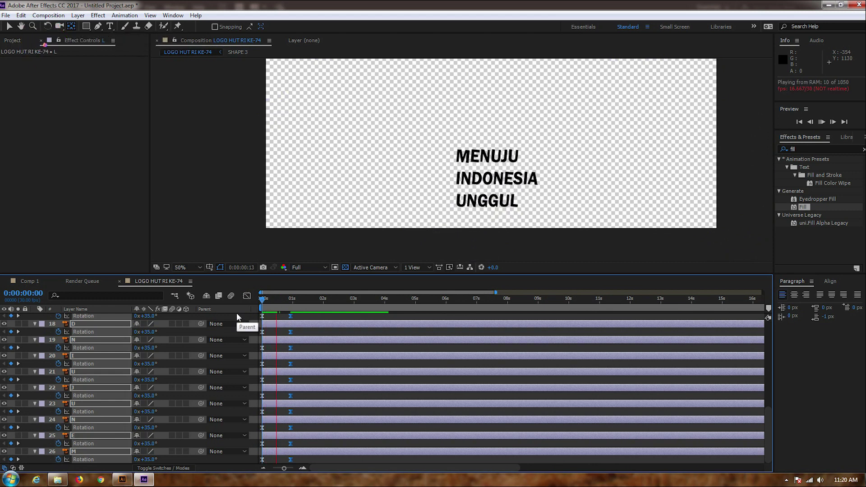
Drag the end rotation keyframes later to about 0:00:01:04 and preview the result
click(288, 307)
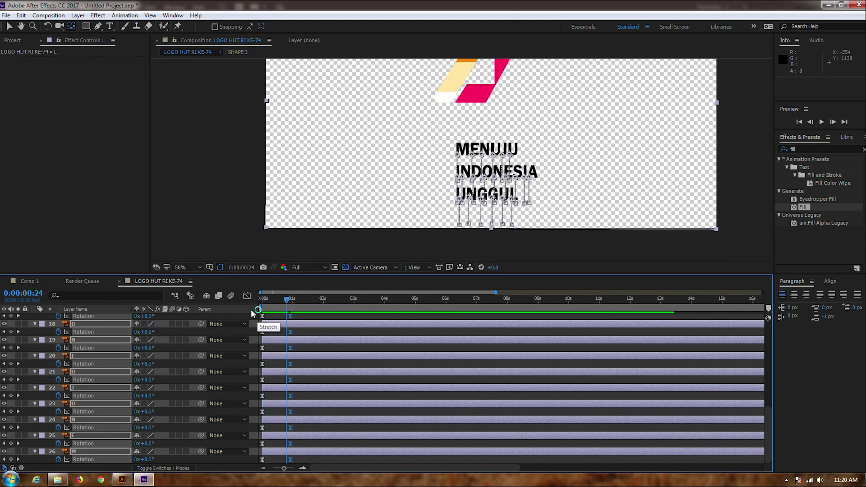
key(shift+p)
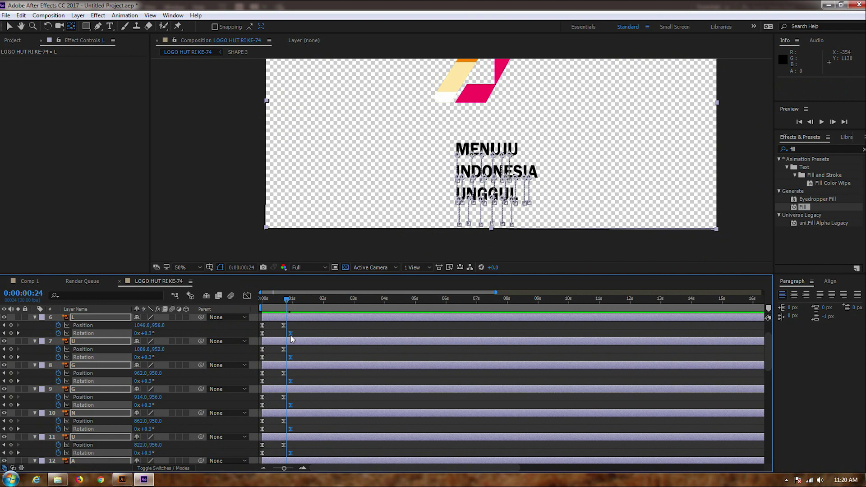
drag(291, 357, 296, 357)
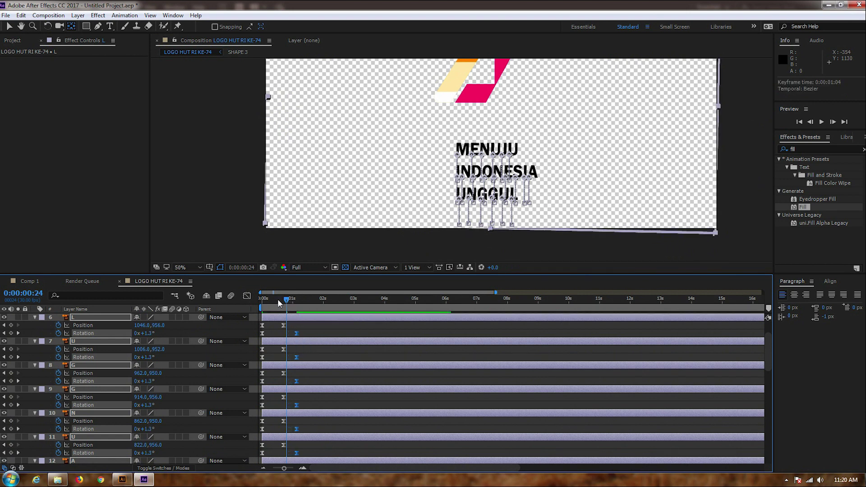
drag(277, 299, 227, 304)
key(space)
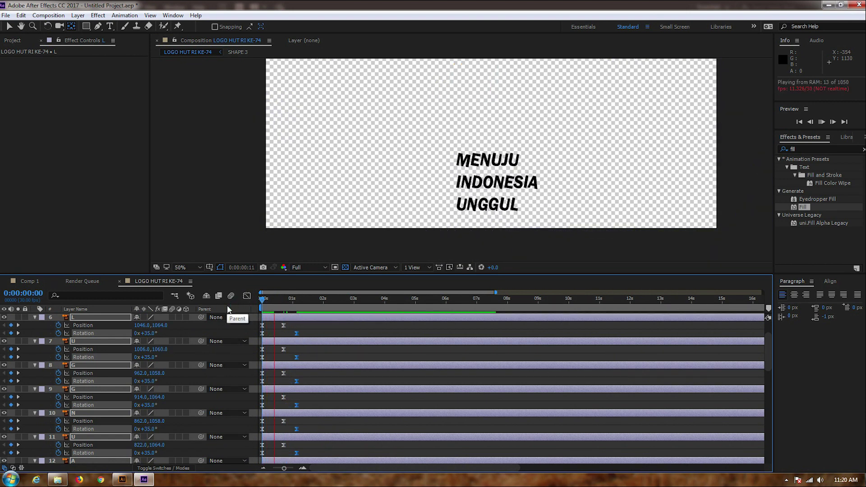
key(space)
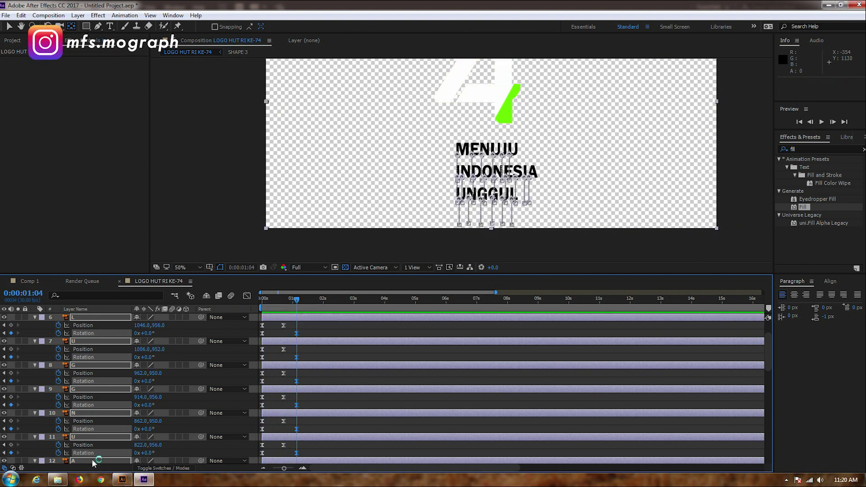
Review all layers' animated properties, then collapse them and deselect everything
click(34, 423)
scroll(53, 420, down, 10)
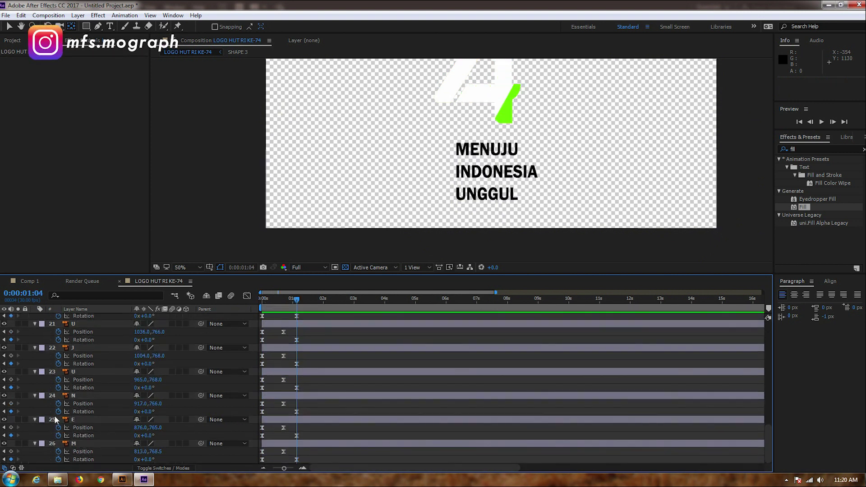
click(83, 443)
key(ctrl+a)
key(u)
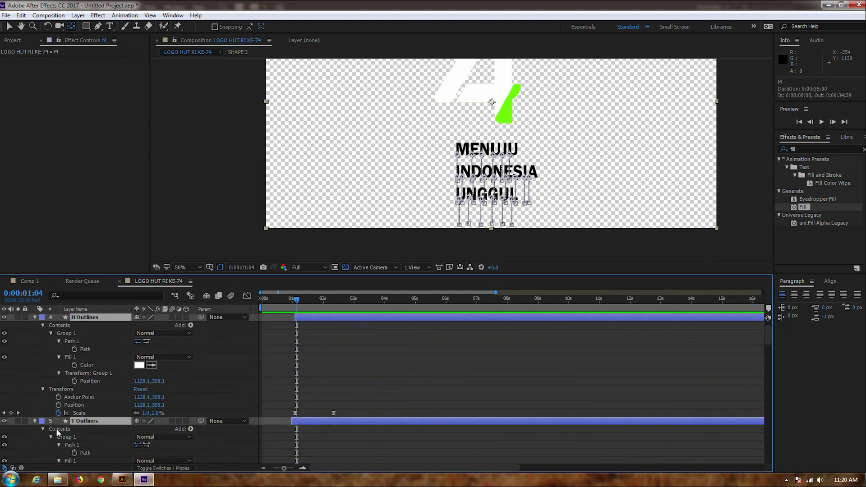
key(u)
key(ctrl+shift+a)
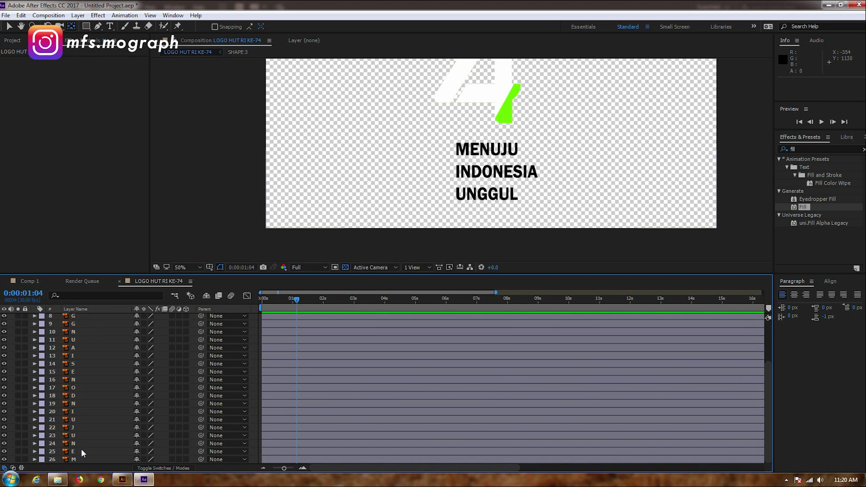
Pre-compose the six MENUJU letter layers into a pre-comp named MENUJU
click(82, 459)
shift+click(83, 421)
right_click(84, 422)
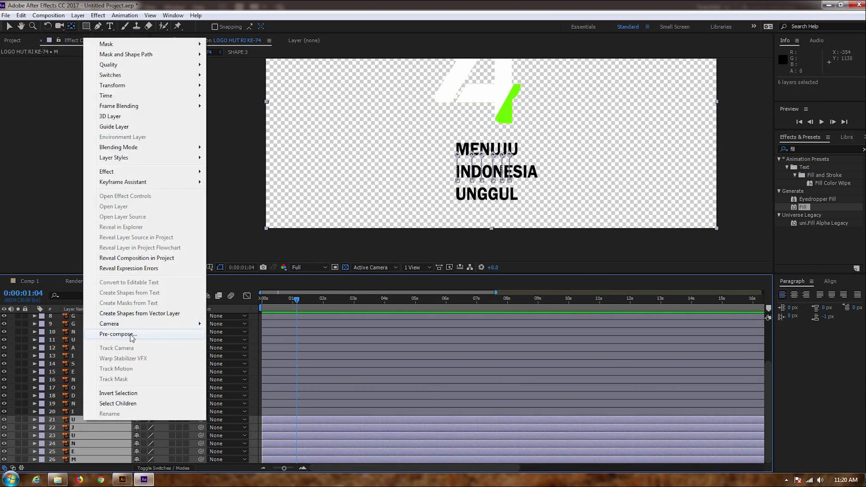
click(130, 334)
text(U)
key(Return)
click(74, 453)
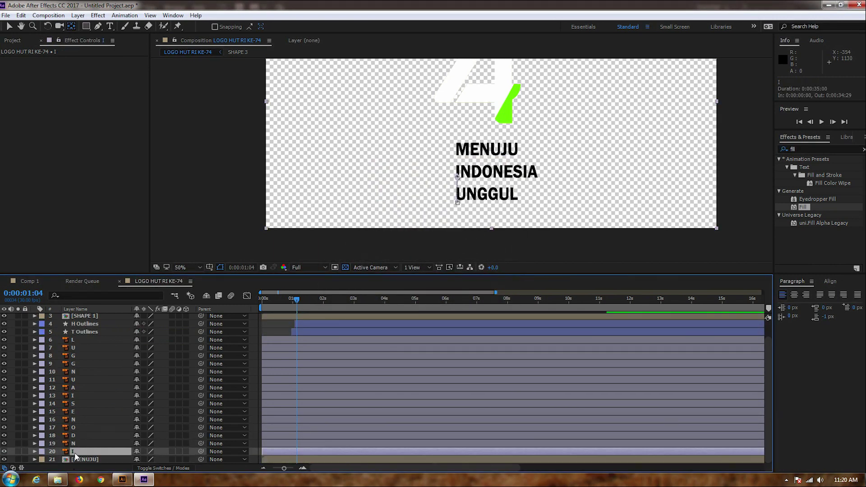
right_click(75, 404)
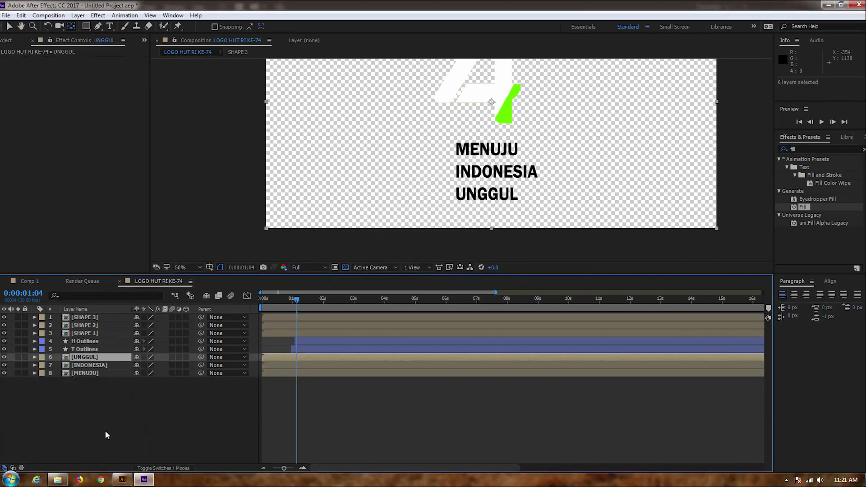
click(103, 403)
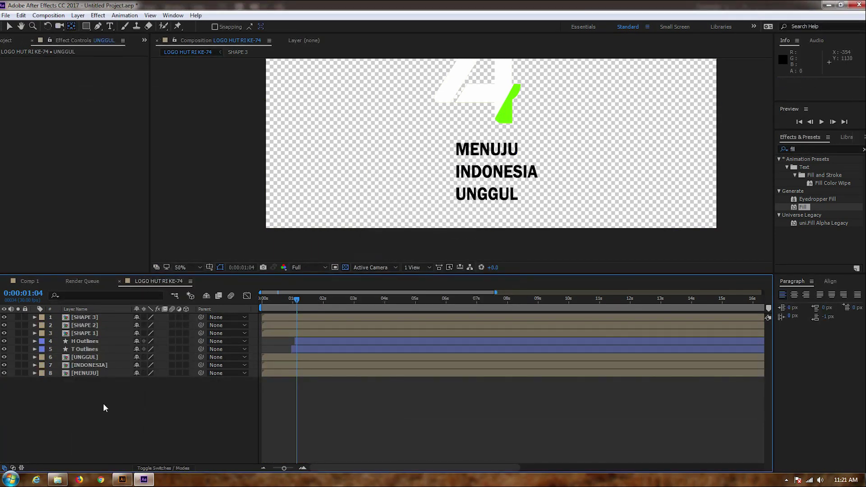
Draw a white, no-stroke rectangle covering the word MENUJU
click(86, 25)
click(270, 27)
click(379, 207)
click(419, 256)
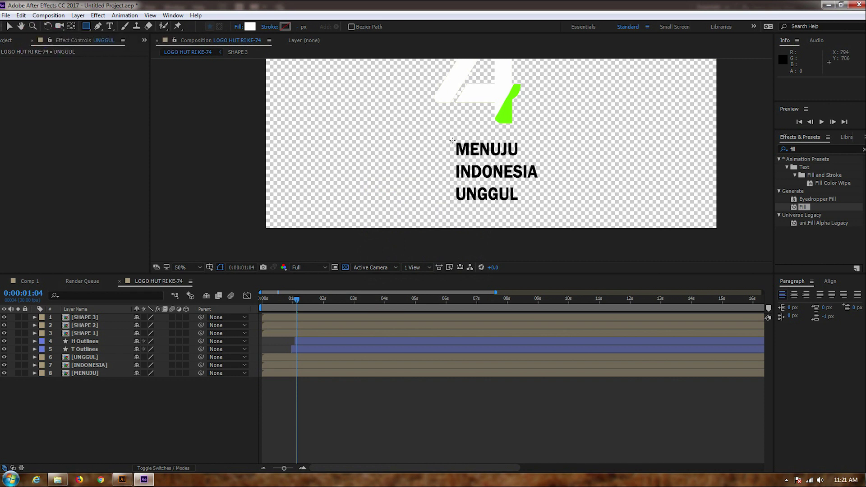
drag(453, 140, 523, 157)
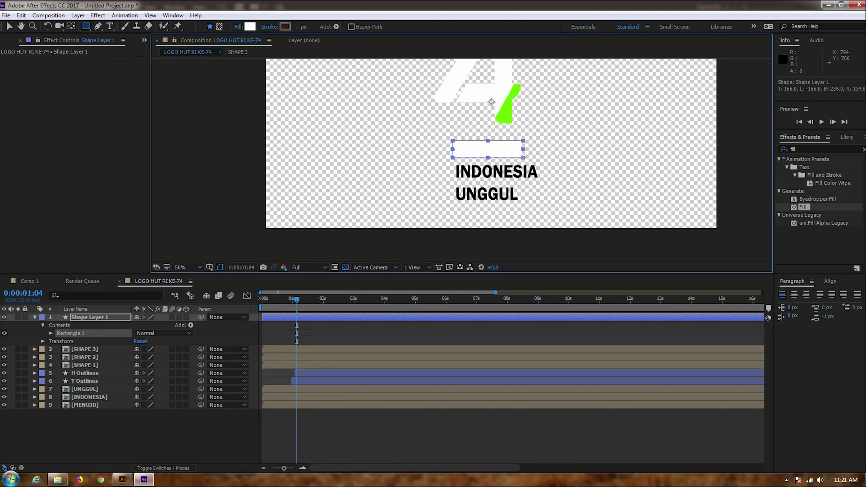
drag(523, 158, 524, 157)
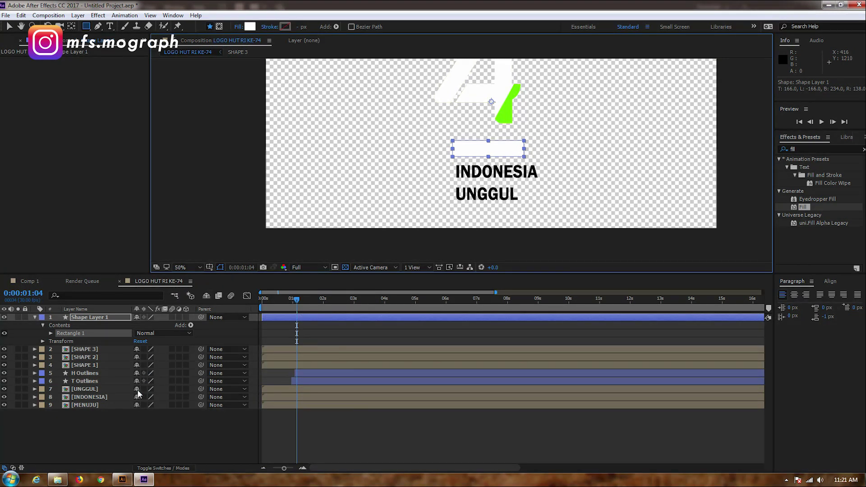
click(168, 435)
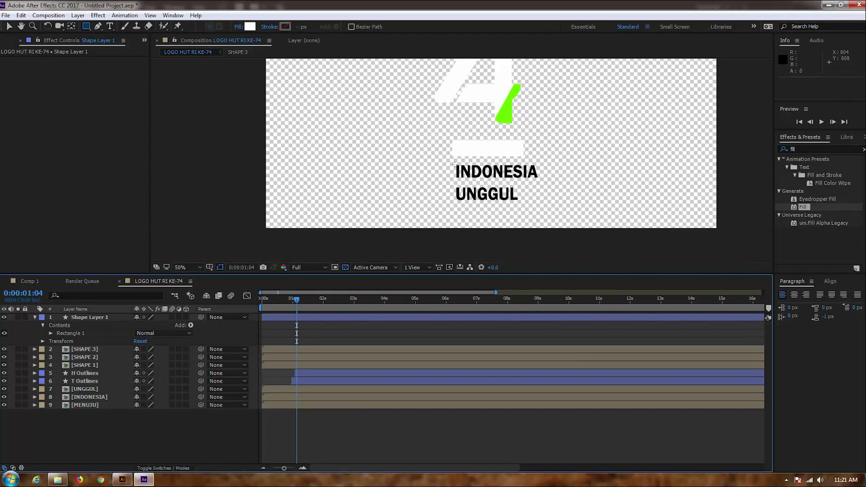
Draw matching rectangles over INDONESIA and UNGGUL, then collapse the shape layers
drag(455, 161, 544, 180)
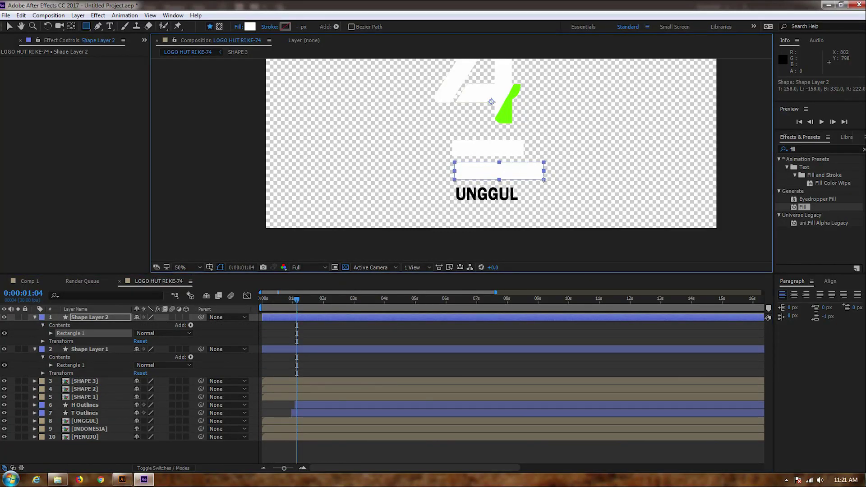
drag(543, 179, 543, 180)
click(86, 452)
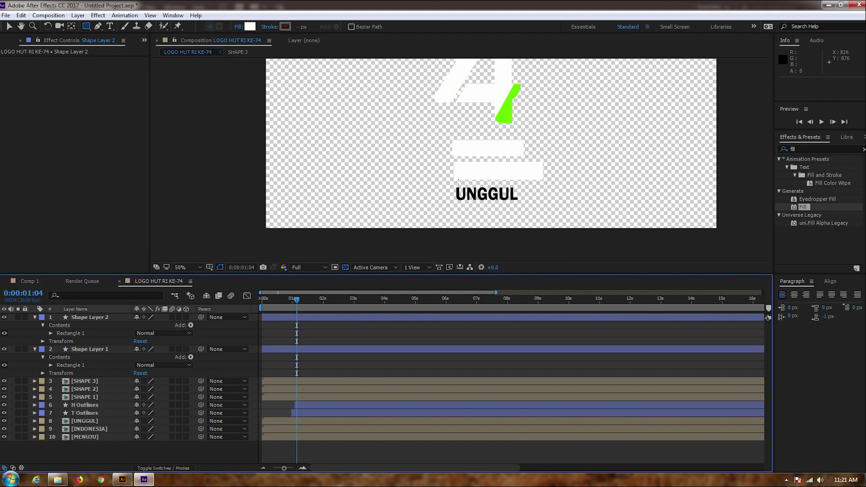
drag(455, 185, 528, 204)
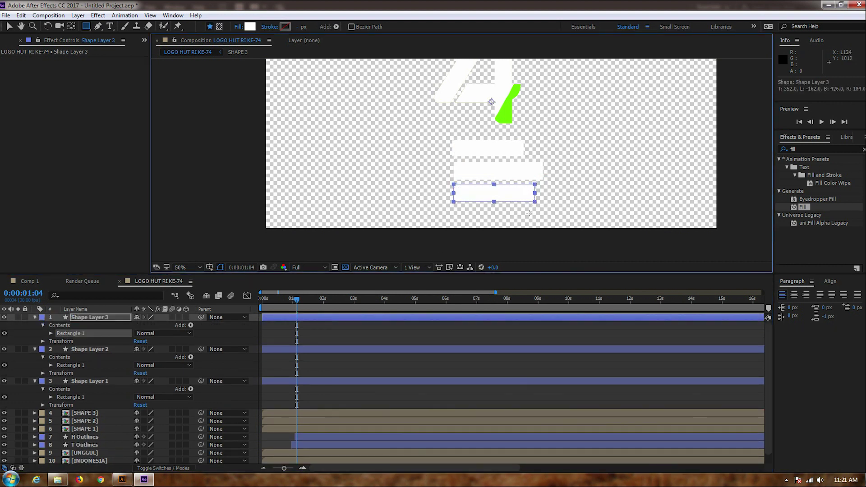
click(34, 317)
click(35, 325)
click(33, 336)
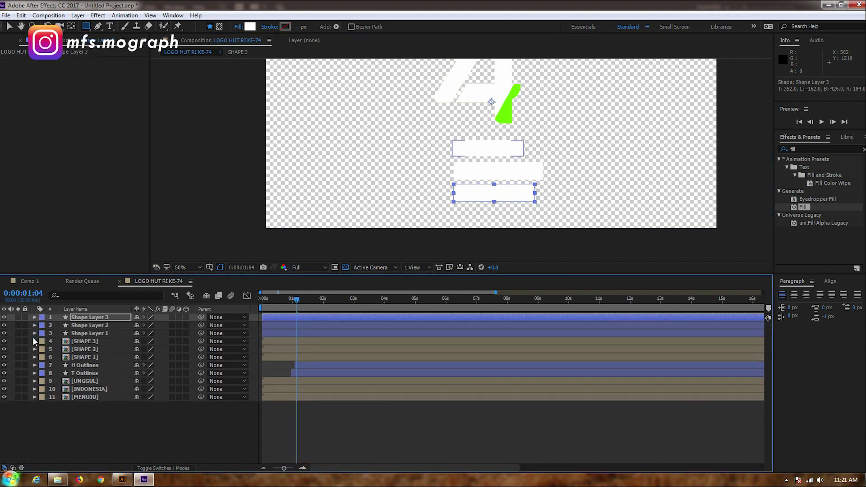
Move Shape Layers 1, 2 and 3 directly above MENUJU, INDONESIA and UNGGUL respectively
click(83, 420)
drag(93, 333, 90, 395)
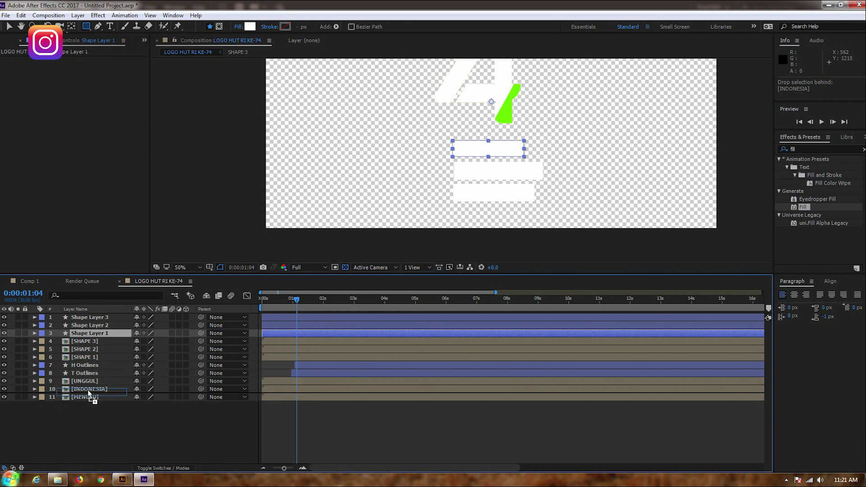
drag(98, 326, 93, 375)
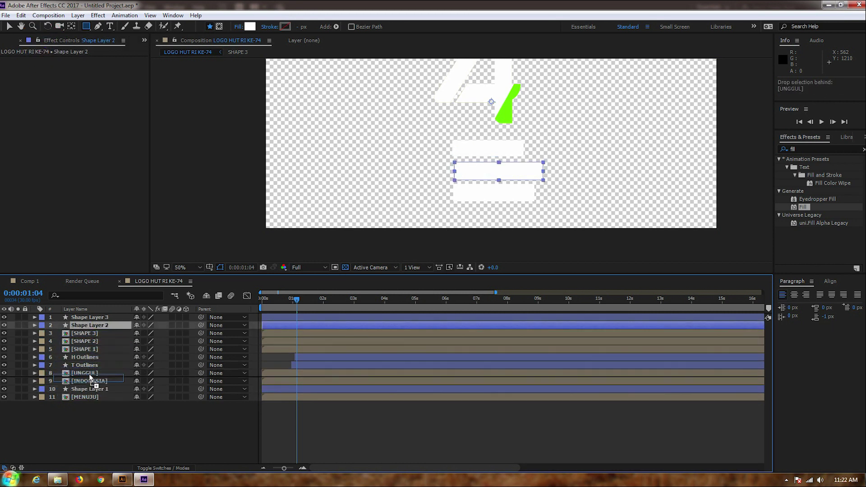
drag(97, 318, 88, 361)
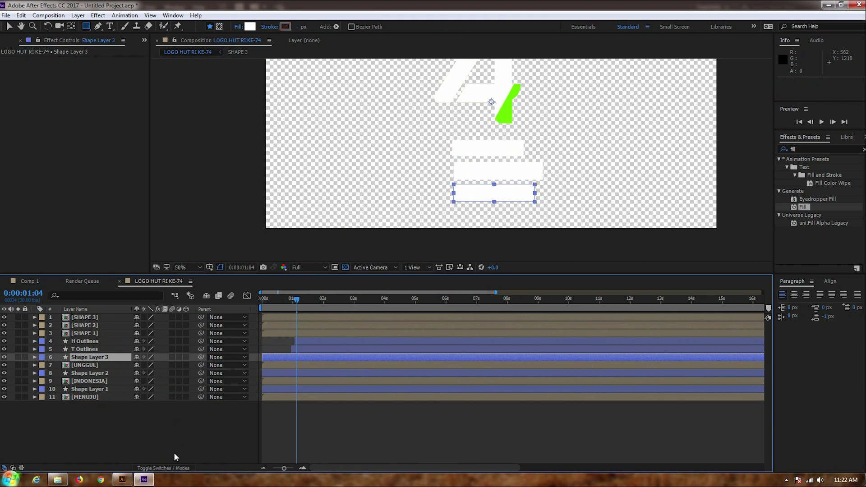
click(147, 404)
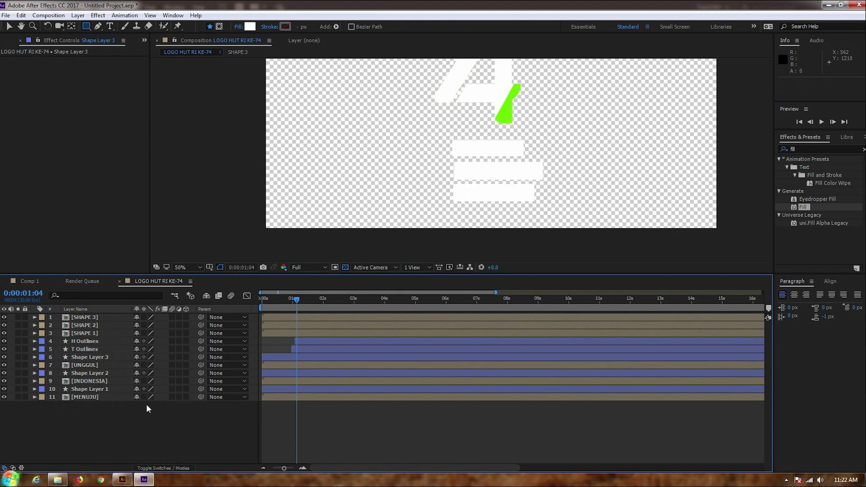
Set the MENUJU, INDONESIA and UNGGUL track mattes to Alpha Matte from their shape layers
click(170, 468)
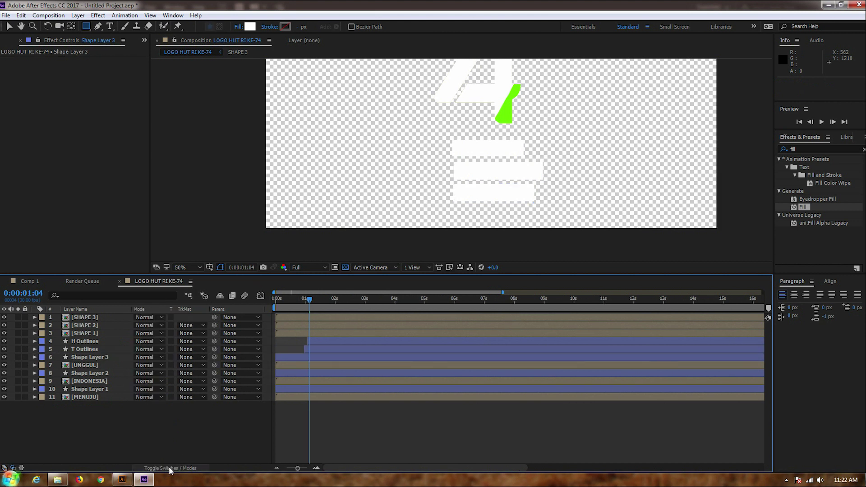
click(197, 397)
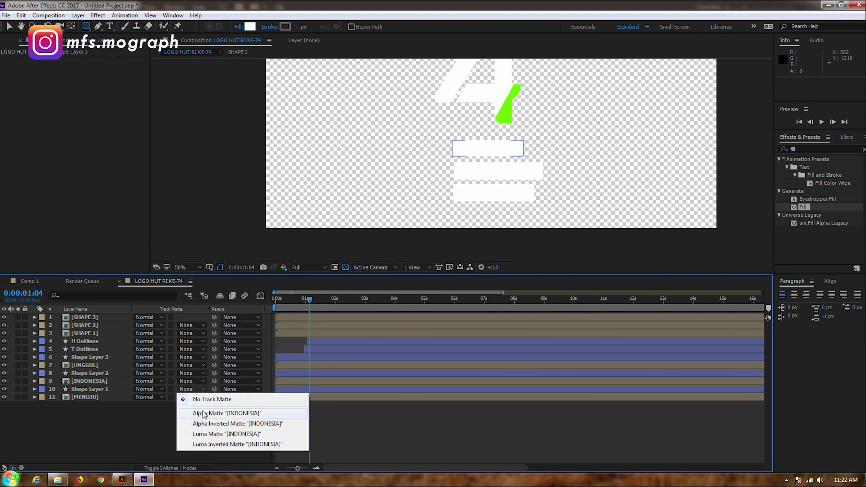
click(128, 419)
click(188, 398)
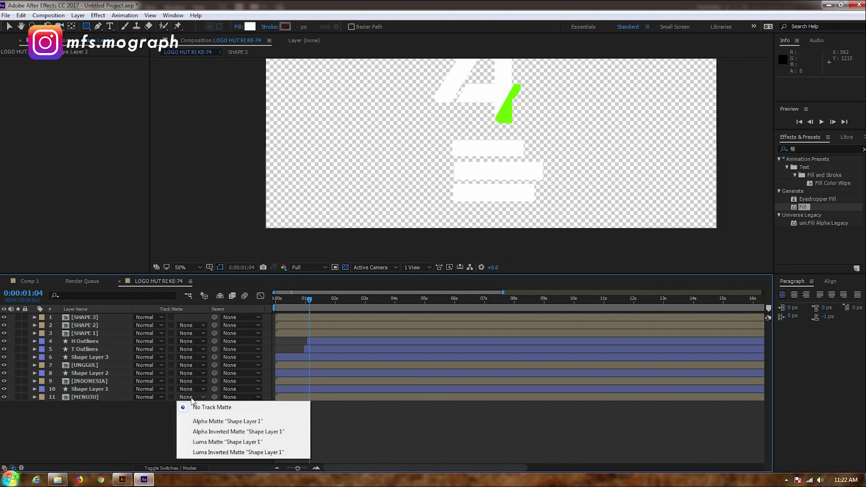
click(207, 424)
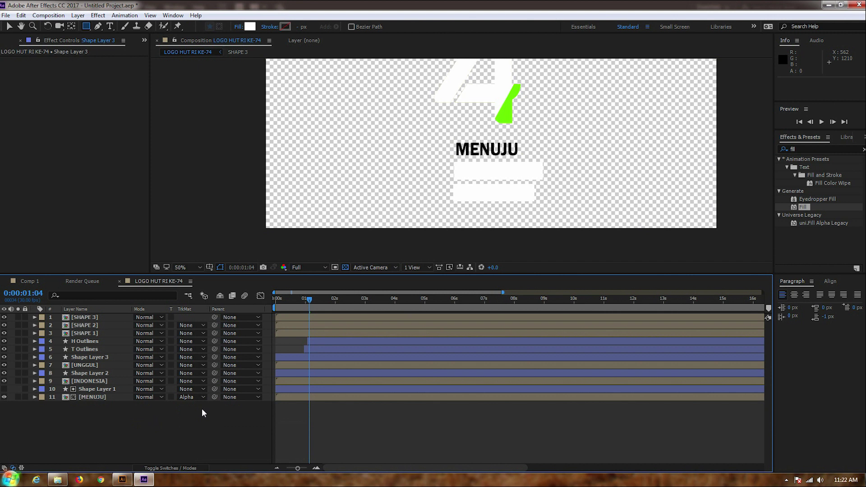
click(199, 383)
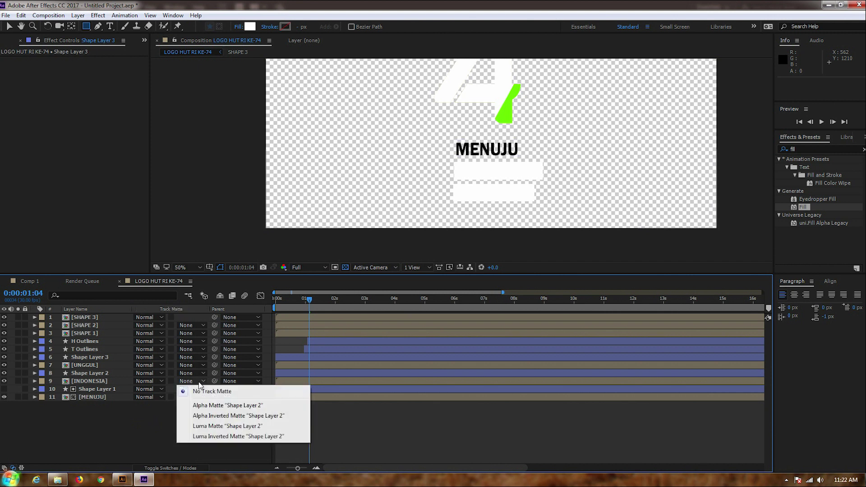
click(202, 403)
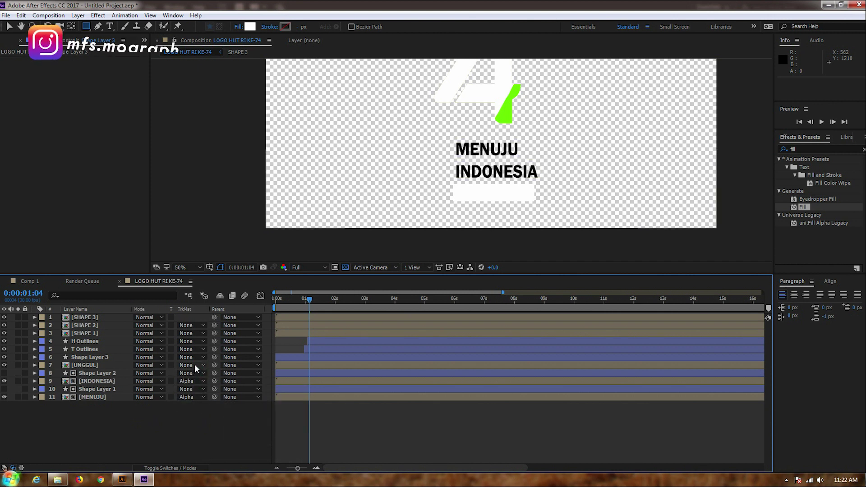
click(194, 365)
click(218, 391)
Preview the logo animation from the start, then park the time at about 16 frames
drag(311, 296, 234, 318)
key(space)
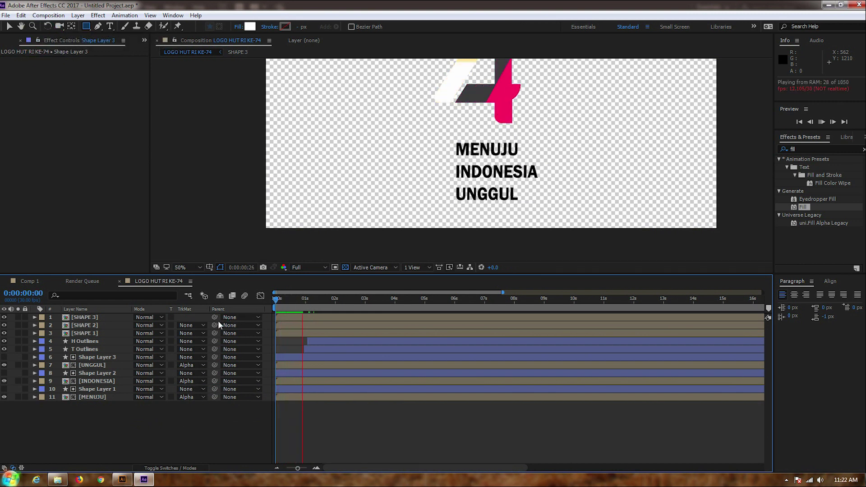
key(space)
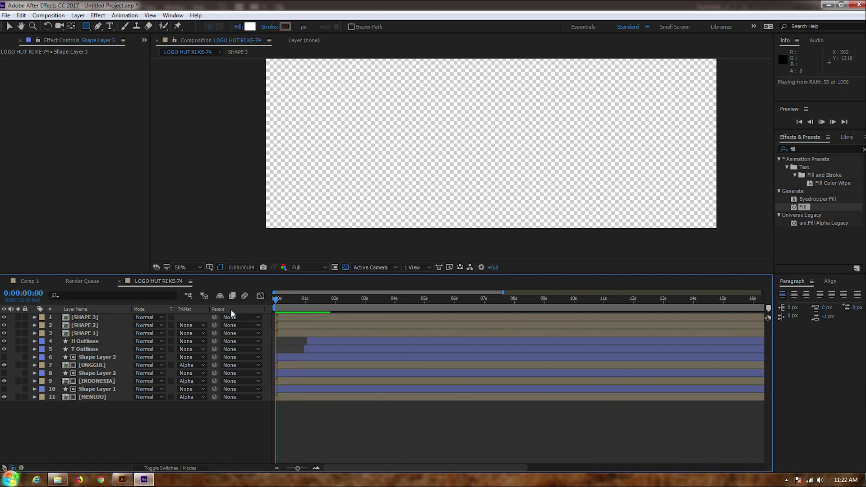
mouse_move(312, 305)
mouse_down()
mouse_move(297, 304)
mouse_move(305, 305)
mouse_up()
Open the MENUJU precomp at its first frame, select all six letter layers and zoom to frames
double_click(99, 398)
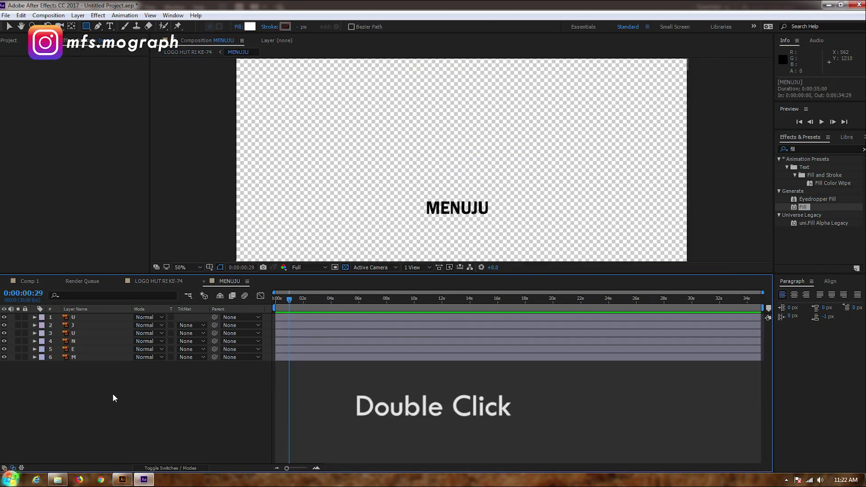
drag(299, 304, 235, 311)
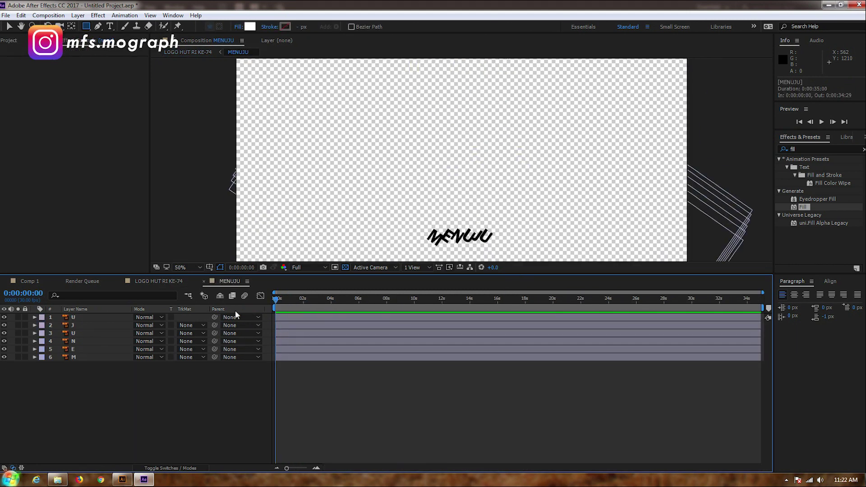
click(290, 354)
shift+click(291, 317)
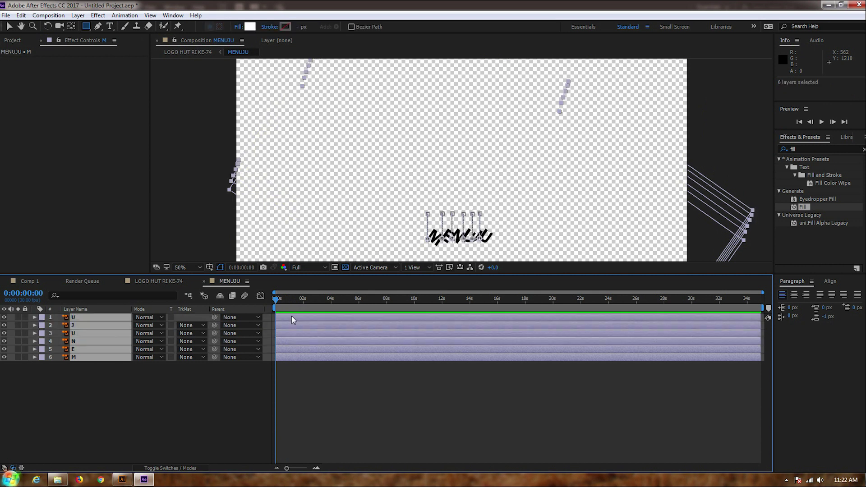
key(semicolon)
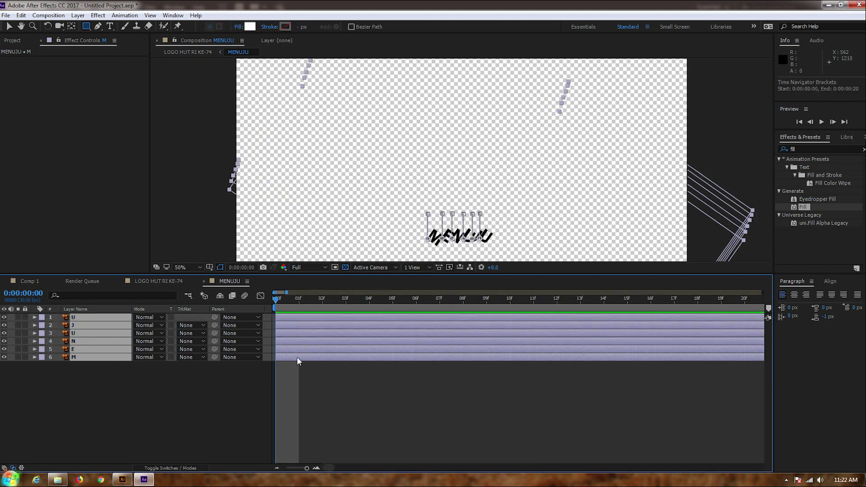
Stagger the letters after M one frame apart, dropping E, N and U successively
ctrl+click(297, 356)
drag(291, 349, 533, 318)
ctrl+click(330, 350)
ctrl+click(381, 342)
ctrl+click(437, 333)
ctrl+click(478, 325)
key(space)
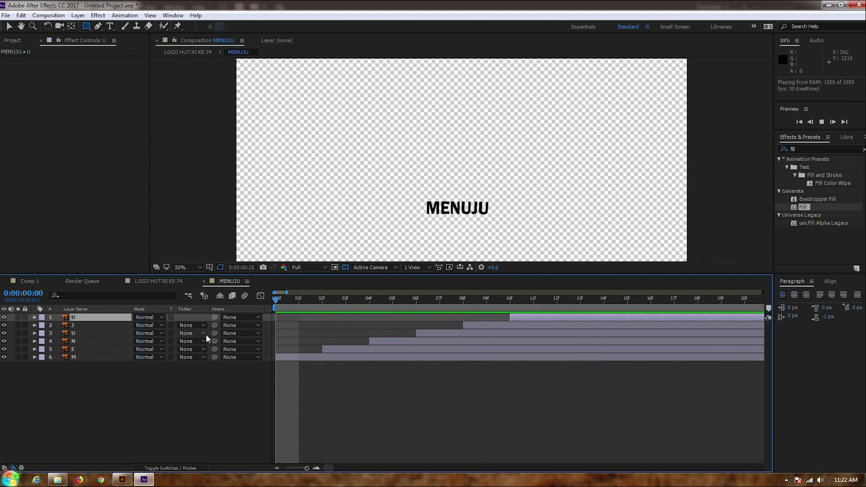
Return to the main logo composition and preview the animation
click(281, 320)
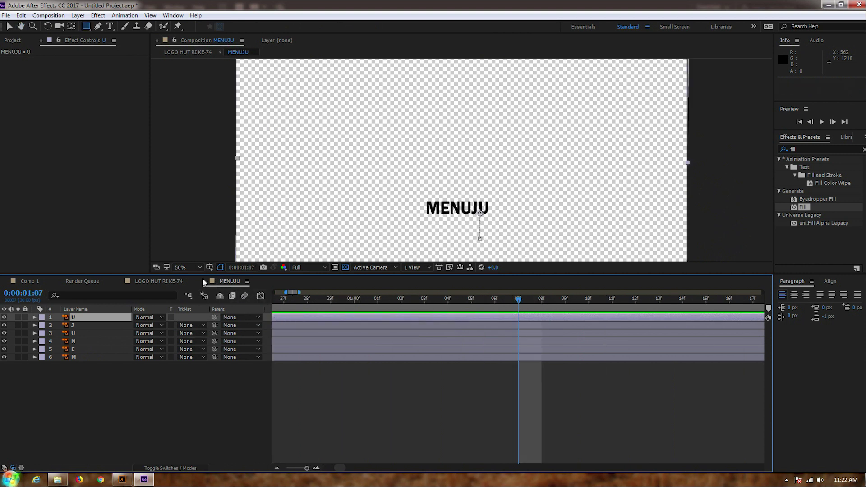
click(203, 281)
key(space)
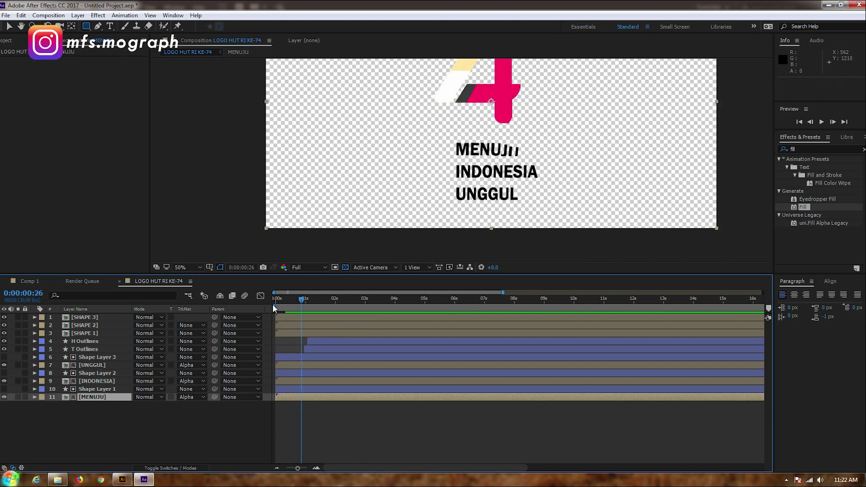
key(space)
key(space)
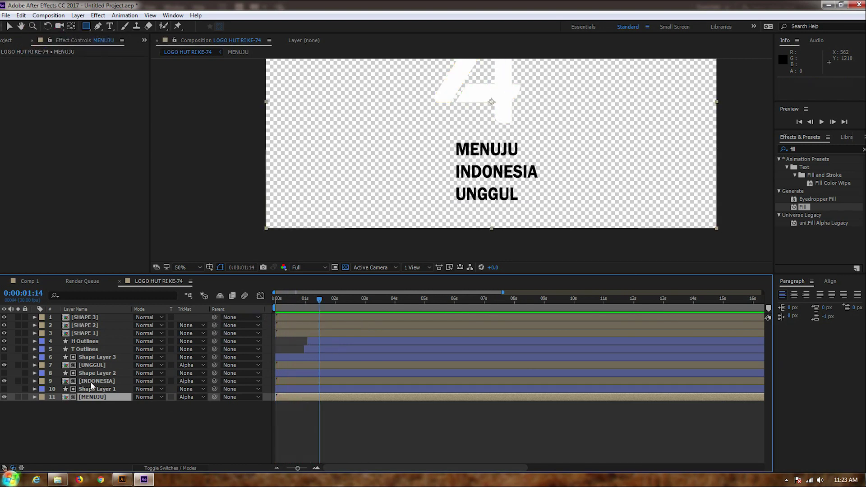
Open the INDONESIA precomp and select its letter layers after A at the first frame
click(91, 382)
double_click(90, 382)
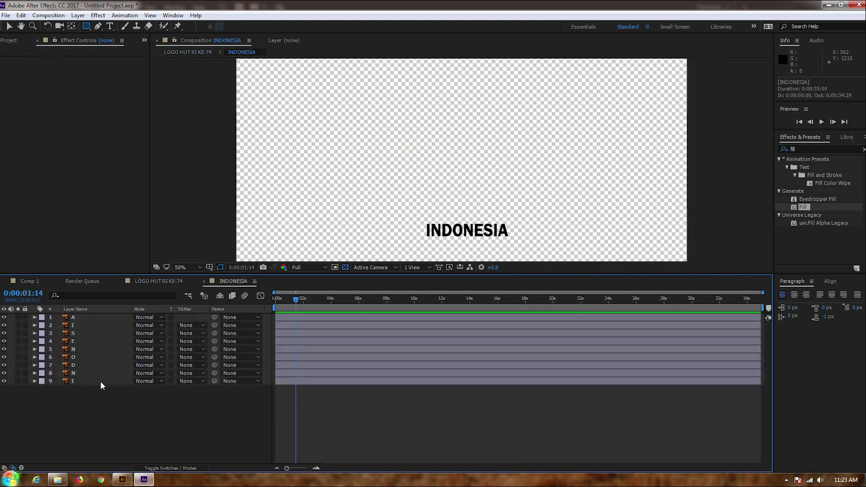
click(92, 318)
shift+click(89, 380)
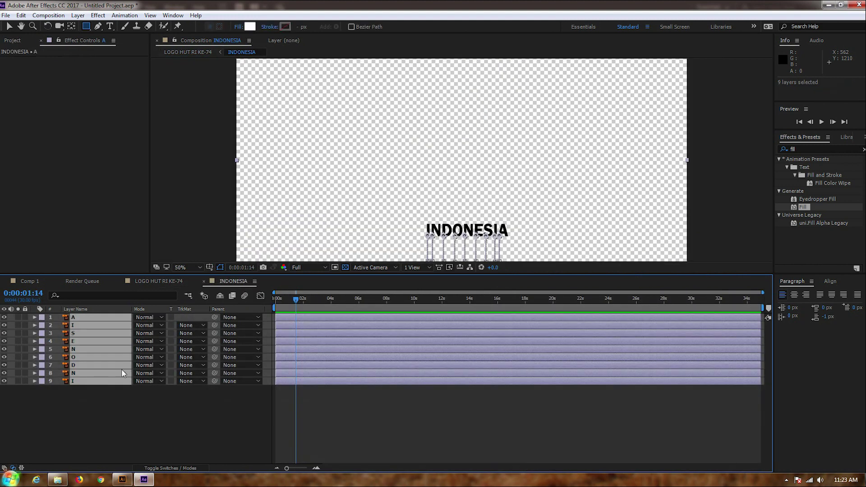
drag(310, 305, 231, 313)
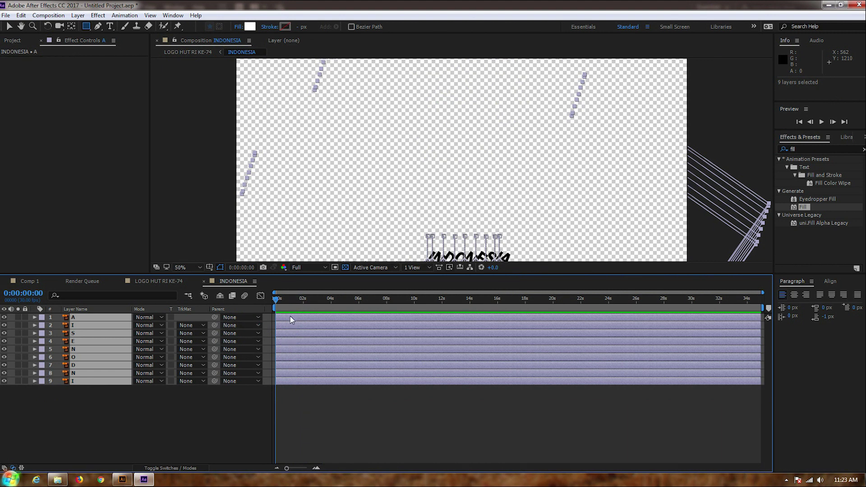
ctrl+click(290, 319)
scroll(287, 335, up, 8)
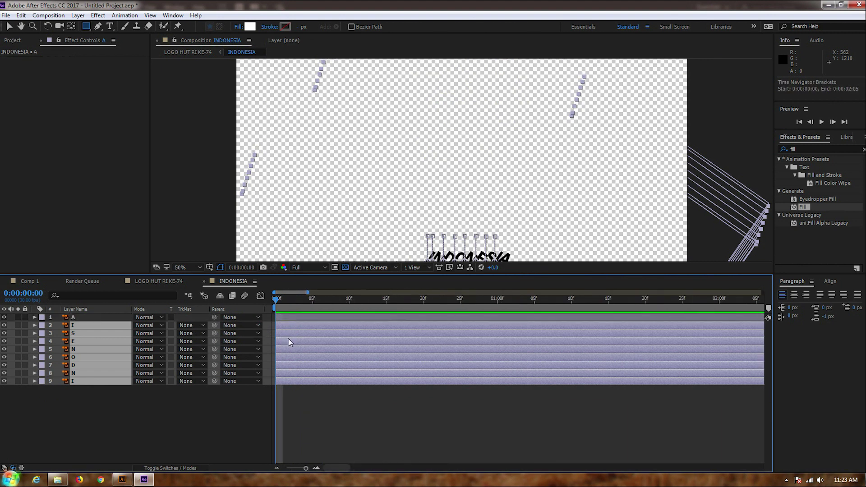
Stagger the INDONESIA letters about two frames apart, with the final I starting at 16f
drag(323, 326, 386, 338)
ctrl+click(335, 326)
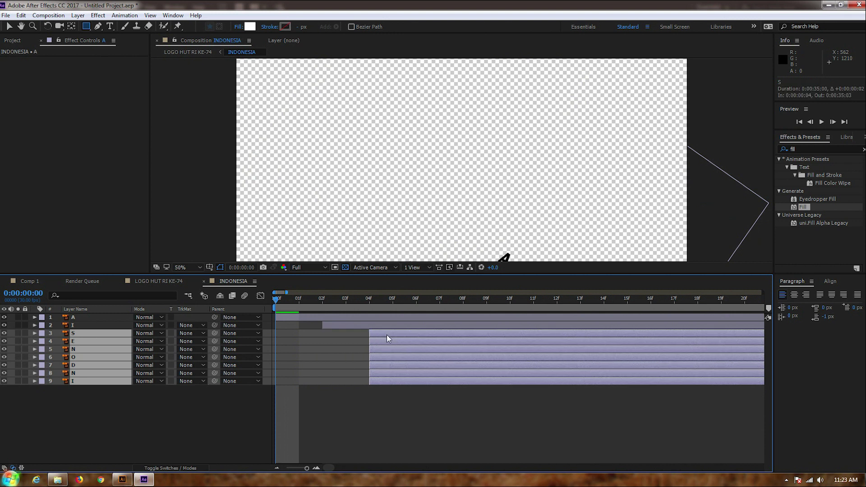
ctrl+click(391, 333)
drag(392, 342, 590, 372)
ctrl+click(433, 341)
ctrl+click(481, 350)
ctrl+click(523, 358)
ctrl+click(576, 367)
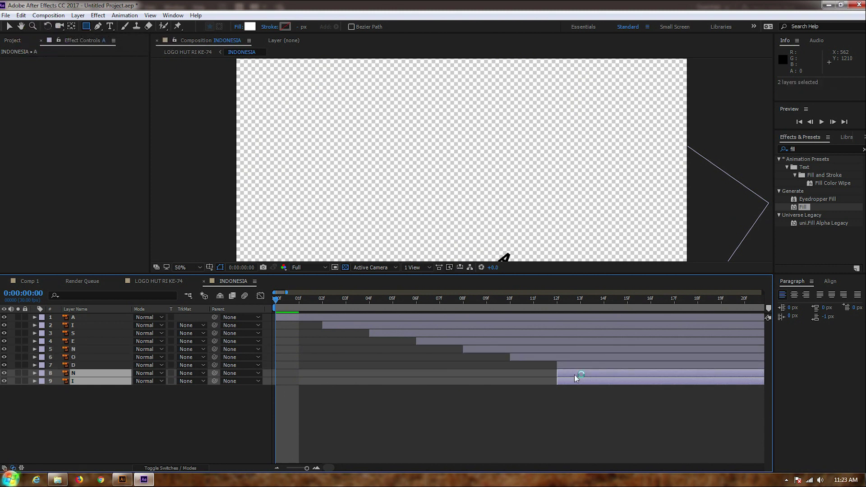
ctrl+click(617, 373)
drag(620, 381, 656, 383)
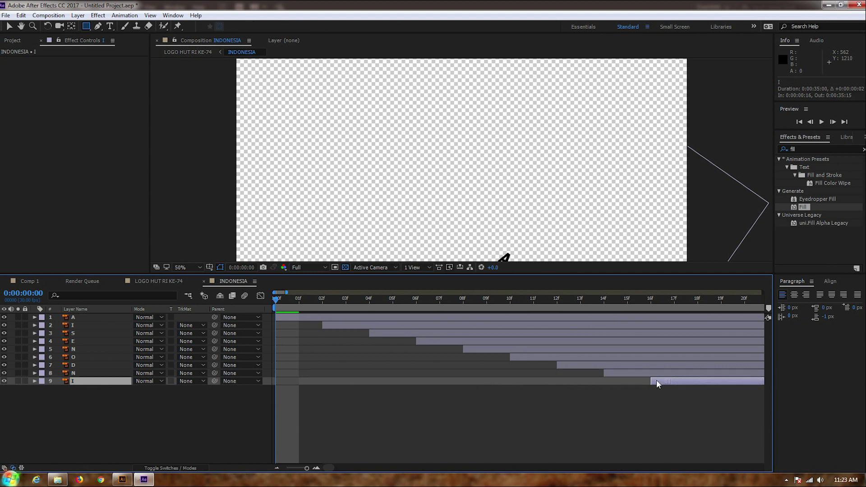
Return to the main comp, view the logo at 0:00:00:25, and open the UNGGUL precomp
click(203, 281)
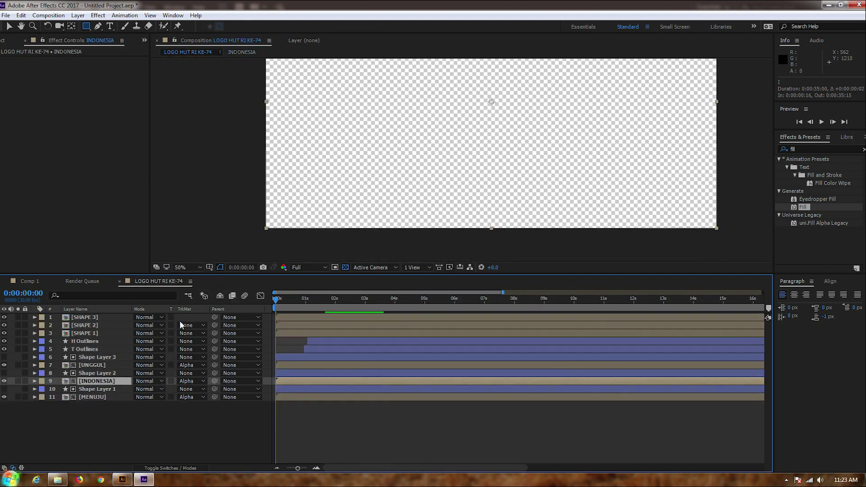
click(90, 365)
click(300, 299)
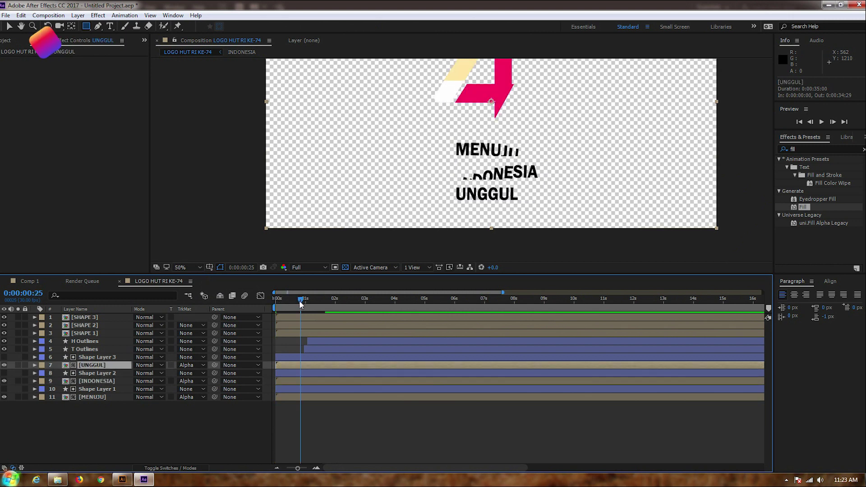
double_click(99, 365)
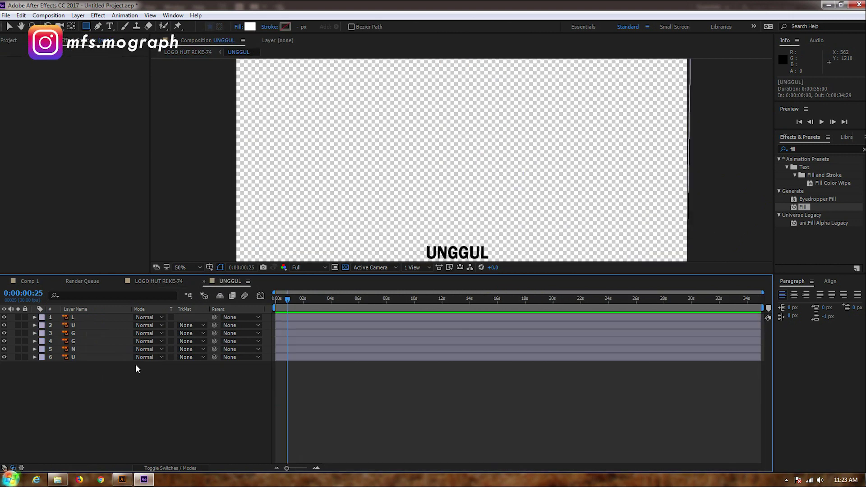
Select every UNGGUL letter layer except the last U and zoom the timeline in at the start
click(298, 357)
key(ctrl+a)
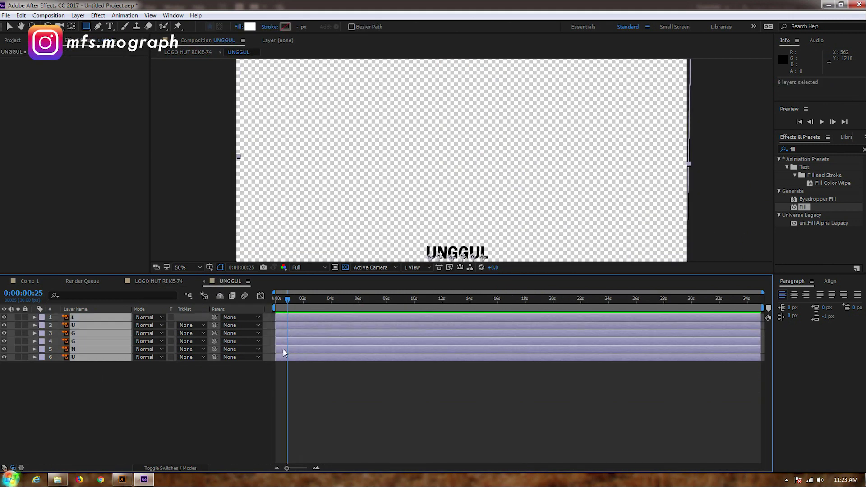
ctrl+click(284, 354)
key(equal)
key(equal)
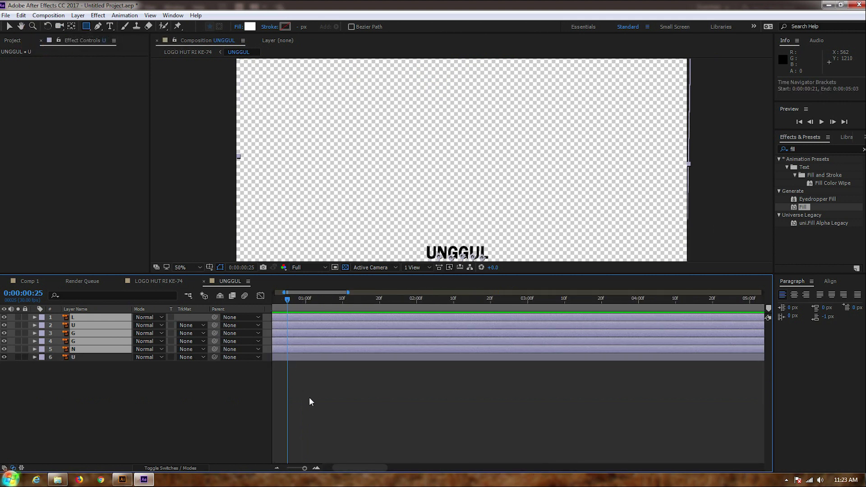
key(equal)
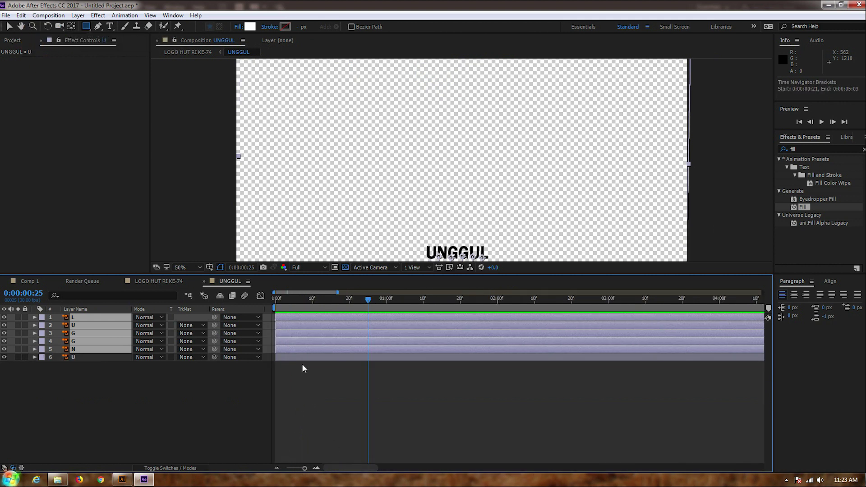
key(Home)
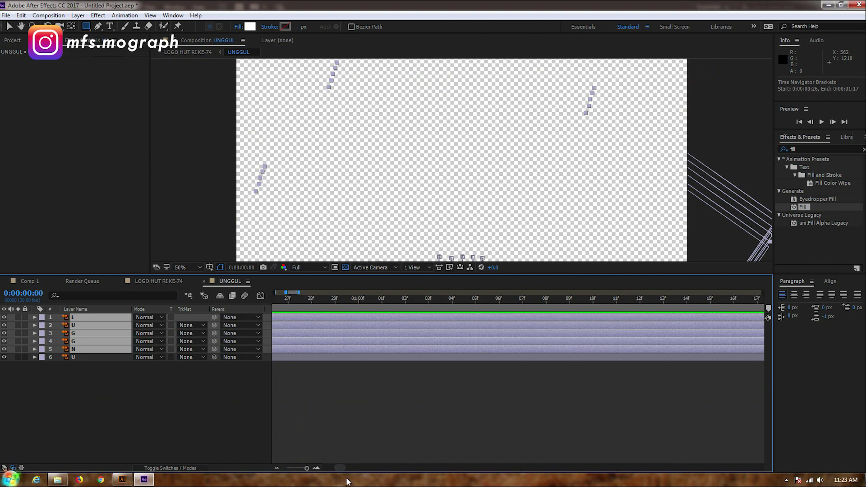
drag(332, 468, 324, 466)
Shift the letters in two-frame steps, dropping one letter each time, then return to the main comp
drag(304, 350, 522, 318)
ctrl+click(343, 351)
ctrl+click(383, 341)
ctrl+click(422, 334)
ctrl+click(472, 326)
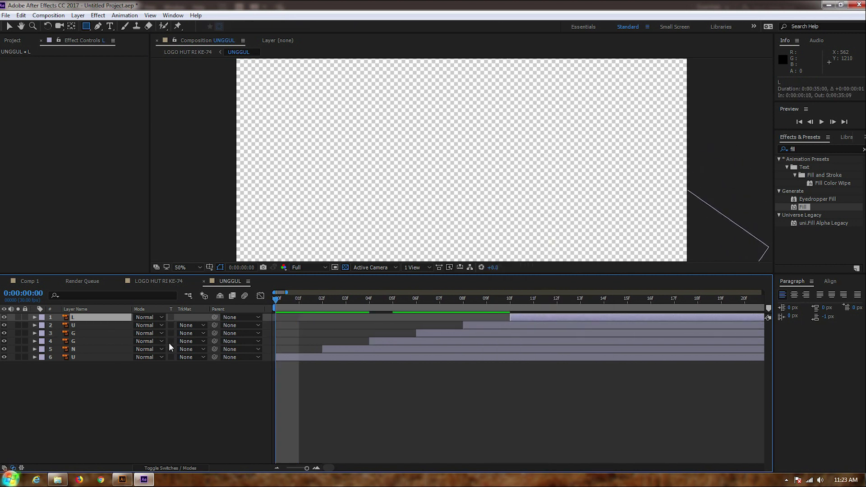
click(205, 282)
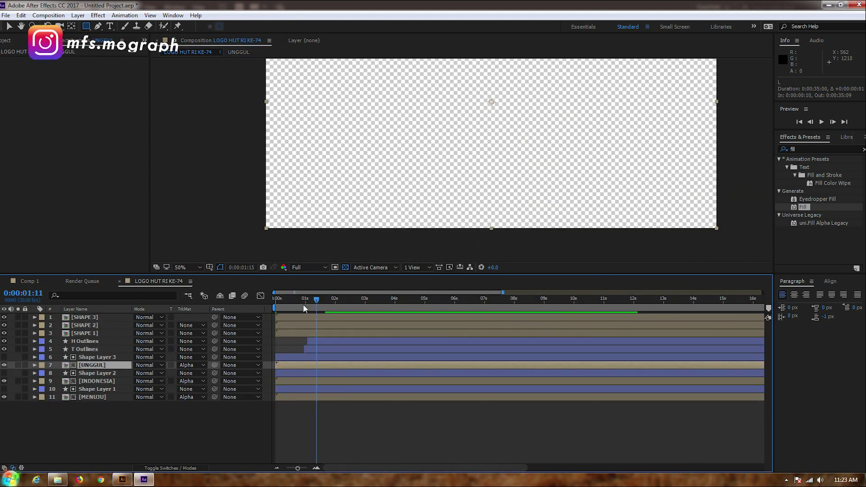
Zoom the viewer out to 25%, recentre the frame, and preview the logo animation
key(comma)
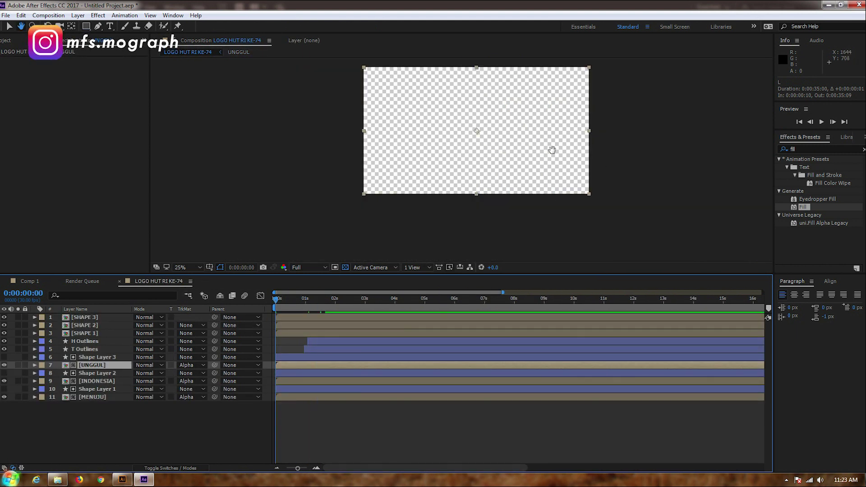
drag(558, 149, 470, 171)
key(space)
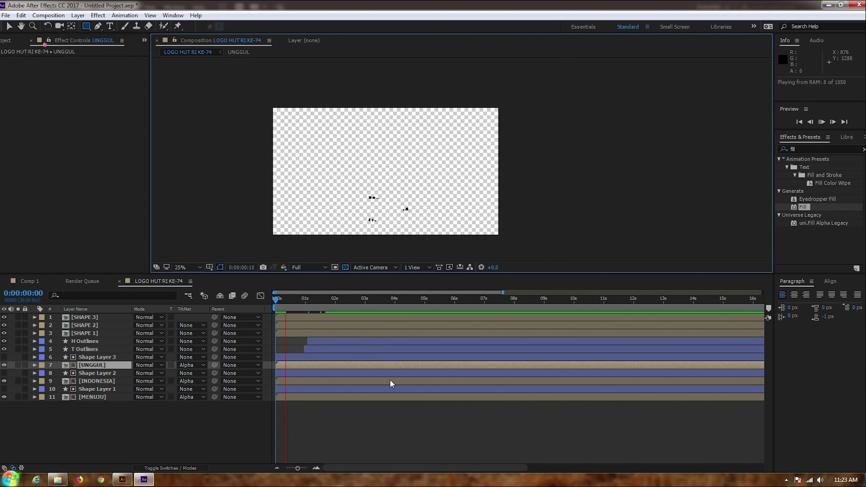
click(301, 298)
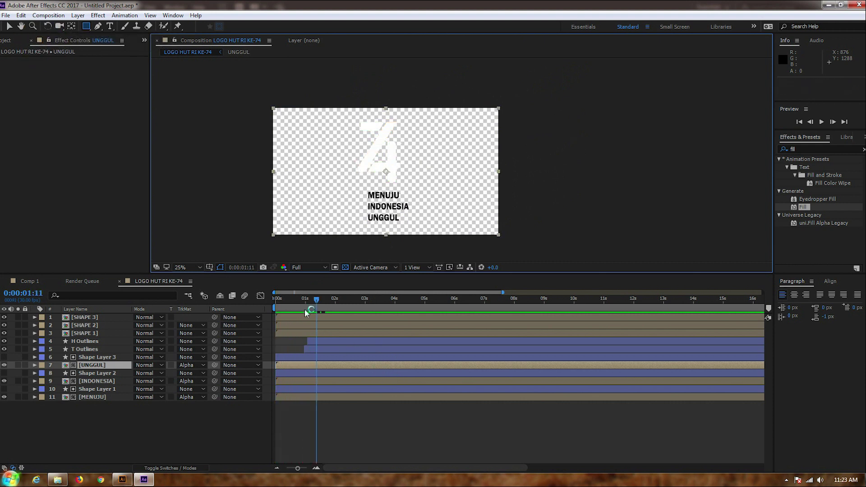
key(space)
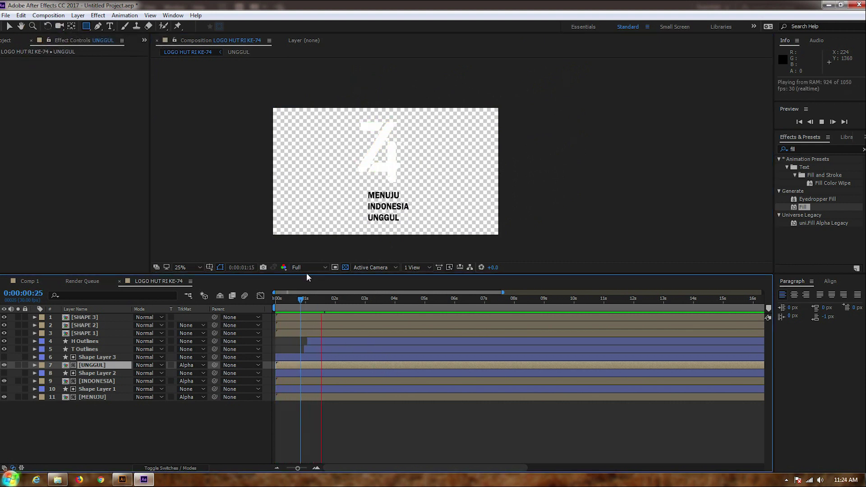
Set preview resolution to Quarter, replay the animation, and select Shape Layer 3 through MENUJU
click(299, 267)
click(314, 323)
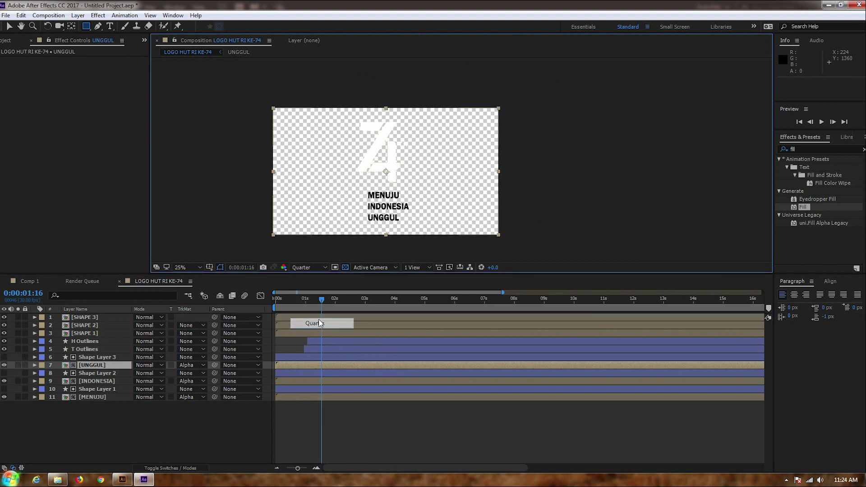
drag(311, 299, 285, 309)
key(space)
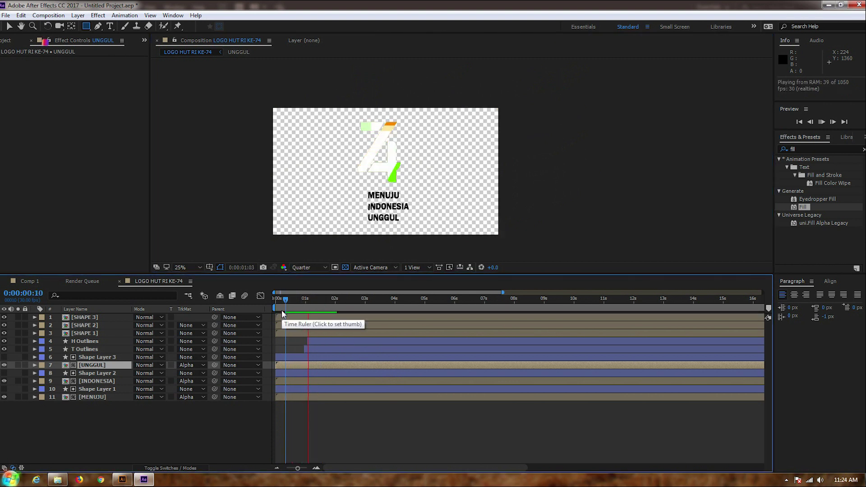
click(273, 301)
key(space)
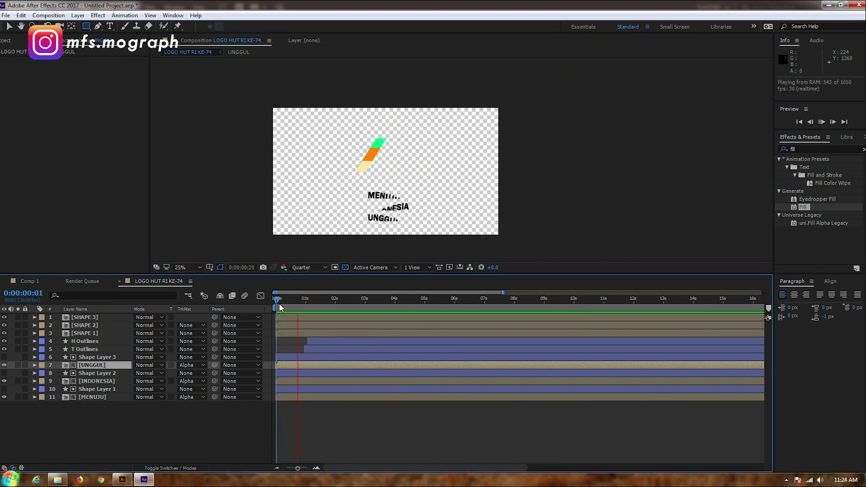
click(283, 304)
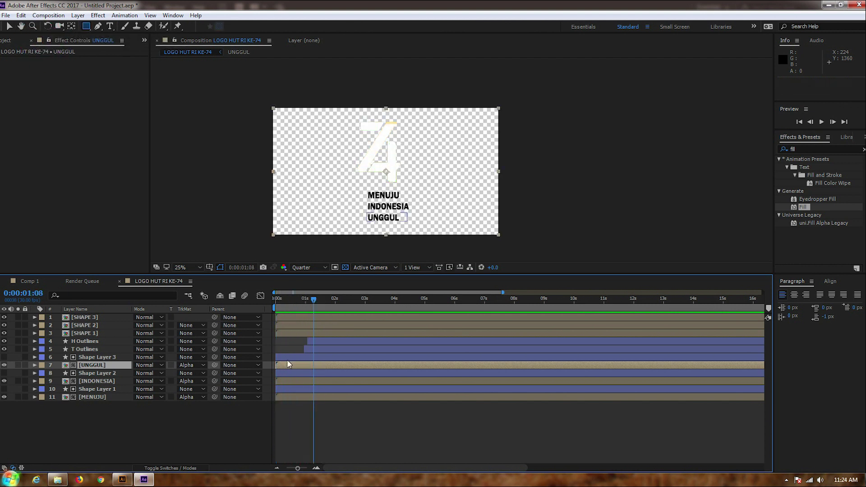
click(287, 357)
shift+click(289, 396)
click(283, 305)
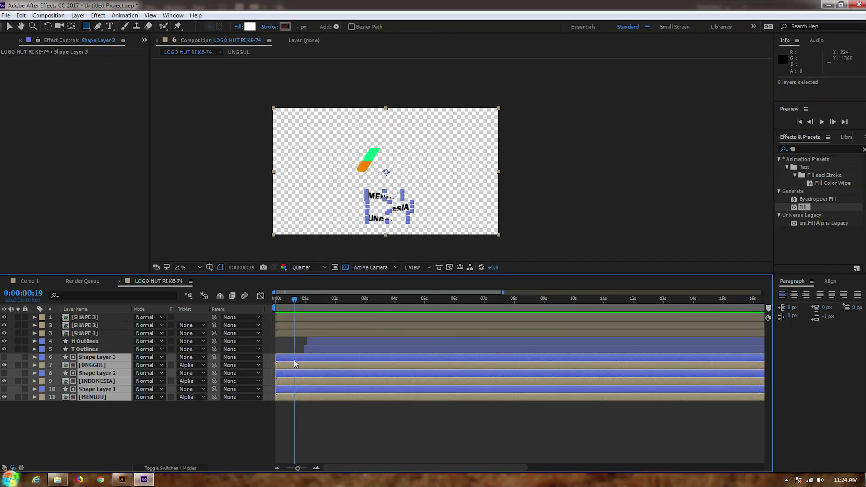
Shift the tagline words and matte rectangles to start around 0:00:01:15, then preview
key(space)
key(space)
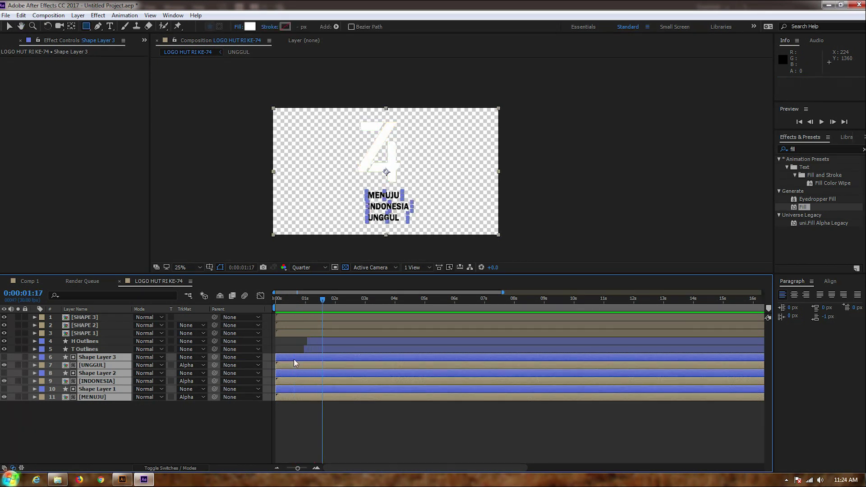
drag(293, 358, 337, 359)
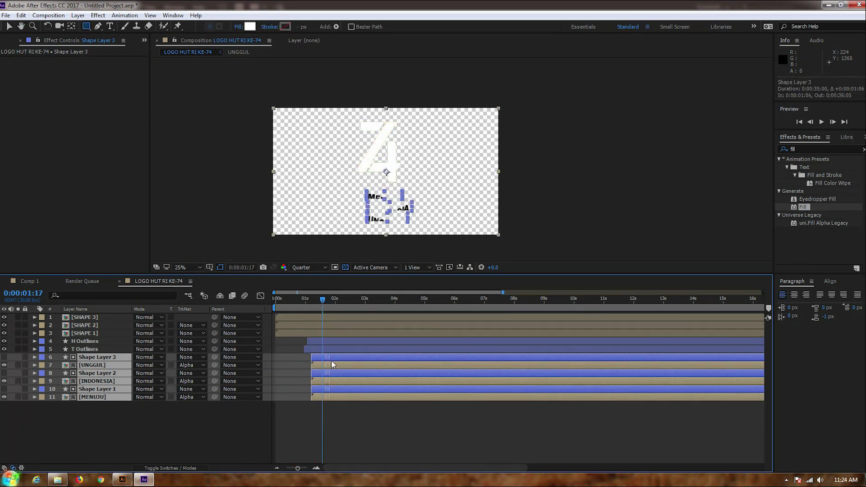
click(274, 309)
key(space)
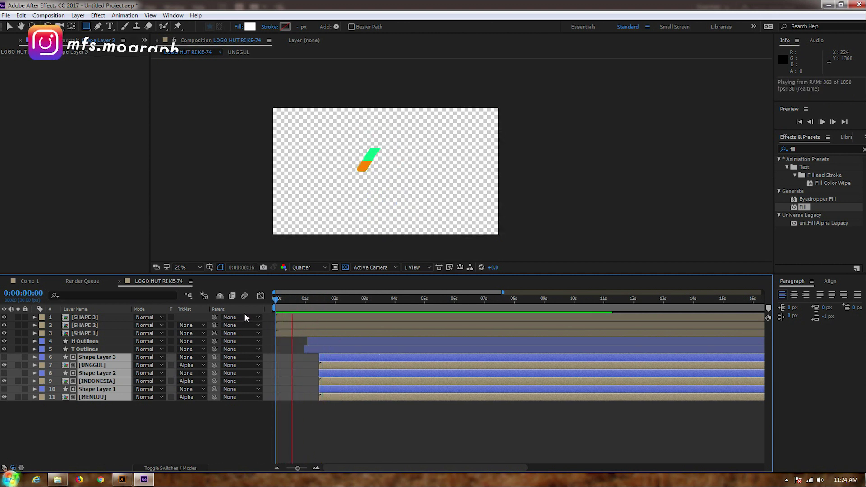
click(320, 300)
Stop playback, return to the start, and select the five 74 logo layers
key(q)
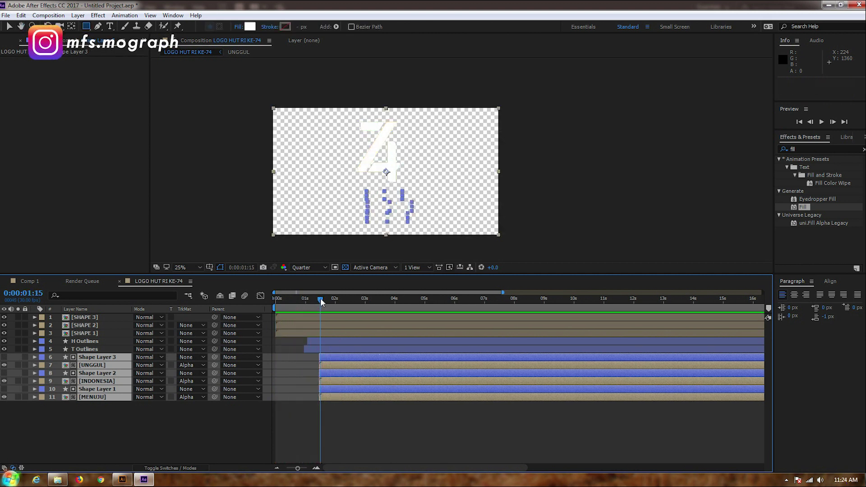
click(276, 300)
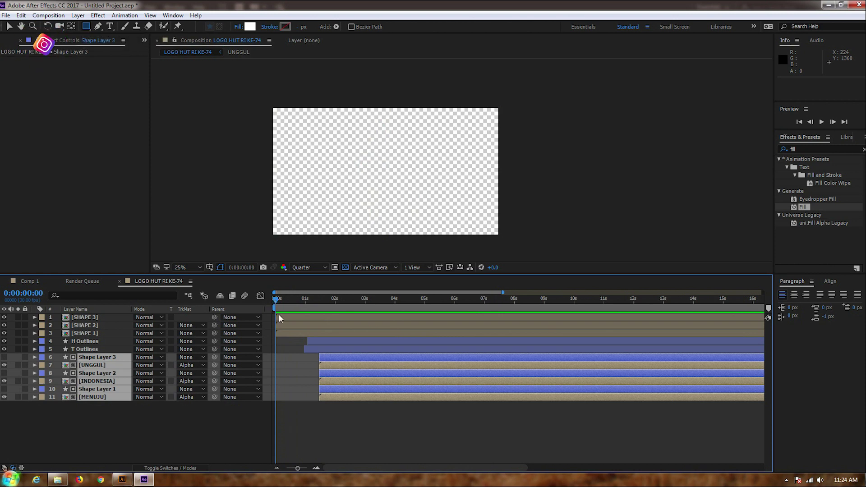
click(315, 348)
shift+click(309, 317)
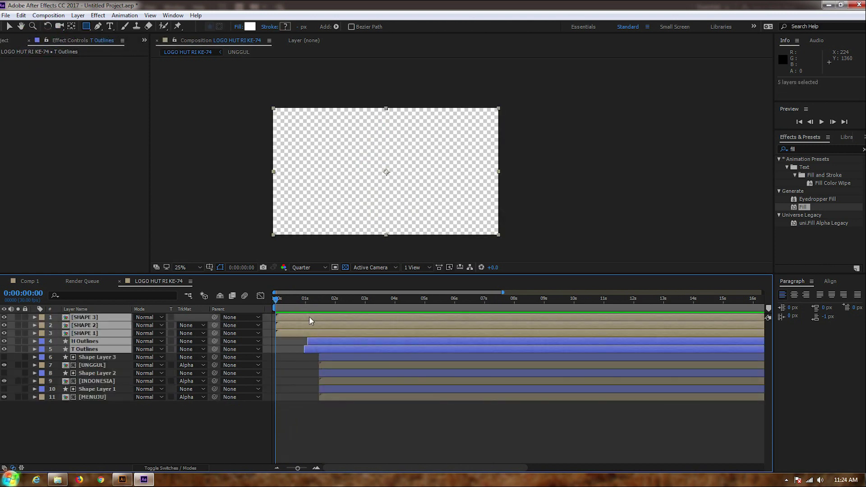
Pre-compose the selected 74 logo layers into a precomp named SCANE 1
right_click(309, 329)
click(340, 387)
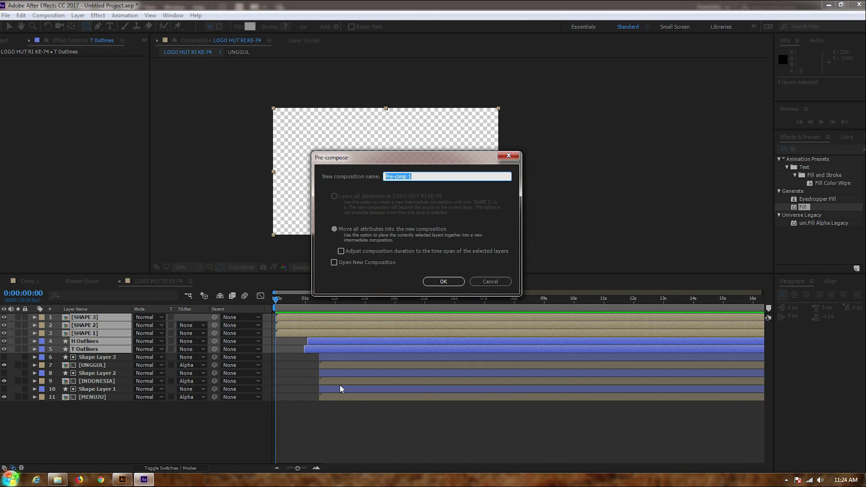
text(SCANE )
text(1)
key(Return)
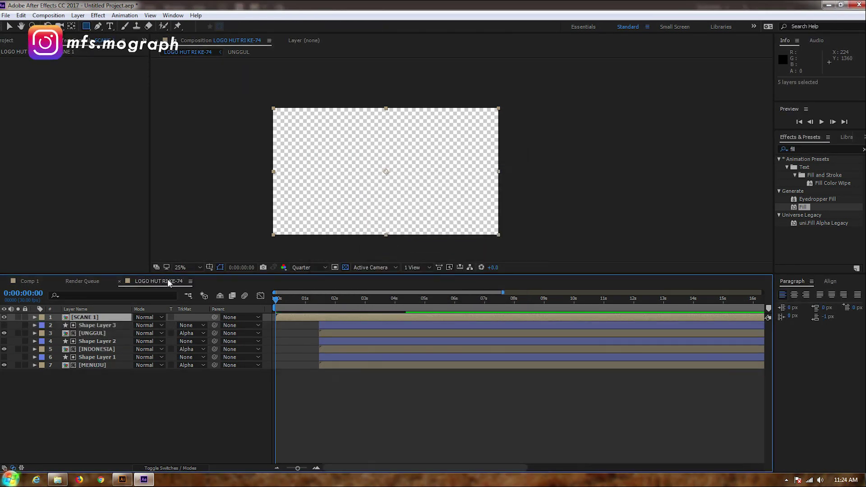
Pre-compose Shape Layer 3 through MENUJU into a precomp named SCANE 2
click(111, 325)
shift+click(104, 365)
right_click(104, 364)
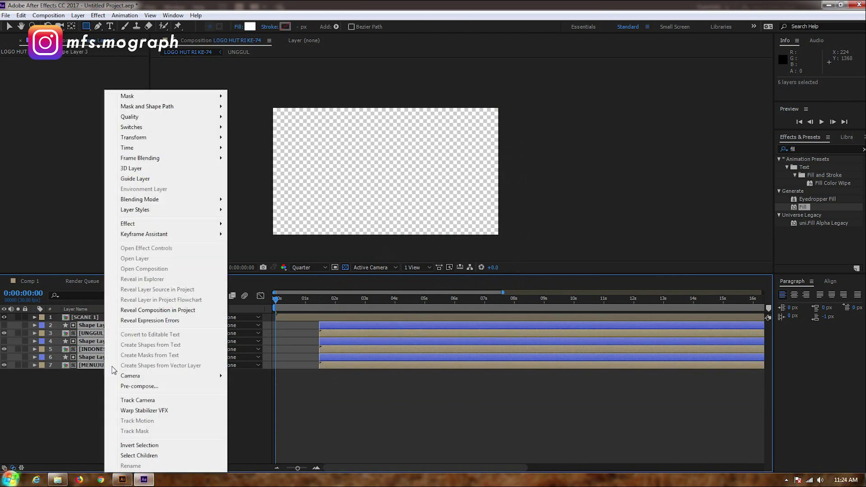
click(140, 387)
text(SCANE 2)
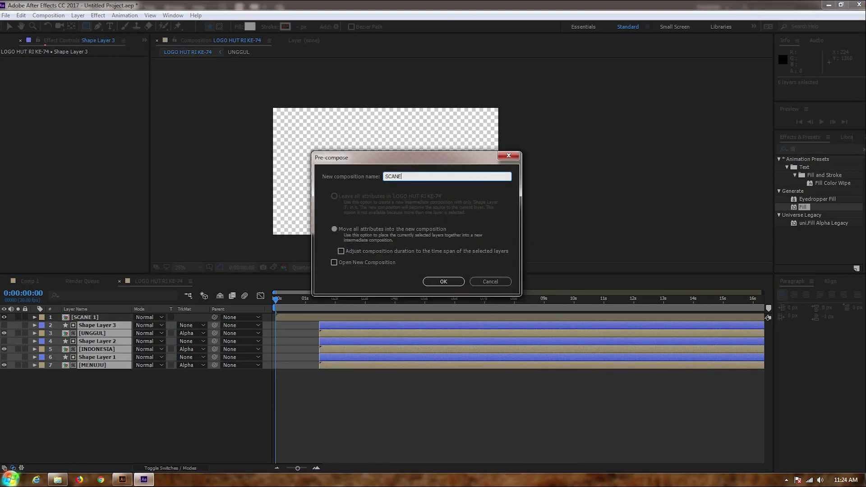
key(Return)
Select the SCANE 1 layer and show the Align panel
click(289, 317)
click(173, 15)
click(190, 68)
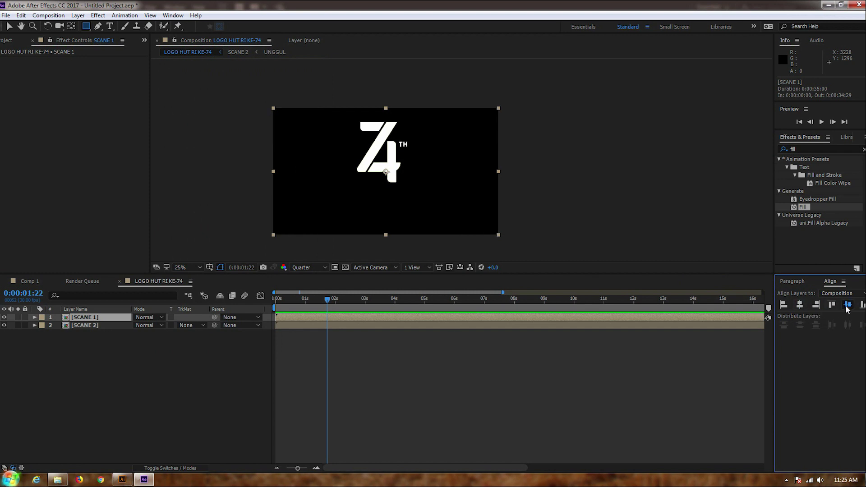
Show the title/action safe guides and move SCANE 1 down to Position 960, 687
click(209, 267)
click(241, 278)
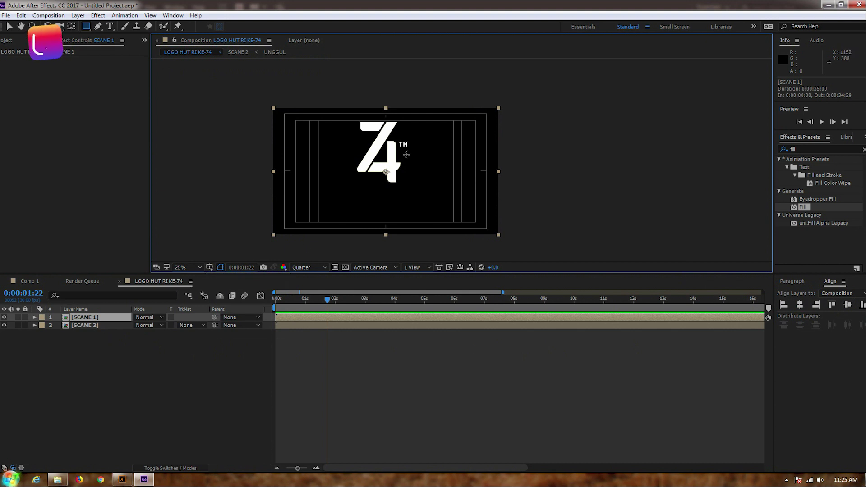
key(p)
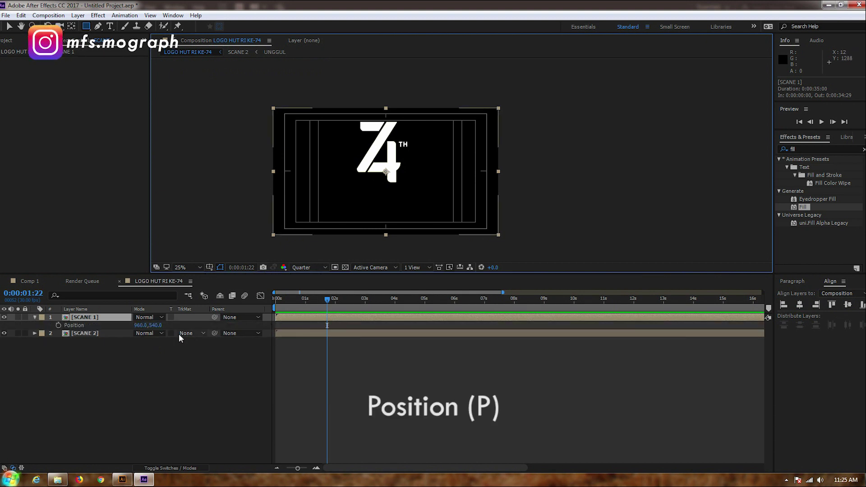
drag(159, 325, 229, 318)
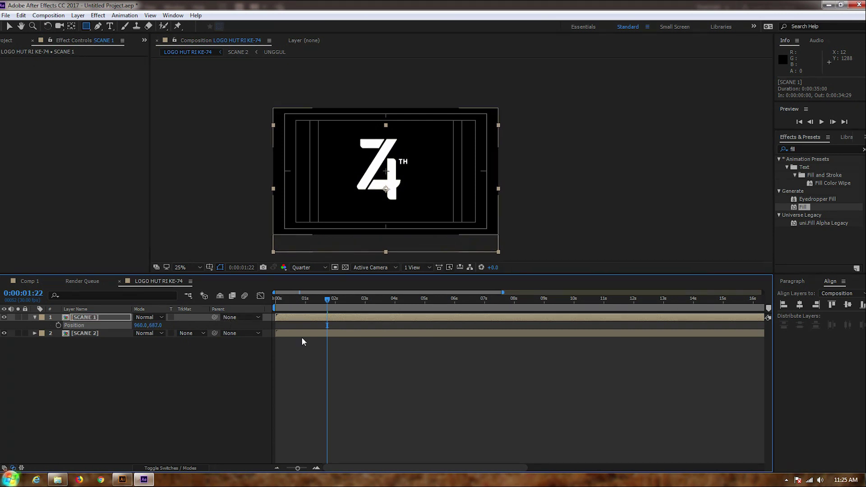
Preview with the transparency grid on, then set the time back to 0:00:01:19
key(space)
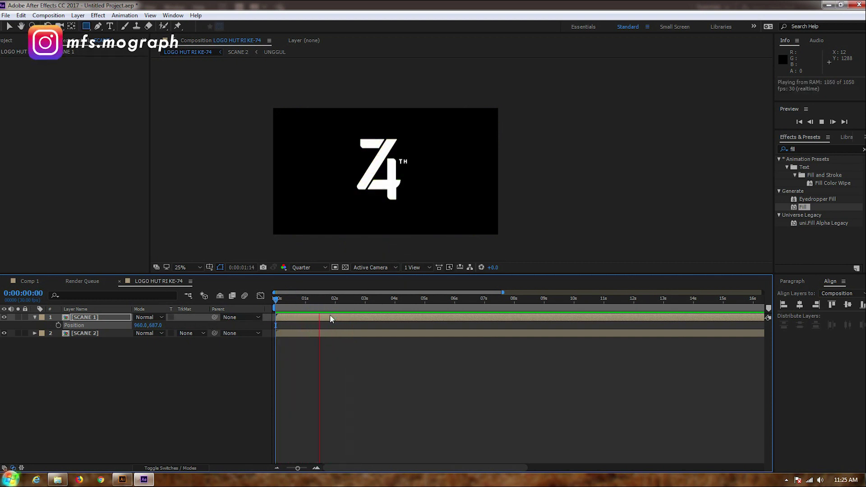
drag(335, 303, 388, 303)
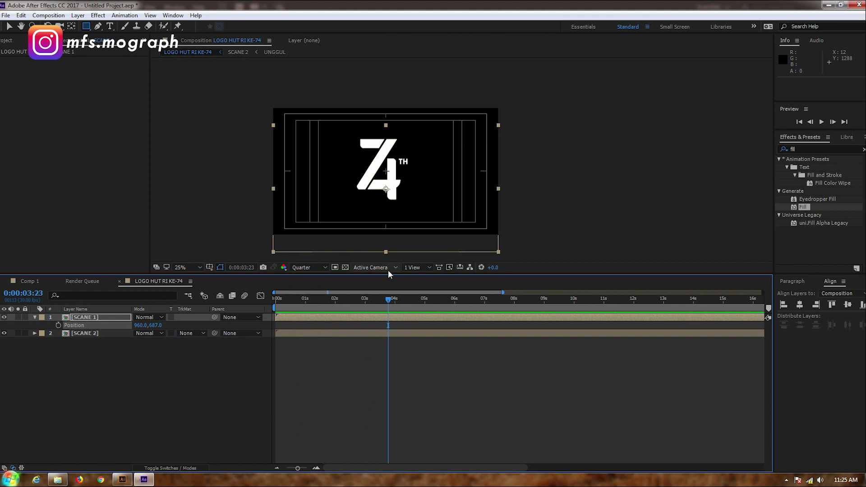
click(345, 267)
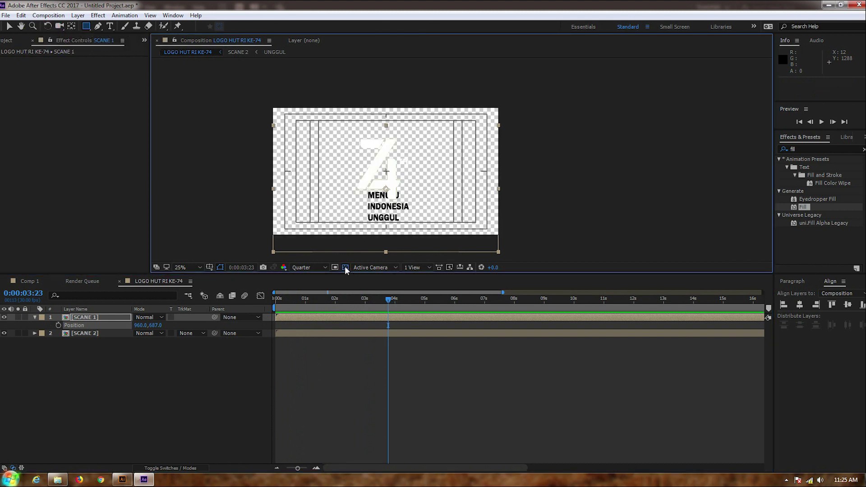
click(378, 306)
key(Page_Up)
key(Page_Up)
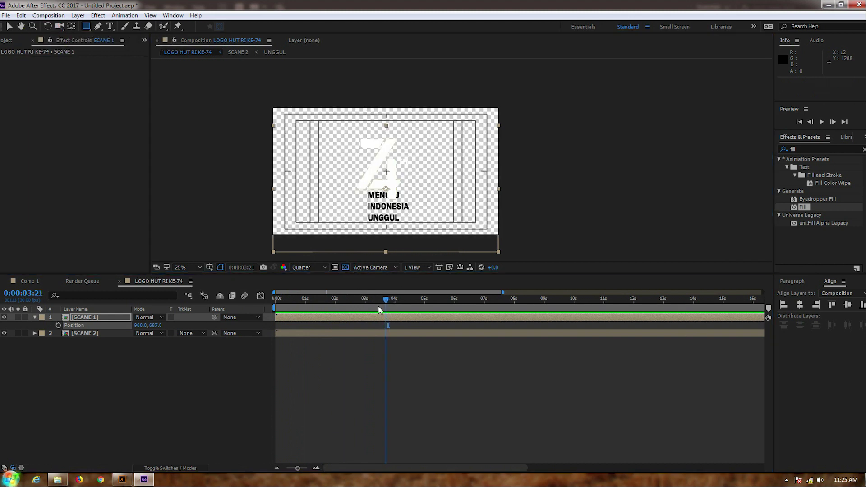
key(space)
key(space)
drag(333, 305, 324, 300)
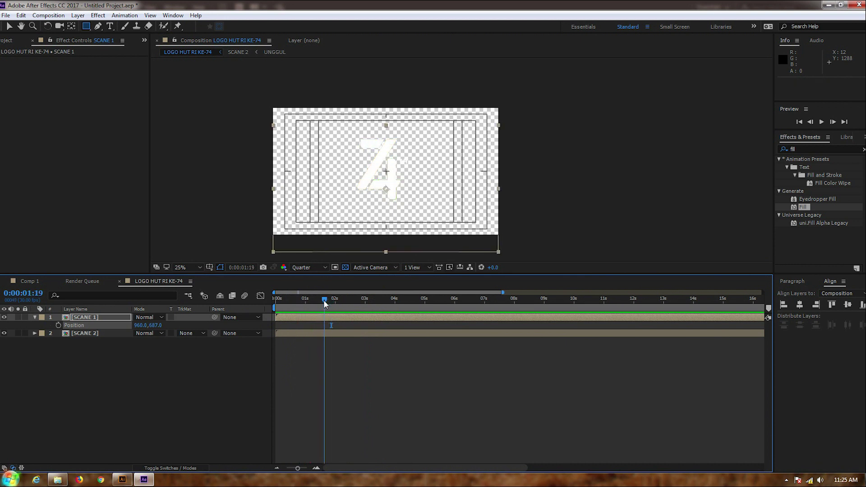
Keyframe SCANE 1's Position at 1:19, then raise it to Y 585.0 a few frames later and preview
click(58, 325)
key(equal)
key(equal)
key(equal)
key(equal)
drag(332, 301, 500, 301)
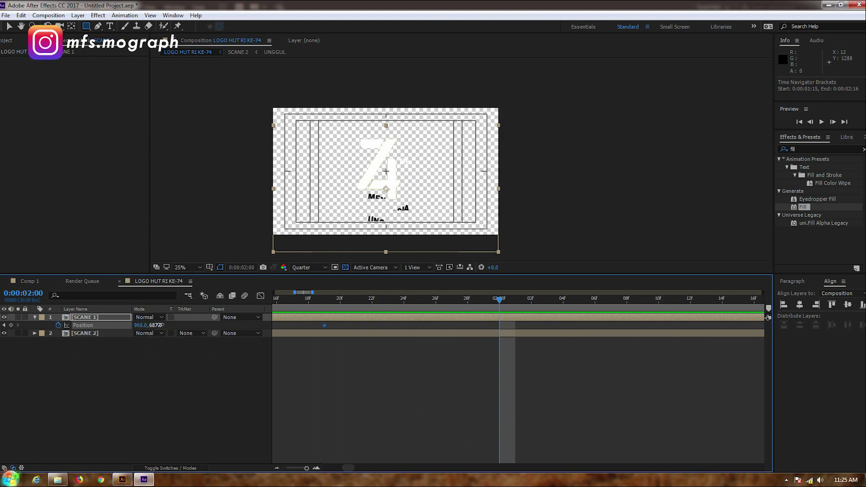
drag(159, 325, 243, 312)
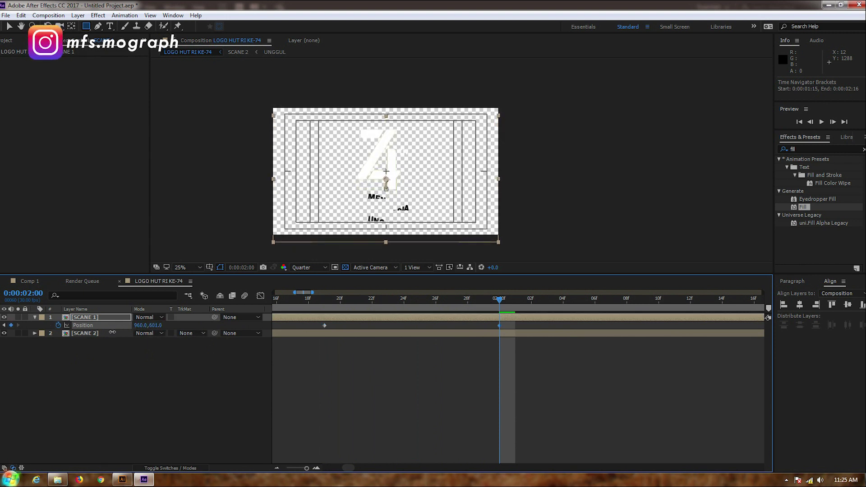
key(space)
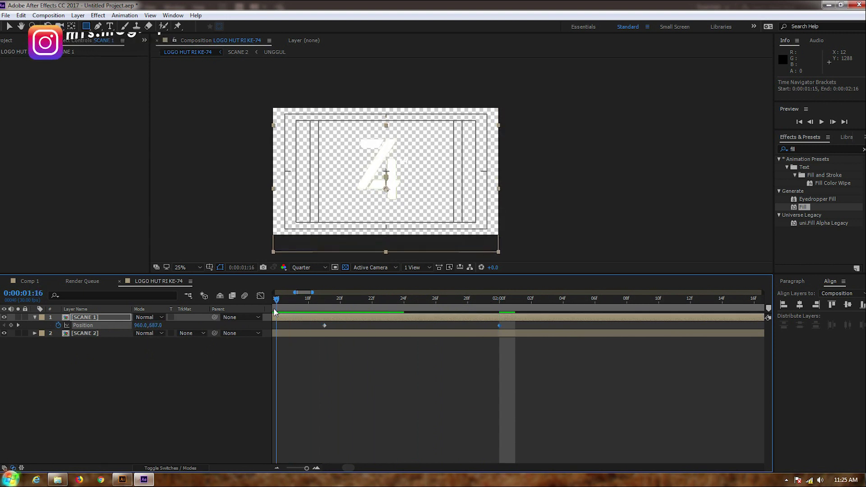
key(space)
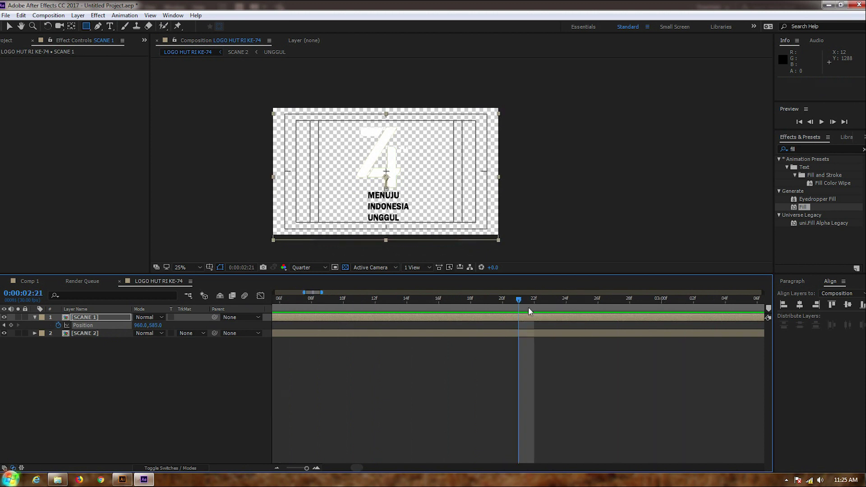
key(;)
mouse_move(421, 300)
mouse_down()
mouse_move(383, 311)
mouse_move(437, 300)
mouse_up()
key(space)
key(space)
Apply Easy Ease to both SCANE 1 Position keyframes
drag(435, 320, 368, 332)
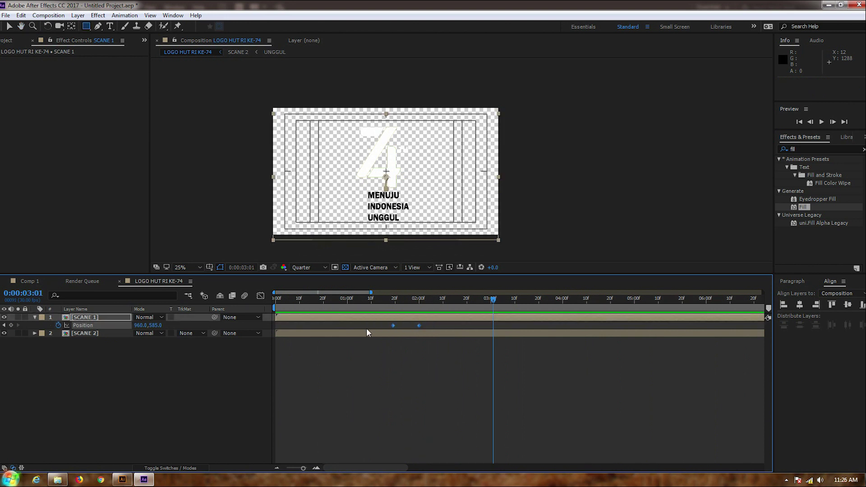
right_click(419, 326)
mouse_move(468, 444)
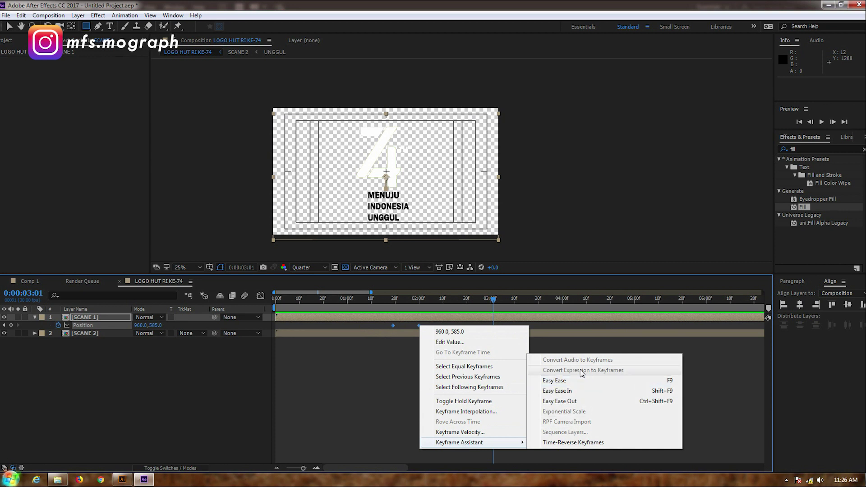
click(554, 380)
drag(397, 298, 385, 300)
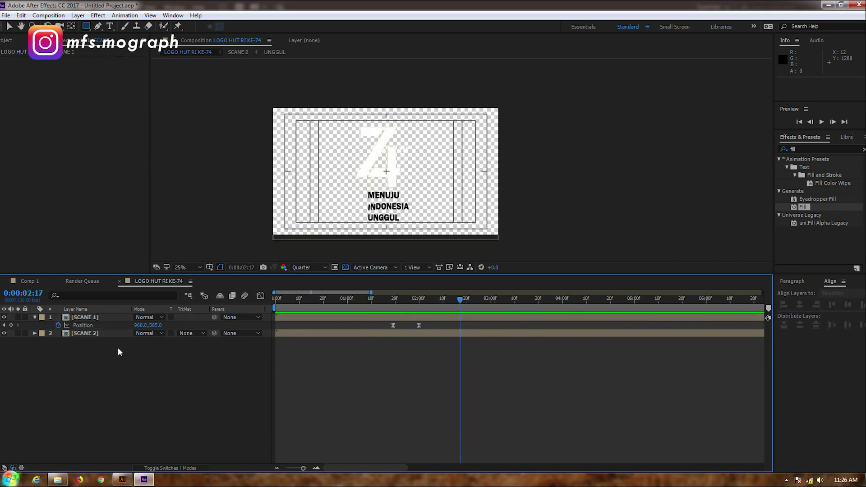
double_click(99, 334)
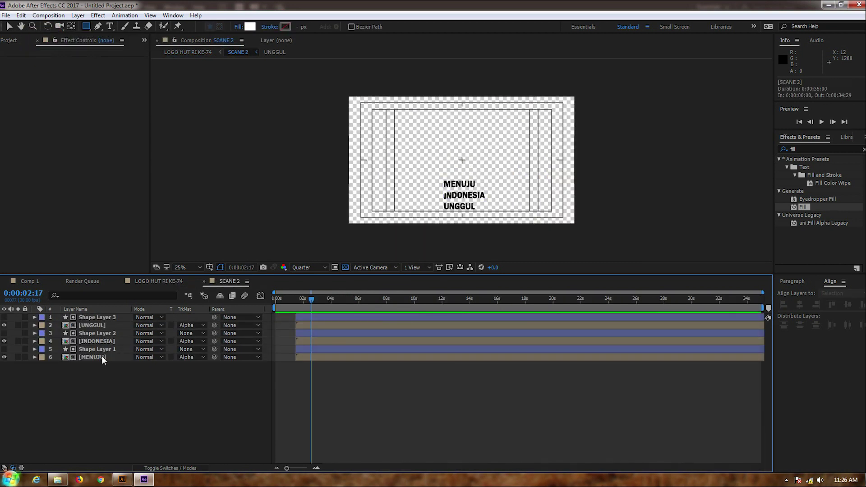
Apply the Fill effect to the MENUJU, INDONESIA and UNGGUL text layers
click(102, 356)
click(101, 341)
click(99, 326)
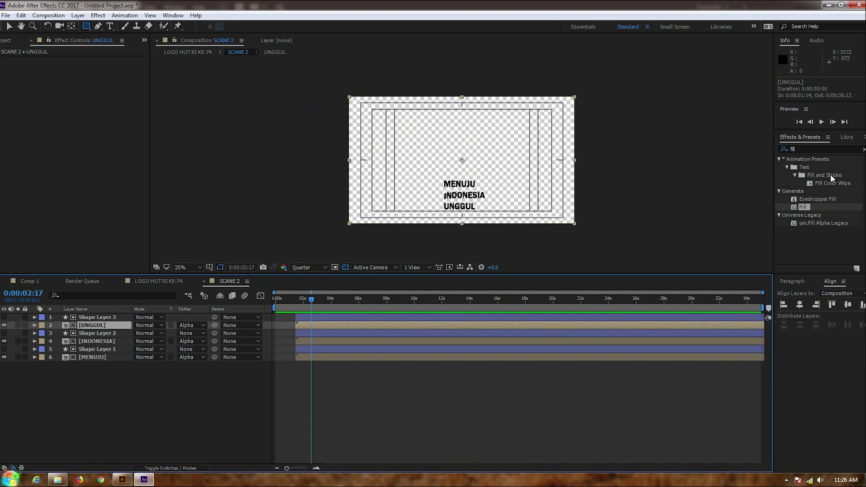
click(813, 149)
drag(807, 211, 94, 358)
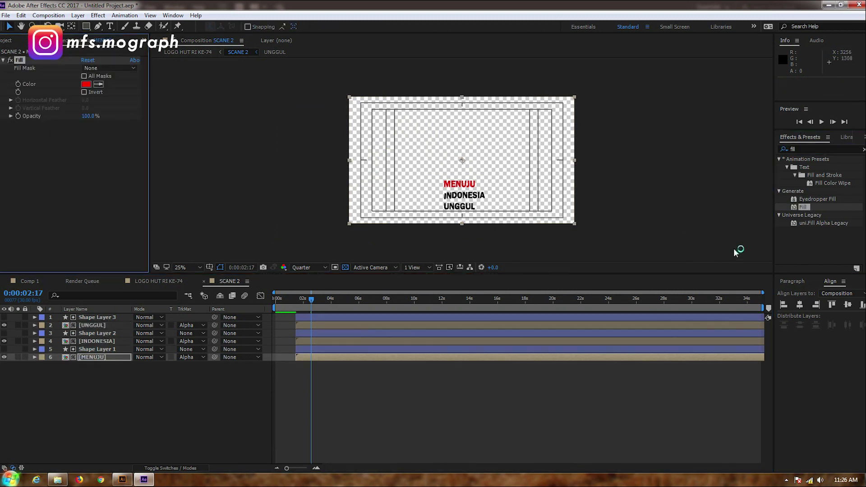
drag(808, 210, 96, 341)
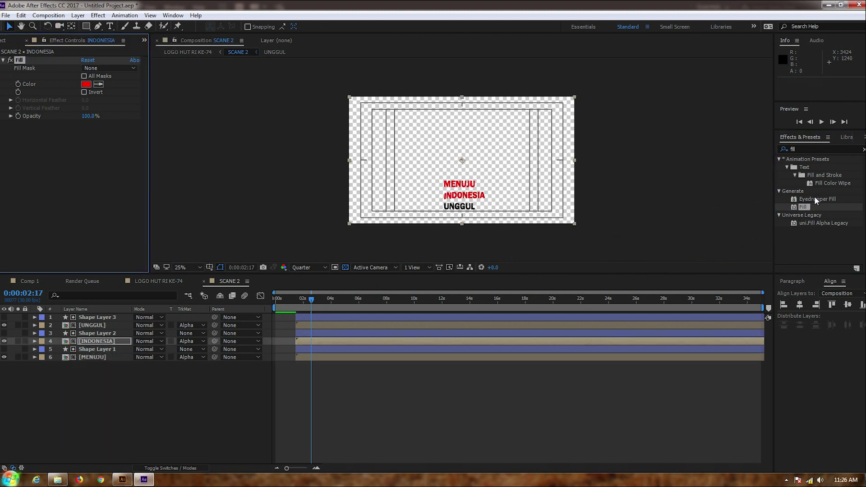
drag(808, 207, 93, 325)
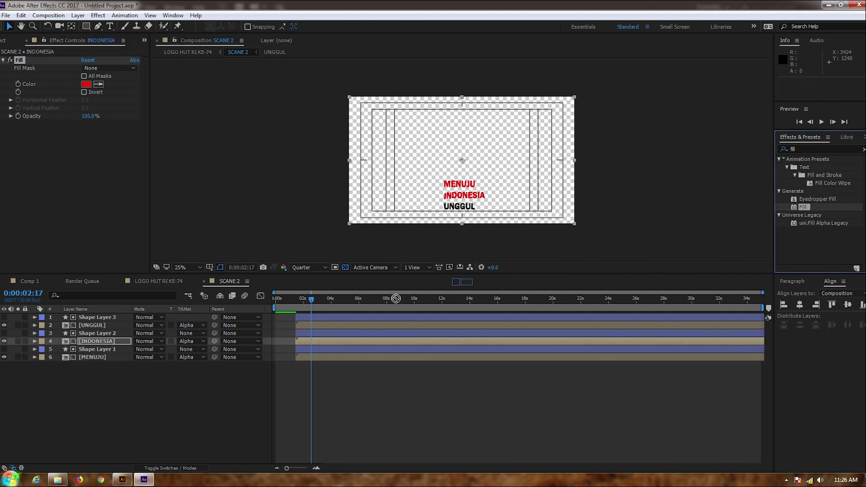
Set the Fill colour of MENUJU and INDONESIA to FFFFFF white
click(92, 358)
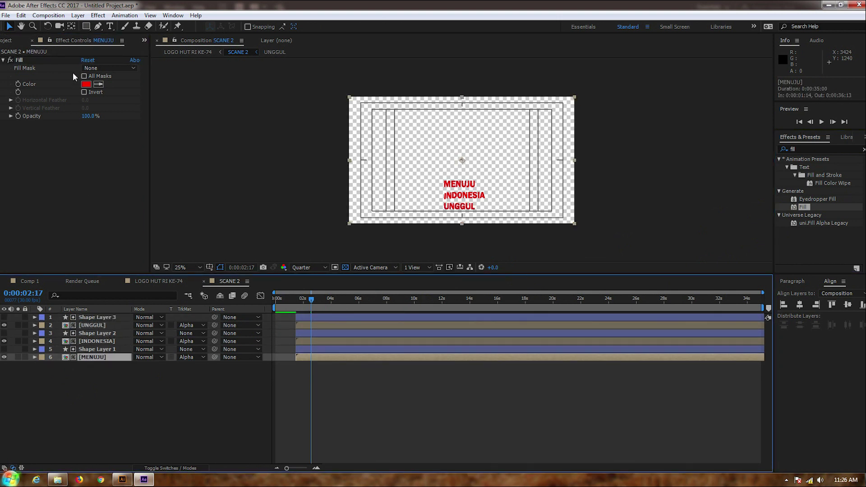
click(86, 84)
text(ffffff)
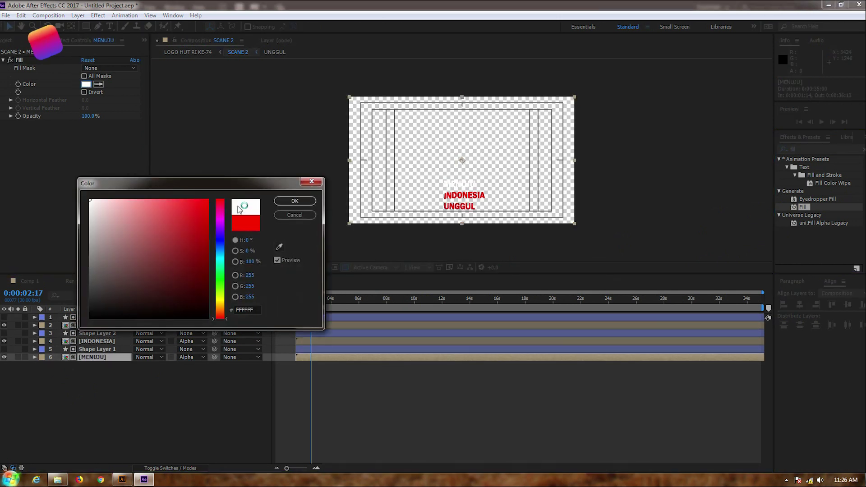
click(294, 202)
click(93, 342)
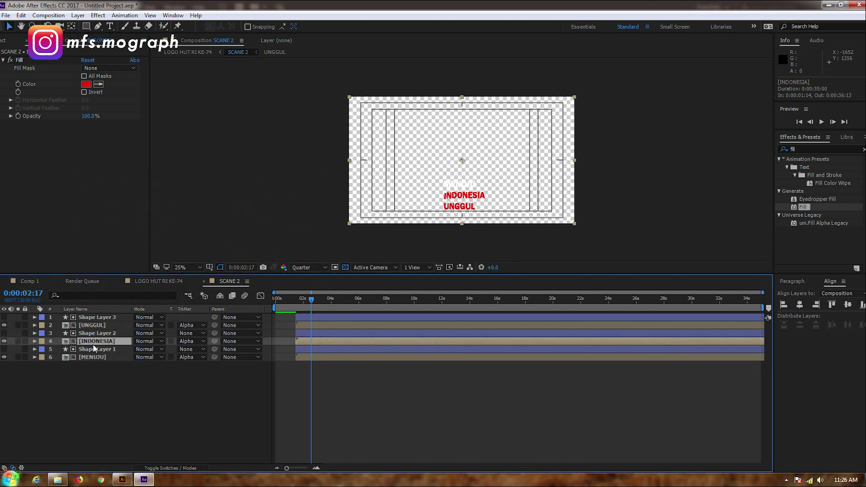
click(86, 85)
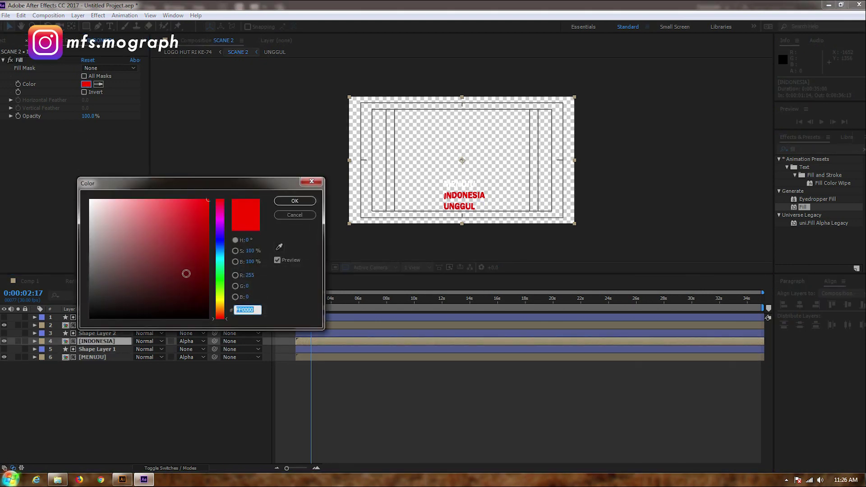
text(ffffff)
click(295, 201)
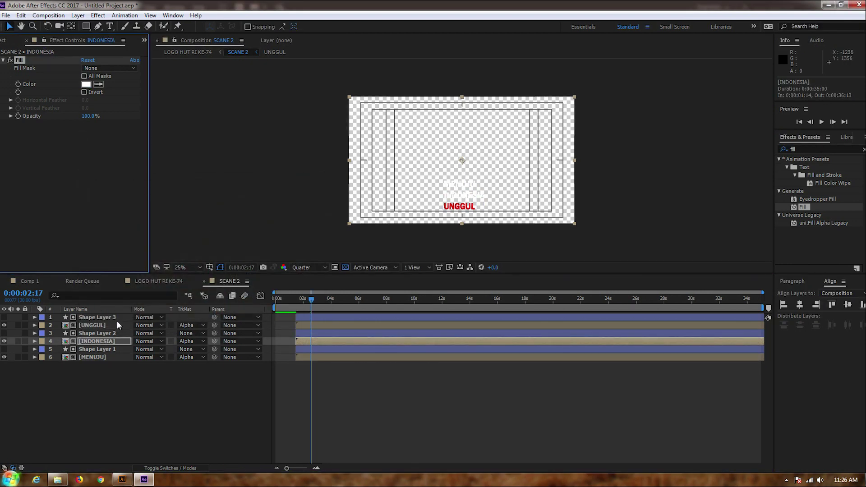
Make UNGGUL's Fill colour pure white and close the SCANE 2 composition
click(91, 321)
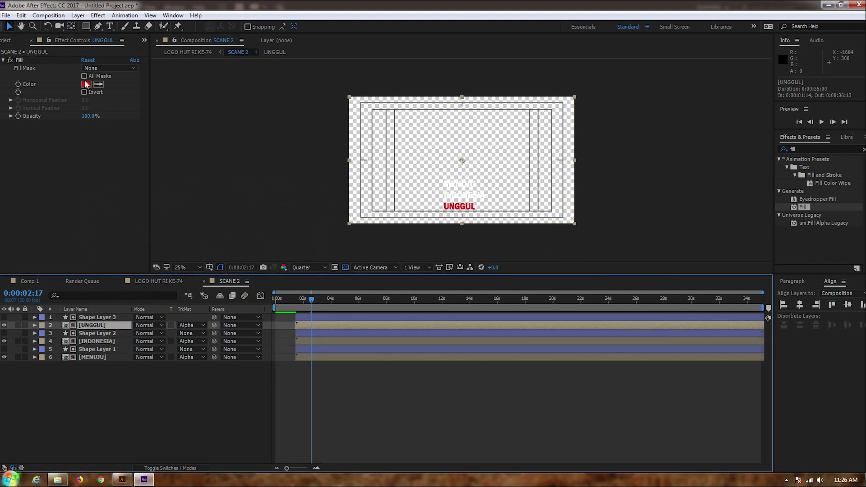
click(86, 85)
click(95, 208)
drag(83, 200, 81, 199)
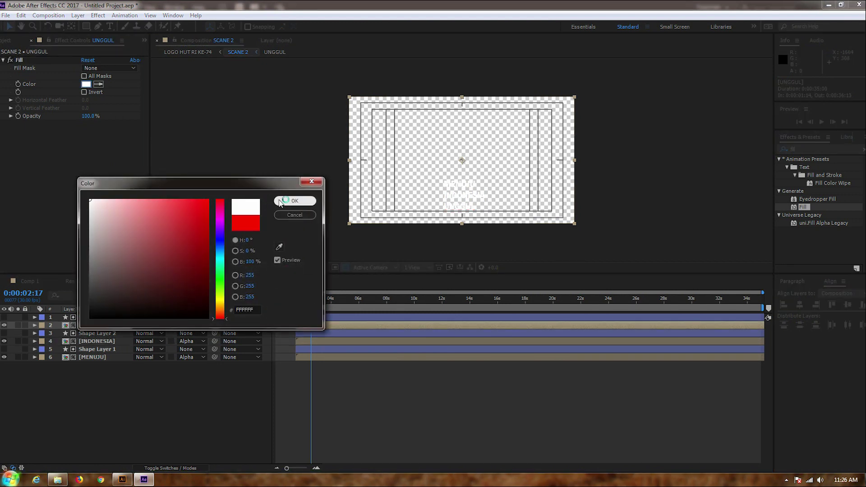
click(295, 201)
click(204, 281)
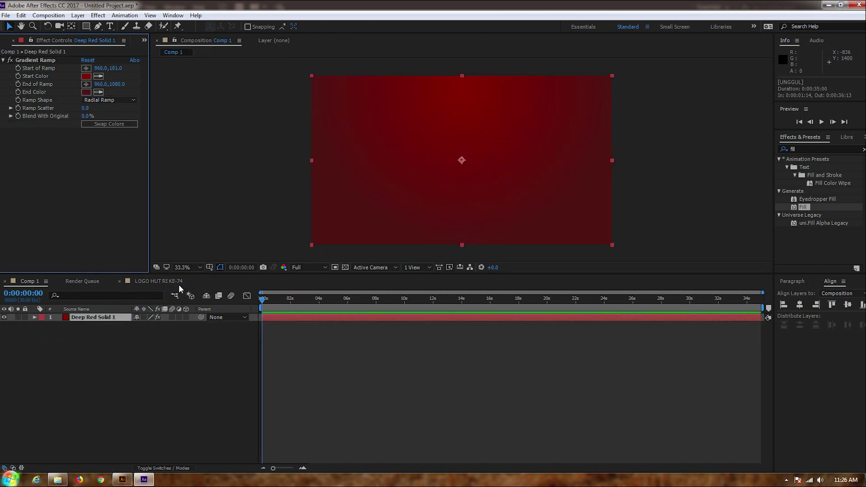
Close the LOGO HUT RI KE-74 timeline and return to the Comp 1 timeline
click(156, 282)
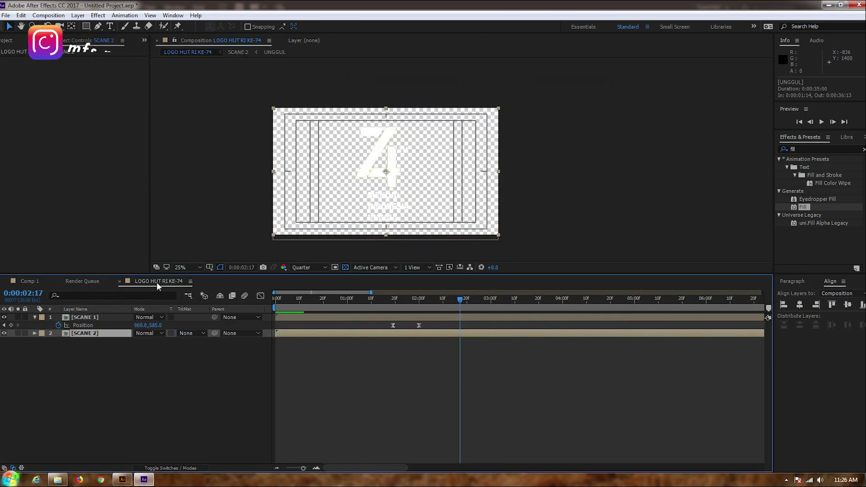
click(120, 282)
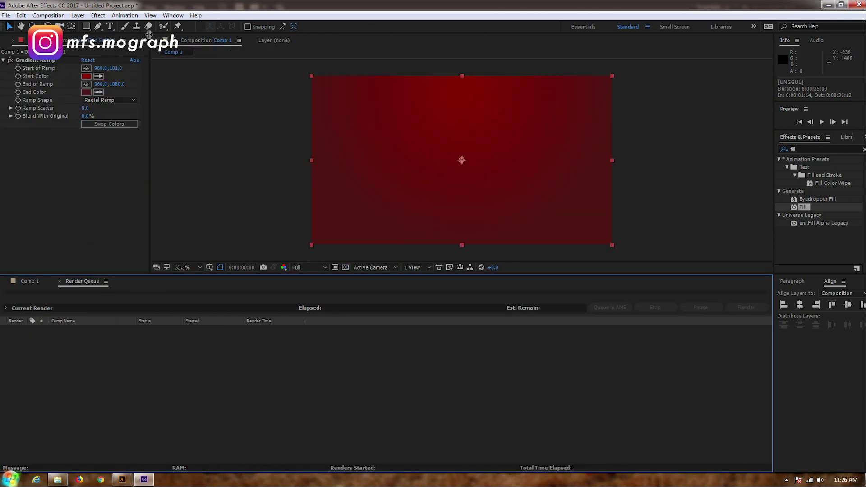
click(144, 41)
click(125, 62)
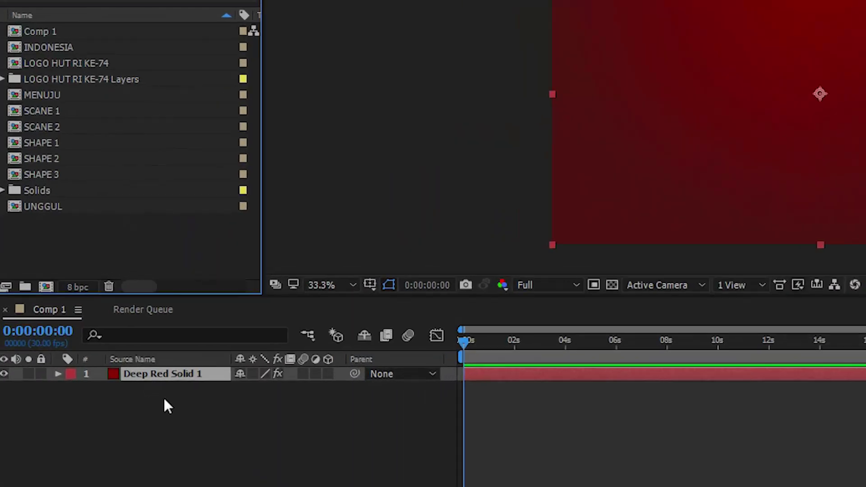
click(73, 337)
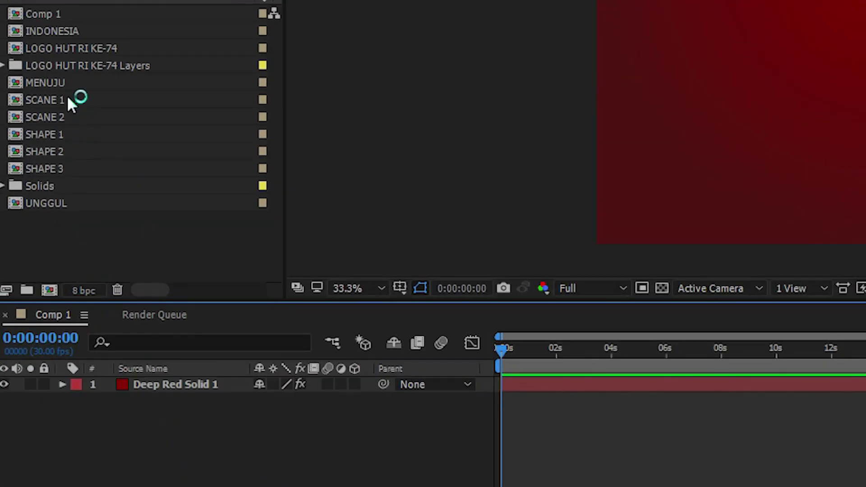
Add LOGO HUT RI KE-74 above the red background solid in Comp 1 and preview it
click(63, 49)
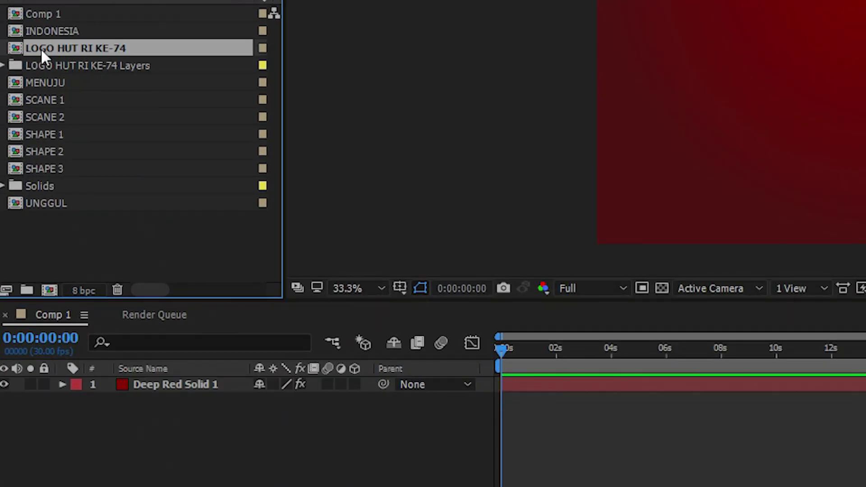
drag(66, 50, 92, 319)
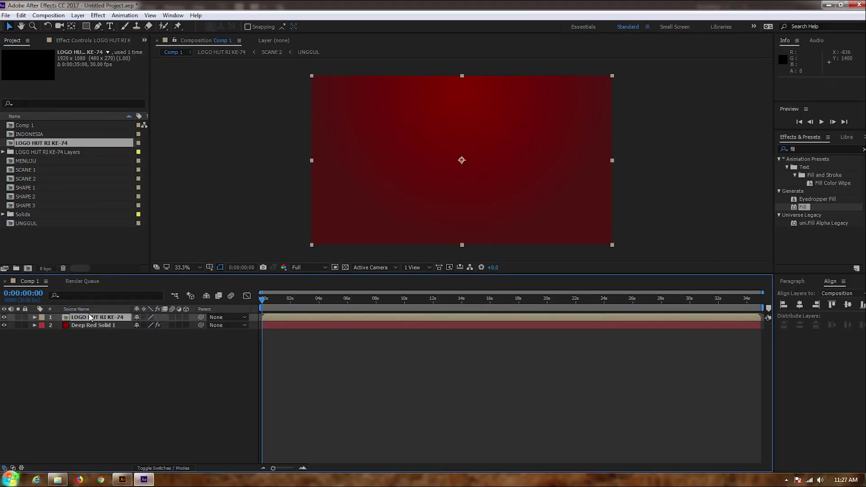
key(space)
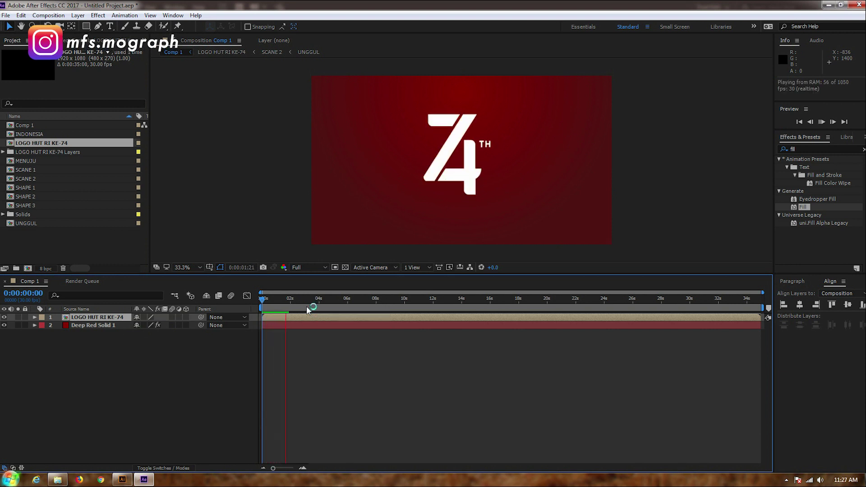
key(space)
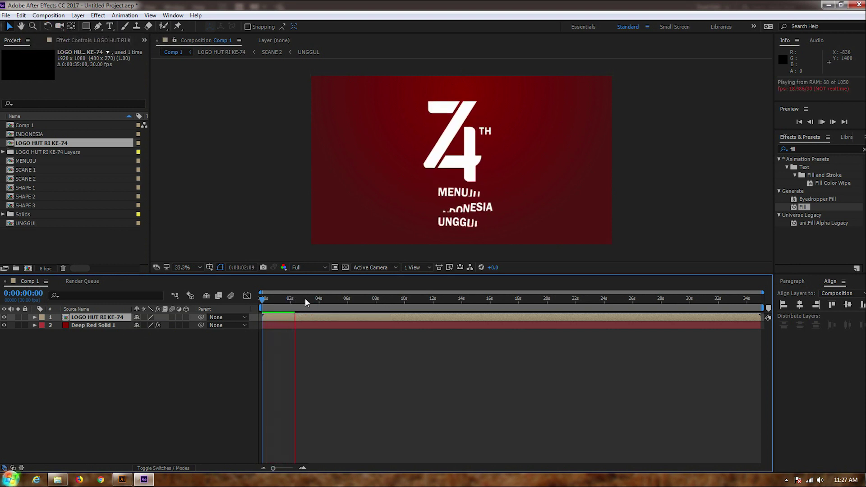
key(space)
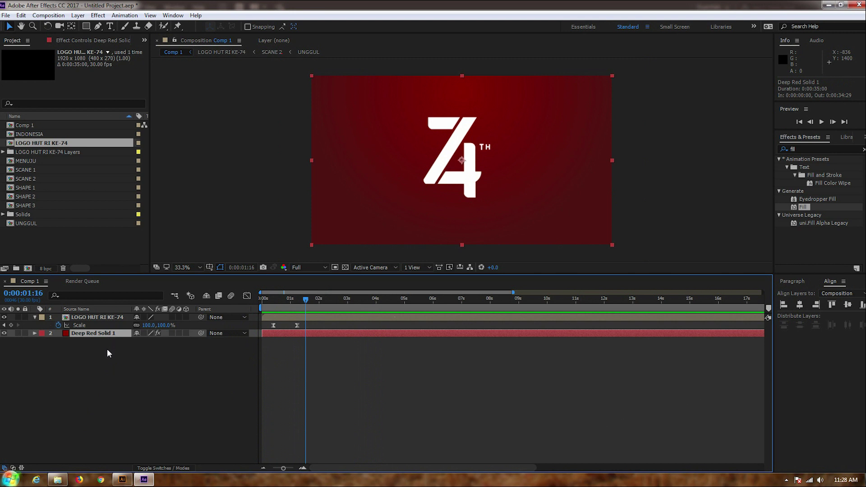
Duplicate the red solid twice and rename the bottom one SOLID BACKGROUND
key(ctrl+d)
key(ctrl+d)
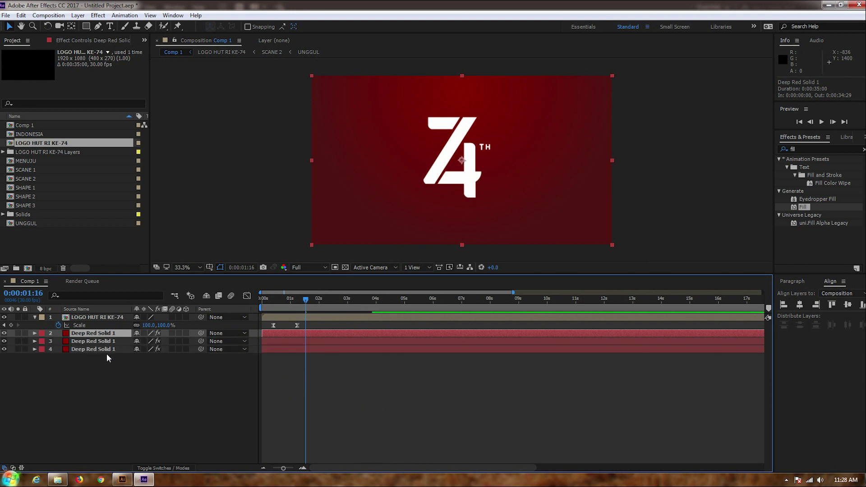
key(ctrl+d)
click(105, 350)
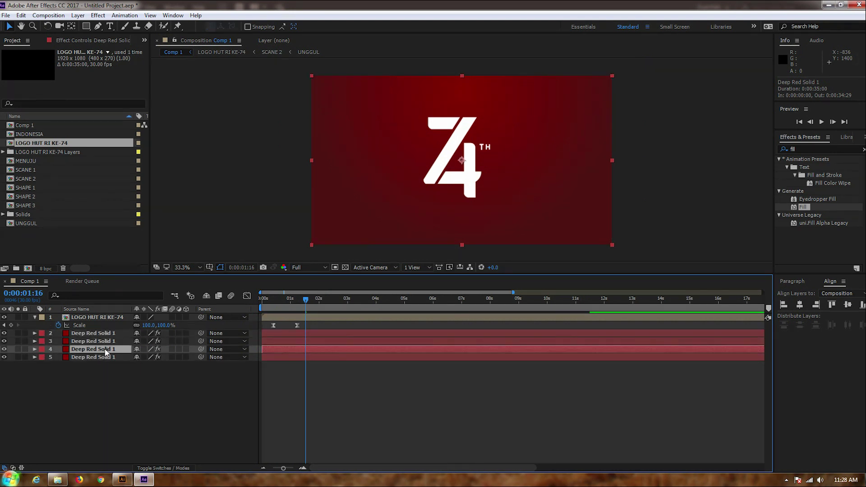
click(103, 357)
right_click(99, 356)
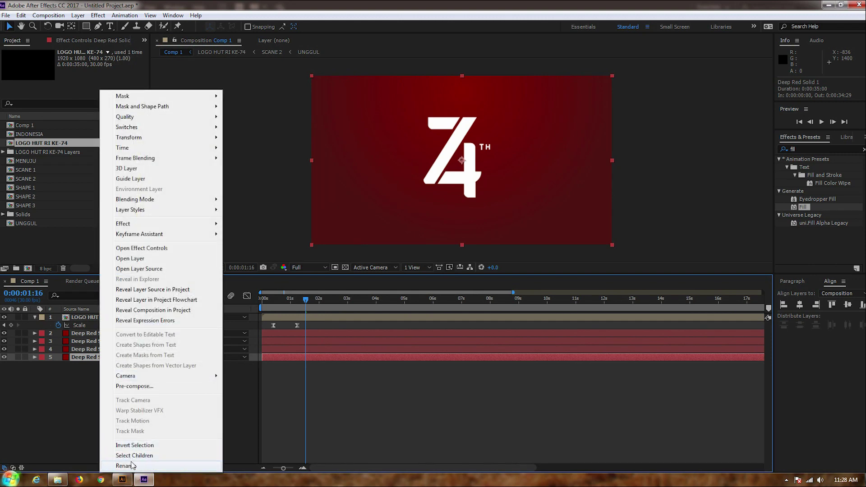
click(128, 462)
text(SOLID BACKGROUND)
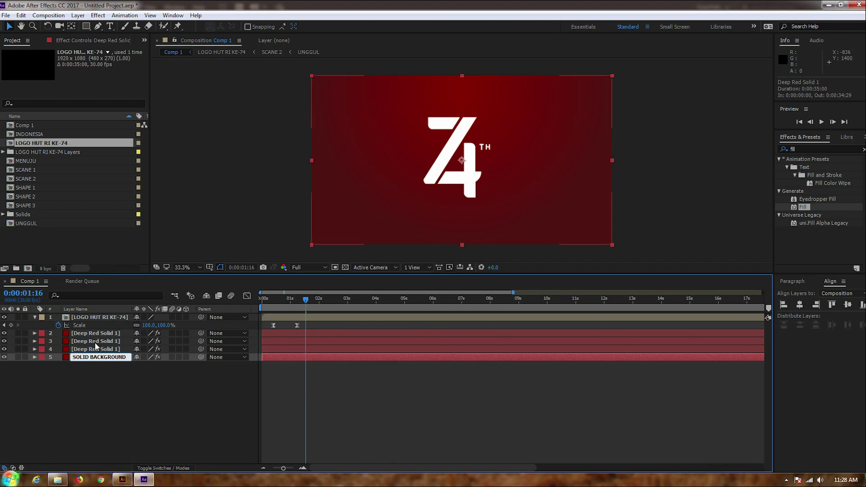
click(97, 349)
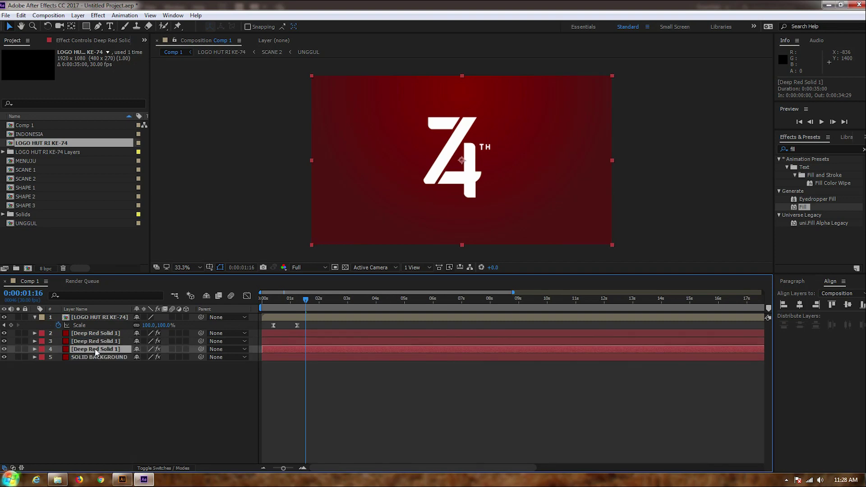
Rename layers 4 and 3 to TRANSISI 1 and TRANSISI 2
right_click(97, 349)
click(131, 466)
text(TRANSISI 1)
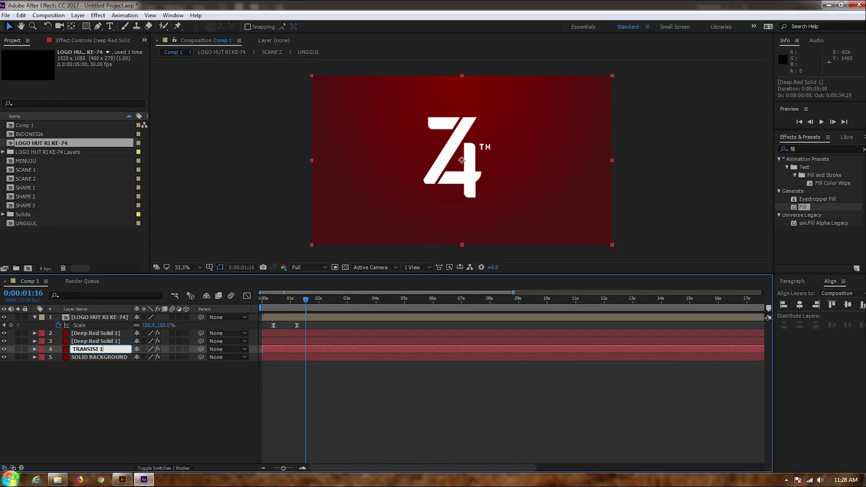
key(Return)
right_click(90, 341)
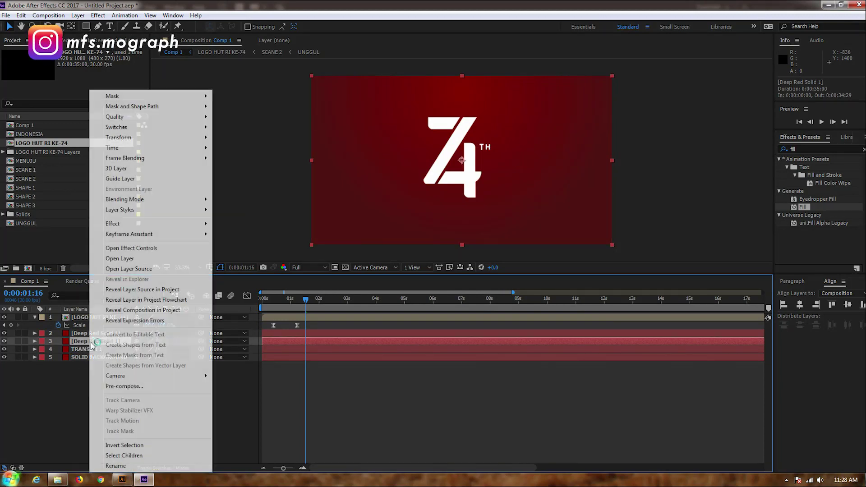
click(126, 466)
text(TRANSISI)
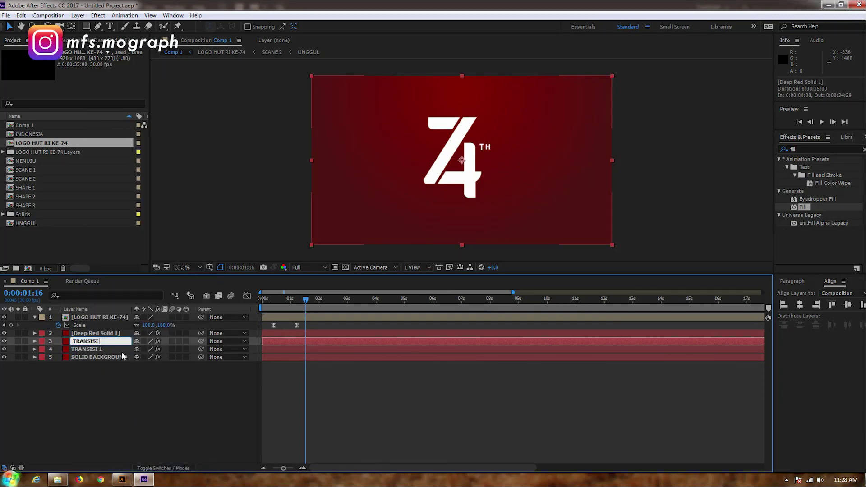
text( 12)
key(Return)
Rename layer 2 to TRANSISI 3 and select TRANSISI 1
right_click(90, 333)
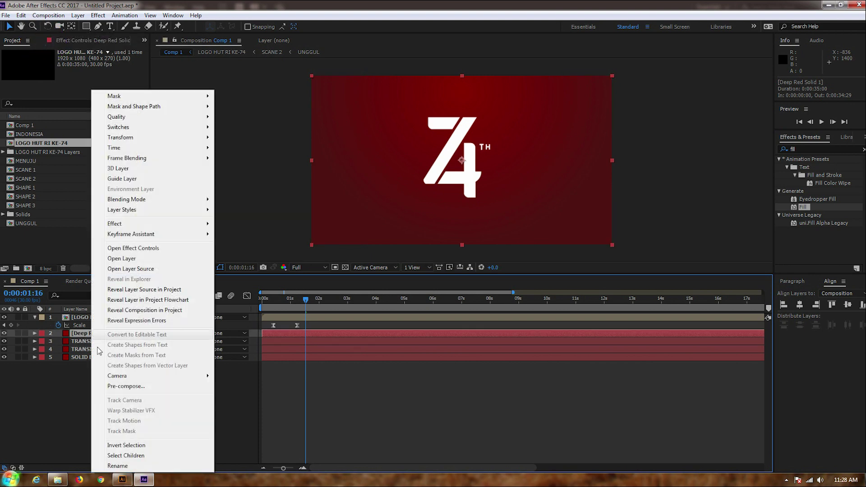
click(117, 466)
text(TRANSISI 1)
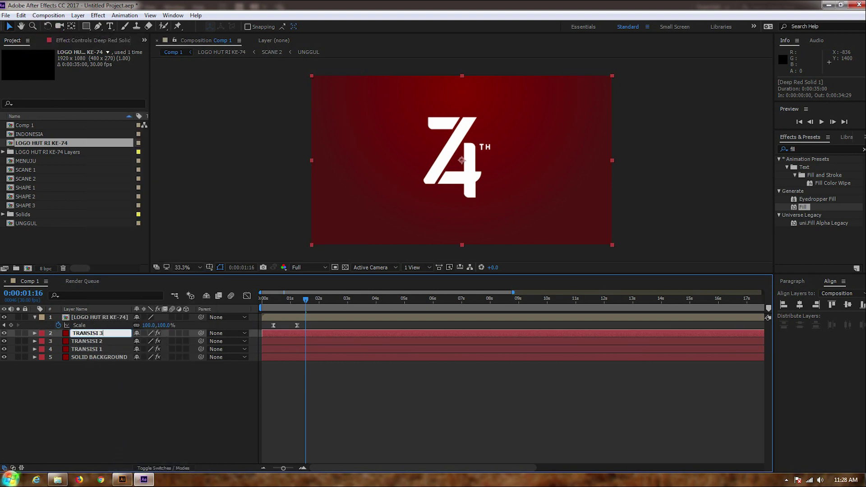
key(Return)
click(91, 350)
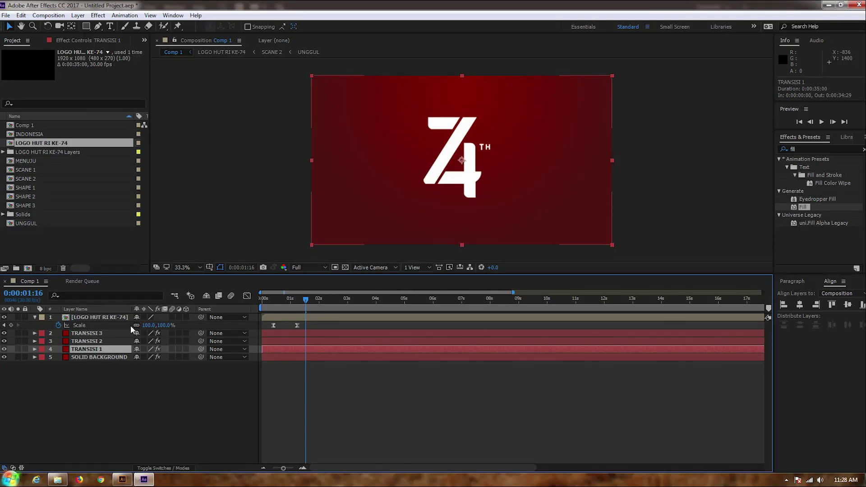
Search for 'linear' and apply Linear Wipe to TRANSISI 1, 2 and 3
click(829, 149)
text(linear)
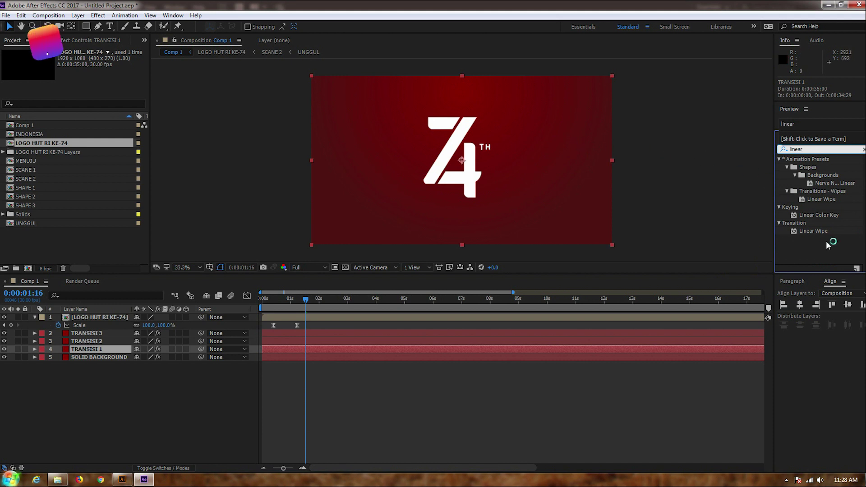
drag(813, 231, 106, 350)
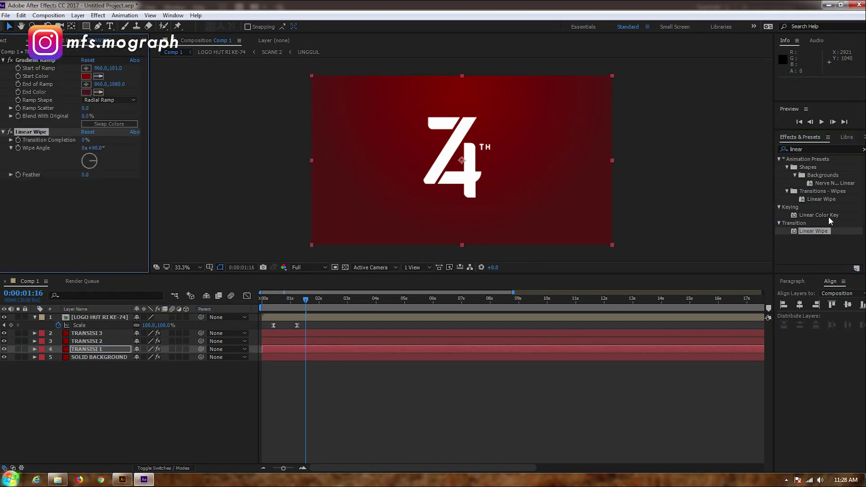
drag(817, 231, 80, 343)
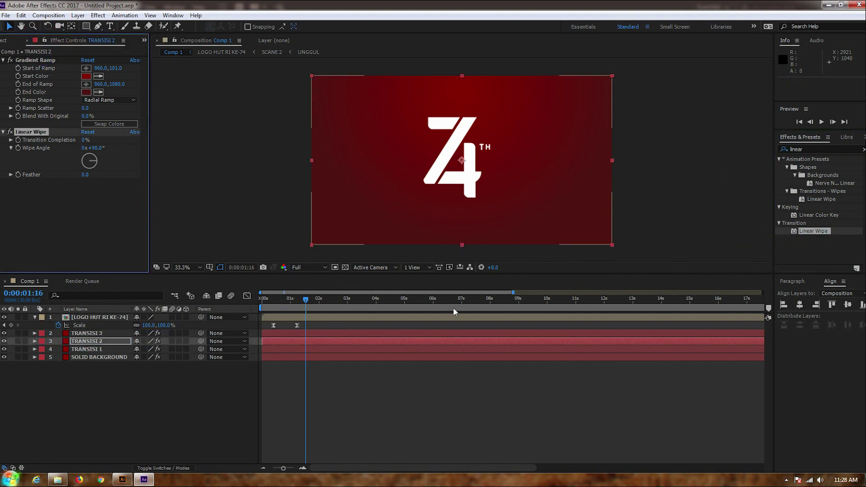
drag(815, 231, 103, 334)
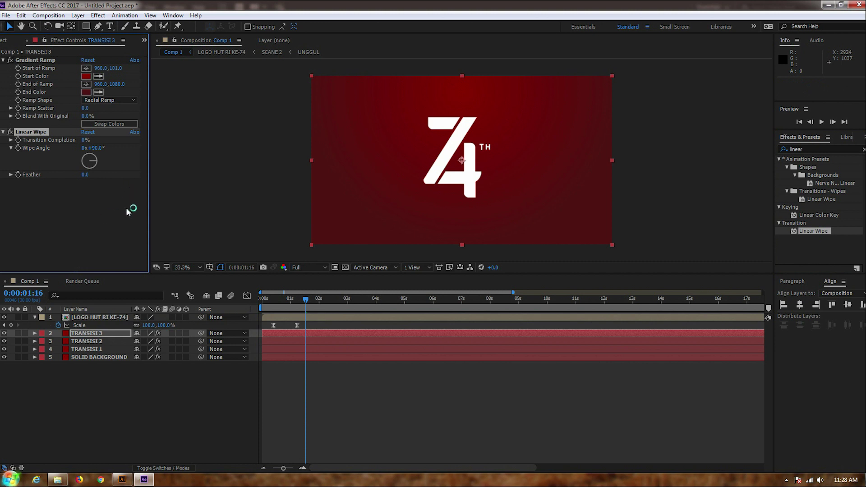
Hide the other solids and set TRANSISI 1's Wipe Angle to -90° at the first frame
click(4, 357)
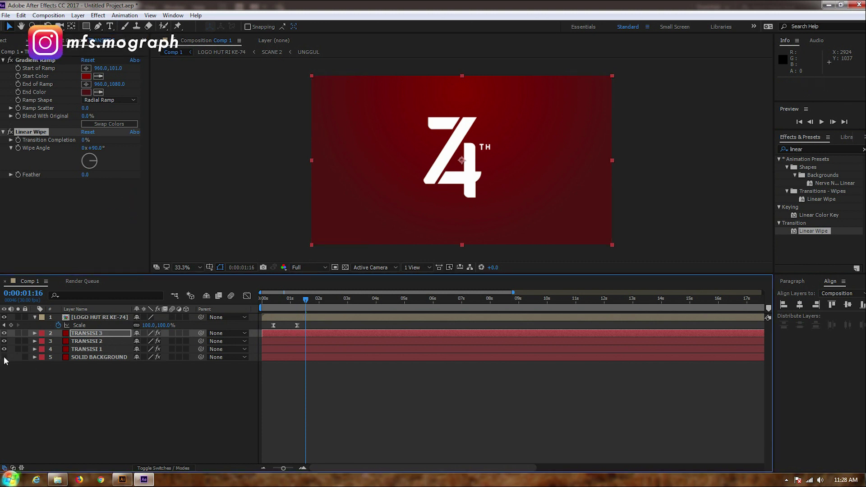
click(113, 350)
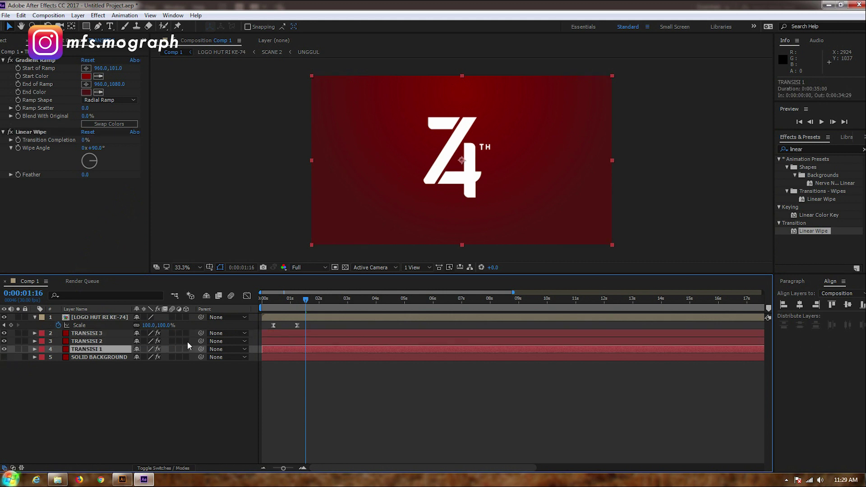
drag(3, 342, 4, 334)
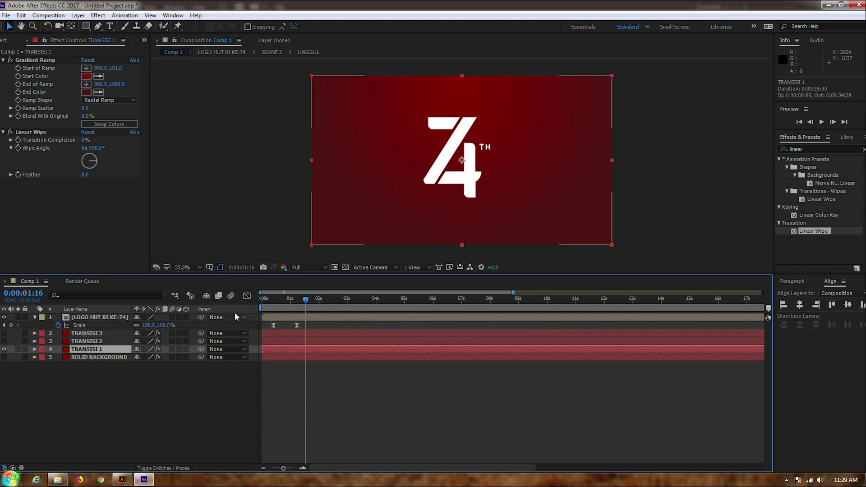
drag(286, 303, 223, 309)
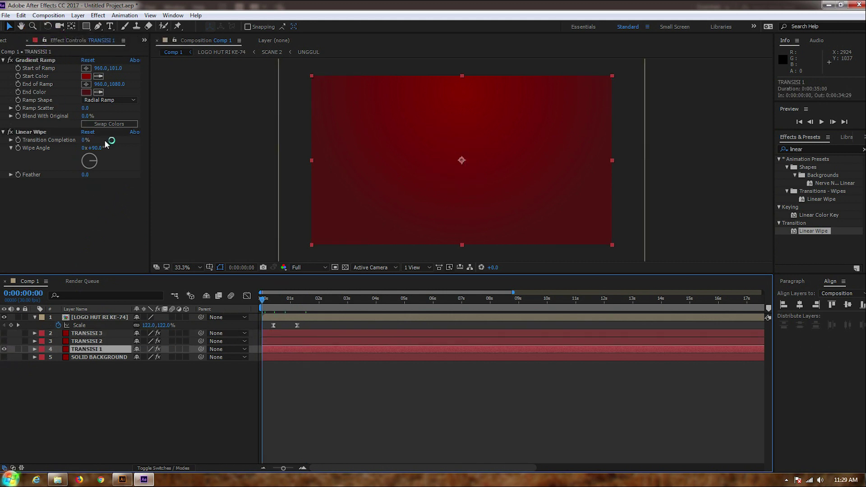
mouse_move(96, 149)
mouse_down()
mouse_move(65, 149)
mouse_move(153, 148)
mouse_move(49, 153)
mouse_up()
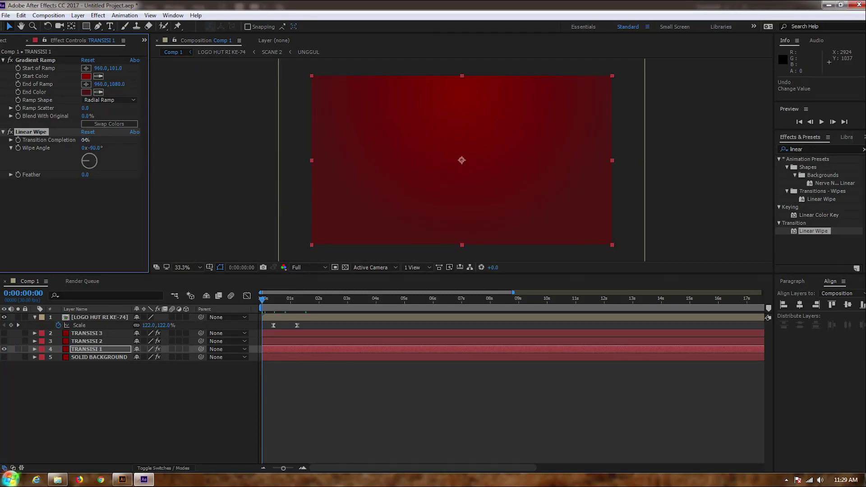
drag(85, 140, 169, 140)
drag(270, 140, 83, 140)
Keyframe TRANSISI 1's Transition Completion at 100% at the start and preview the wipe
key(space)
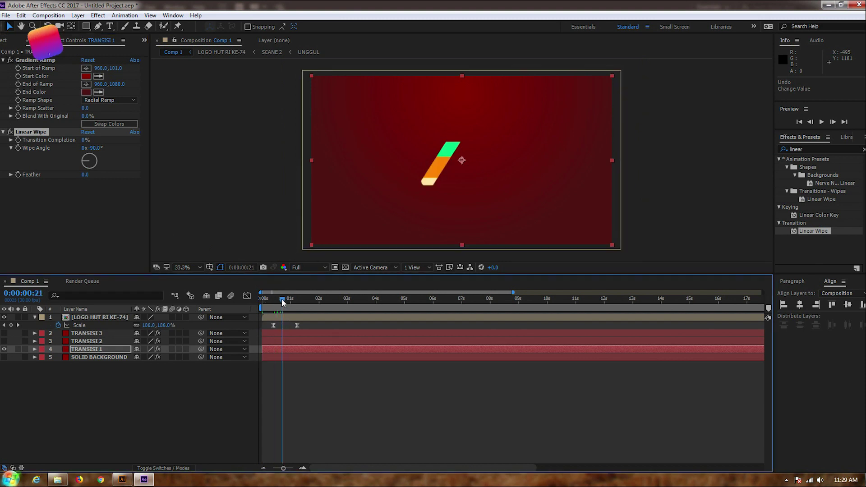
click(20, 141)
drag(282, 301, 262, 301)
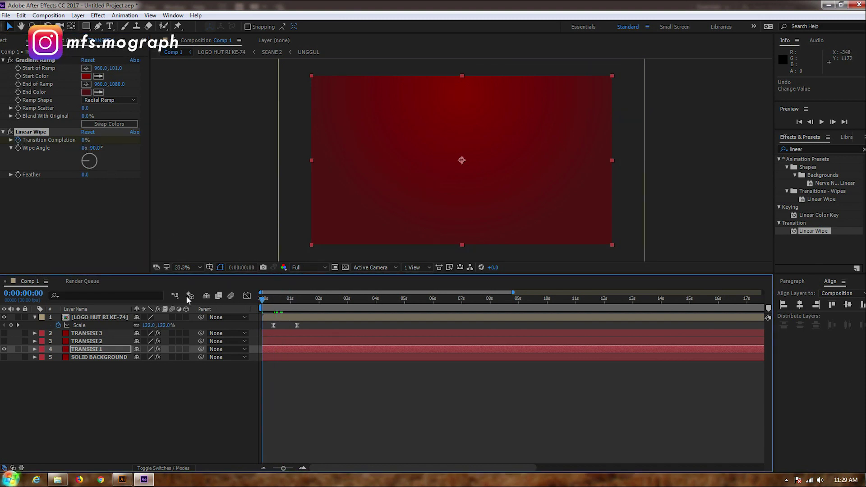
drag(84, 141, 181, 143)
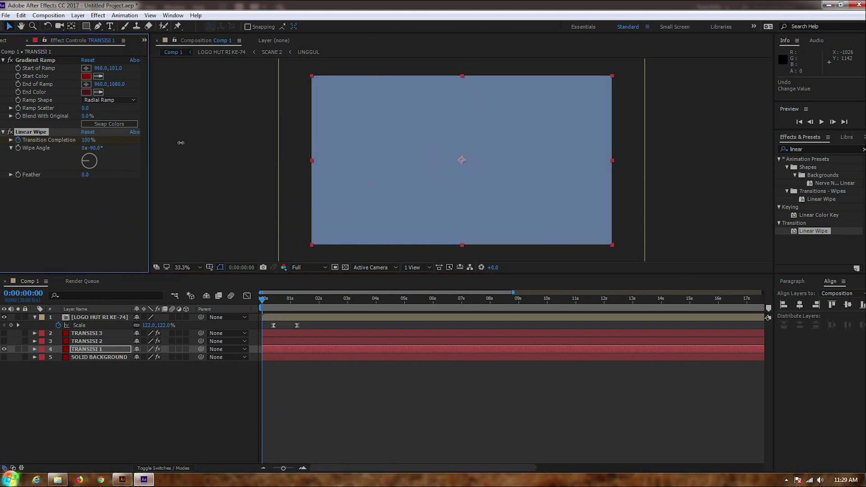
key(space)
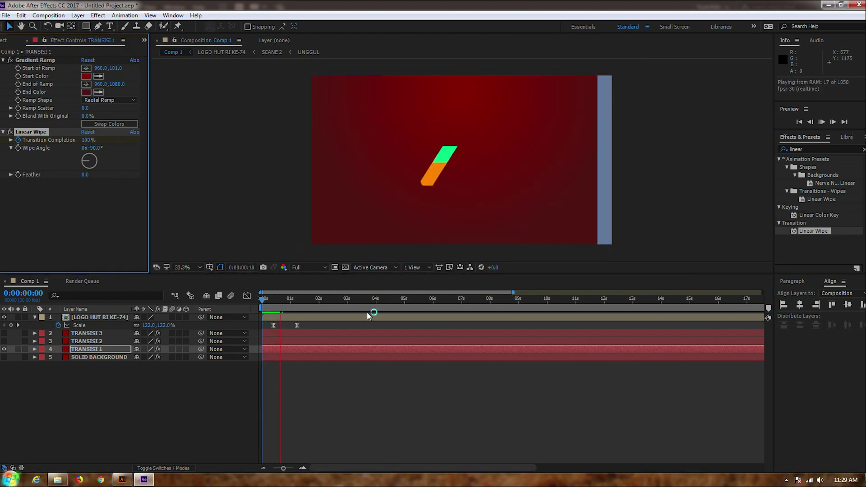
click(283, 349)
key(u)
click(275, 366)
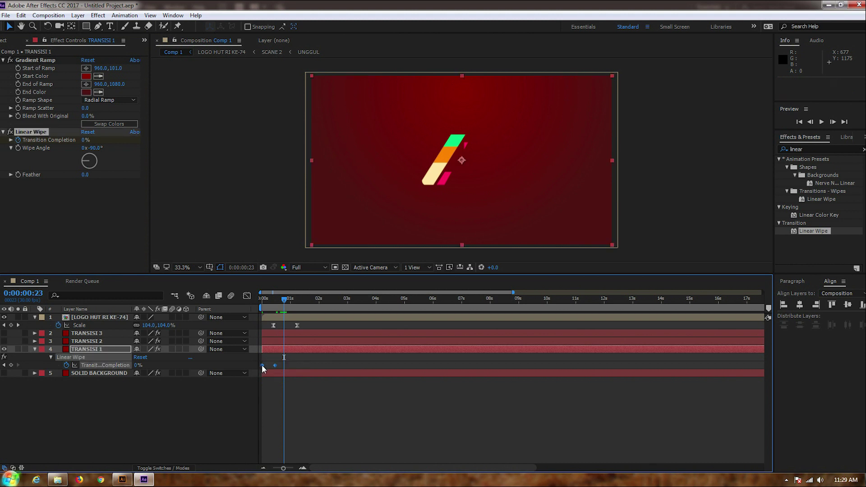
Inspect the completion keyframe's options and move the current time to frame 27
right_click(265, 367)
click(315, 359)
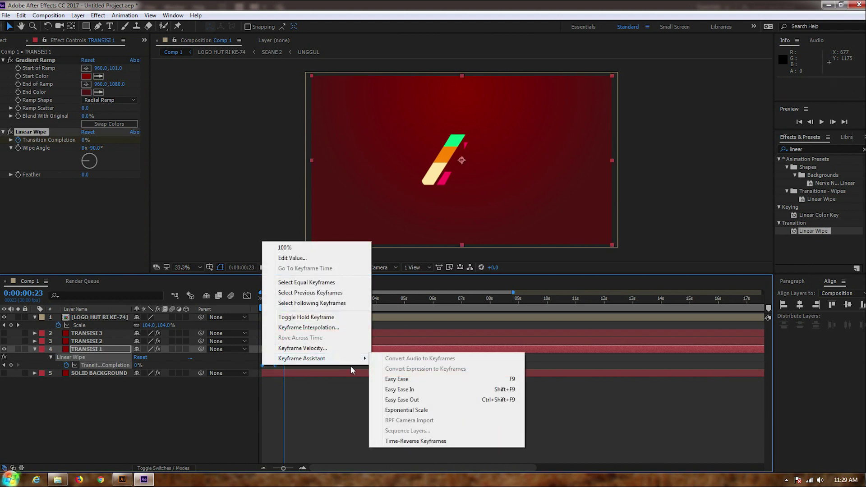
click(210, 395)
click(275, 304)
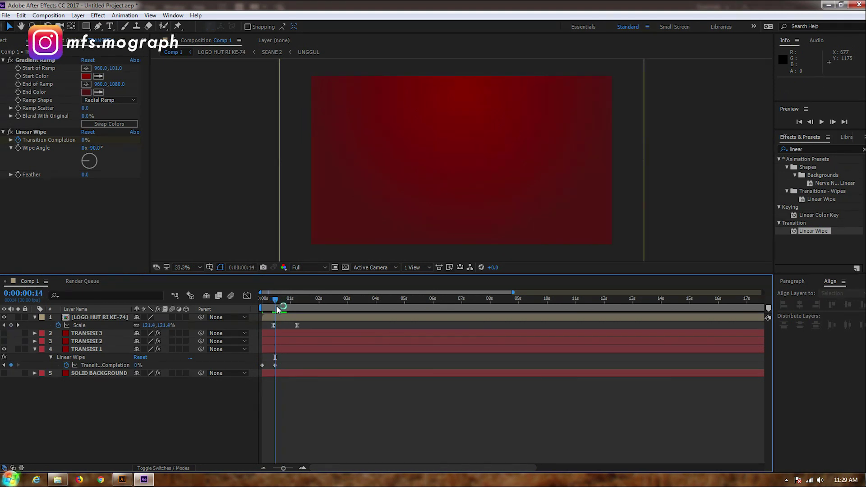
key(equal)
key(equal)
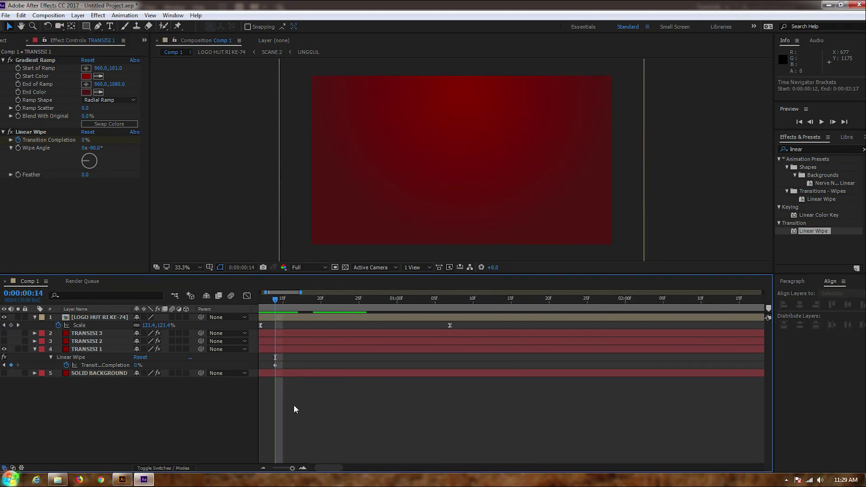
key(minus)
key(minus)
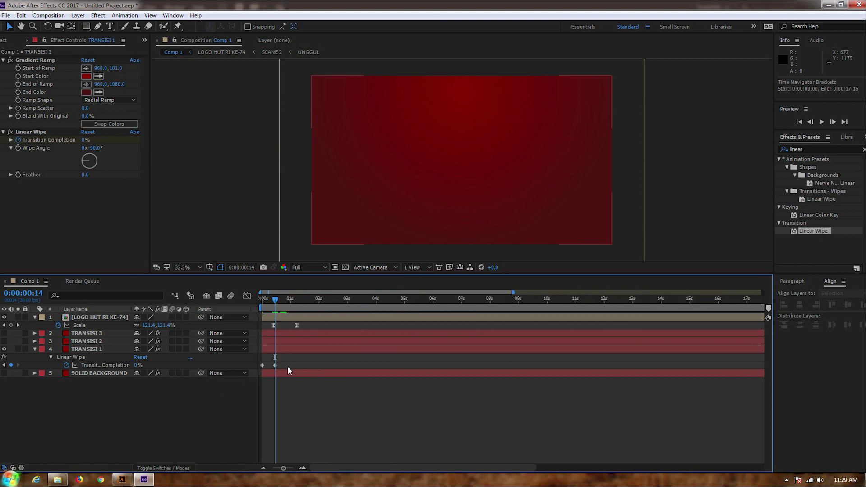
click(240, 357)
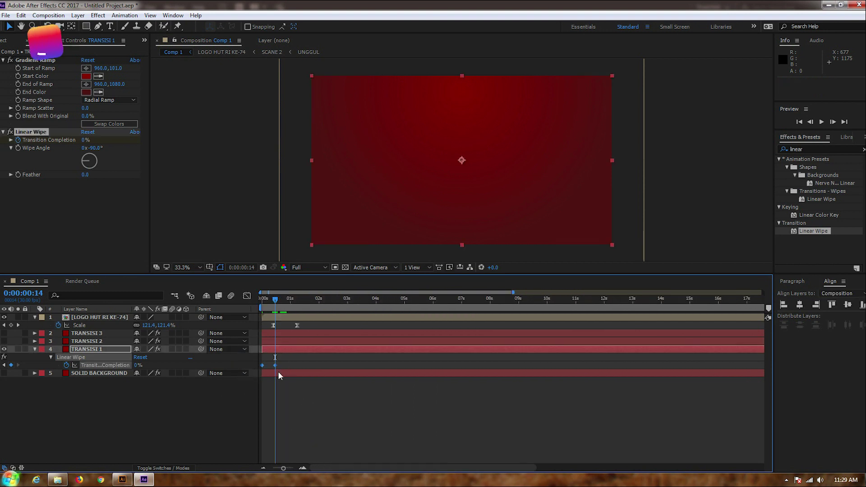
mouse_move(276, 366)
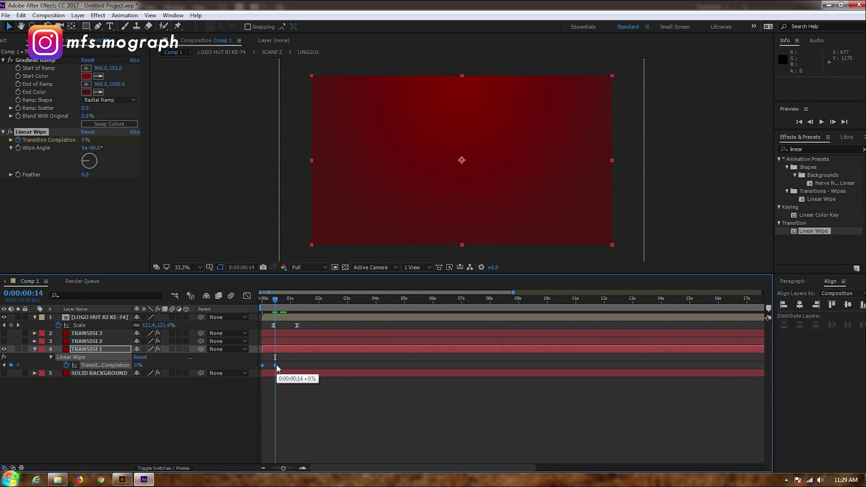
click(277, 310)
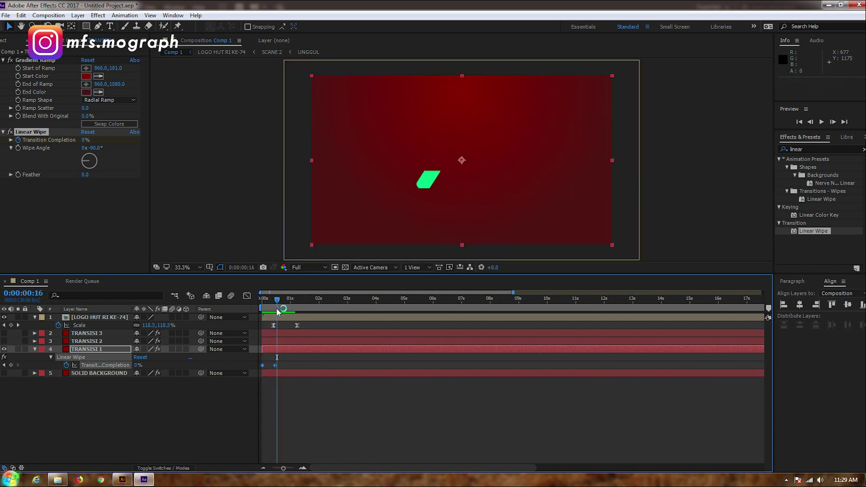
drag(277, 311, 287, 311)
click(202, 405)
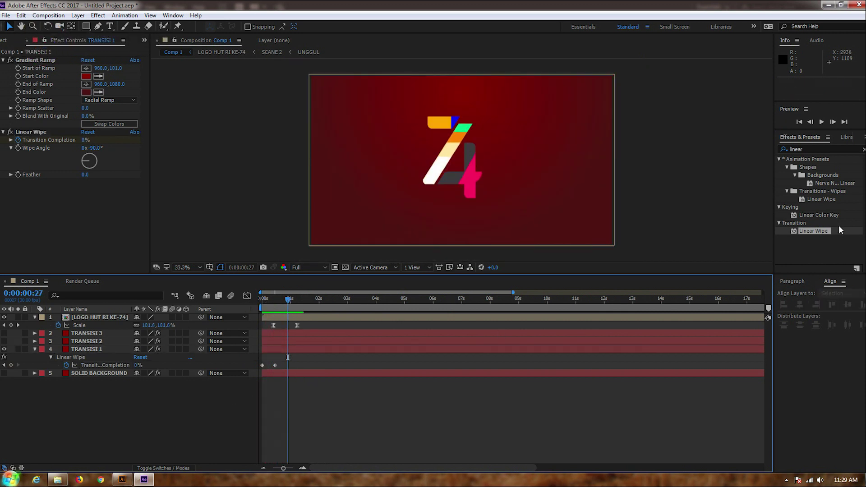
Add a second Linear Wipe to TRANSISI 1 reaching 100% completion at 0:00:01:08
drag(820, 235, 85, 347)
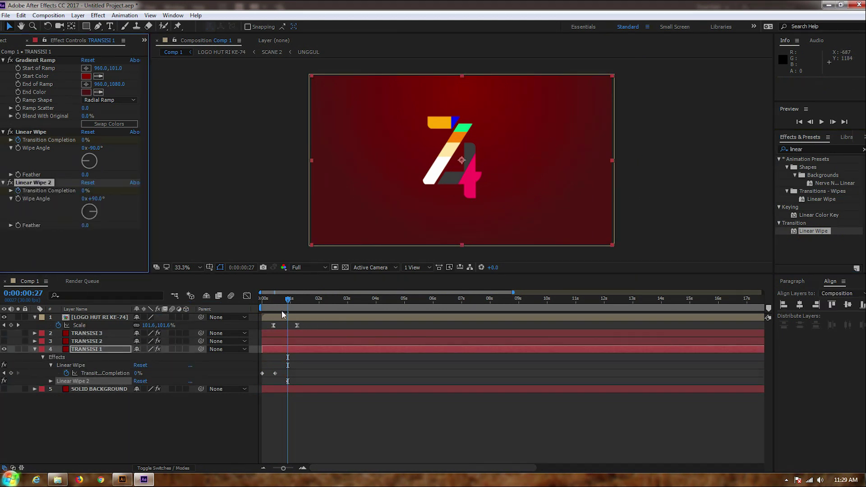
drag(297, 301, 301, 306)
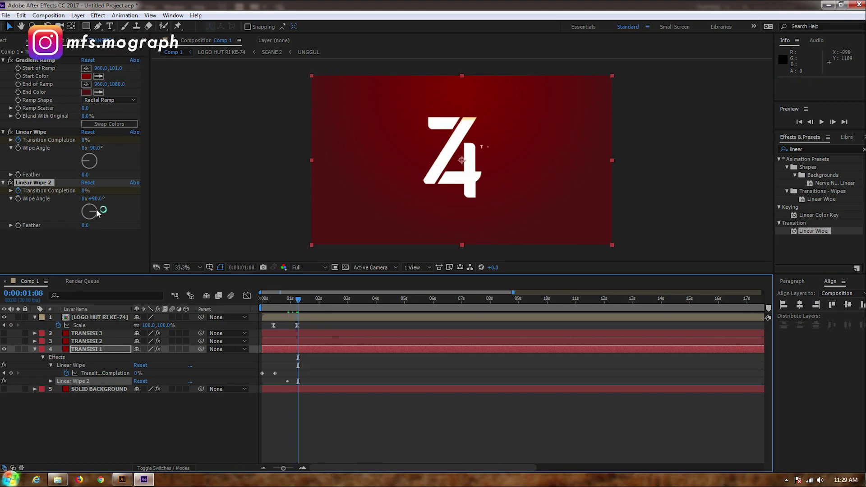
drag(83, 191, 135, 192)
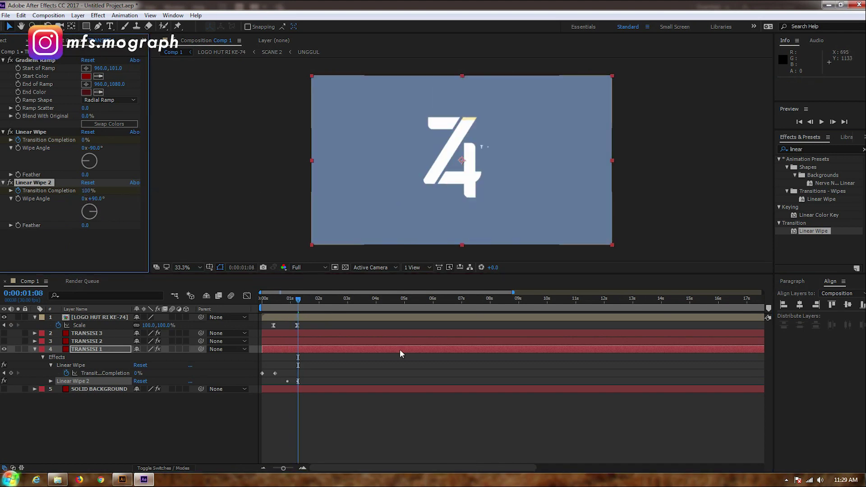
click(305, 347)
key(u)
key(u)
Apply Easy Ease to all four wipe keyframes and view them in the graph editor
drag(305, 385, 251, 359)
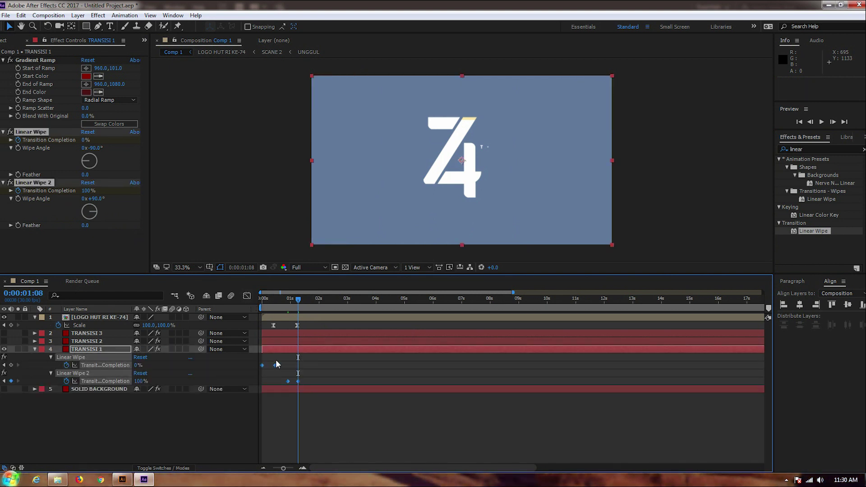
right_click(288, 382)
mouse_move(314, 374)
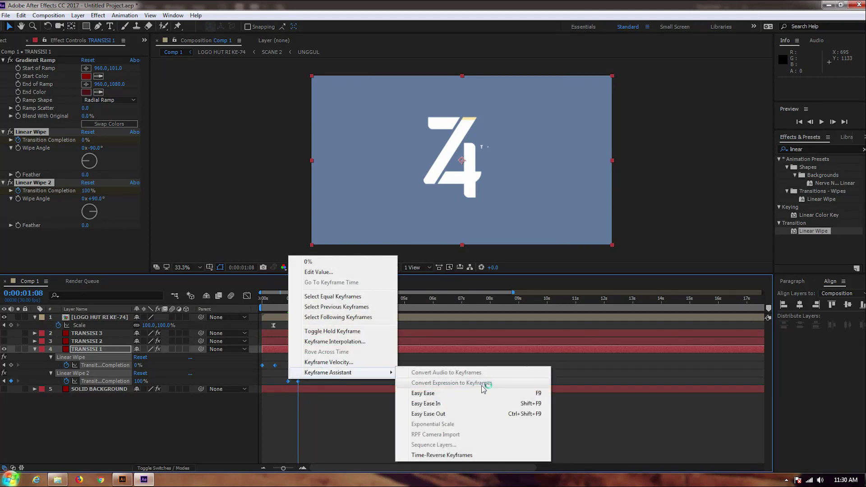
click(458, 396)
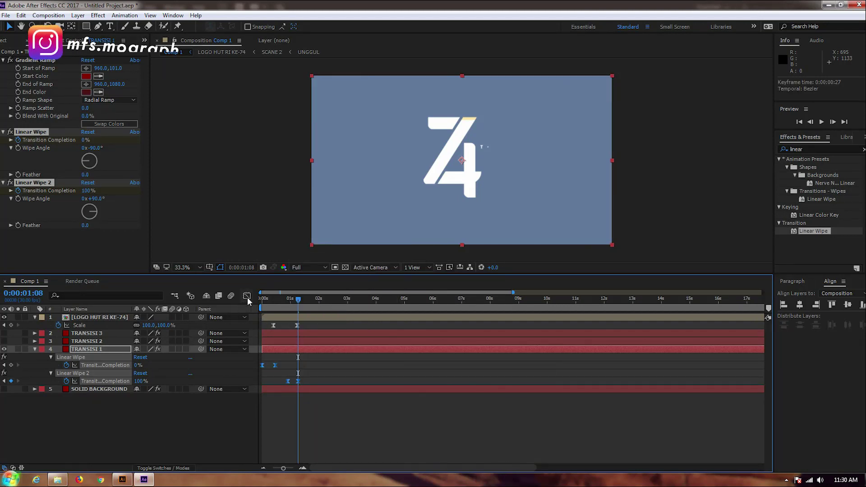
key(shift+F3)
mouse_move(330, 365)
mouse_down()
mouse_move(283, 318)
mouse_move(292, 327)
mouse_up()
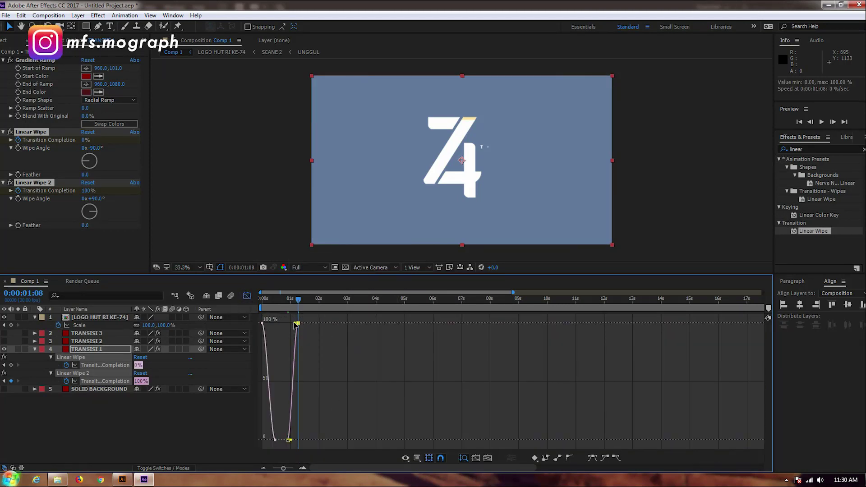
Preview the eased wipe animation from the start, then return to the keyframe view
key(Home)
key(space)
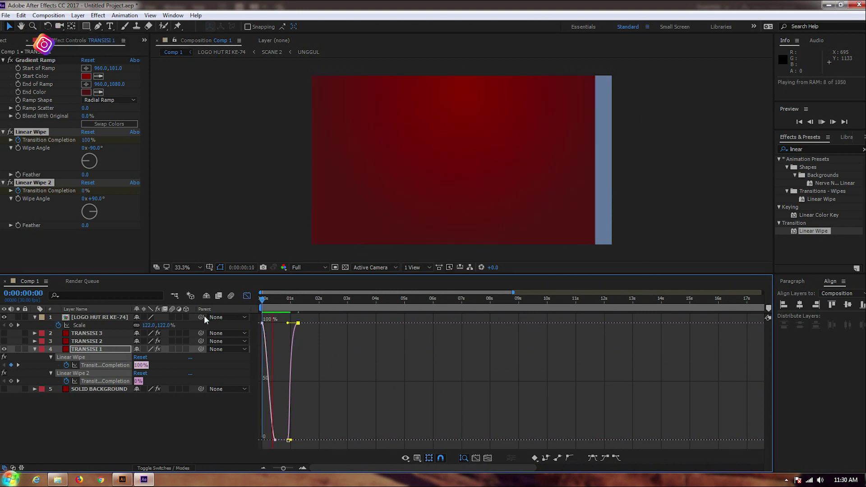
key(space)
key(shift+F3)
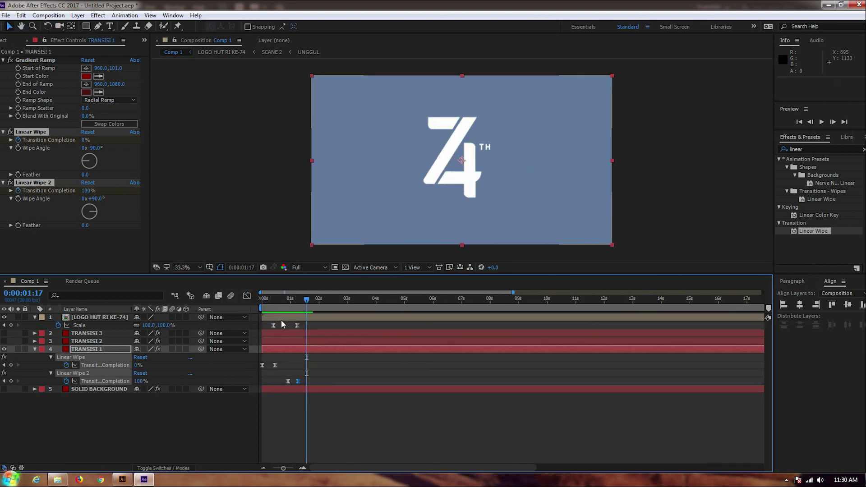
Shift the second wipe's keyframes earlier to finish around 0:00:01:00 and preview again
shift+click(288, 381)
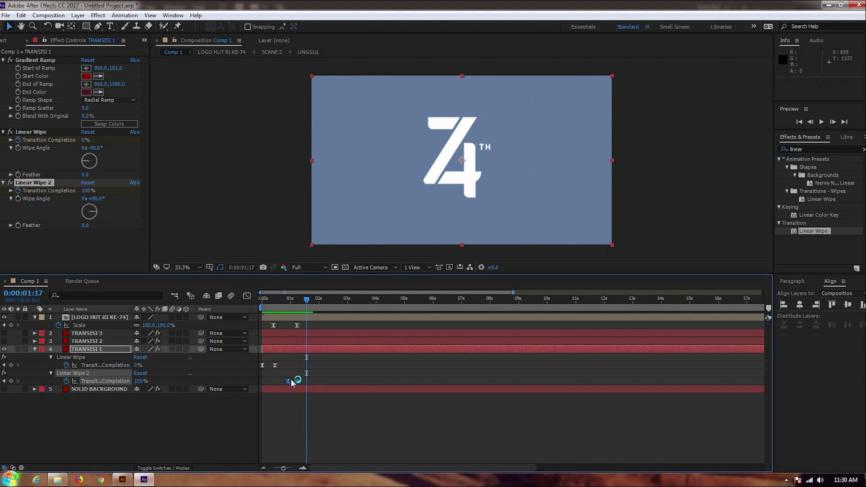
drag(287, 381, 278, 381)
key(Home)
key(space)
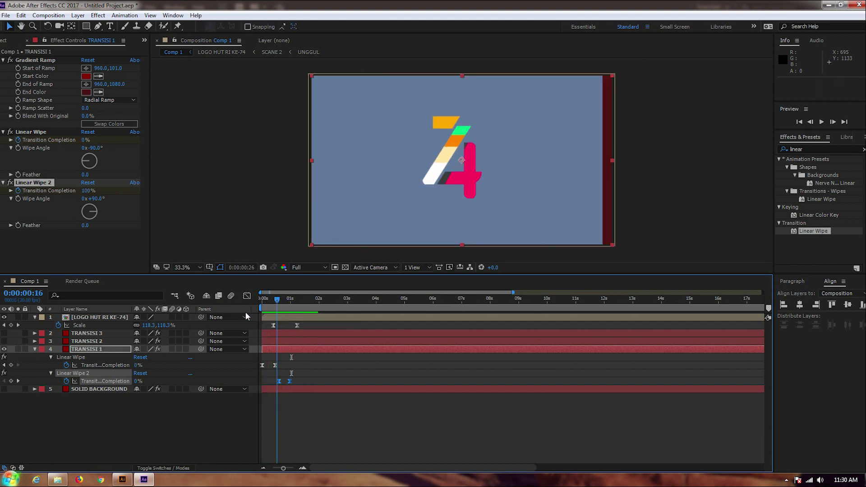
key(space)
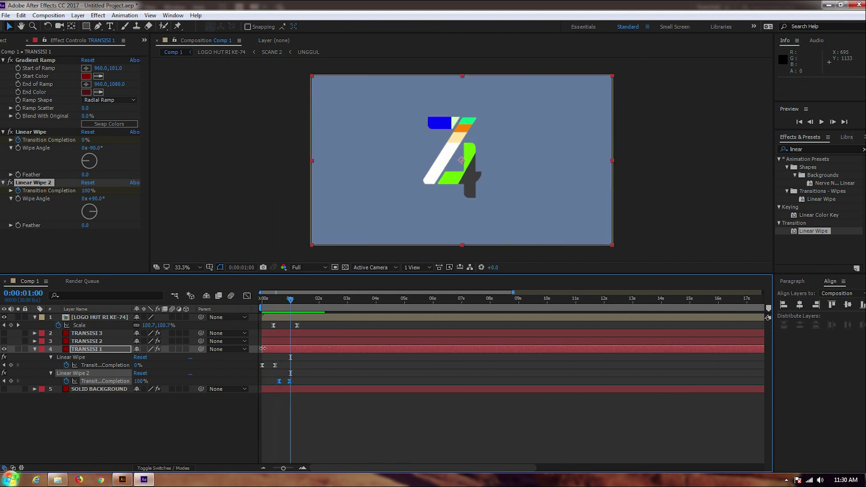
click(107, 416)
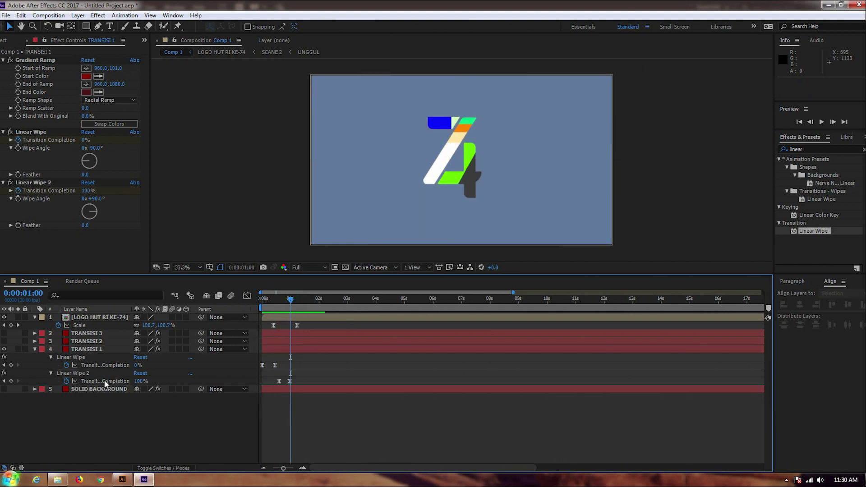
Copy Linear Wipe and Linear Wipe 2 from TRANSISI 1 onto TRANSISI 2 and TRANSISI 3
click(85, 348)
click(91, 341)
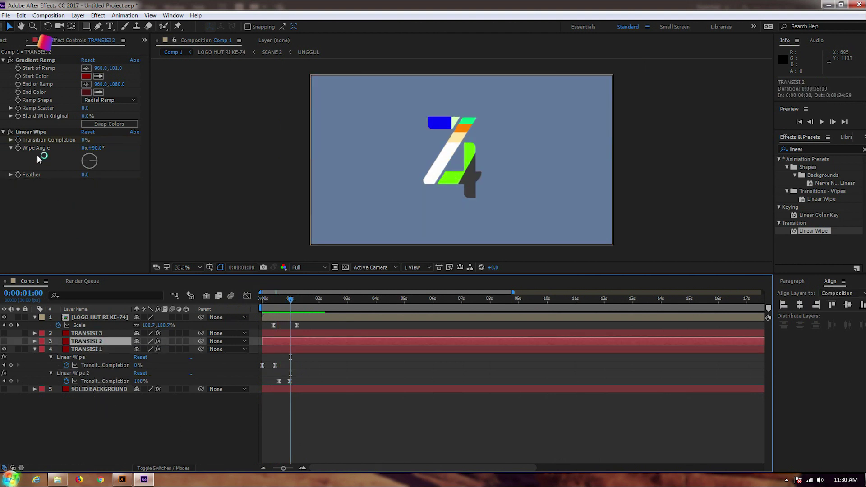
click(84, 334)
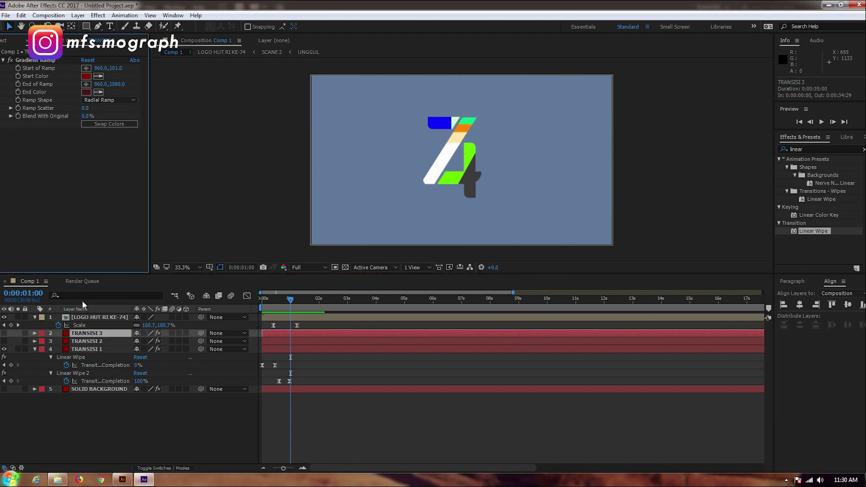
click(91, 348)
click(80, 358)
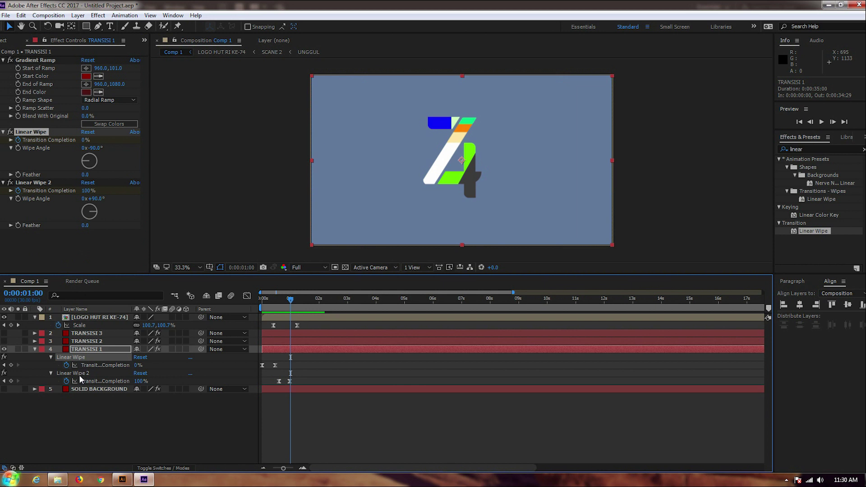
ctrl+click(79, 374)
key(ctrl+c)
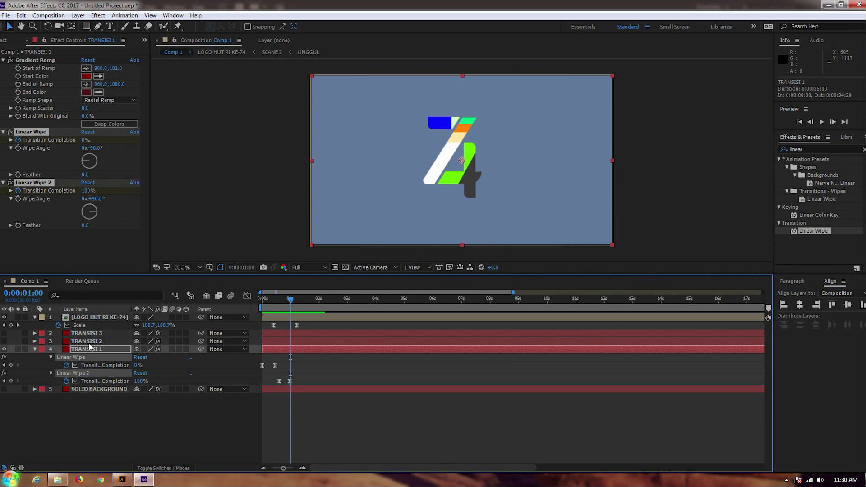
click(87, 341)
key(ctrl+v)
click(83, 333)
key(ctrl+v)
Recolour the TRANSISI 2 solid to green in Solid Settings
drag(280, 302, 255, 305)
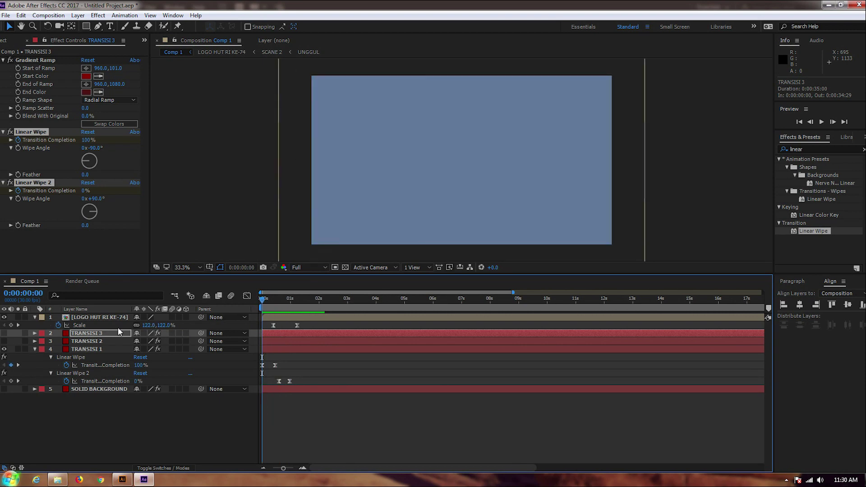
click(94, 341)
click(86, 17)
click(92, 36)
click(413, 265)
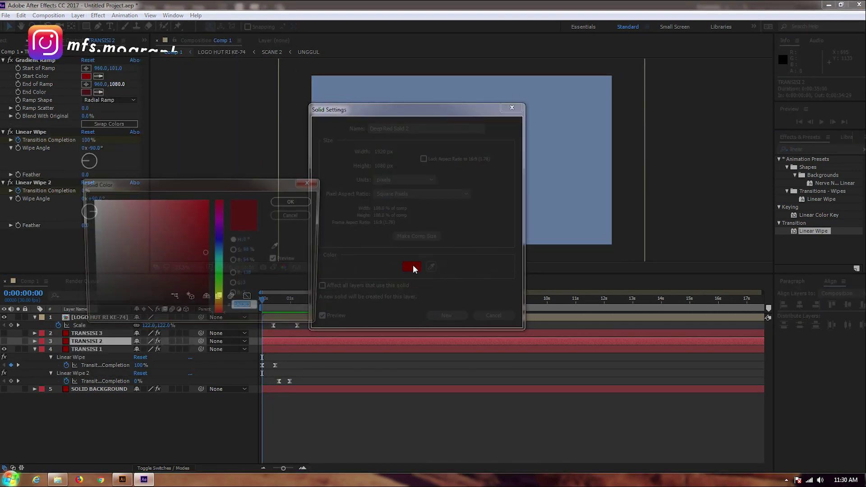
drag(220, 316, 220, 277)
drag(199, 224, 210, 234)
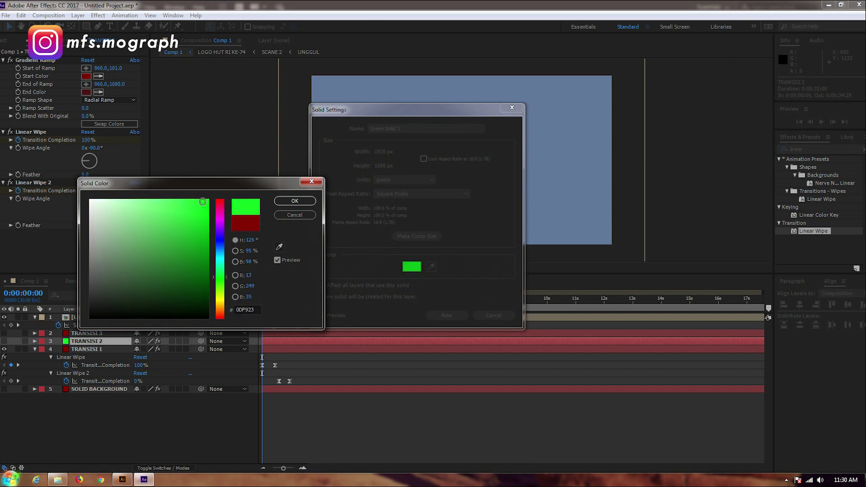
click(295, 201)
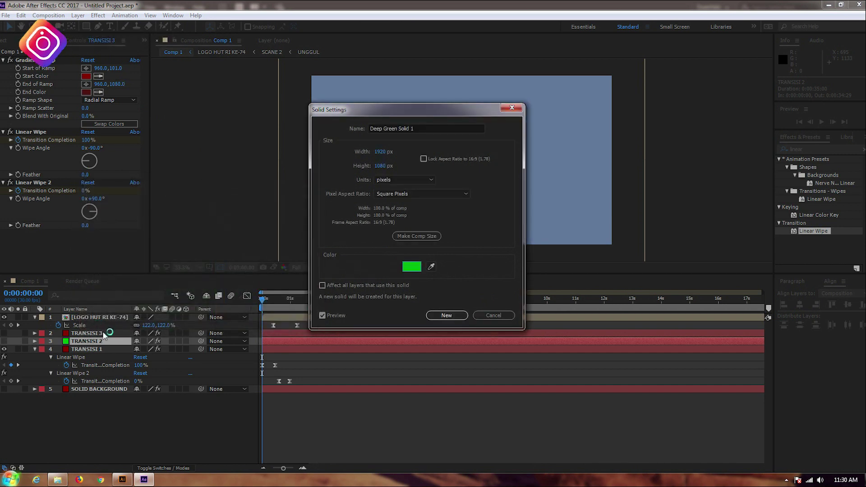
click(446, 315)
Recolour the TRANSISI 3 solid to light orange FBC96E
click(88, 333)
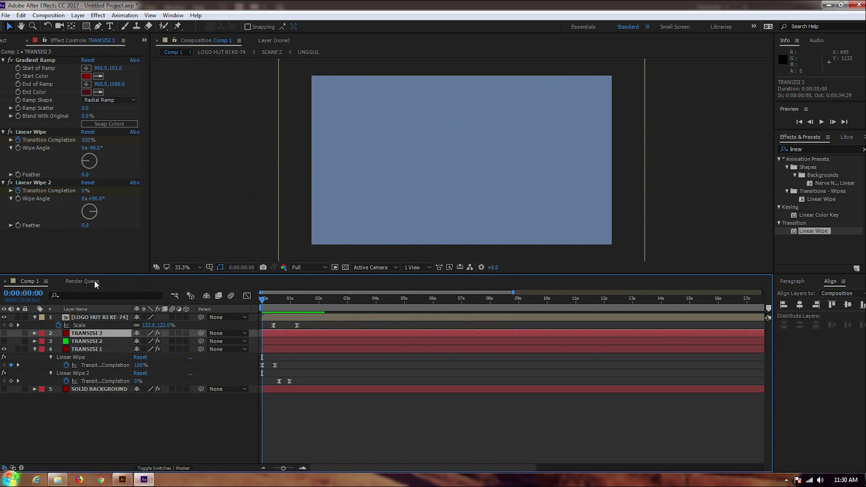
click(84, 18)
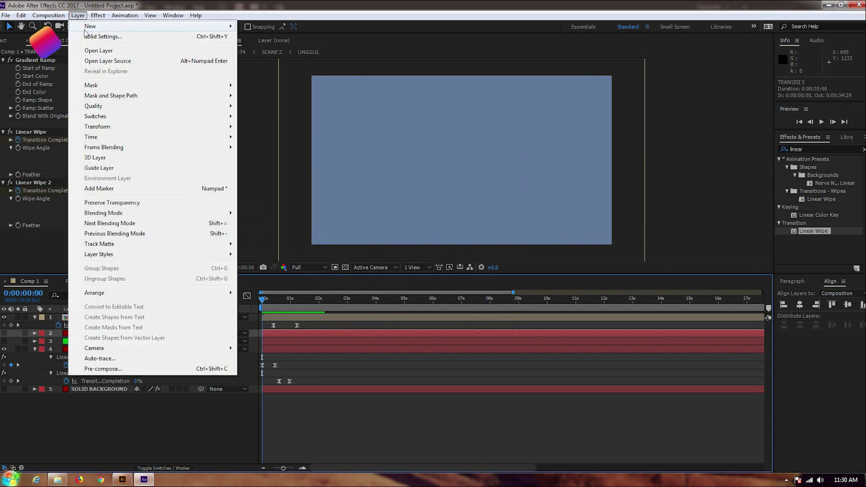
click(87, 41)
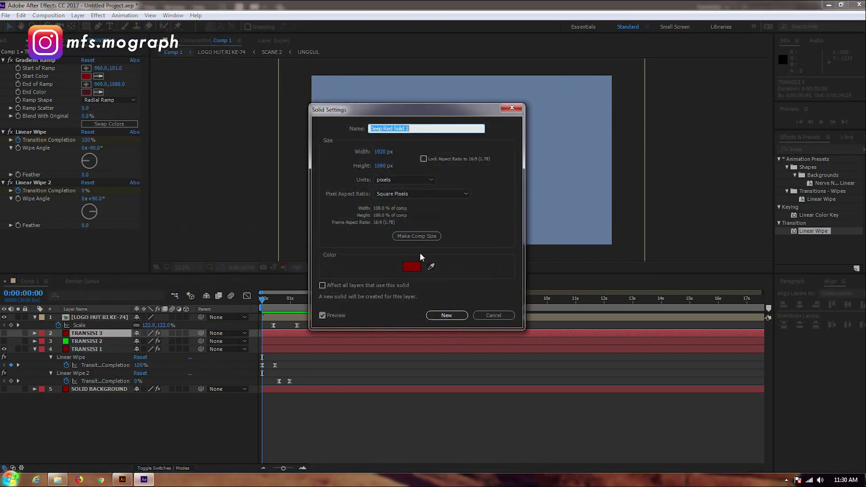
click(411, 267)
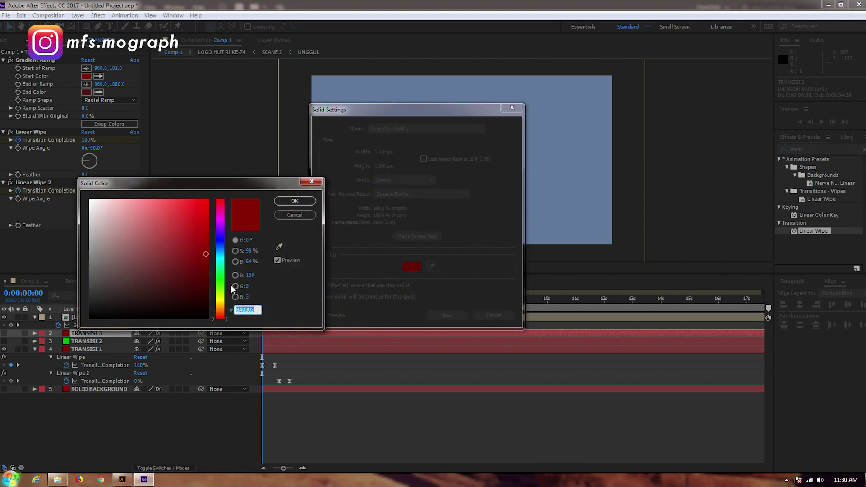
click(220, 304)
drag(222, 308, 222, 306)
click(207, 231)
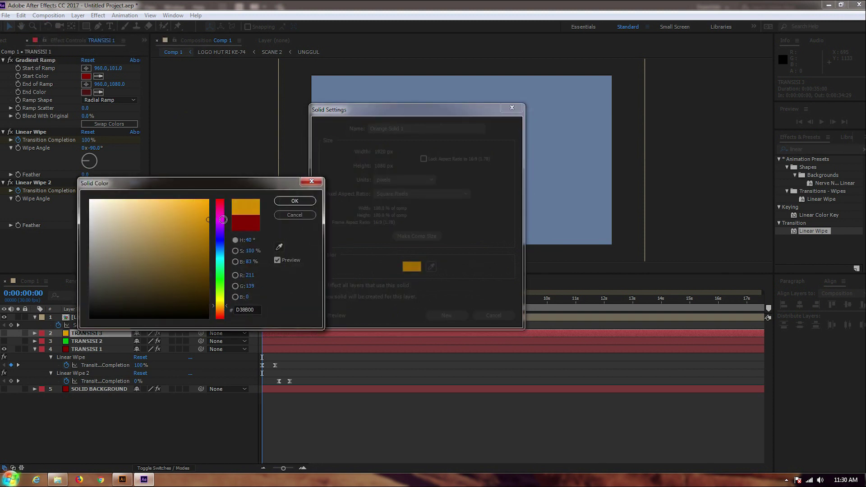
drag(164, 219, 169, 201)
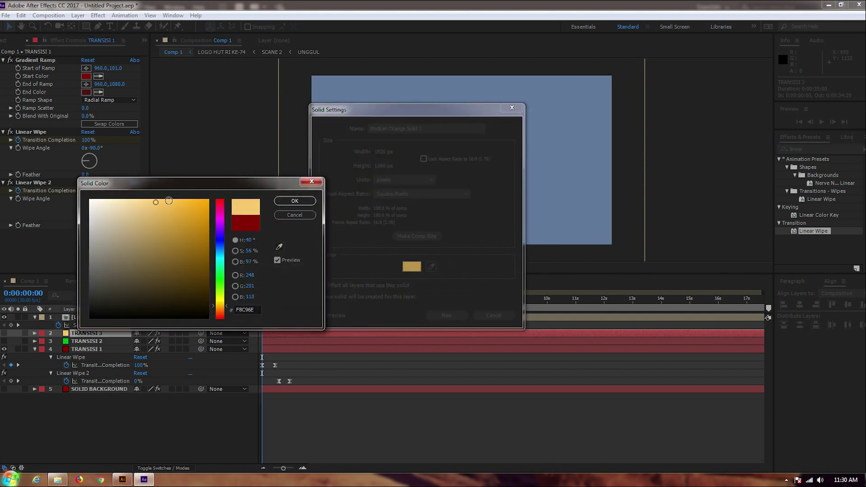
click(295, 200)
click(447, 315)
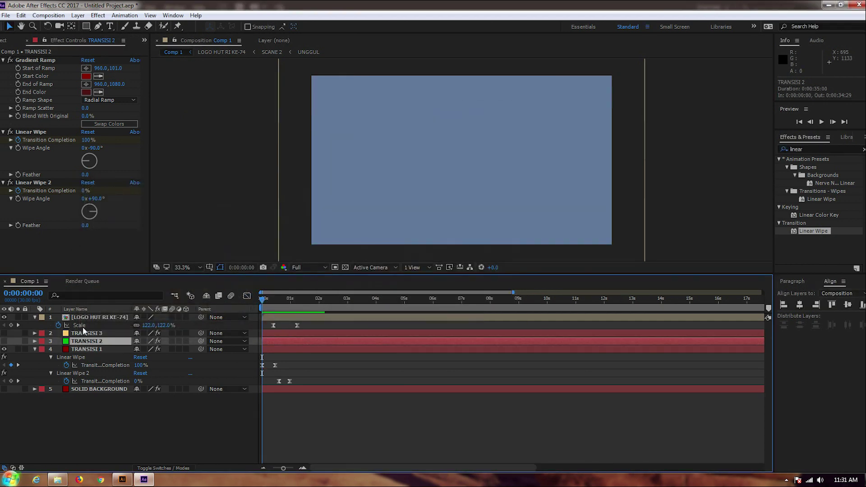
shift+click(88, 348)
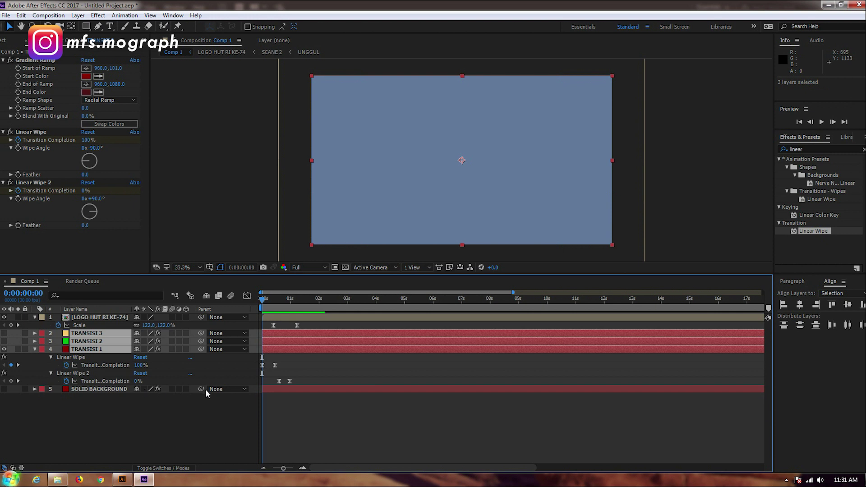
Move SOLID BACKGROUND above the TRANSISI layers and reveal its wipe keyframes
click(100, 391)
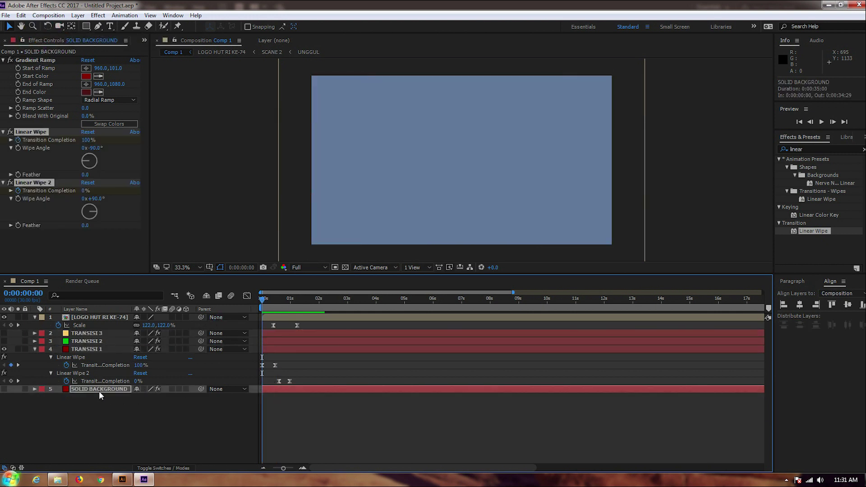
click(115, 396)
drag(109, 391, 107, 332)
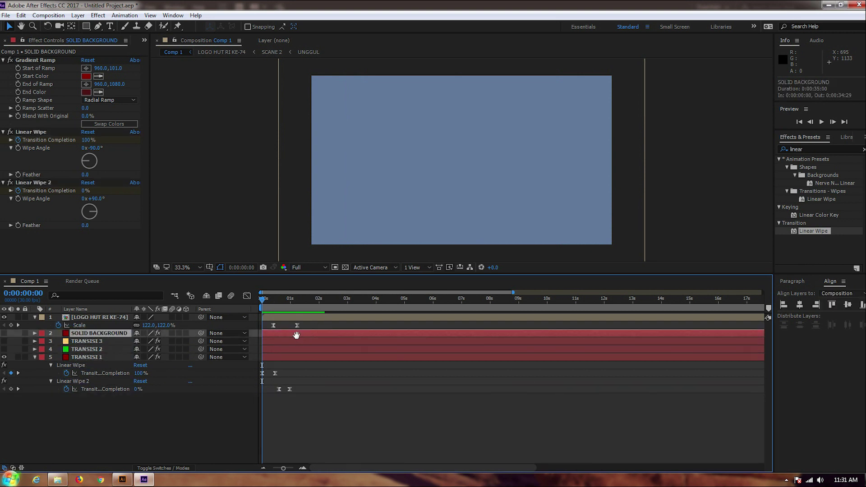
key(space)
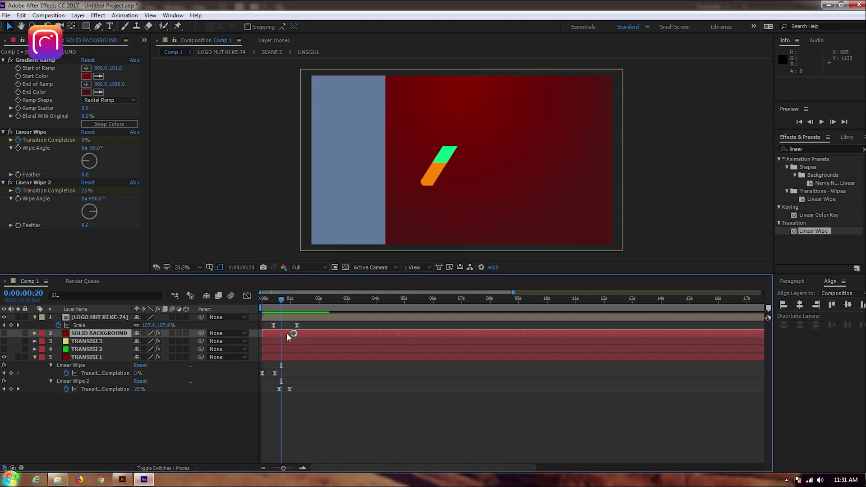
key(u)
drag(294, 350, 269, 365)
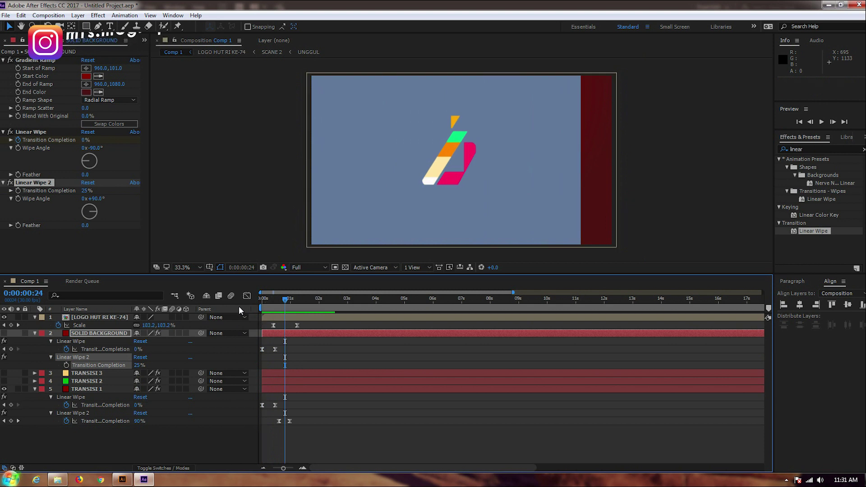
mouse_move(289, 303)
mouse_down()
mouse_move(269, 305)
mouse_move(275, 299)
mouse_up()
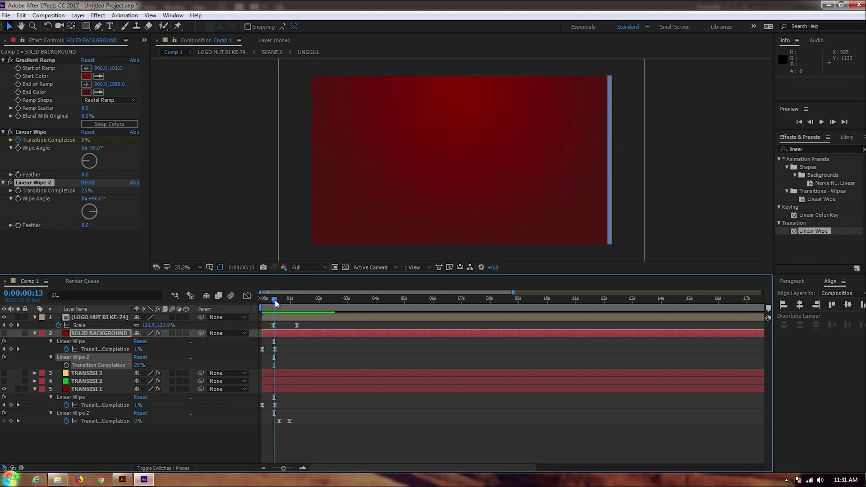
click(287, 364)
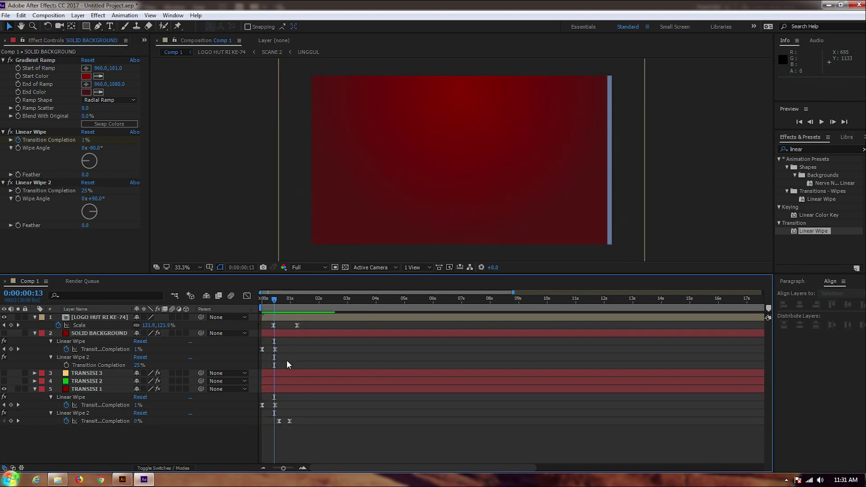
Delete Linear Wipe 2 from SOLID BACKGROUND and make the layer start 15 frames later
click(77, 357)
key(Delete)
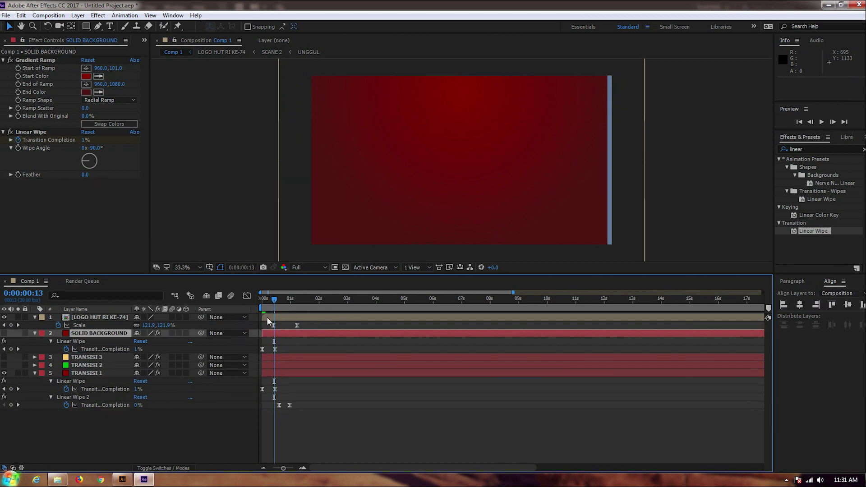
drag(274, 302, 297, 303)
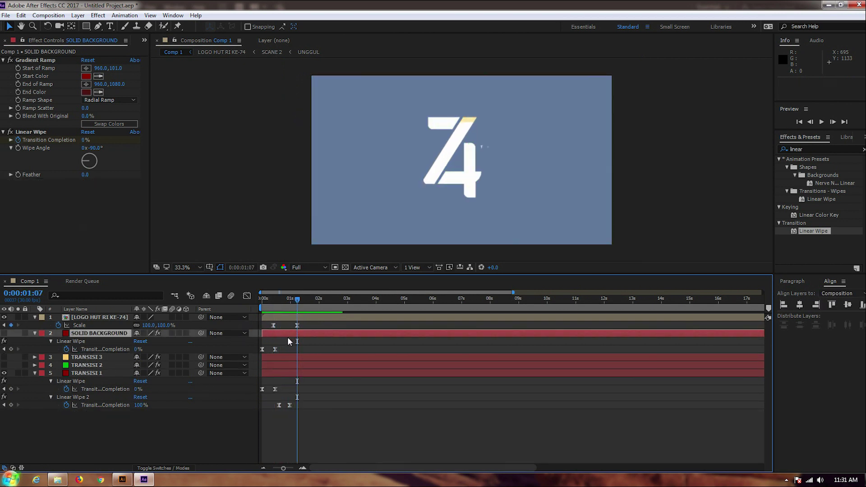
drag(278, 334, 293, 334)
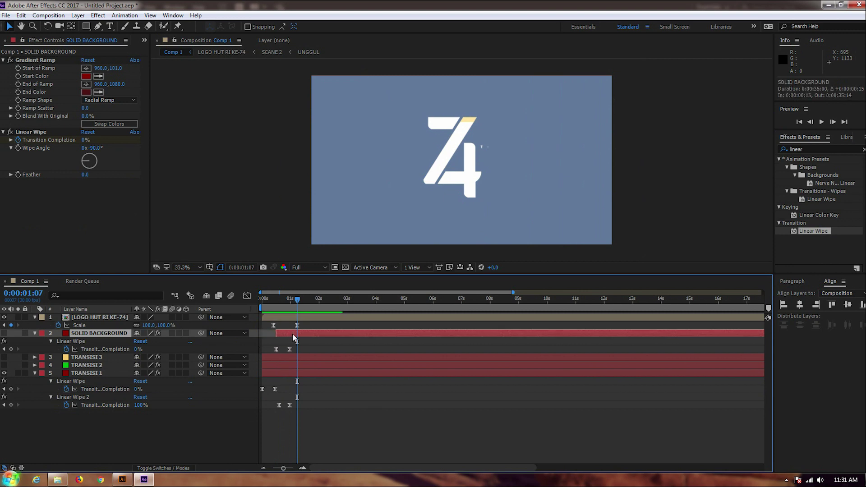
click(263, 301)
click(86, 373)
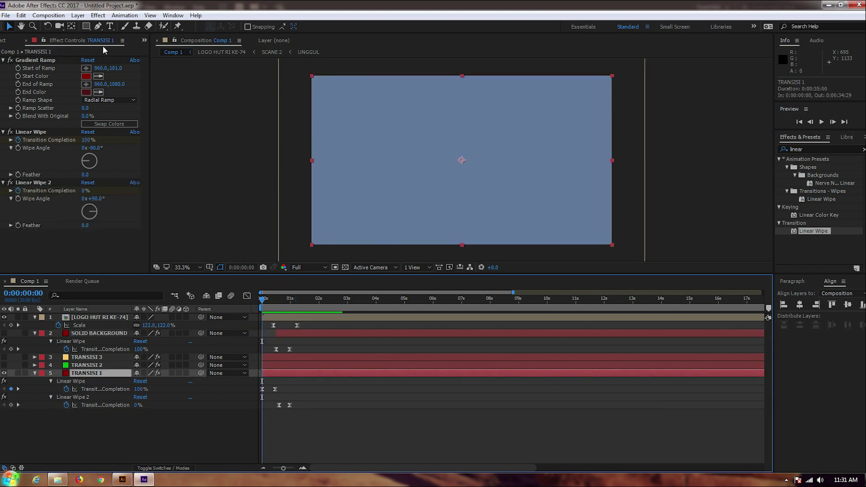
Give TRANSISI 1 a new dark grey solid through Solid Settings
click(78, 15)
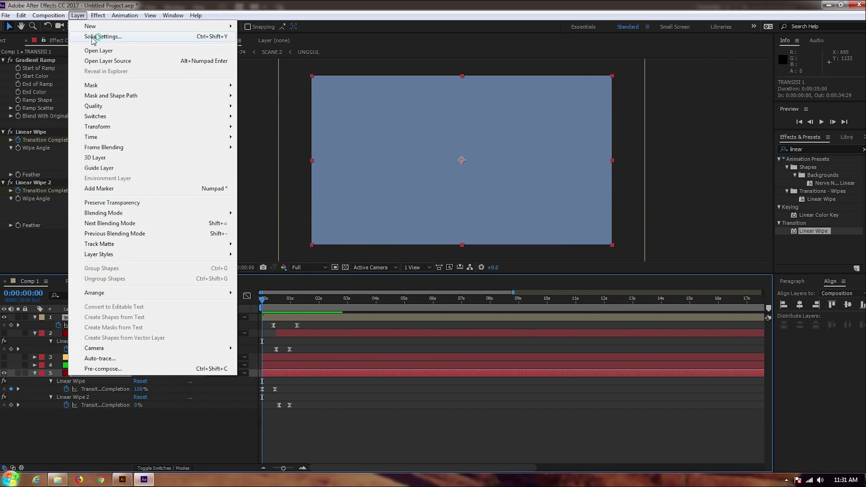
click(94, 38)
click(411, 267)
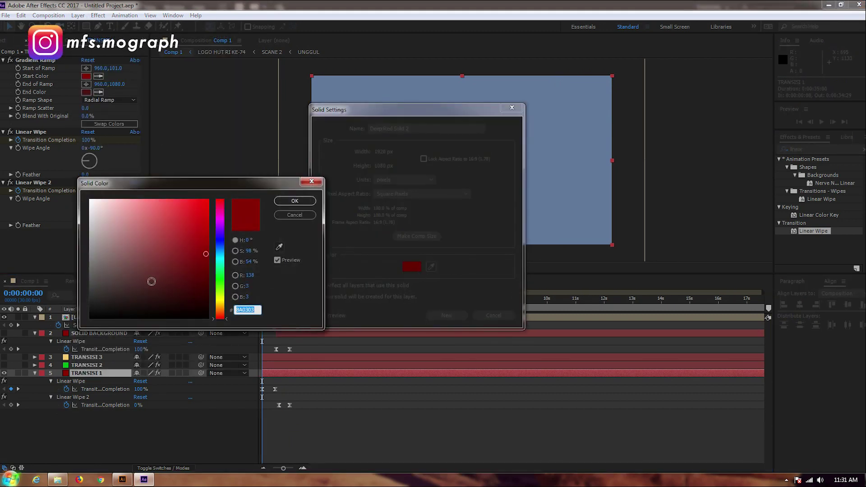
click(195, 281)
drag(195, 281, 111, 283)
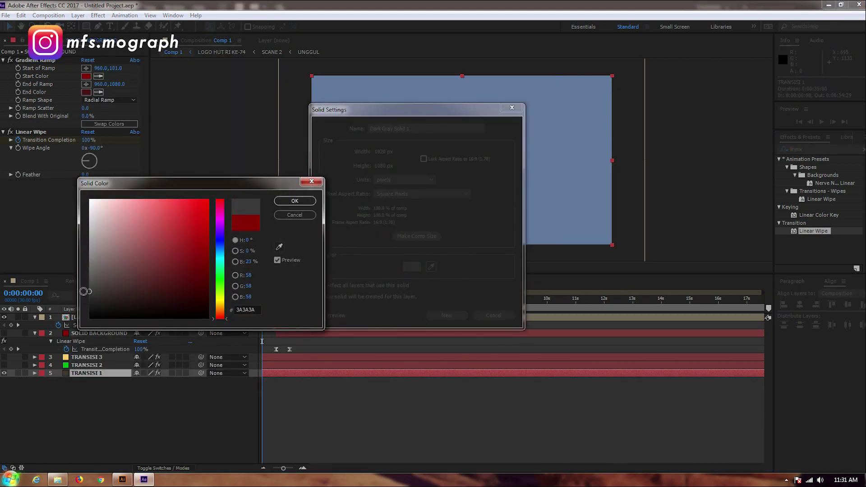
click(303, 201)
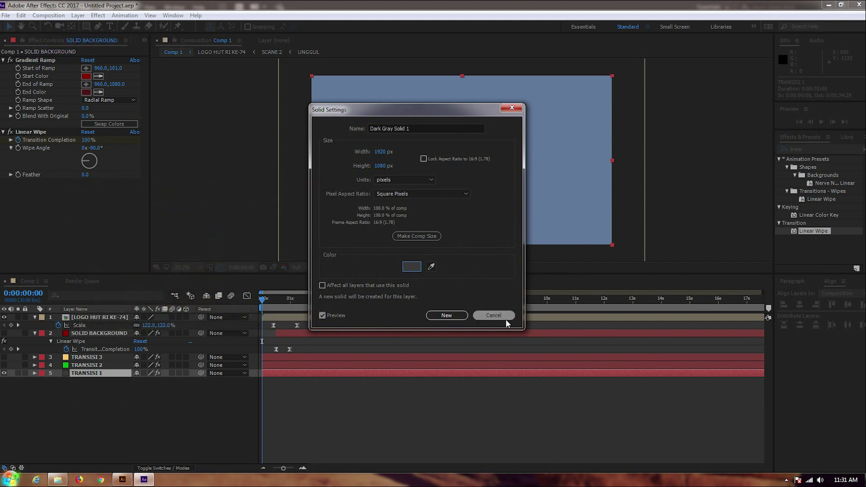
click(447, 316)
Stagger TRANSISI 2 and TRANSISI 3 to start at 2f and 4f, then preview
key(Home)
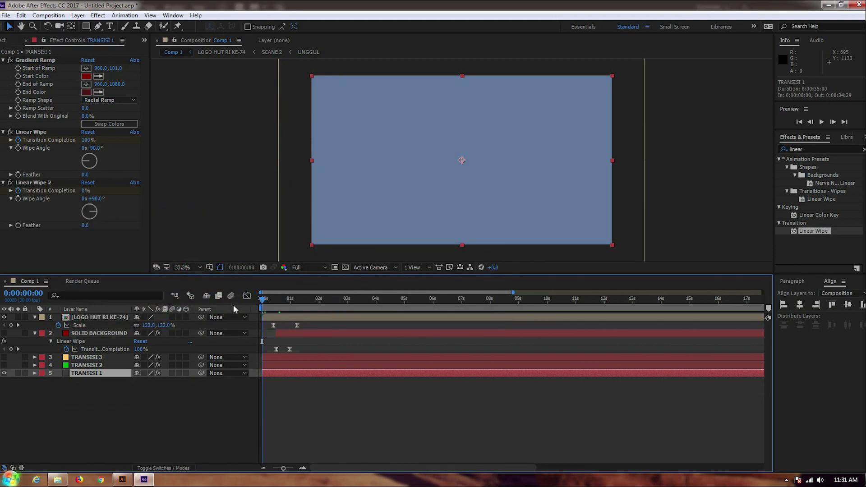
key(semicolon)
click(286, 367)
drag(286, 367, 404, 356)
key(space)
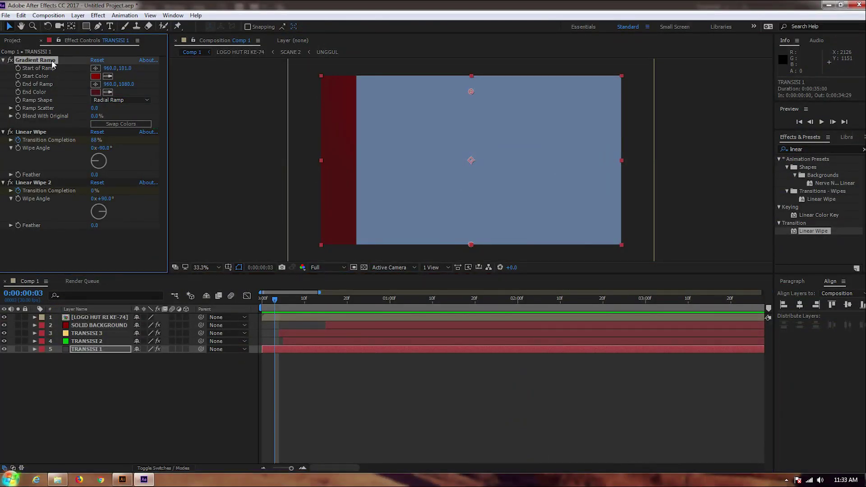
Delete the leftover Gradient Ramp effects from TRANSISI 1 and TRANSISI 3
key(Delete)
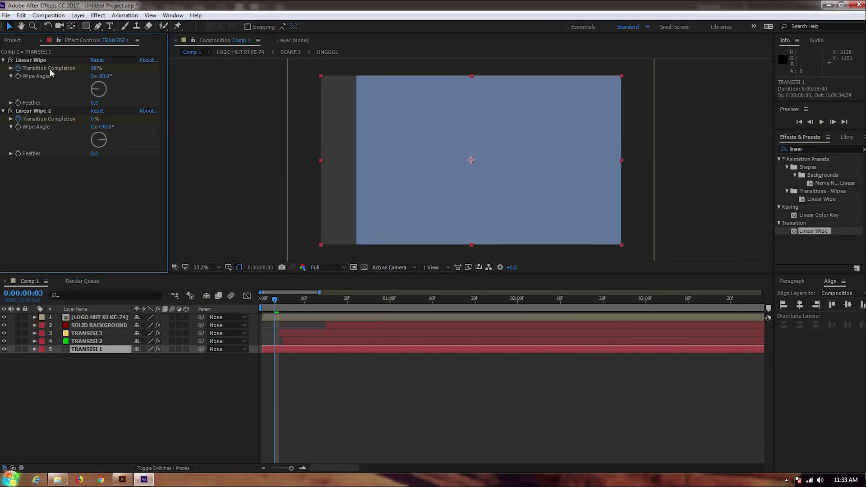
click(80, 342)
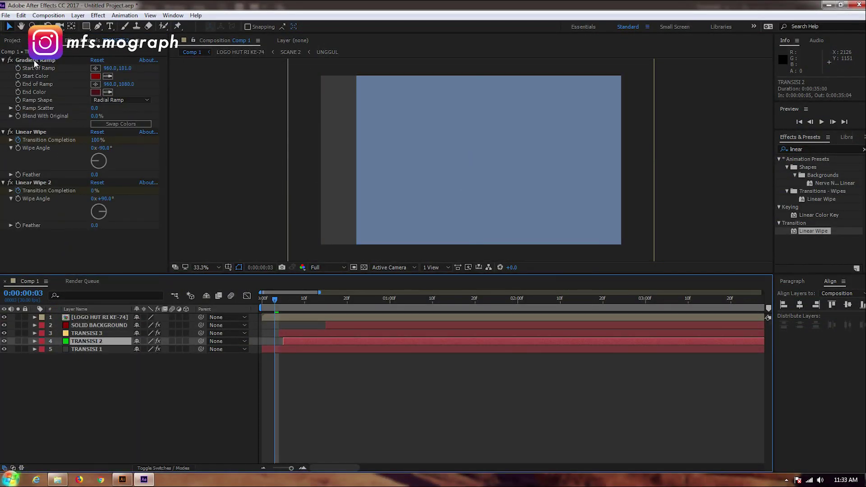
click(86, 334)
click(34, 61)
key(Delete)
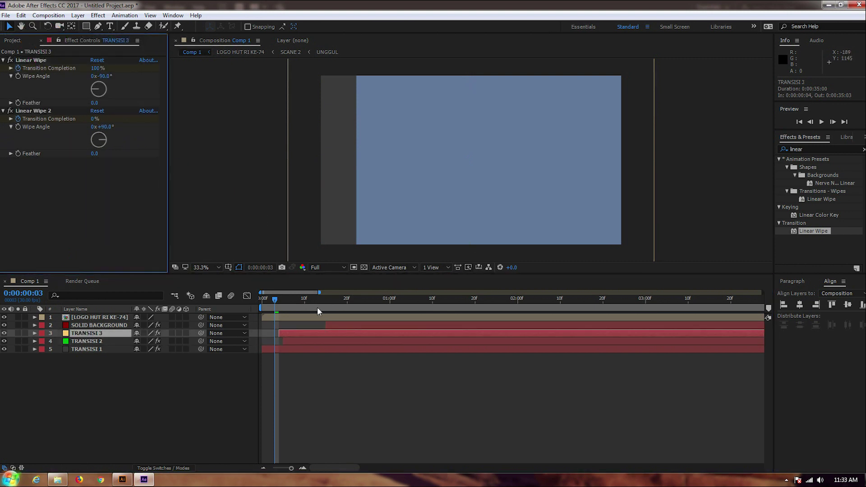
key(Home)
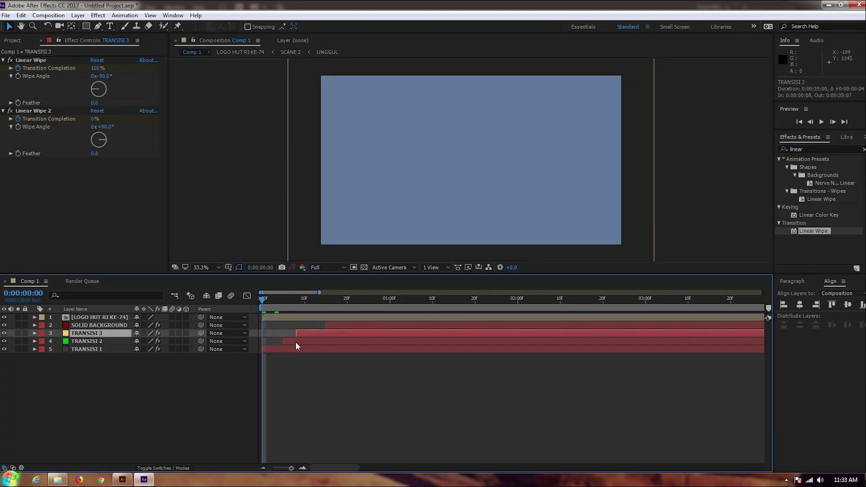
Move TRANSISI 2 and 3 three frames earlier and start SOLID BACKGROUND at frame 6
drag(296, 342, 281, 342)
scroll(285, 341, up, 5)
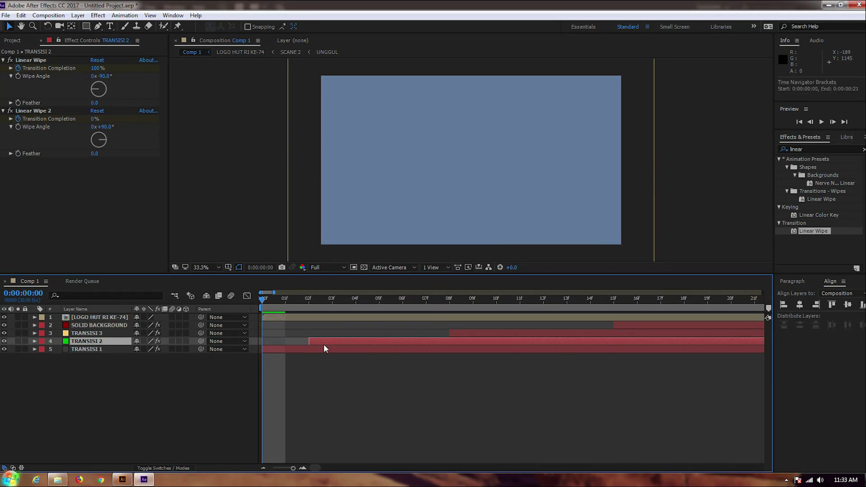
drag(504, 334, 430, 338)
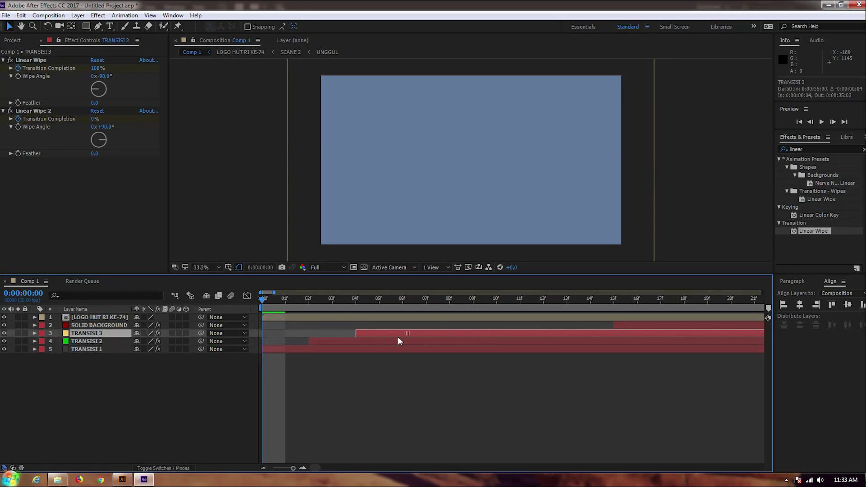
drag(624, 325, 469, 335)
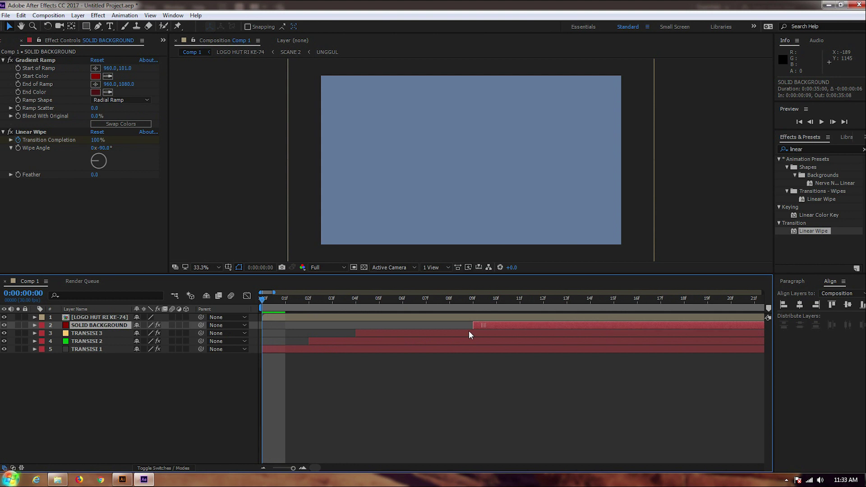
drag(390, 335, 404, 334)
key(space)
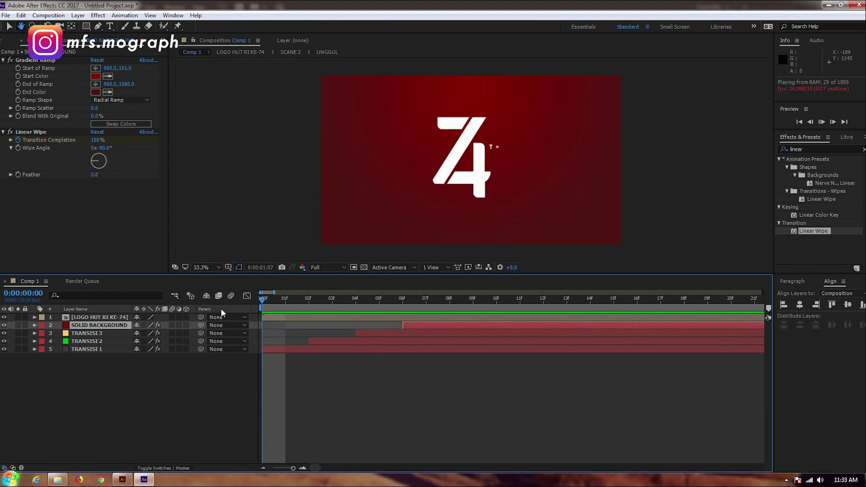
Play the finished 74 logo animation from the first frame, then stop the preview
key(;)
key(space)
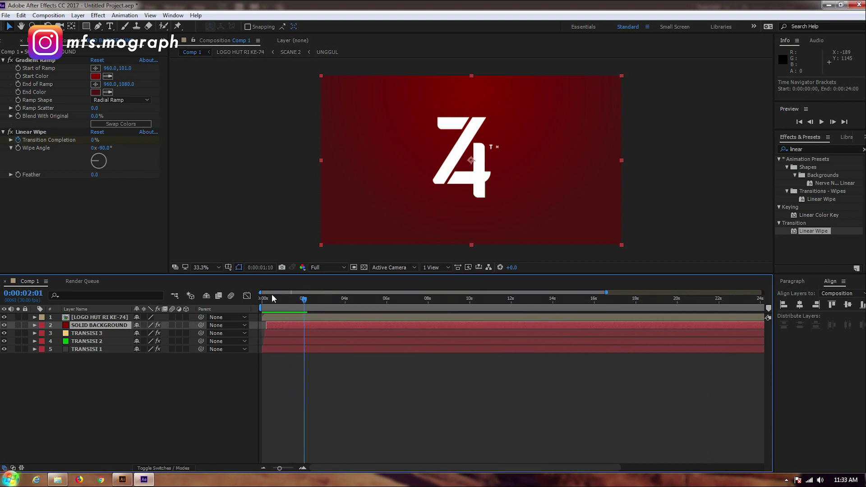
key(Home)
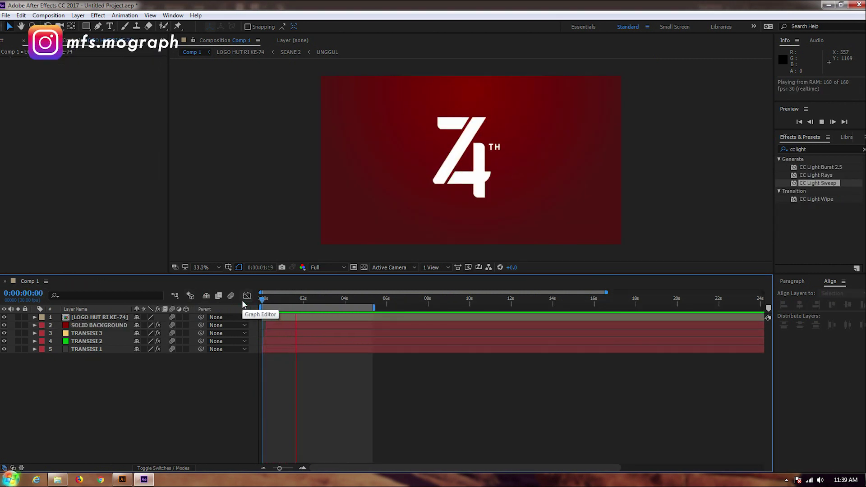
key(space)
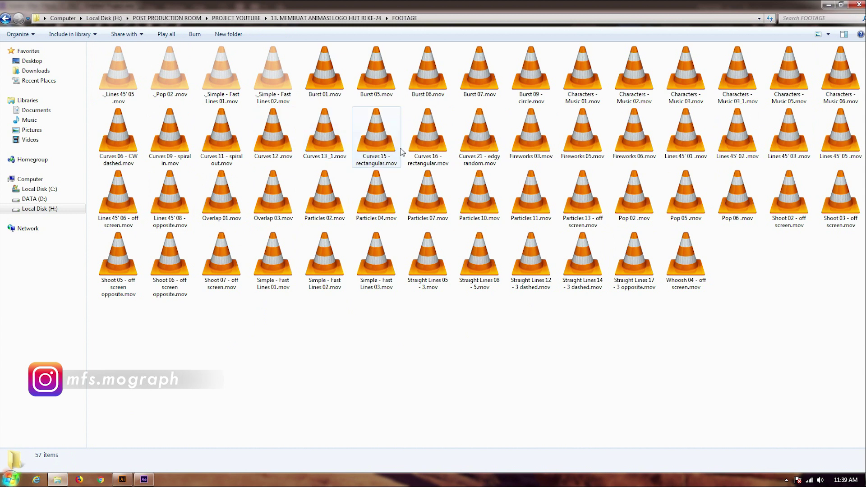
Select Fireworks 03, 05 and 06 and drag them over to After Effects
click(544, 149)
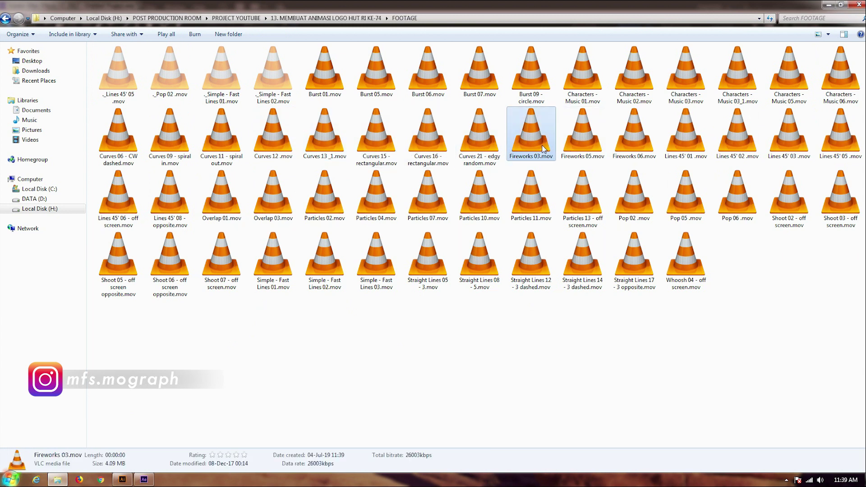
shift+click(635, 150)
mouse_move(624, 153)
mouse_down()
mouse_move(113, 325)
mouse_move(42, 207)
mouse_up()
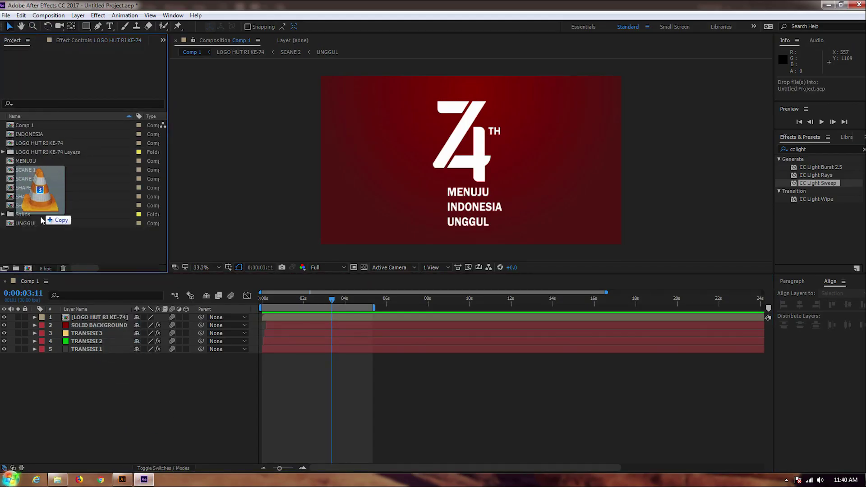
Import the fireworks clips and place Fireworks 03 in the comp starting near 2 seconds
drag(41, 207, 48, 248)
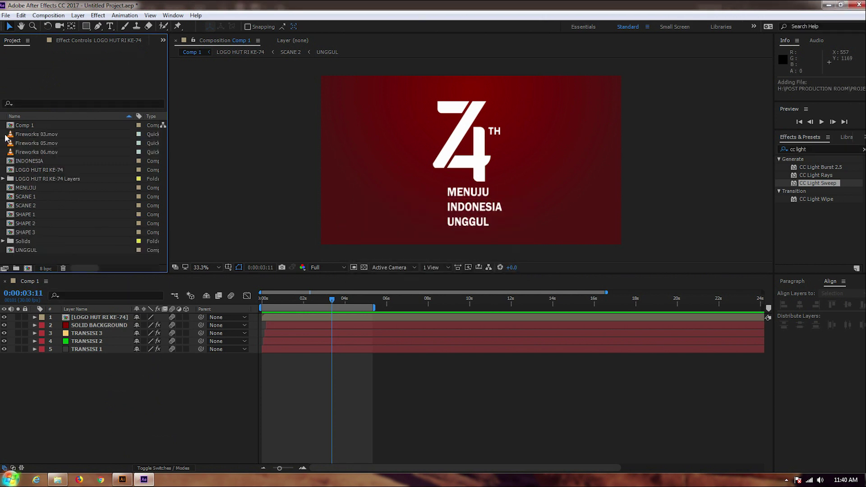
drag(12, 135, 62, 325)
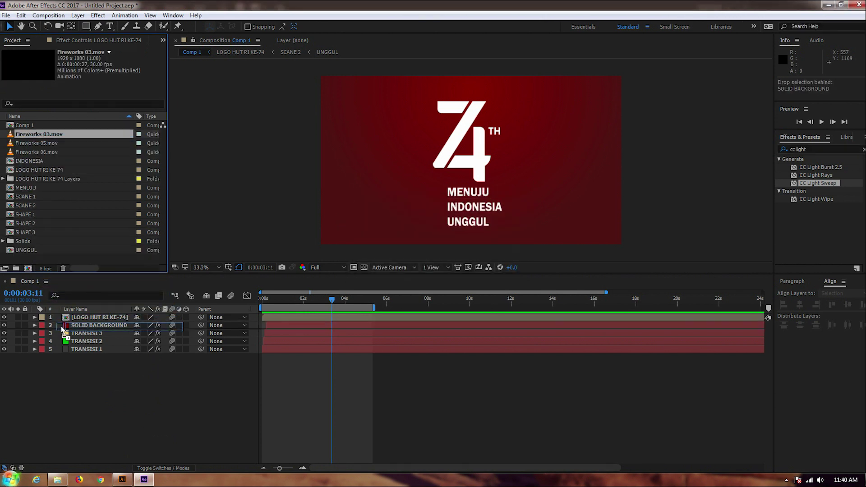
drag(62, 324, 309, 325)
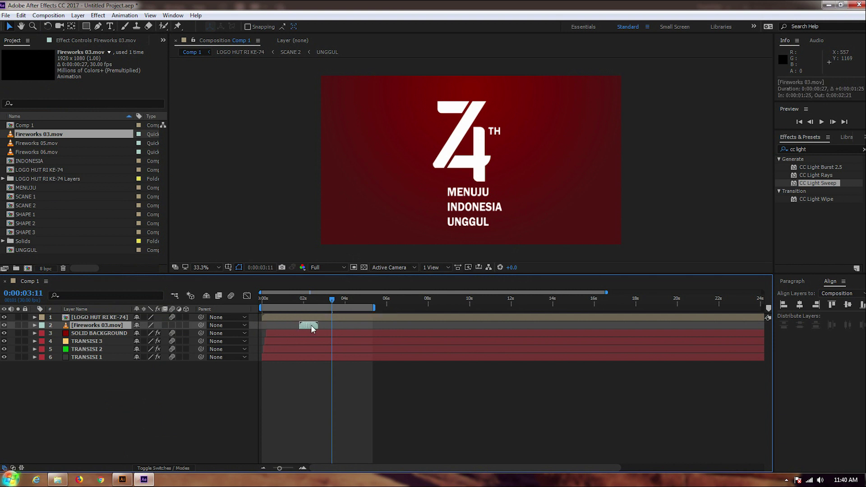
click(292, 298)
key(space)
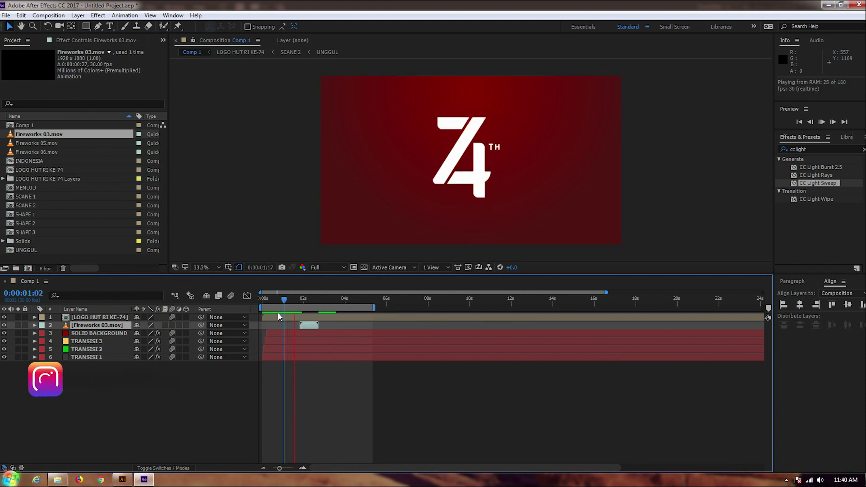
click(312, 301)
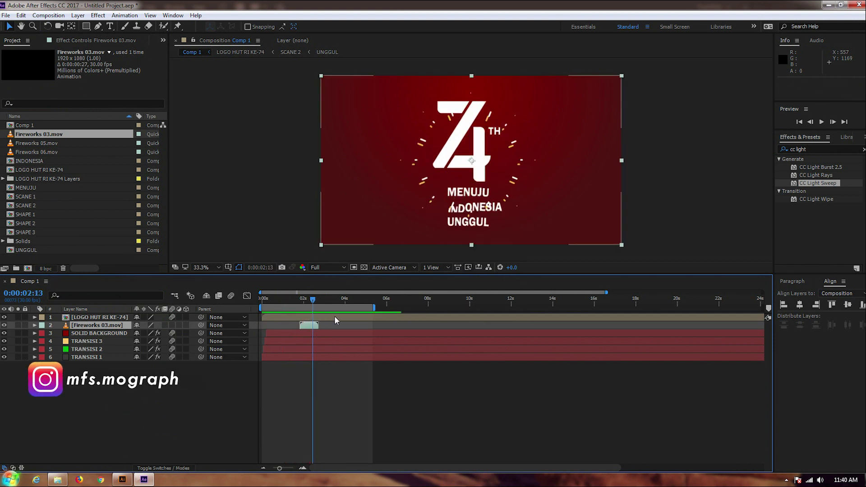
drag(312, 300, 310, 300)
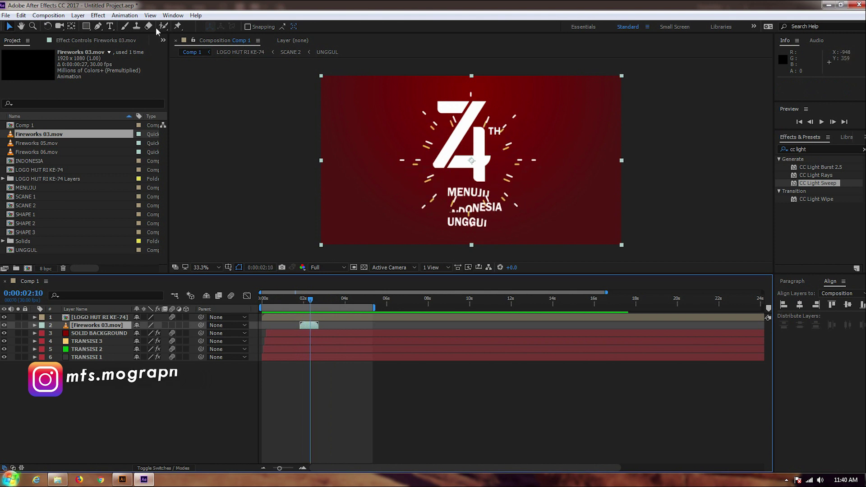
Position Fireworks 03 at 1462, 387 to the upper right of the 74 logo
key(p)
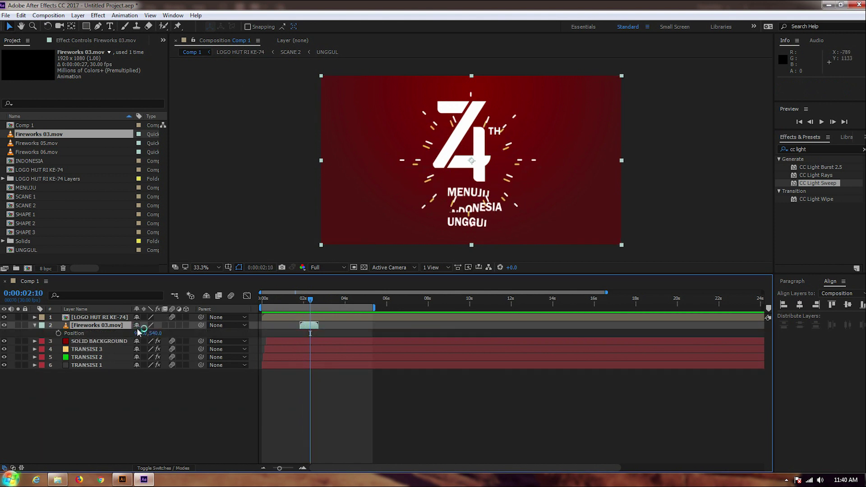
drag(148, 333, 30, 357)
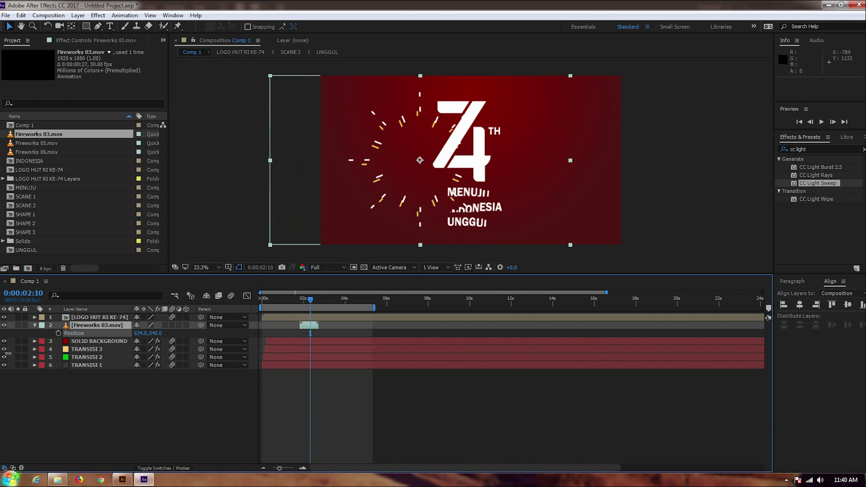
drag(149, 333, 46, 370)
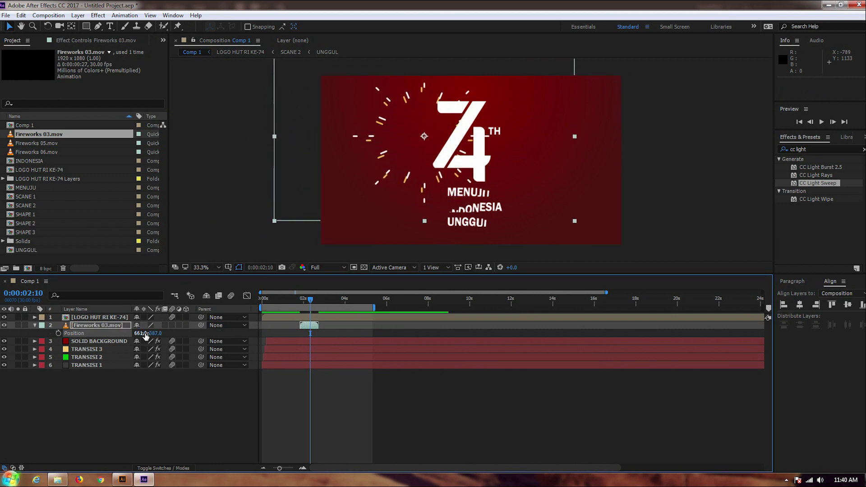
drag(140, 333, 315, 316)
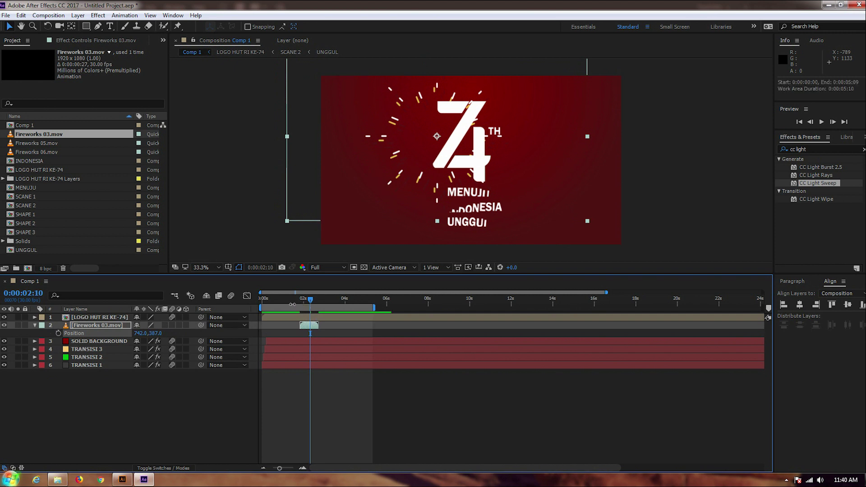
key(space)
key(space)
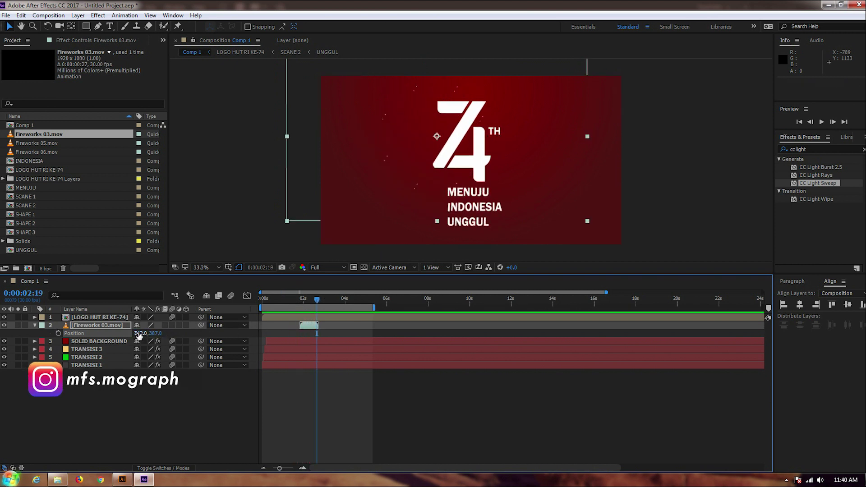
drag(140, 333, 305, 304)
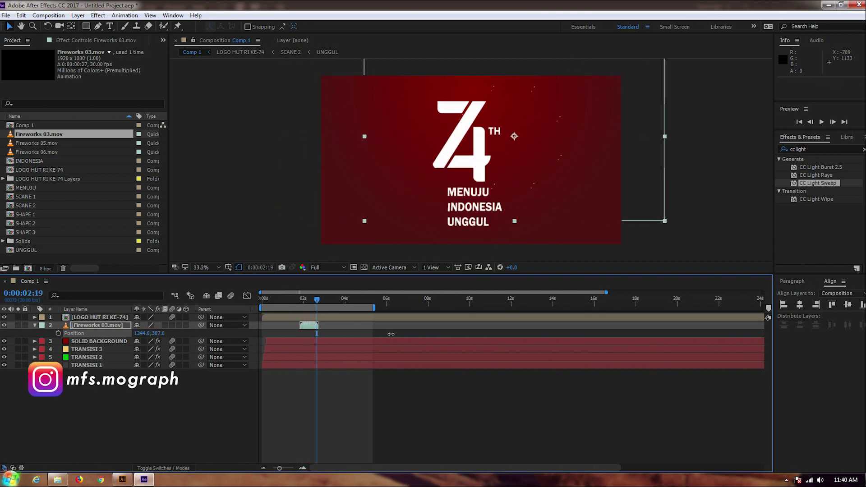
click(305, 303)
key(space)
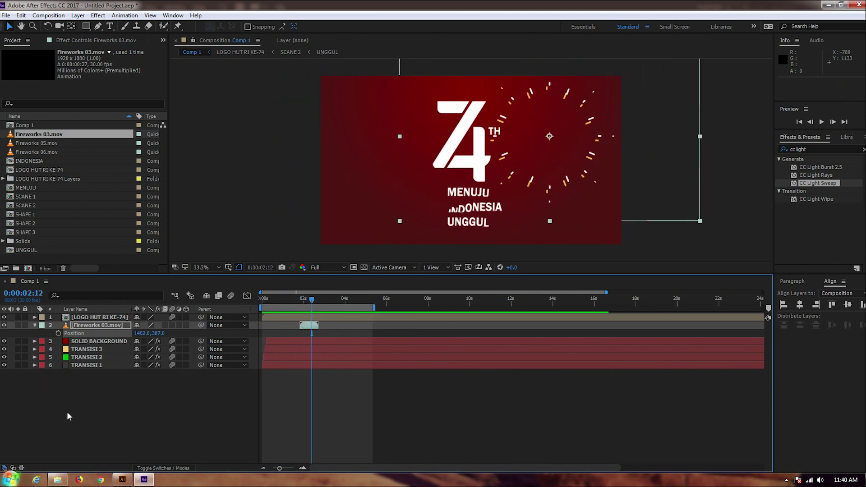
drag(31, 144, 266, 347)
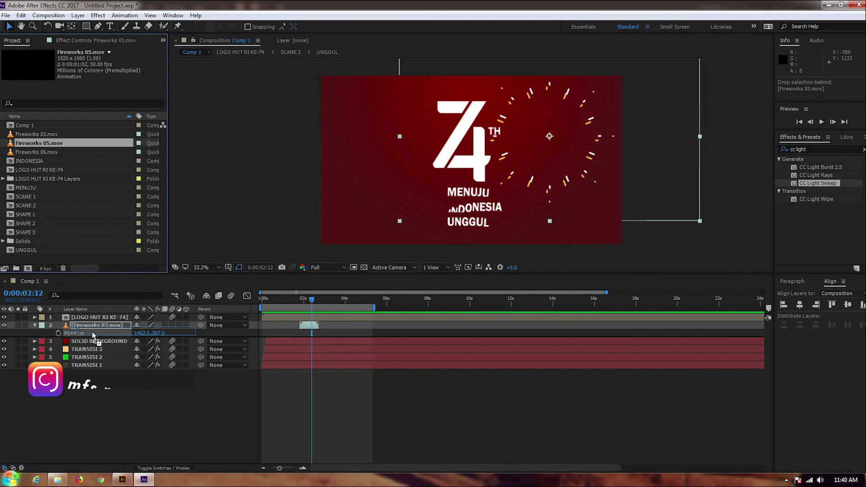
Start Fireworks 05 at about 2 seconds and move it lower-left near UNGGUL
drag(267, 345, 316, 344)
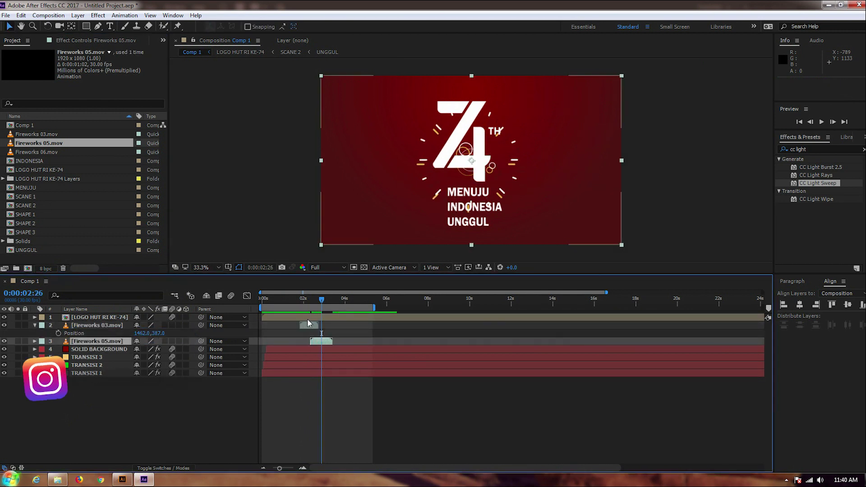
drag(480, 167, 444, 227)
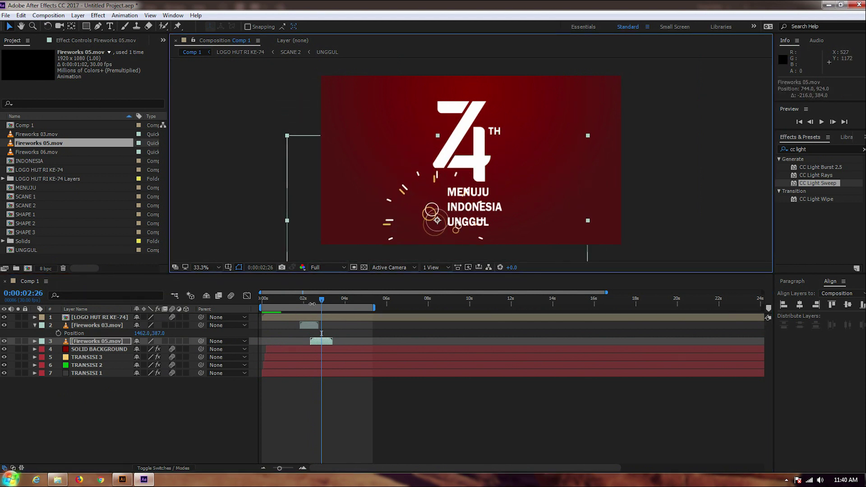
click(310, 324)
click(307, 298)
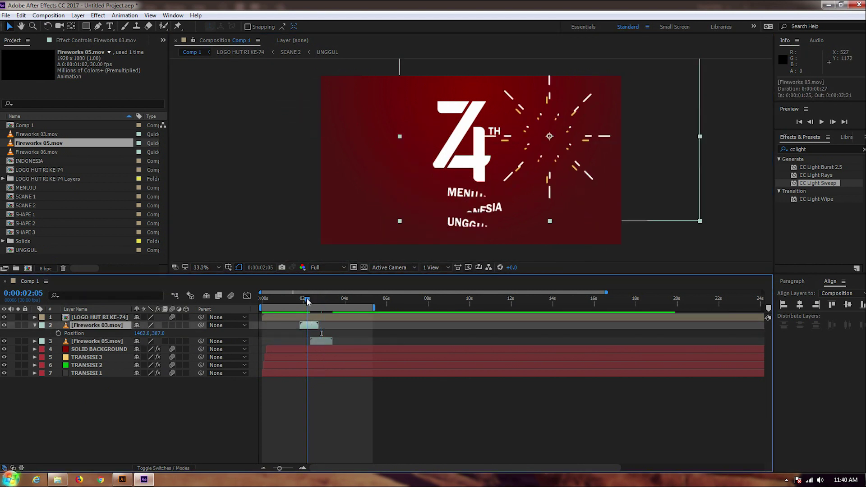
Scale Fireworks 03 to 62% and make it start at about one second
drag(160, 336, 143, 336)
click(321, 341)
drag(307, 300, 285, 302)
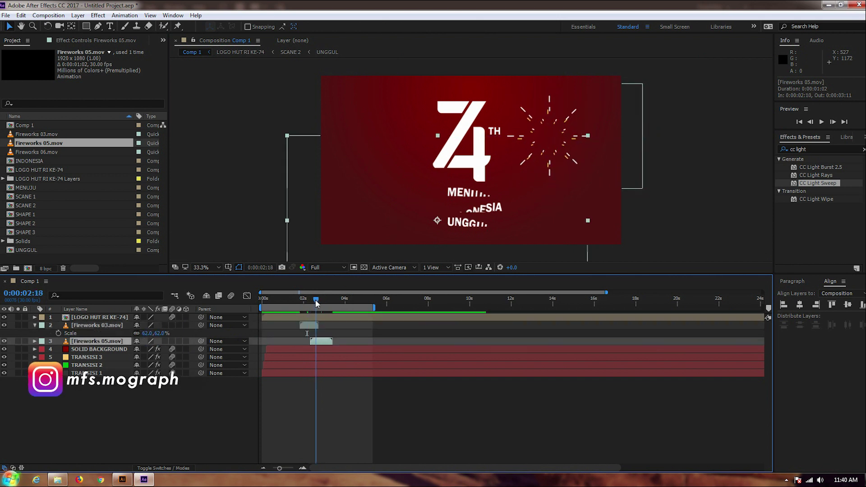
key(space)
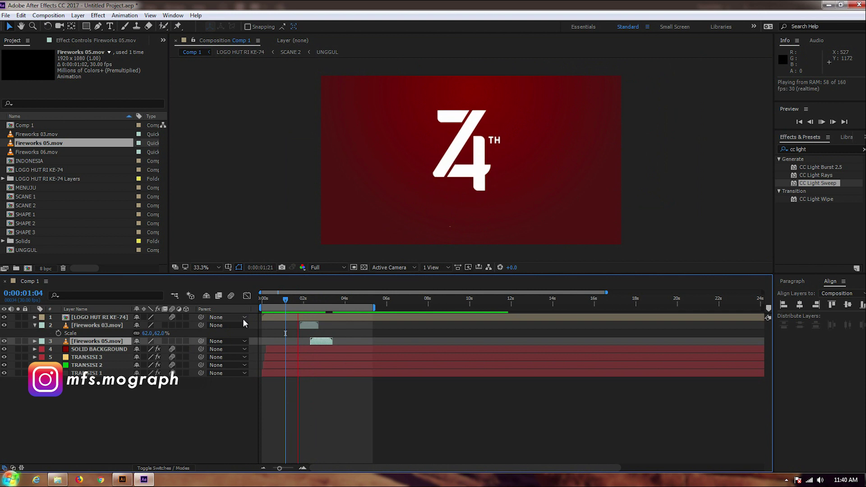
click(338, 299)
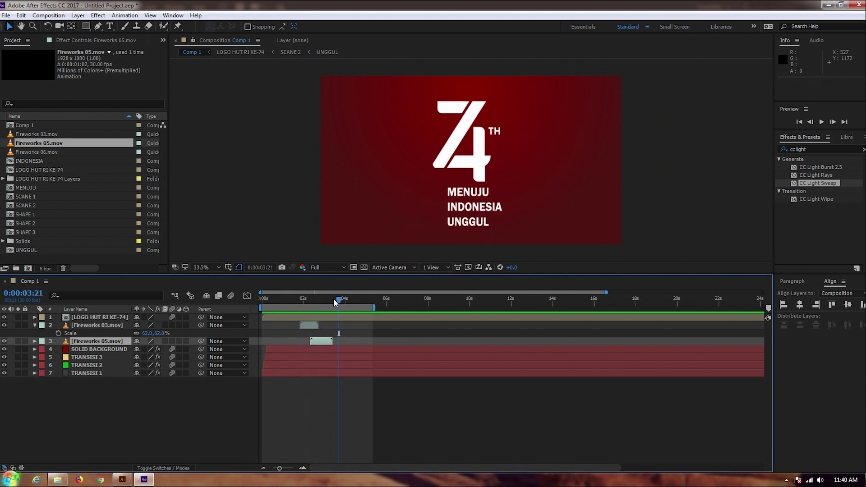
key(space)
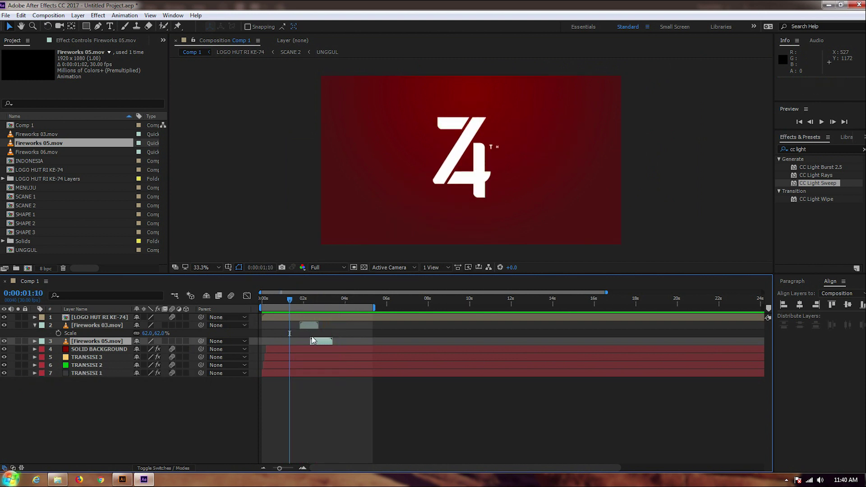
mouse_move(306, 328)
mouse_down()
mouse_move(294, 330)
mouse_move(307, 344)
mouse_move(298, 341)
mouse_up()
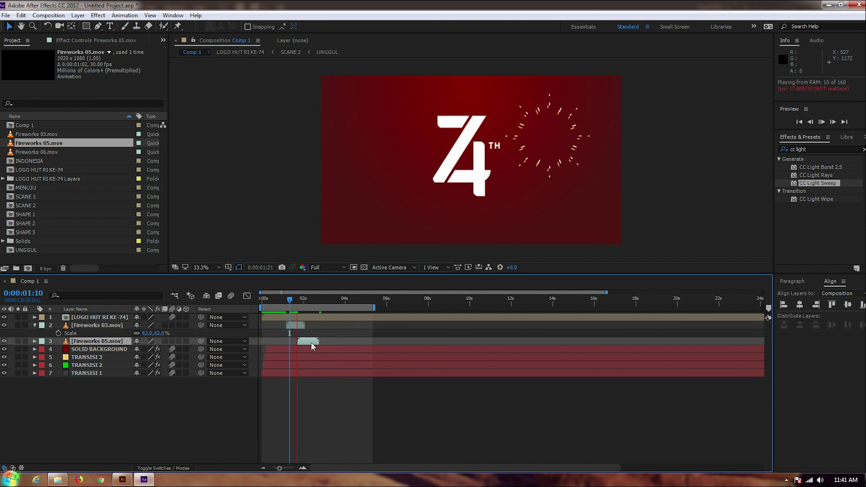
key(space)
key(space)
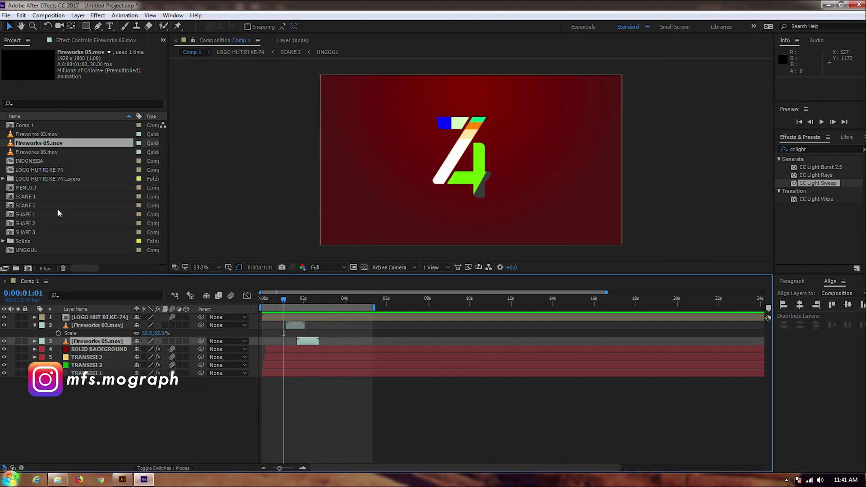
click(36, 152)
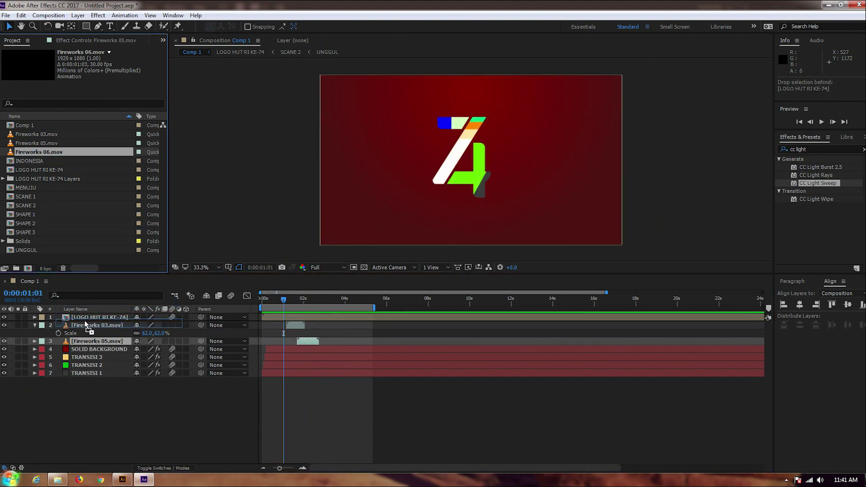
Add Fireworks 06 under the logo layer starting at 0:00:00:17 and preview the opening
drag(86, 326, 286, 329)
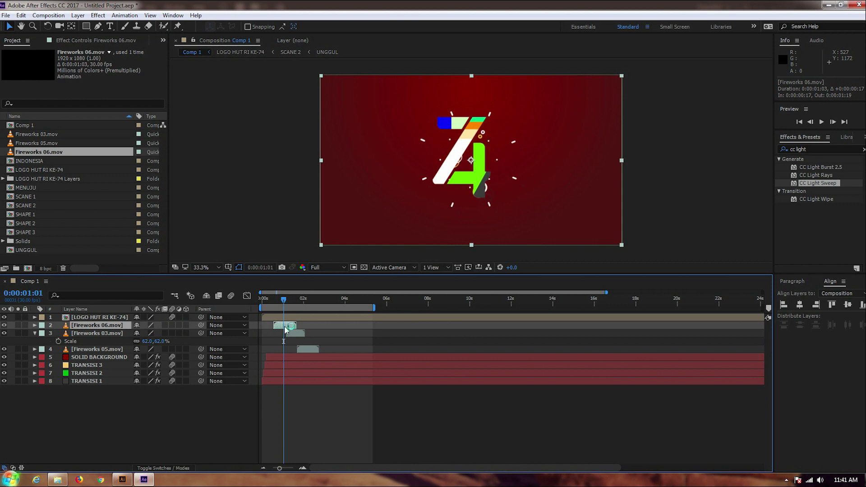
click(268, 300)
key(space)
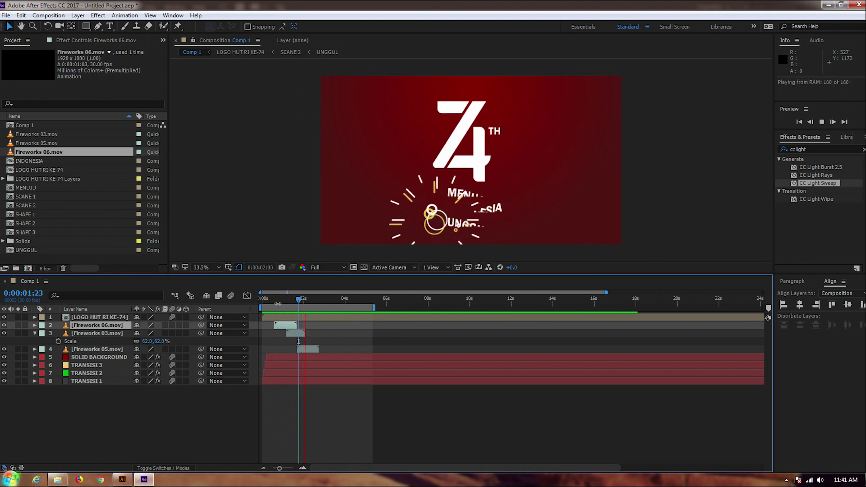
click(264, 300)
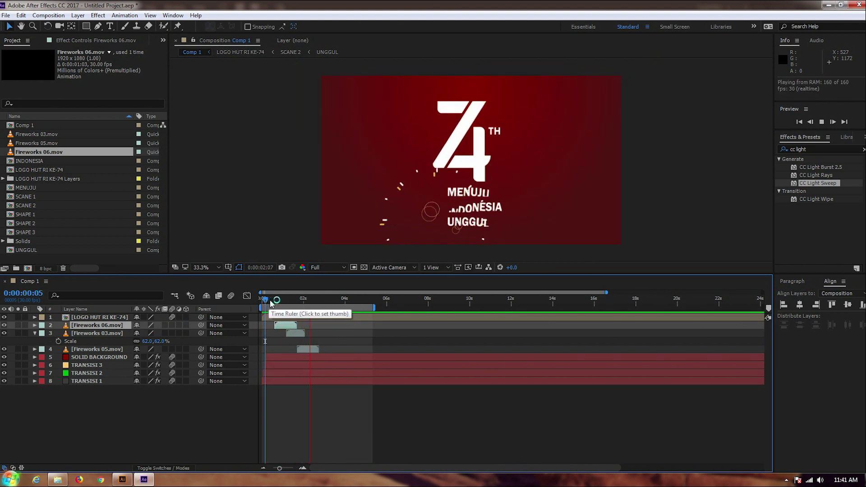
key(space)
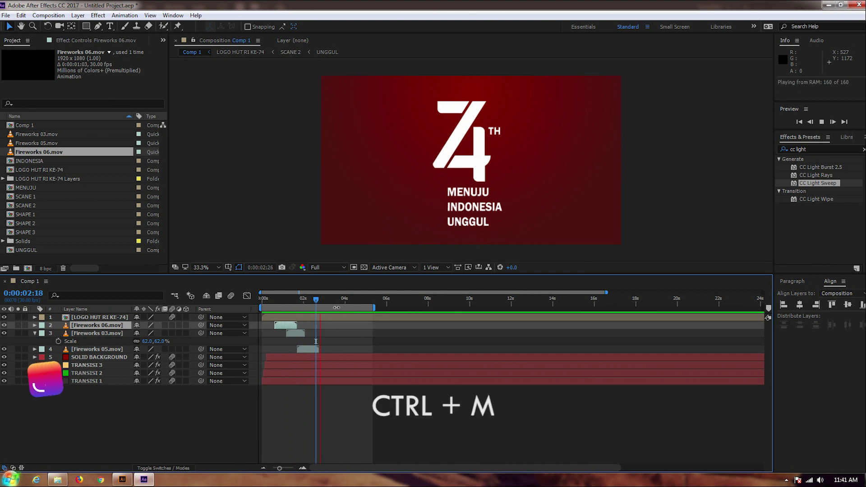
Queue Comp 1 for rendering with QuickTime as the output format
key(ctrl+m)
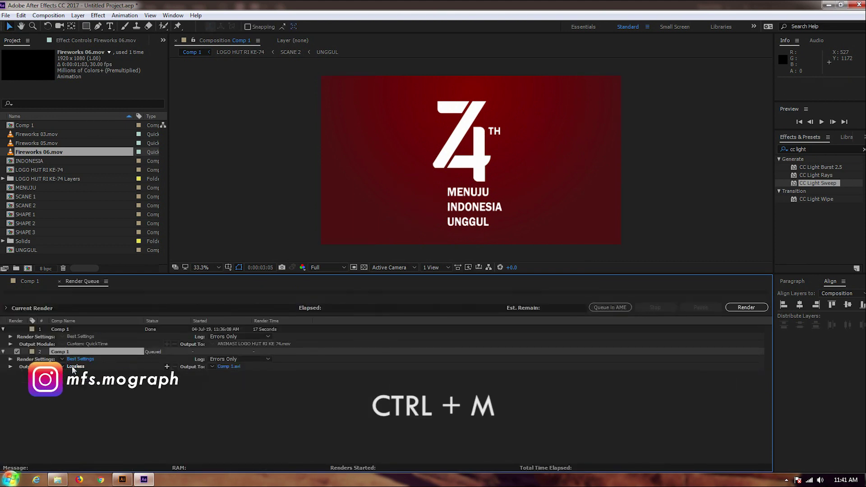
click(73, 367)
click(68, 82)
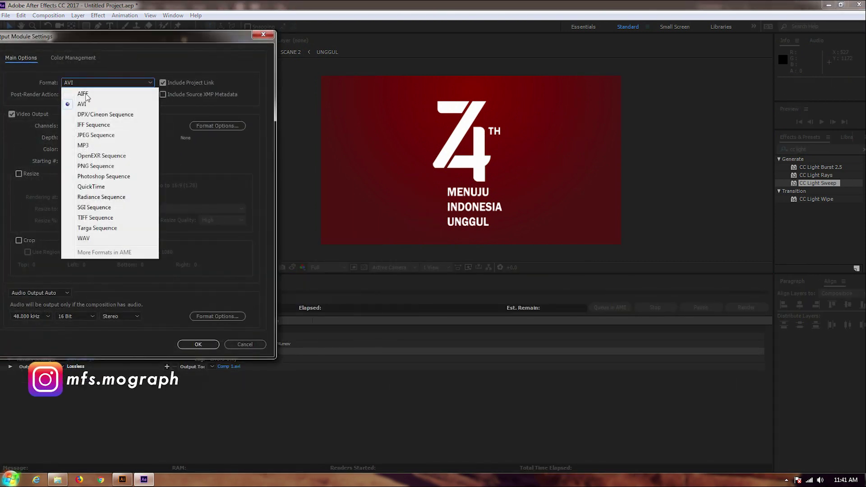
click(112, 186)
click(198, 345)
Save the output as ANIMASI HUT RI 74.mov and start the render
click(225, 366)
text(ANIMASI HUT RI KE)
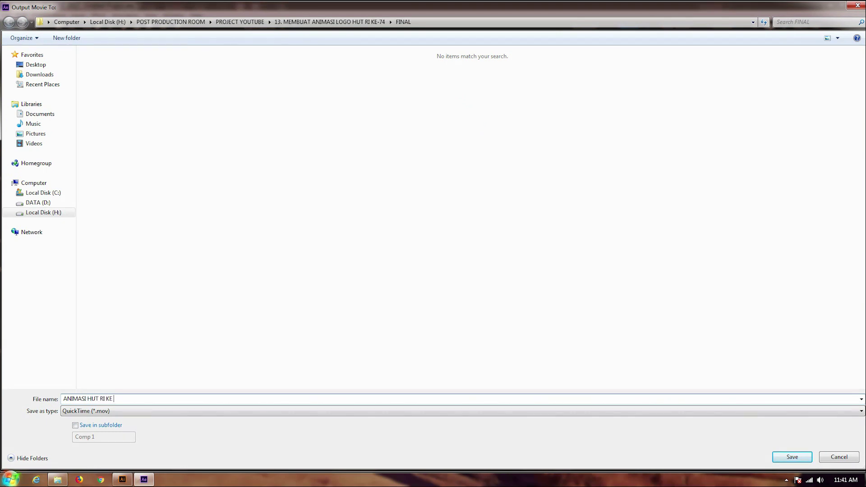
text(74)
key(Return)
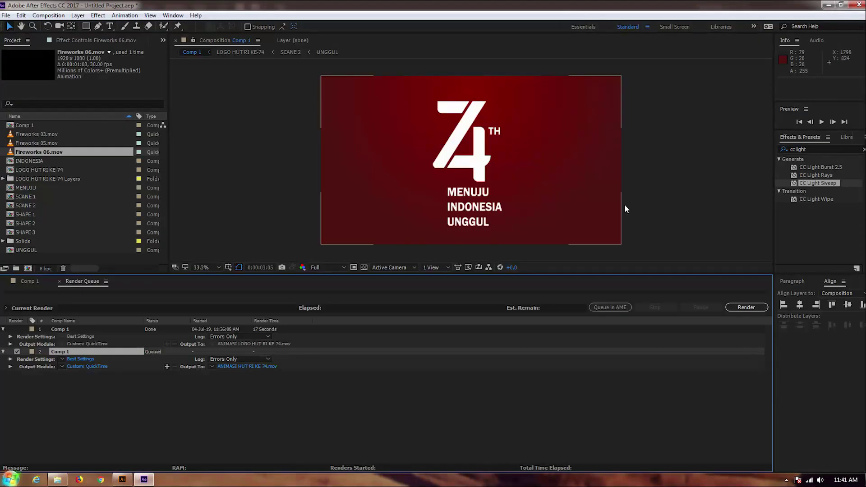
click(747, 308)
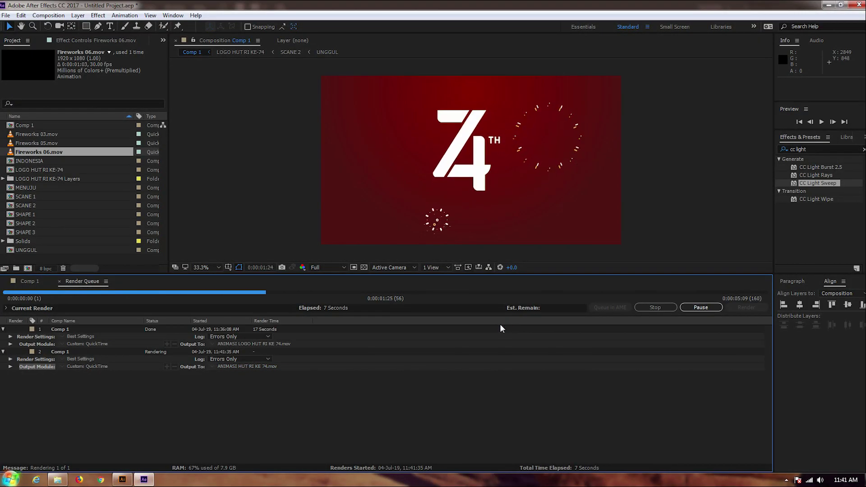